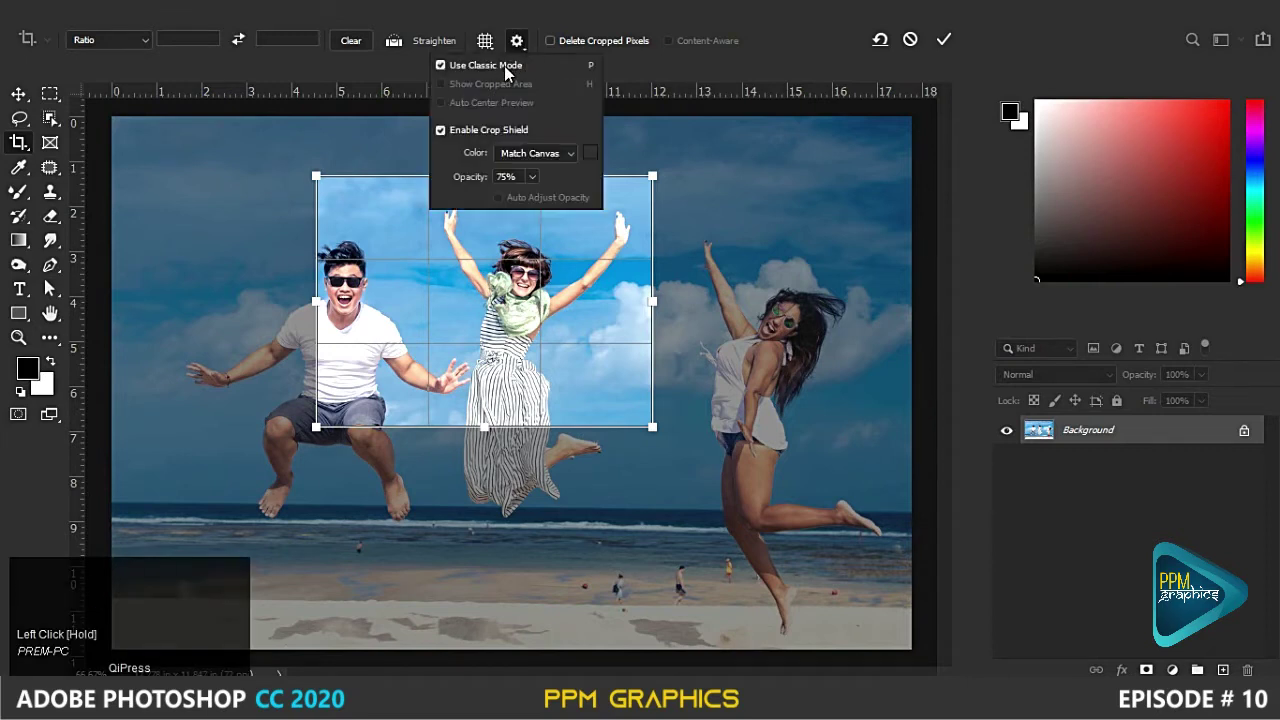
- Disable Classic Mode for cropping, toggle the mode repeatedly to compare the crop box styles, and cancel the crop
{"action": "left_click", "coordinate": [504, 66]}
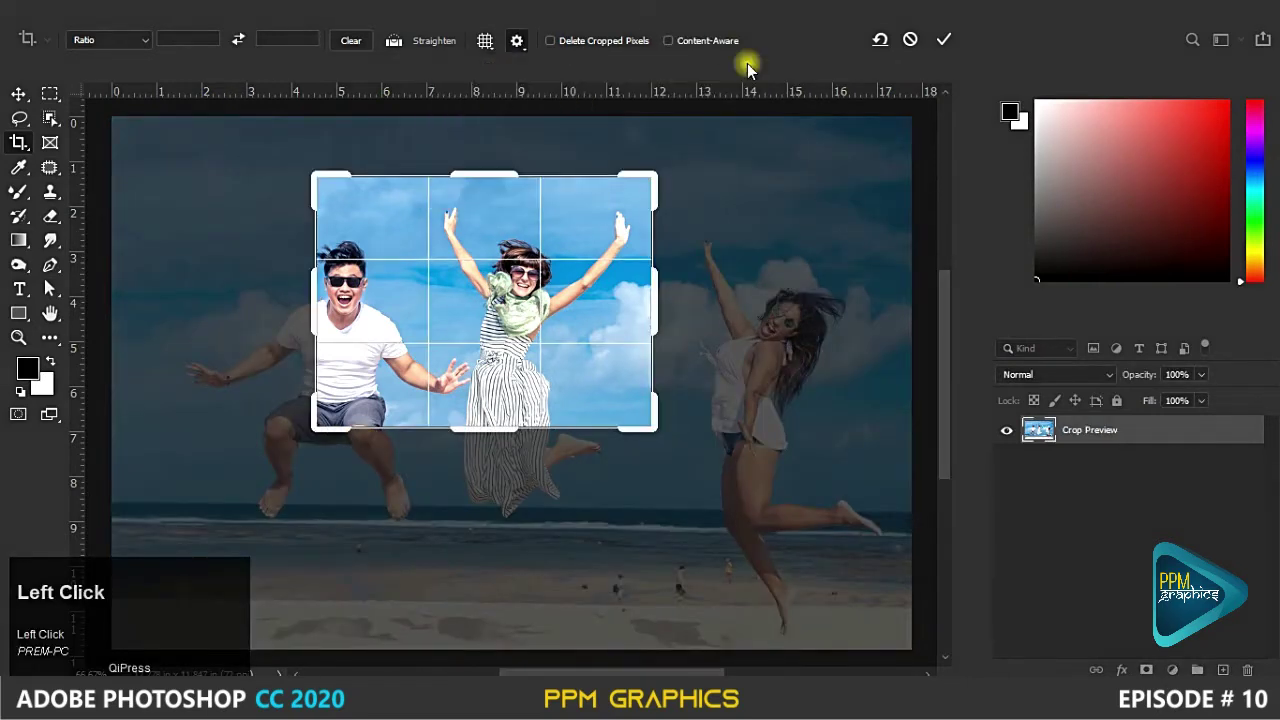
{"action": "key", "text": "p"}
{"action": "key", "text": "p"}
{"action": "key", "text": "p"}
{"action": "key", "text": "p"}
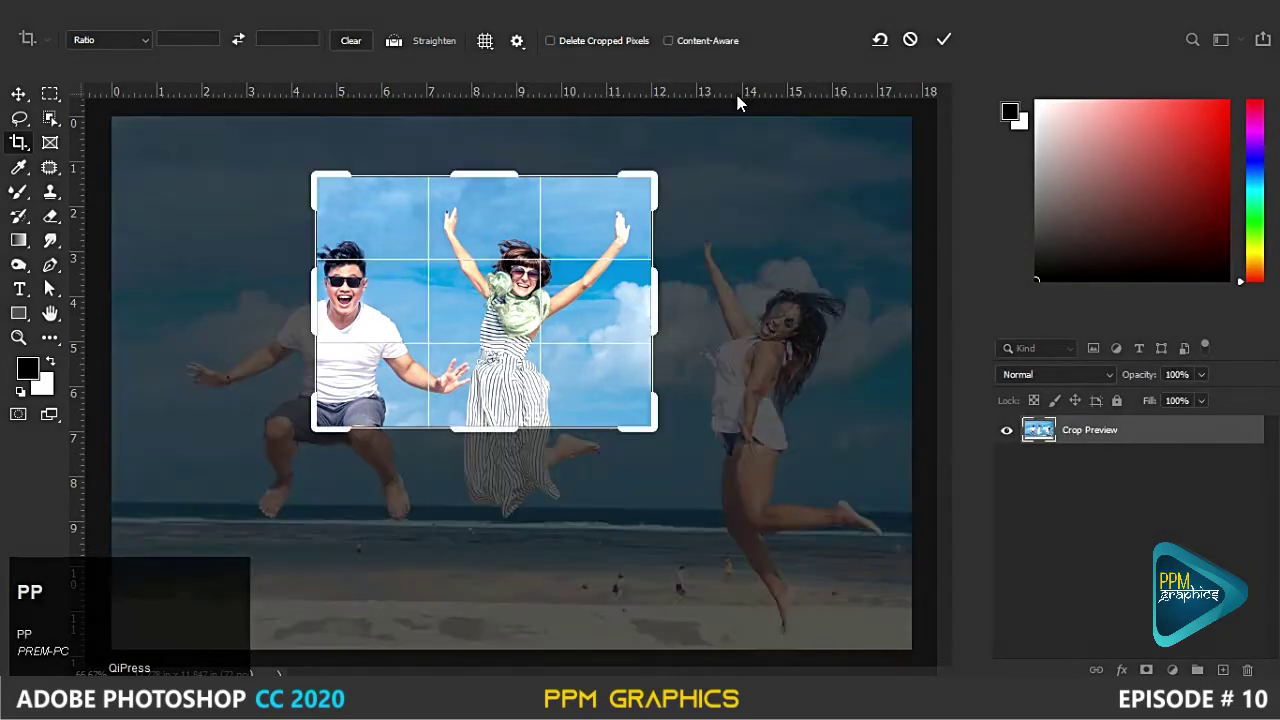
{"action": "key", "text": "p"}
{"action": "key", "text": "p"}
{"action": "key", "text": "p"}
{"action": "key", "text": "Escape"}
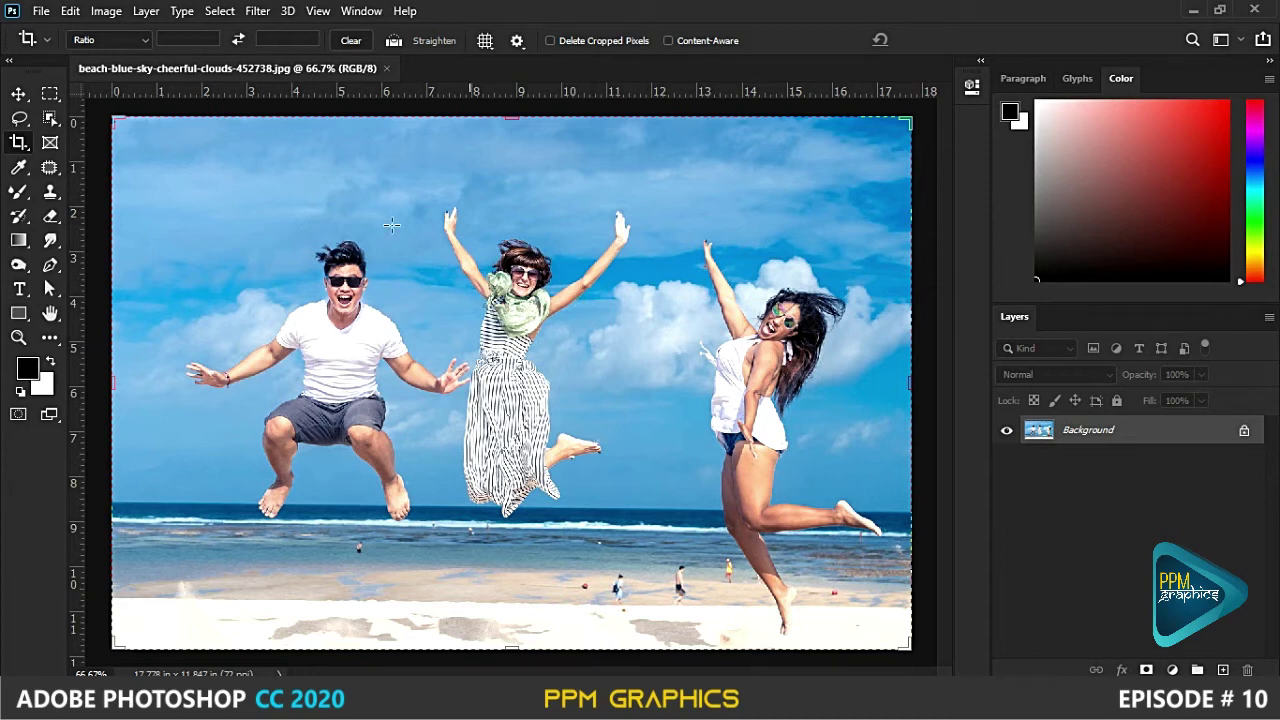
- Draw a crop box around the man and the middle woman with the Crop Tool, and toggle the display of the cropped area
{"action": "left_click", "coordinate": [18, 142]}
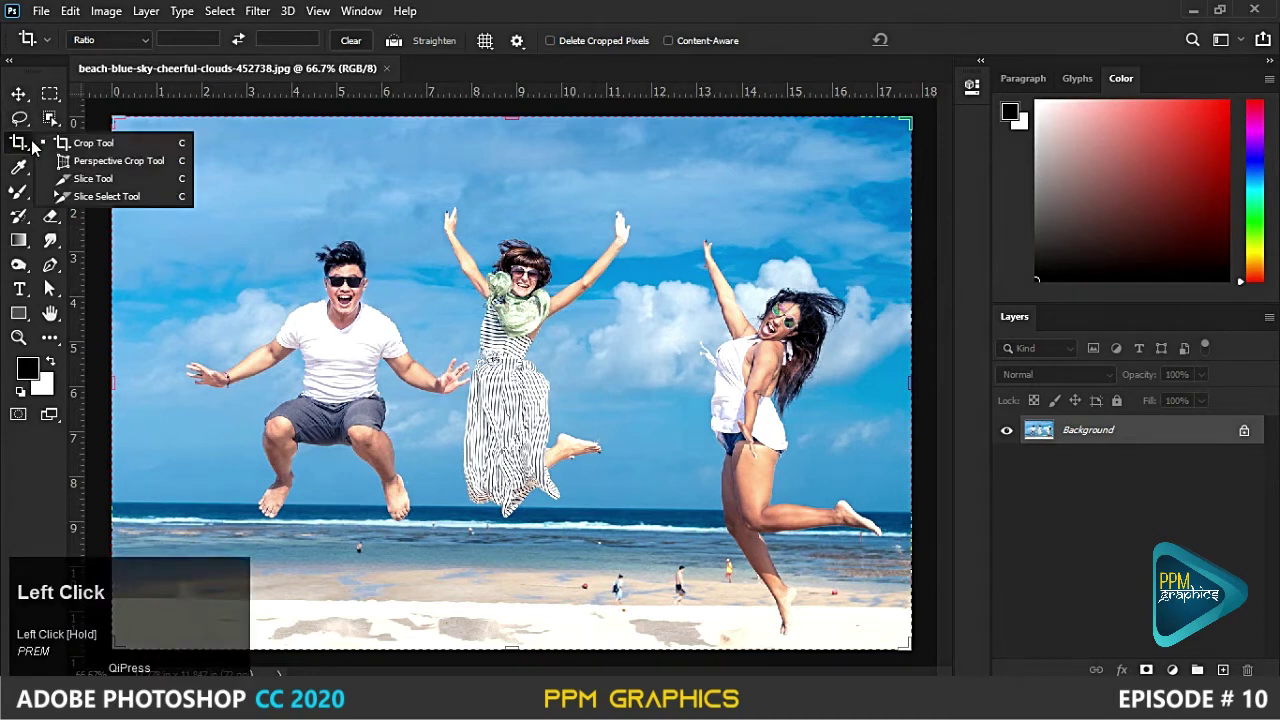
{"action": "left_click", "coordinate": [88, 143]}
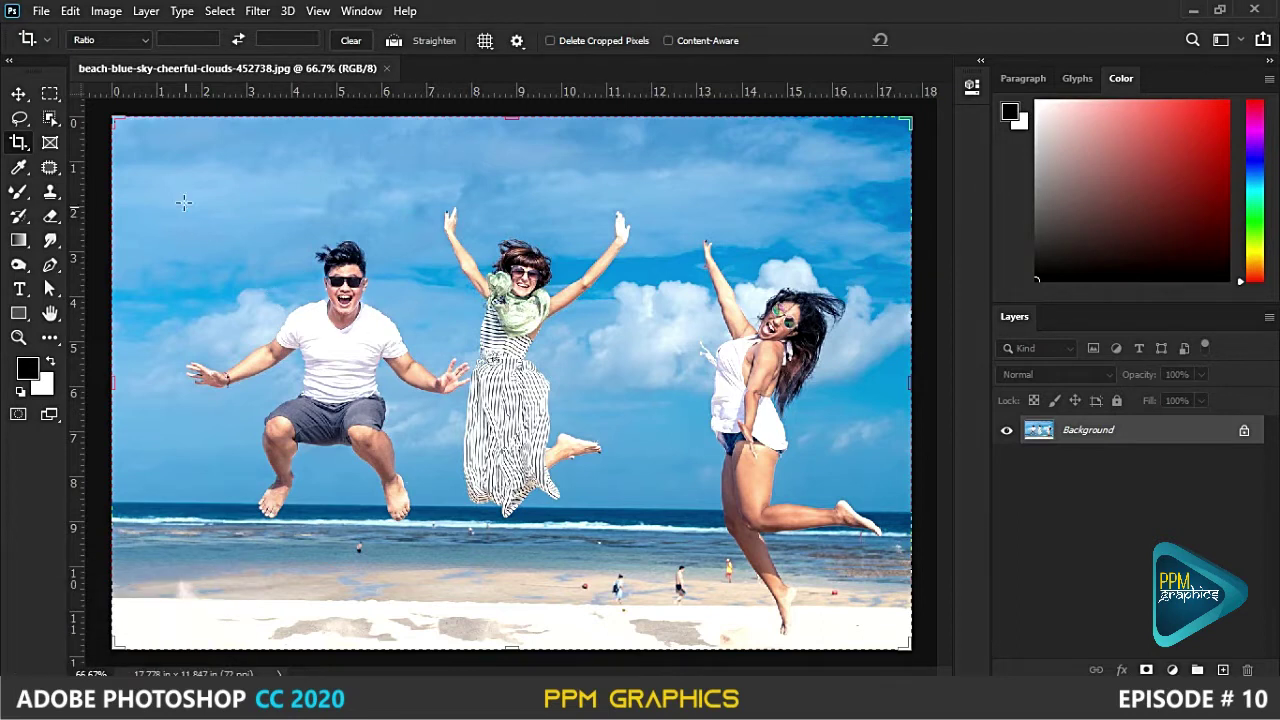
{"action": "left_click_drag", "start_coordinate": [170, 166], "coordinate": [651, 557]}
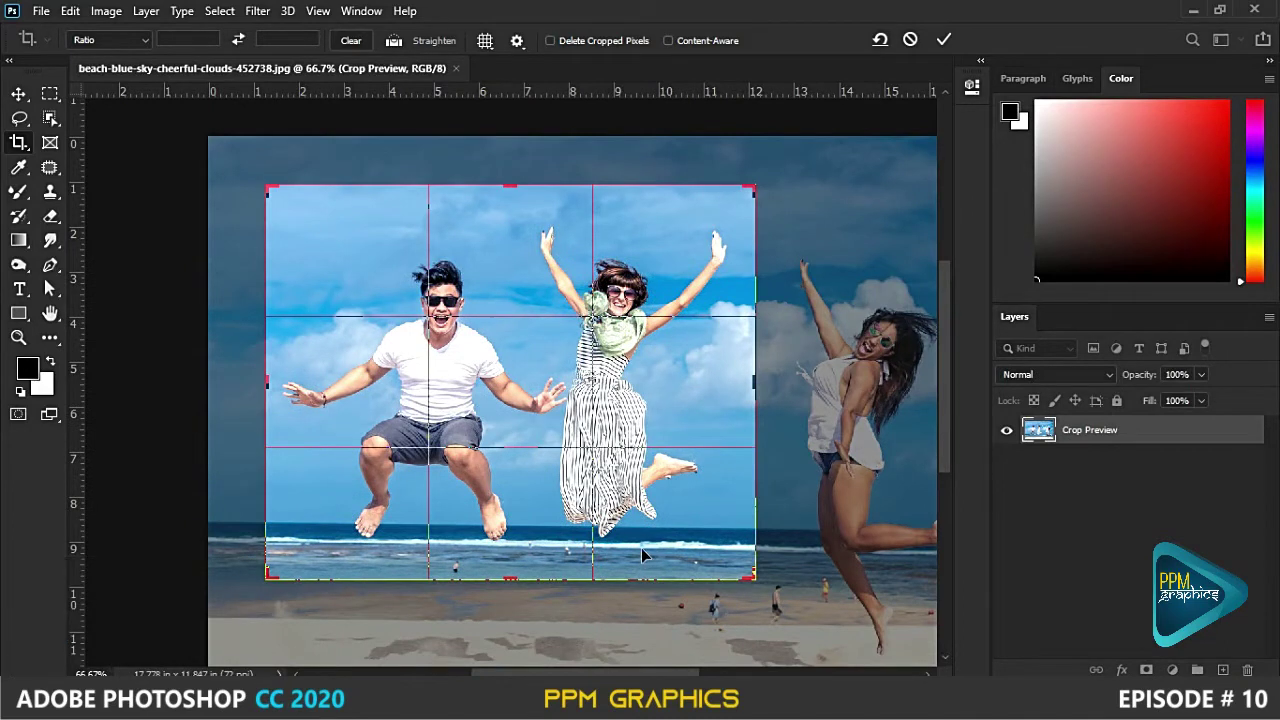
{"action": "key", "text": "h"}
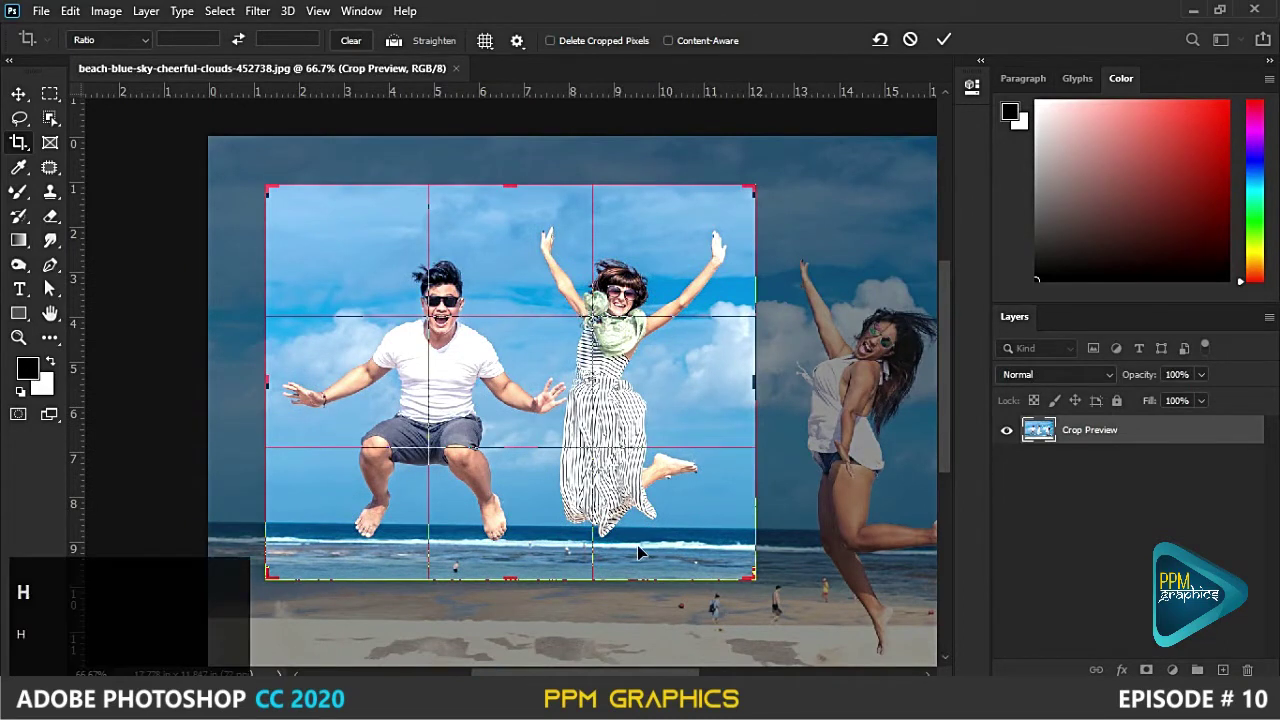
{"action": "key", "text": "h"}
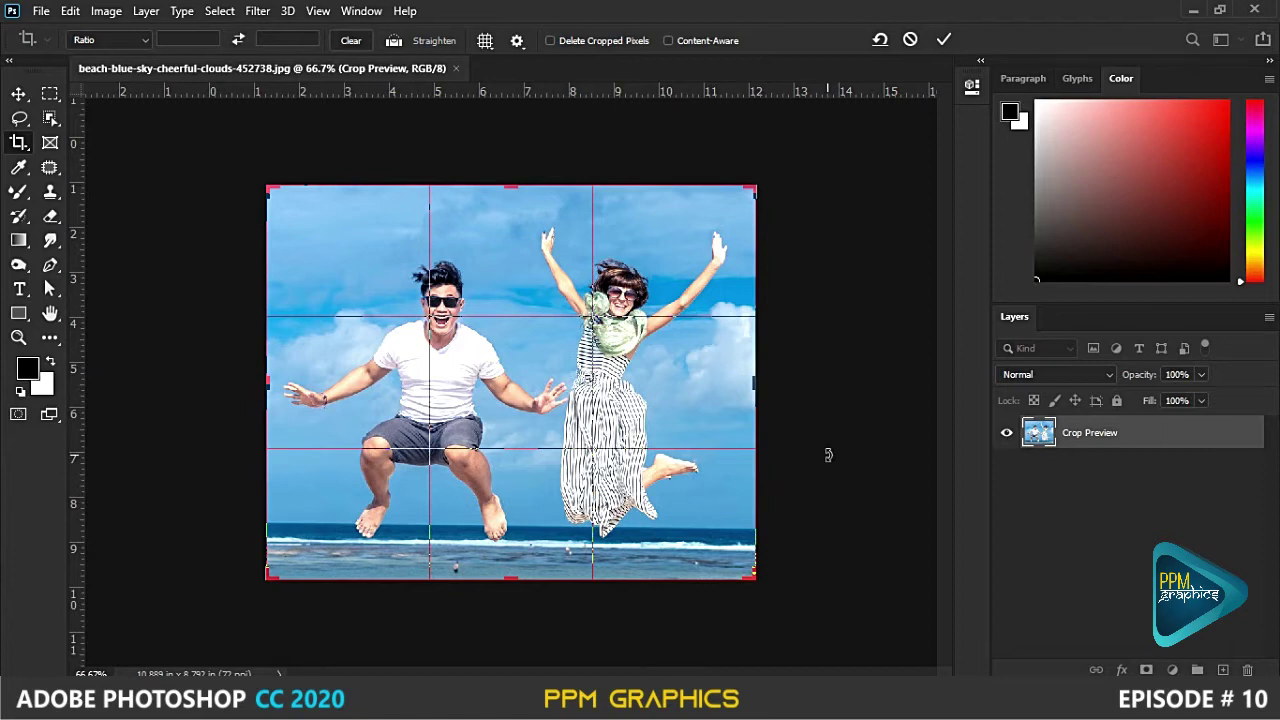
{"action": "key", "text": "h"}
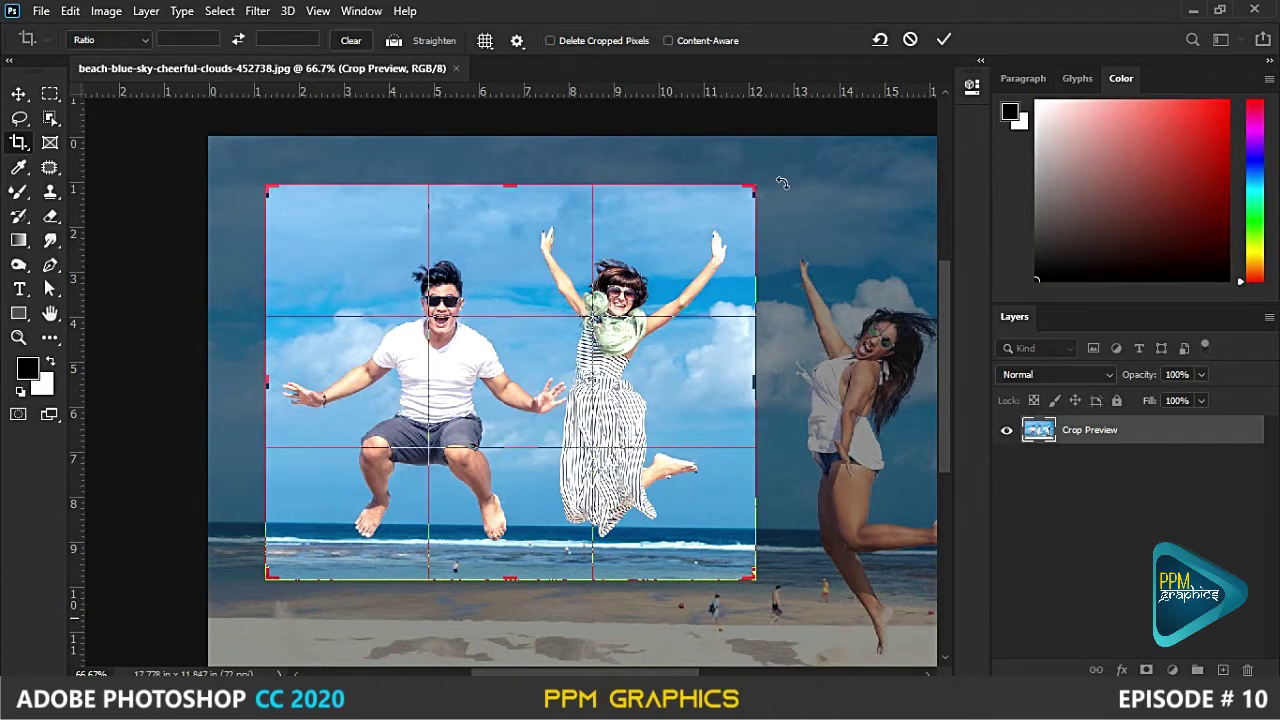
- Shrink the crop box slightly around the man and the middle woman using its corner and edge handles
{"action": "left_click_drag", "start_coordinate": [760, 186], "coordinate": [710, 228]}
{"action": "left_click_drag", "start_coordinate": [511, 231], "coordinate": [510, 223]}
{"action": "left_click_drag", "start_coordinate": [314, 220], "coordinate": [297, 214]}
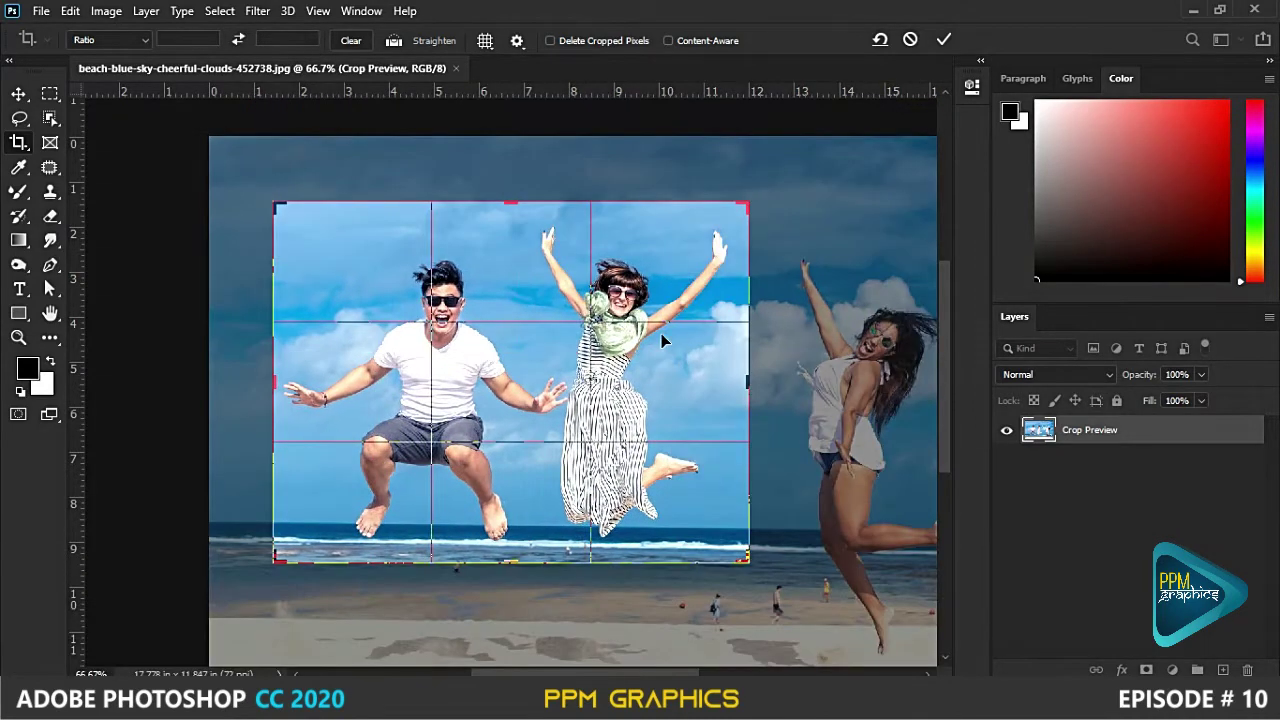
- Rotate the image inside the crop box from its different corners, ending counterclockwise, and cancel the crop
{"action": "mouse_move", "coordinate": [763, 192]}
{"action": "left_mouse_down"}
{"action": "mouse_move", "coordinate": [789, 194]}
{"action": "mouse_move", "coordinate": [781, 205]}
{"action": "left_mouse_up"}
{"action": "left_click_drag", "start_coordinate": [246, 189], "coordinate": [250, 342]}
{"action": "mouse_move", "coordinate": [257, 563]}
{"action": "left_mouse_down"}
{"action": "mouse_move", "coordinate": [292, 533]}
{"action": "mouse_move", "coordinate": [268, 560]}
{"action": "left_mouse_up"}
{"action": "left_click_drag", "start_coordinate": [772, 580], "coordinate": [800, 557]}
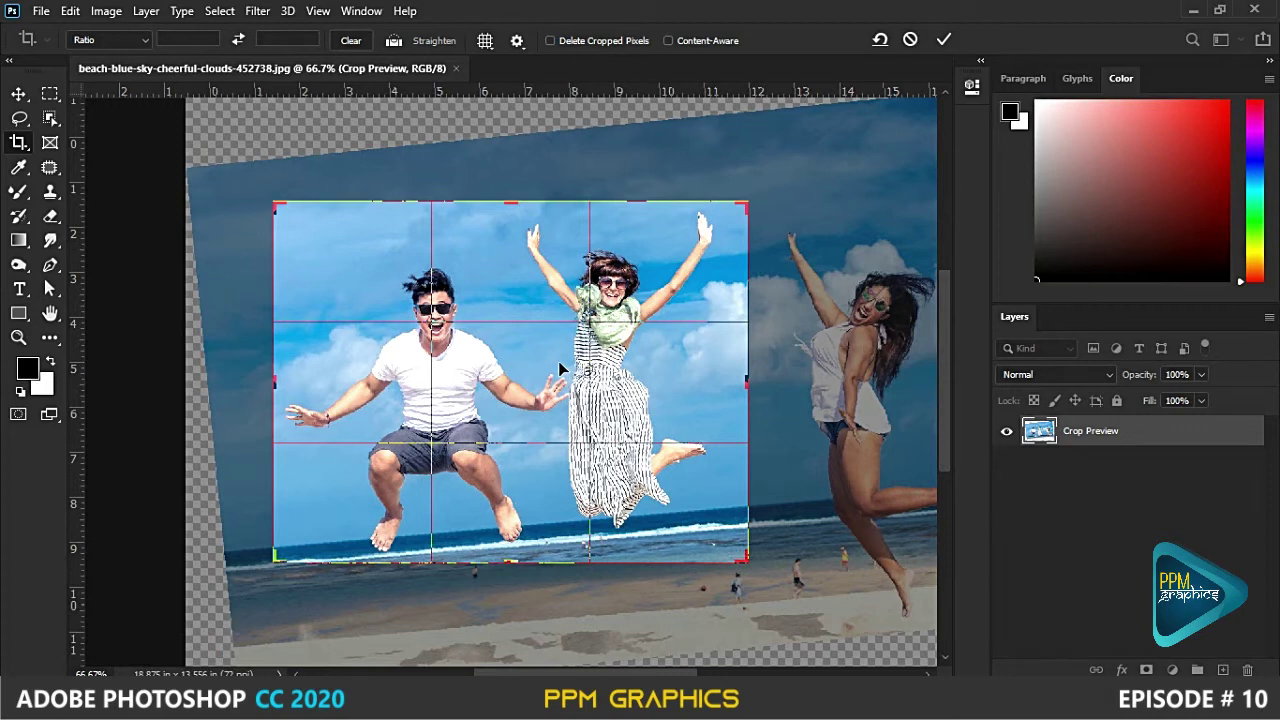
{"action": "key", "text": "Escape"}
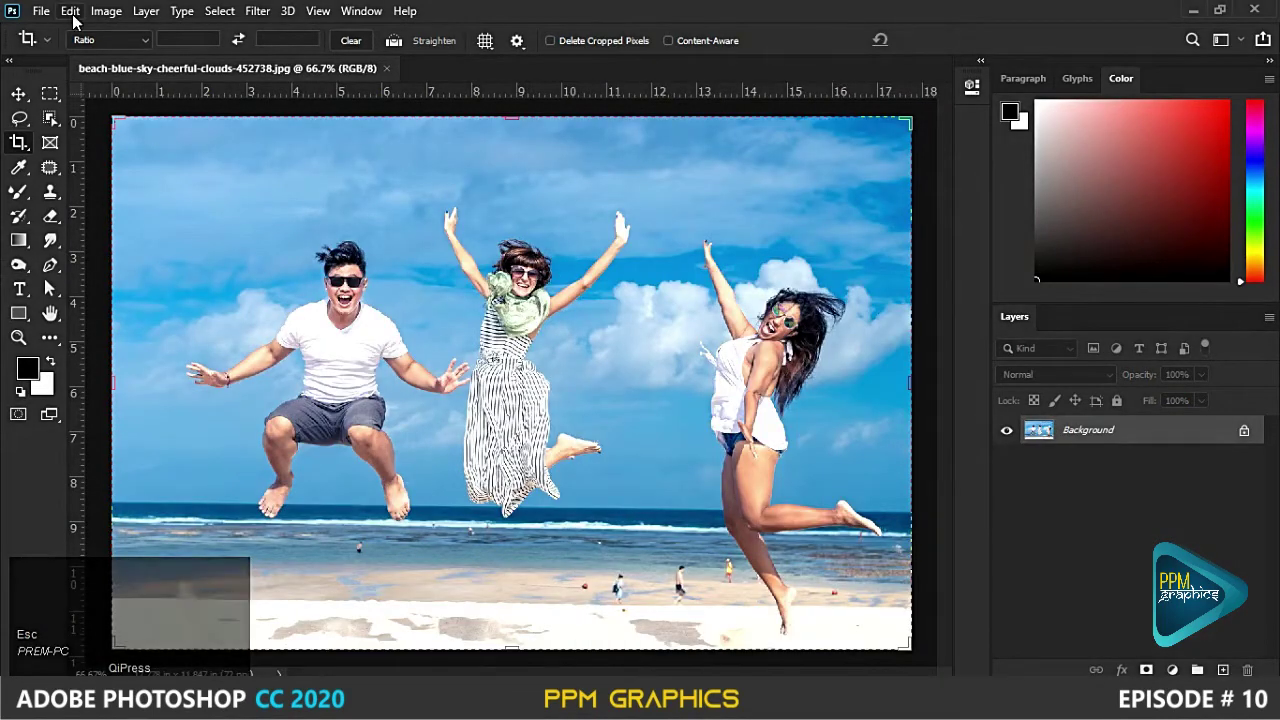
- Enable Show Reference Point when using Transform in the Tools preferences
{"action": "left_click", "coordinate": [68, 12]}
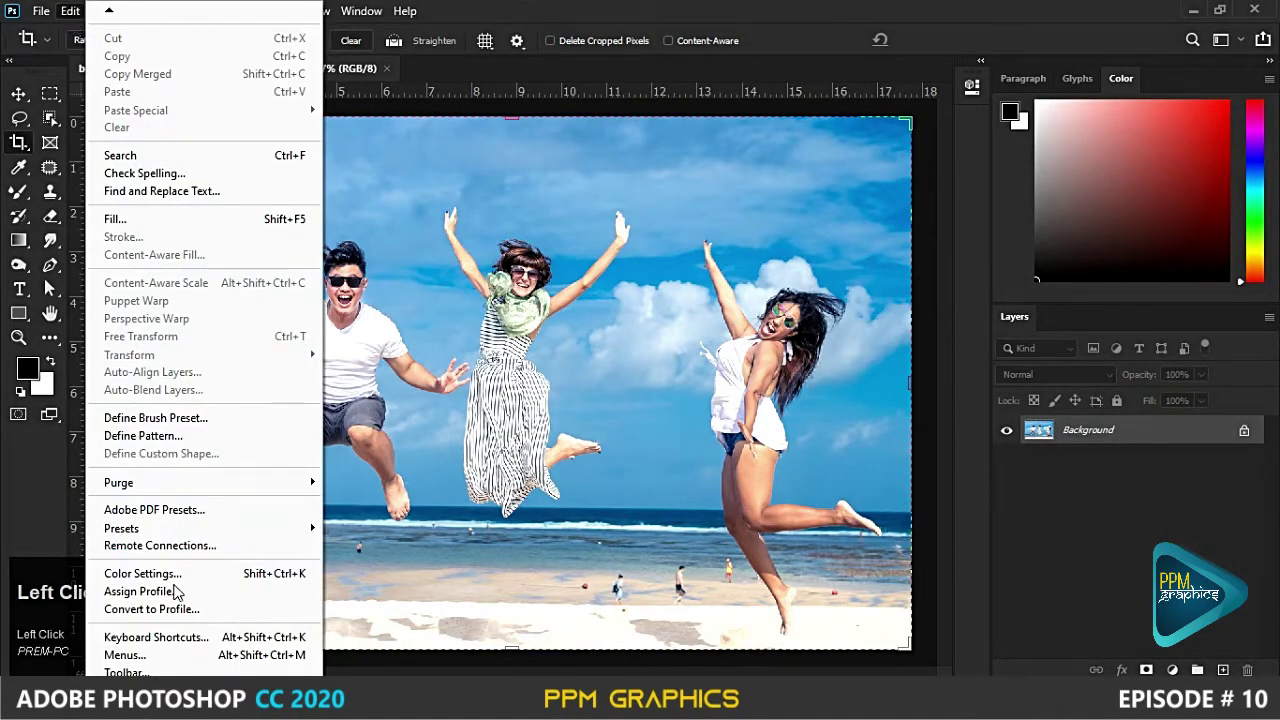
{"action": "mouse_move", "coordinate": [150, 701]}
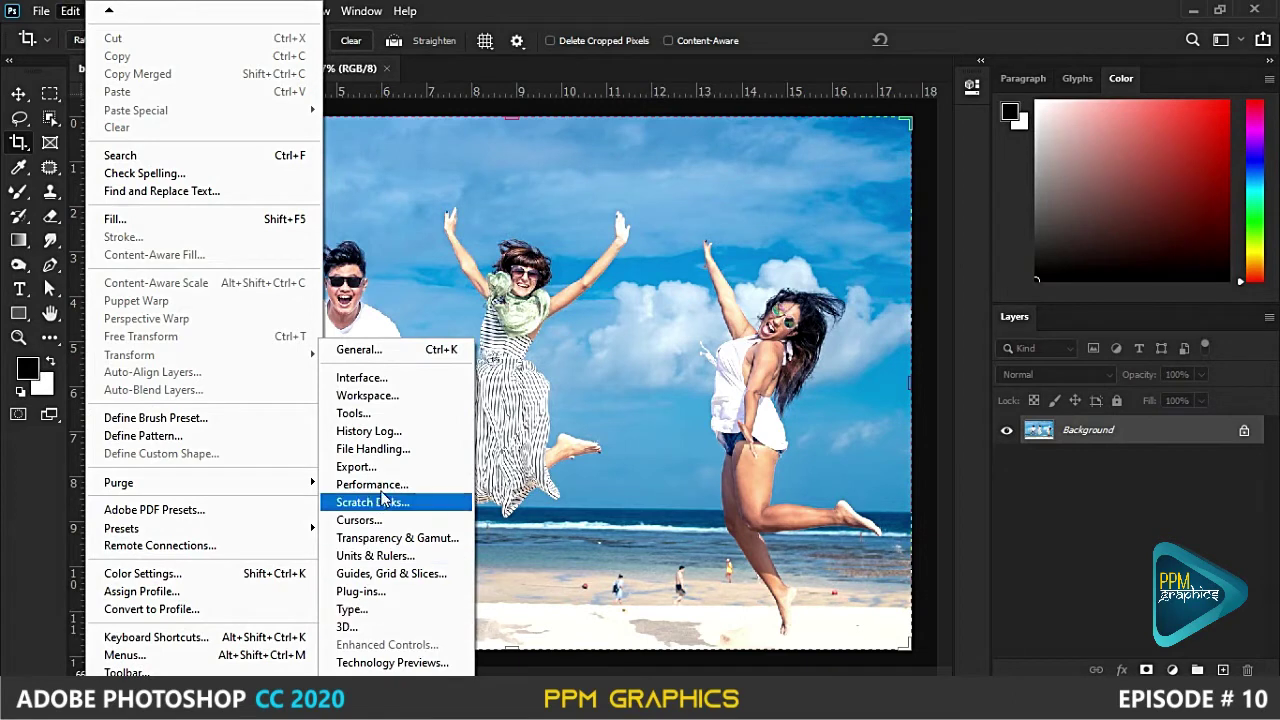
{"action": "left_click", "coordinate": [388, 418]}
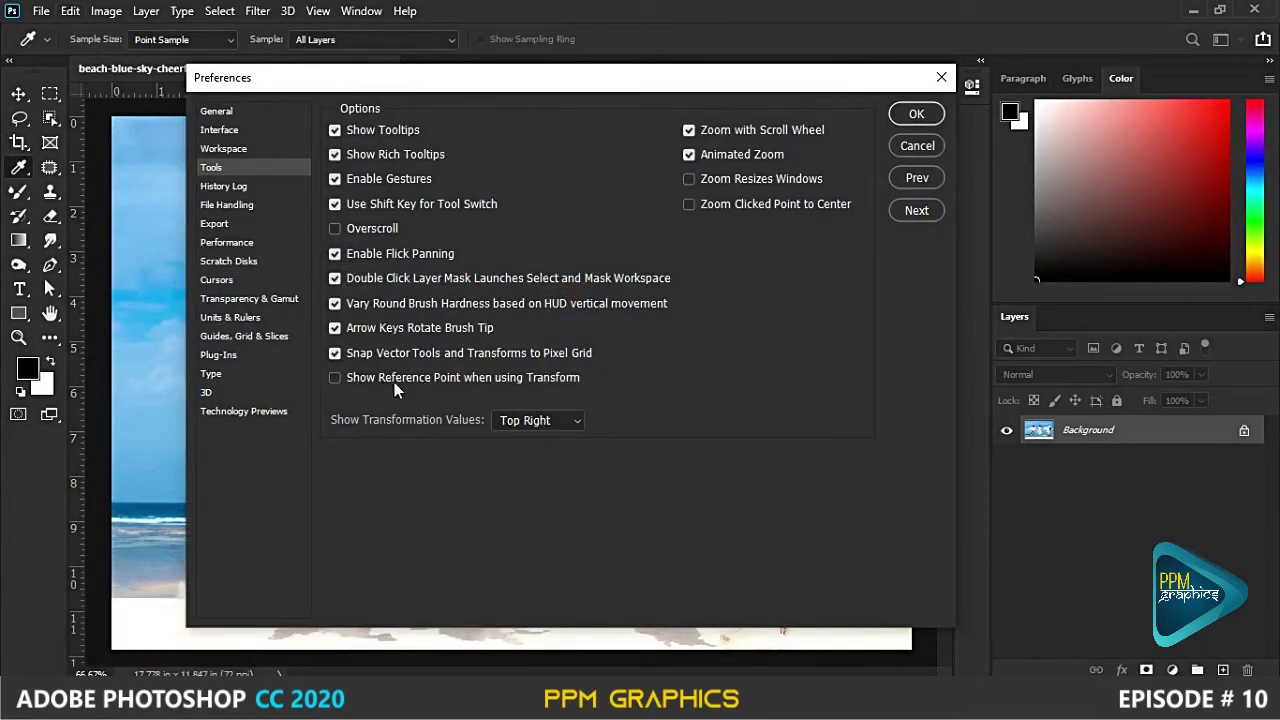
{"action": "left_click", "coordinate": [333, 378]}
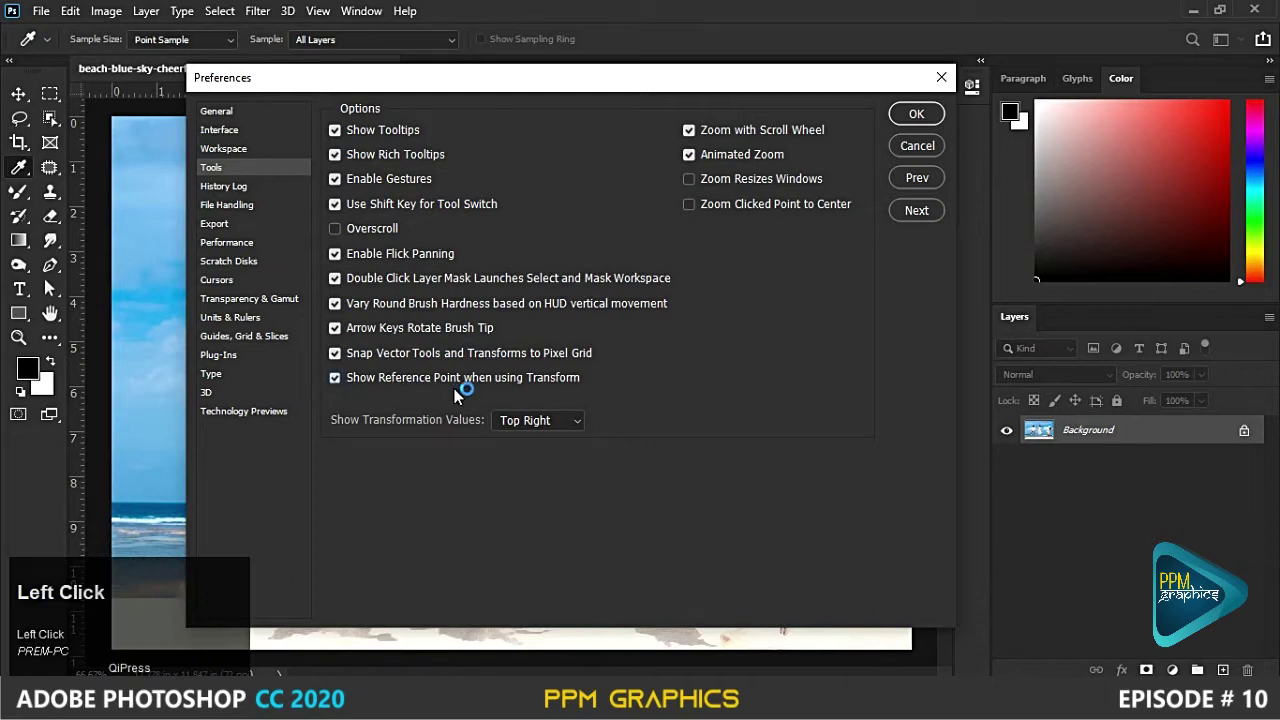
{"action": "left_click", "coordinate": [913, 115]}
- Draw a crop box around the man and middle woman, move its reference point near the man's face, and rotate the image around it
{"action": "key", "text": "c"}
{"action": "left_click_drag", "start_coordinate": [322, 187], "coordinate": [730, 507]}
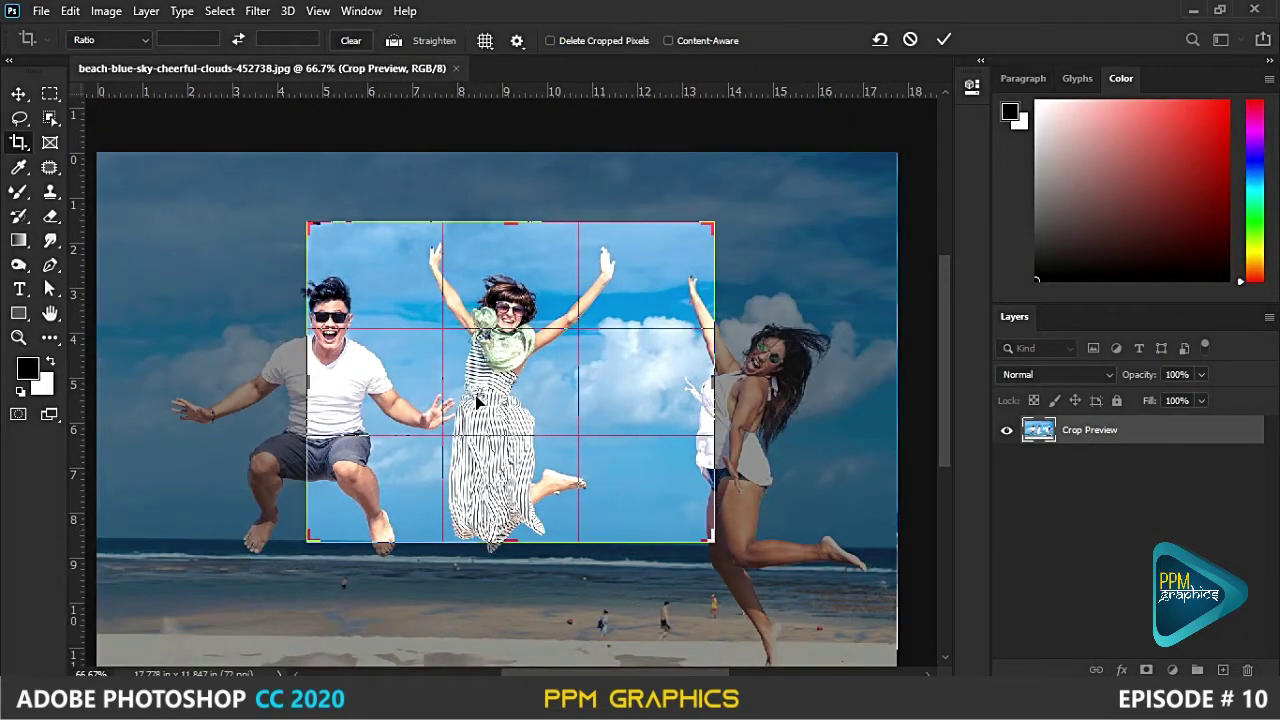
{"action": "key", "text": "Escape"}
{"action": "left_click_drag", "start_coordinate": [177, 200], "coordinate": [663, 545]}
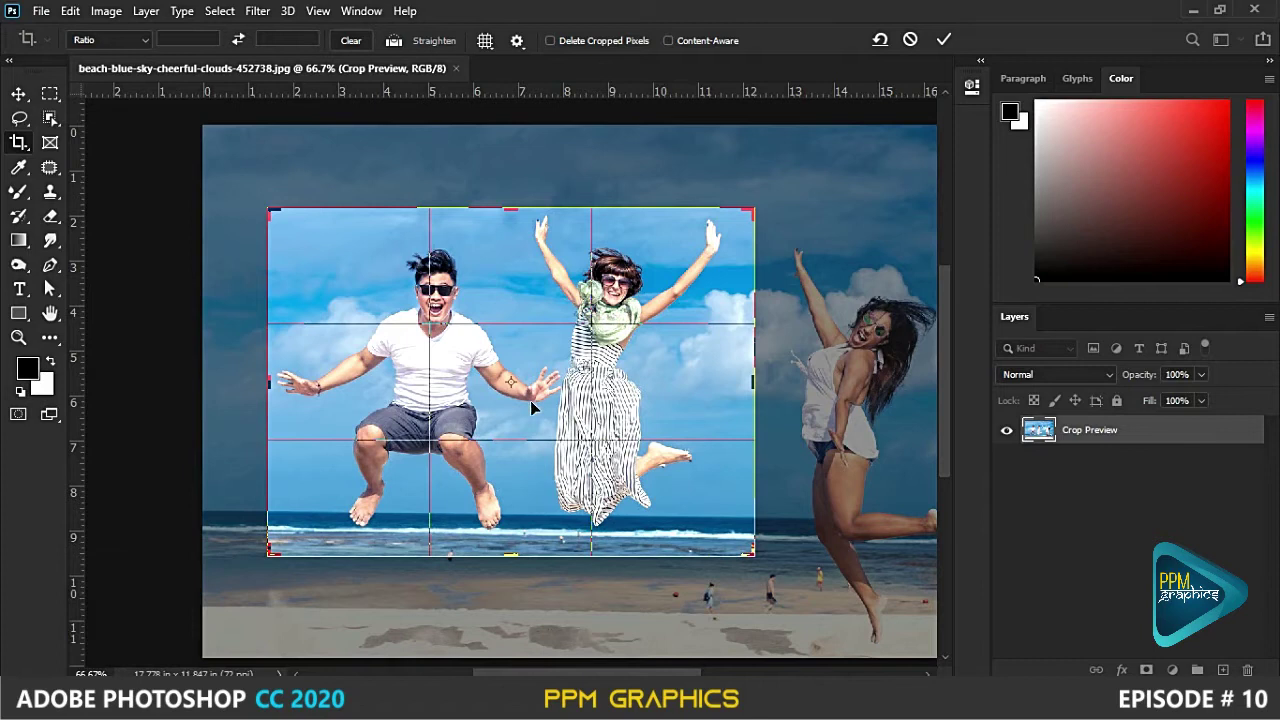
{"action": "left_click_drag", "start_coordinate": [511, 382], "coordinate": [455, 320]}
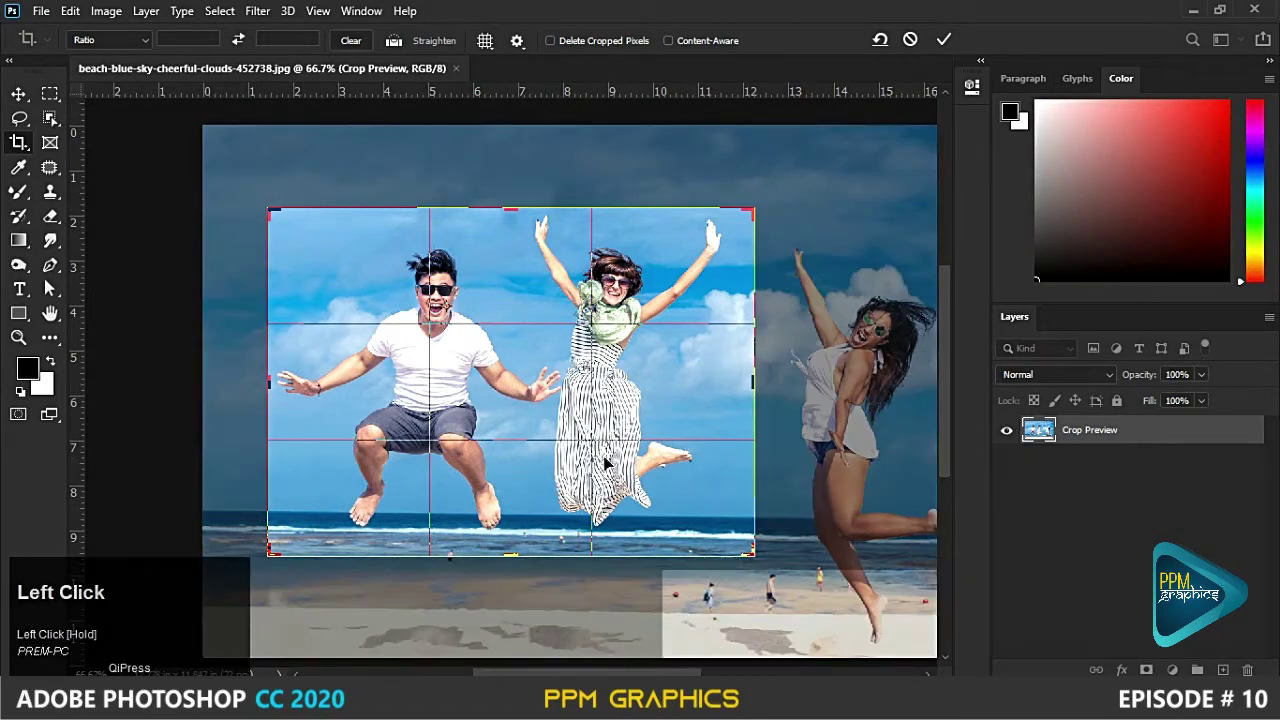
{"action": "left_click_drag", "start_coordinate": [768, 575], "coordinate": [790, 525]}
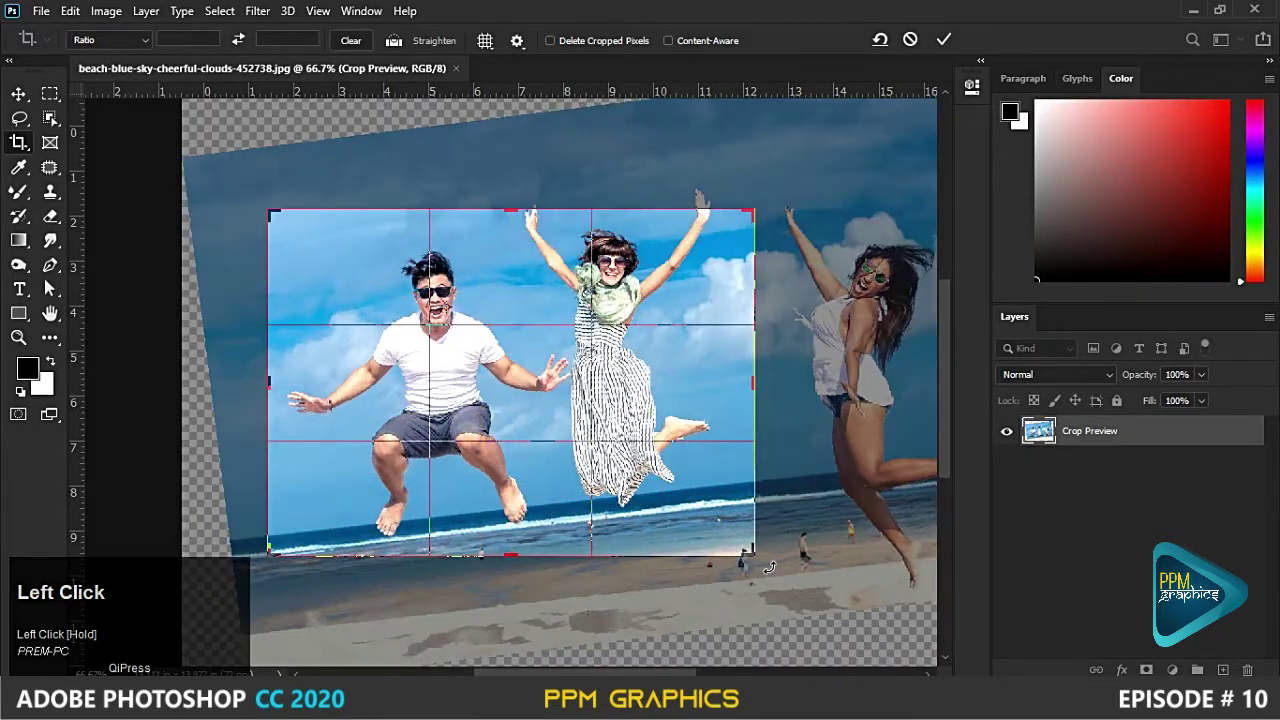
- Move the crop reference point to the middle woman's face, rotate the image around it, and cancel the crop
{"action": "left_click", "coordinate": [448, 312]}
{"action": "left_click_drag", "start_coordinate": [448, 312], "coordinate": [630, 280]}
{"action": "left_click_drag", "start_coordinate": [248, 571], "coordinate": [237, 506]}
{"action": "key", "text": "BackSpace"}
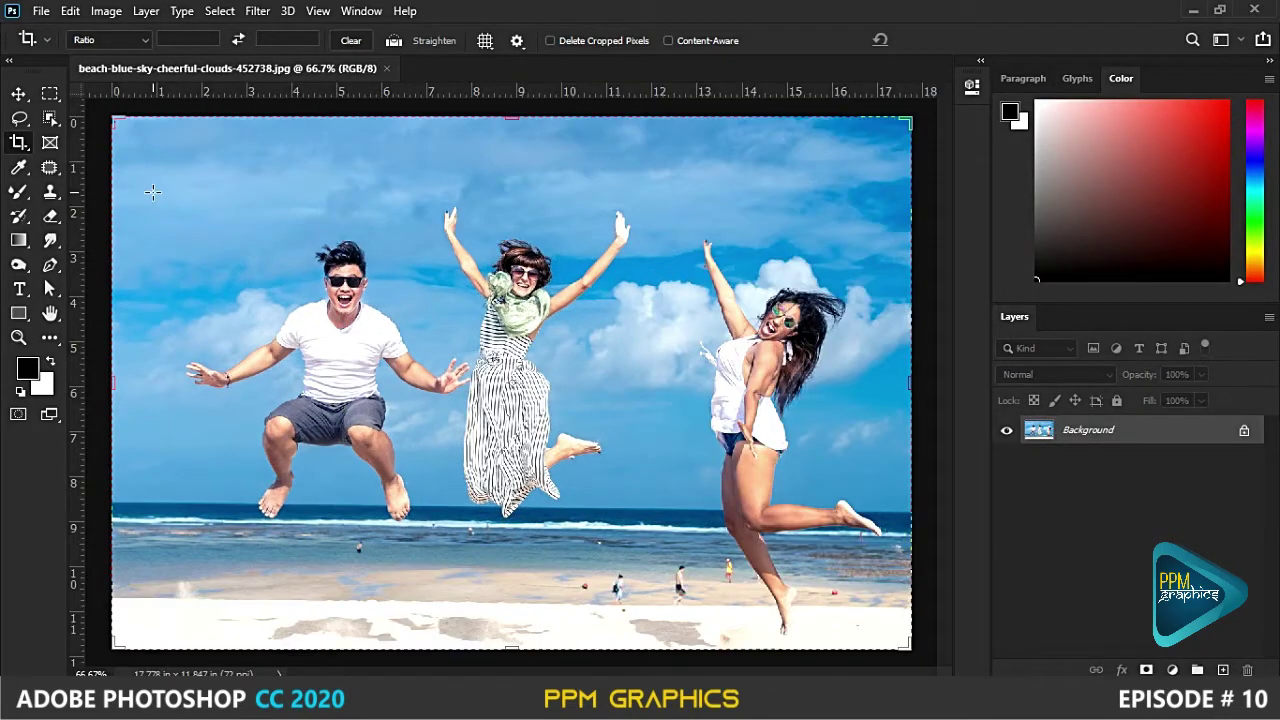
- Crop the image to about 11.8 × 8 in around the man and the middle woman
{"action": "left_click_drag", "start_coordinate": [157, 178], "coordinate": [701, 530]}
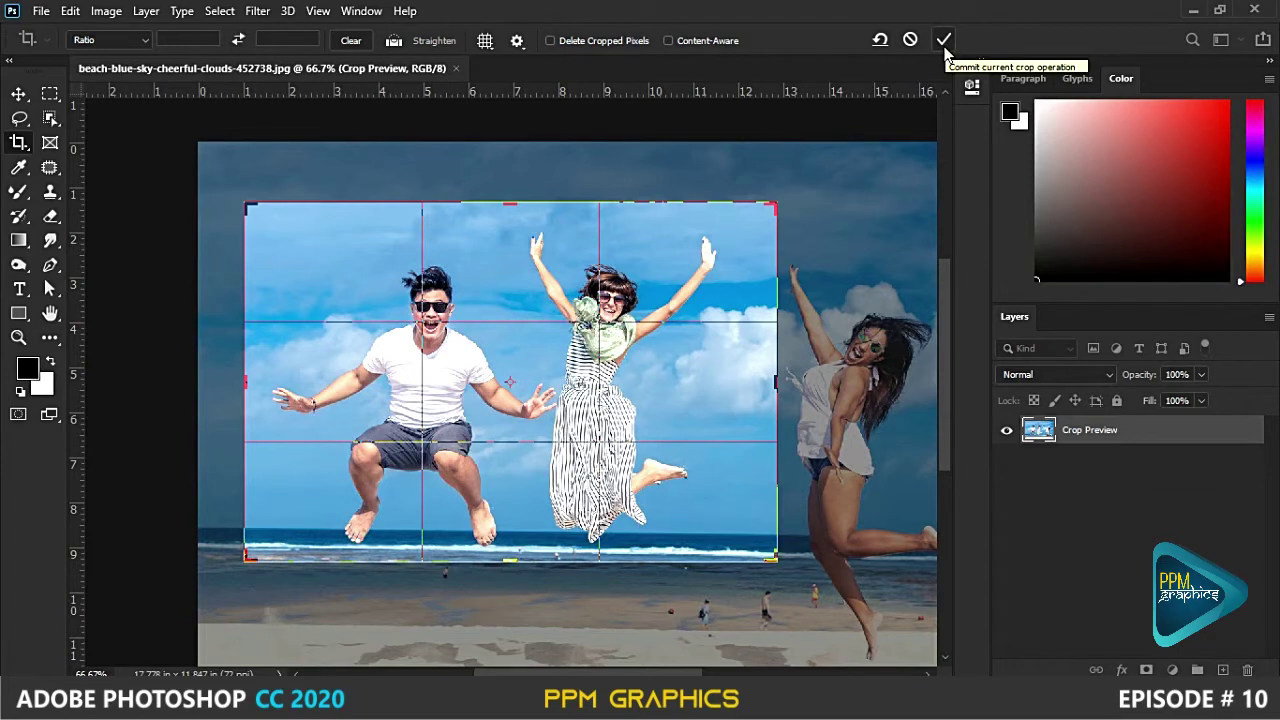
{"action": "right_click", "coordinate": [671, 257]}
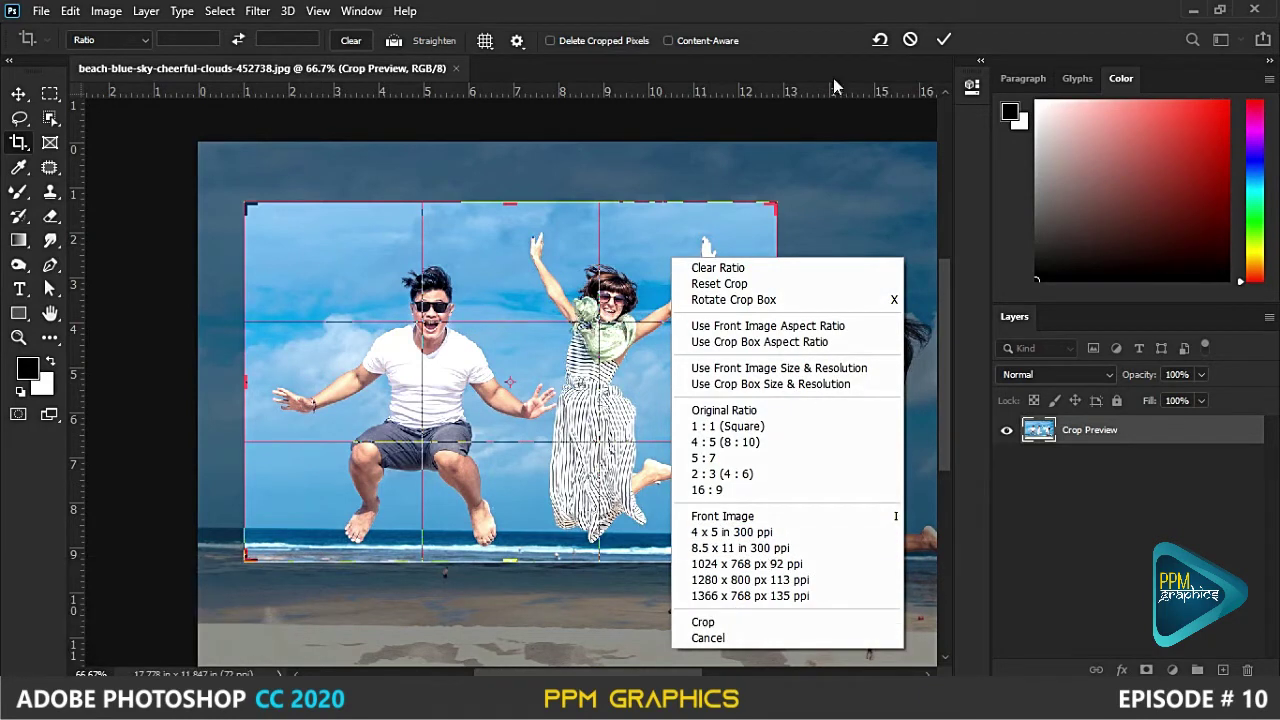
{"action": "left_click", "coordinate": [799, 46]}
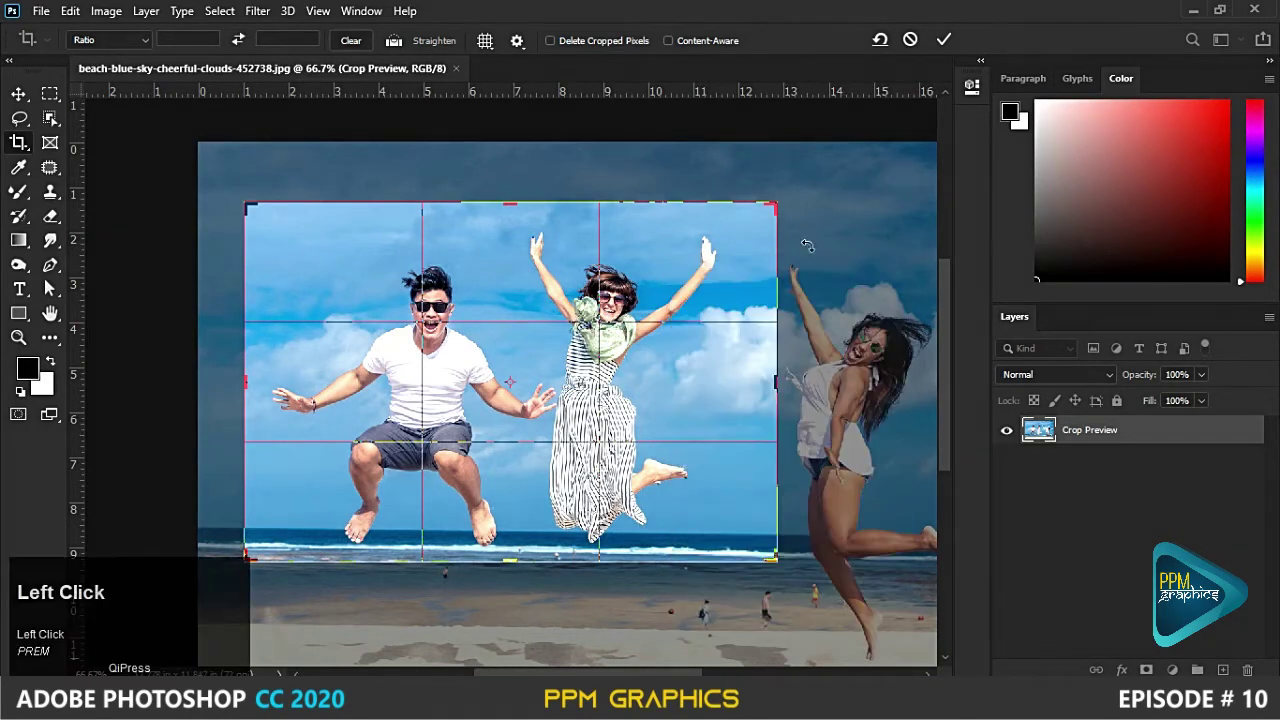
{"action": "left_click", "coordinate": [725, 300]}
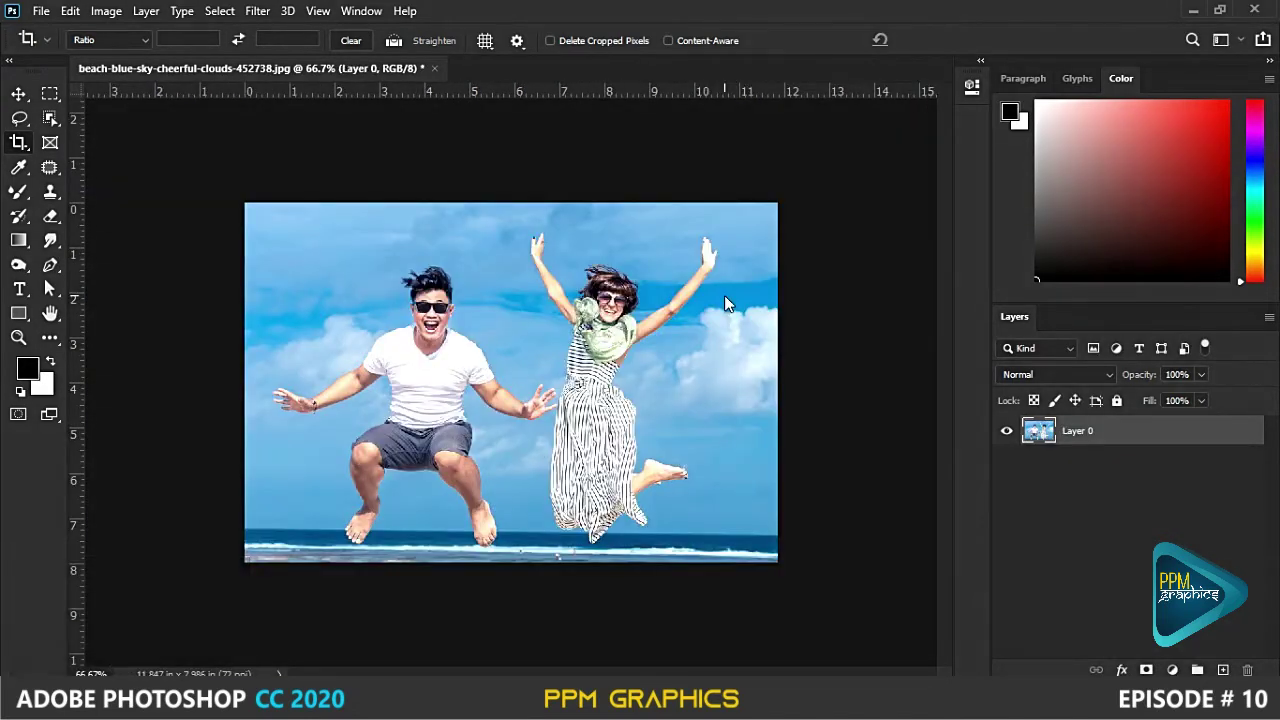
{"action": "left_click", "coordinate": [724, 295]}
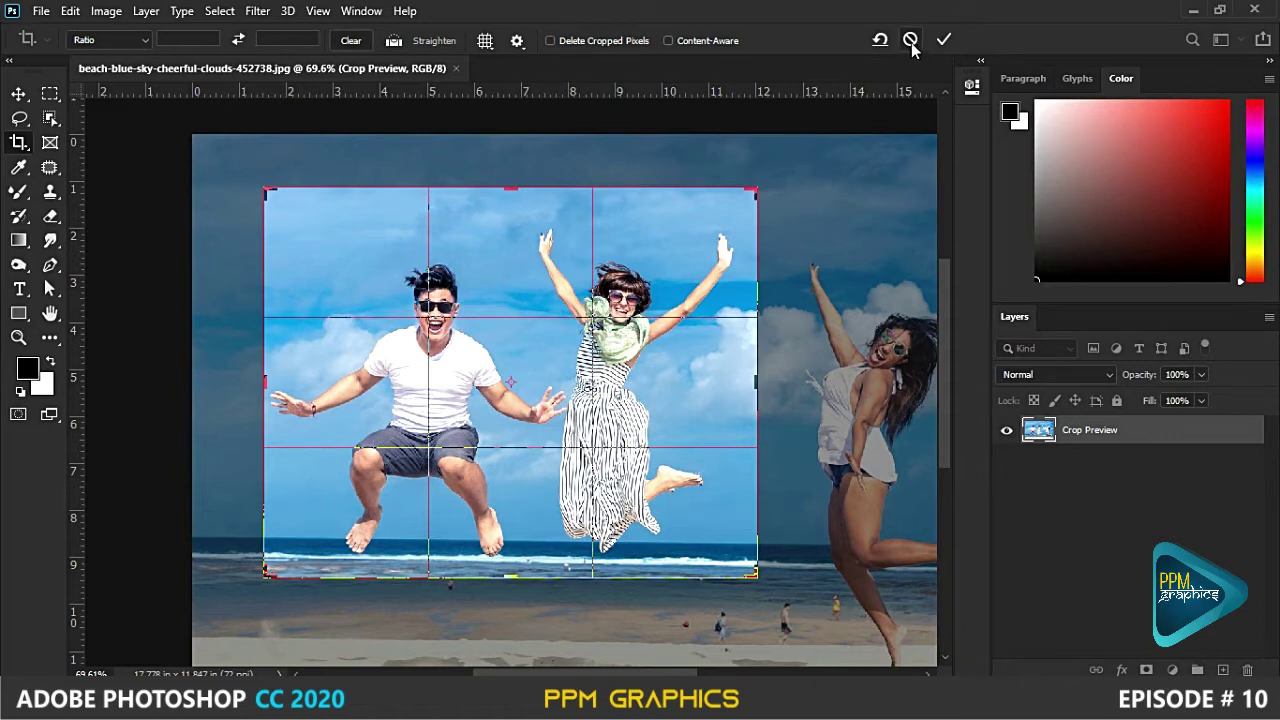
- Show the crop box's available commands and cancel the crop around the man and the middle woman
{"action": "right_click", "coordinate": [655, 250]}
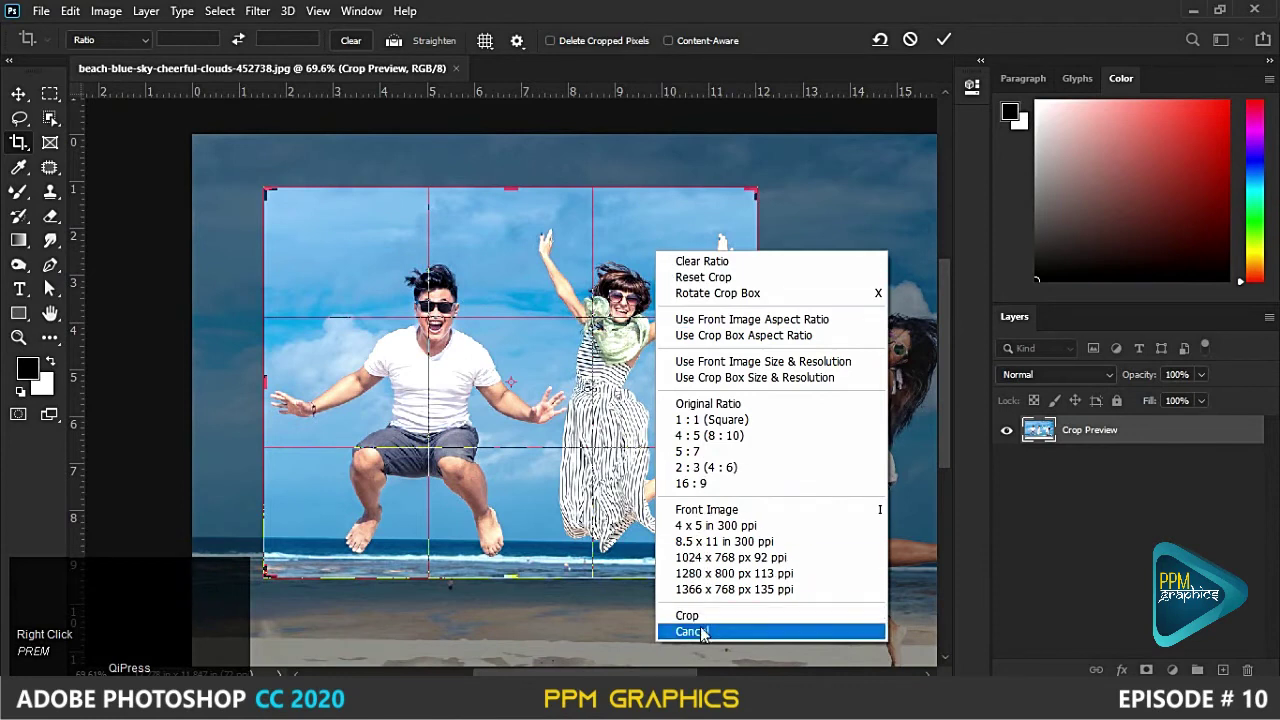
{"action": "left_click", "coordinate": [767, 152]}
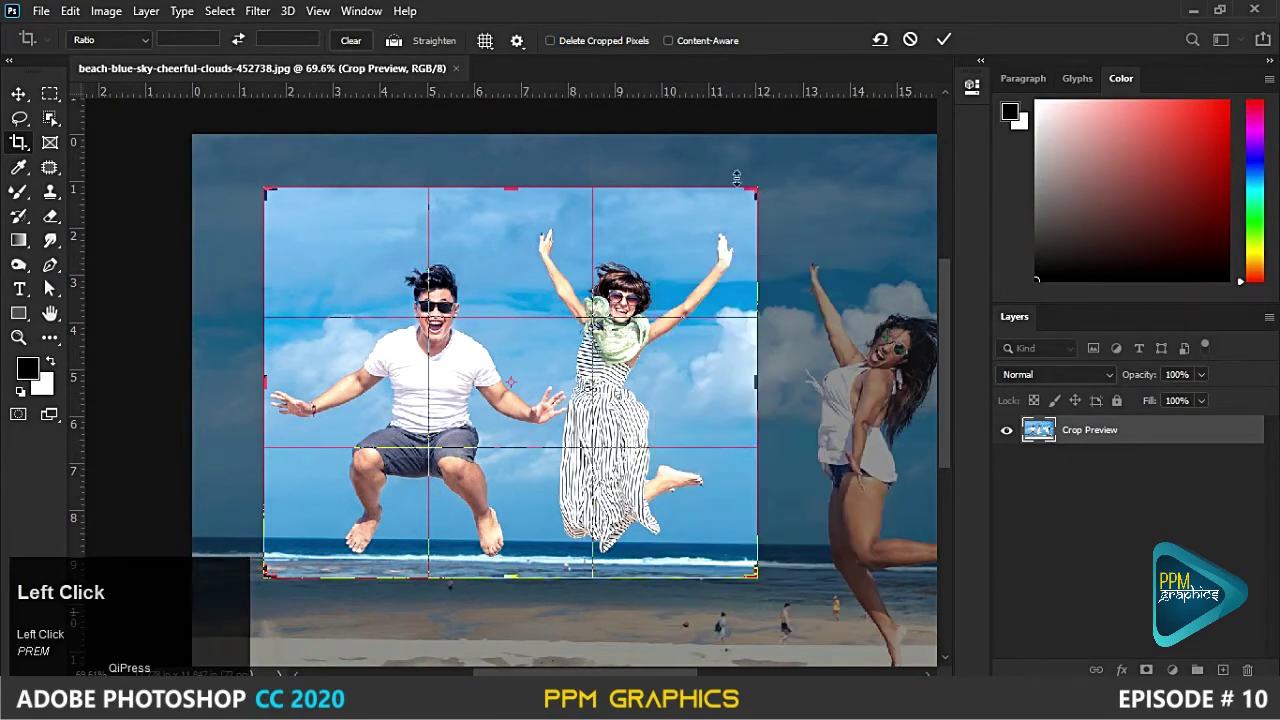
{"action": "key", "text": "Escape"}
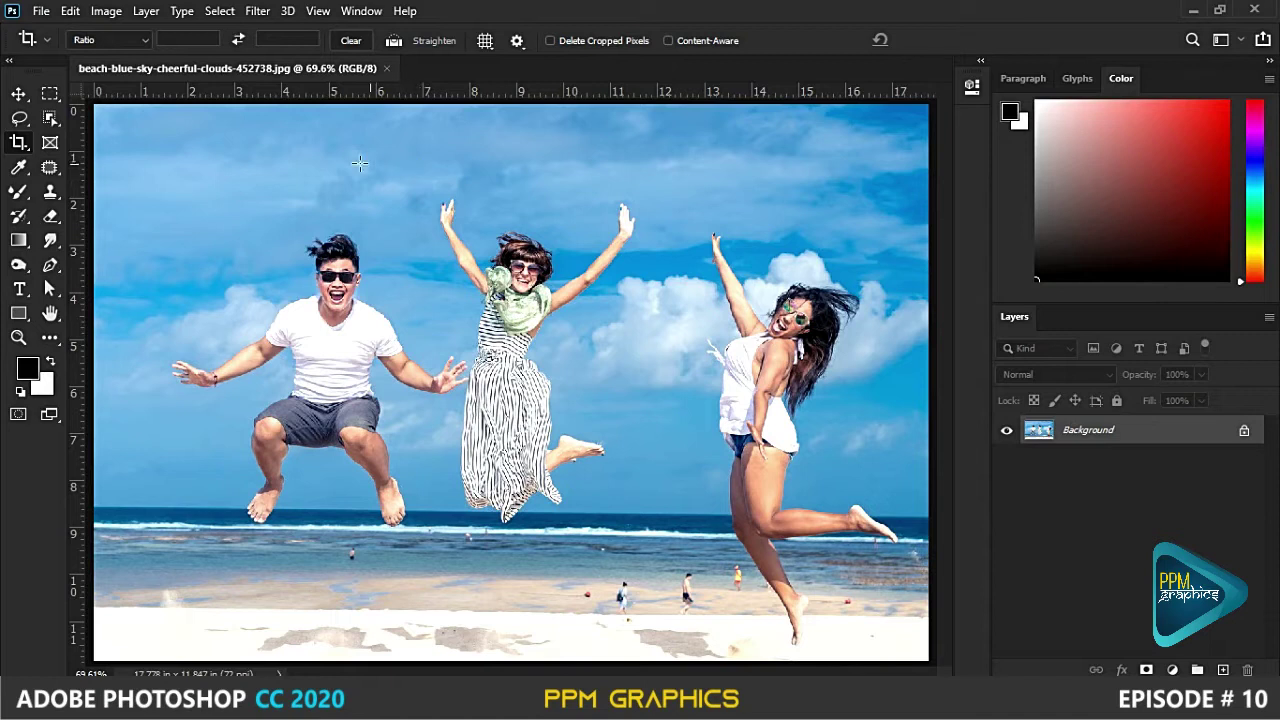
- Draw a tall crop box around the middle woman, switch it repeatedly between portrait and landscape orientation, and cancel the crop
{"action": "left_click_drag", "start_coordinate": [424, 177], "coordinate": [640, 531]}
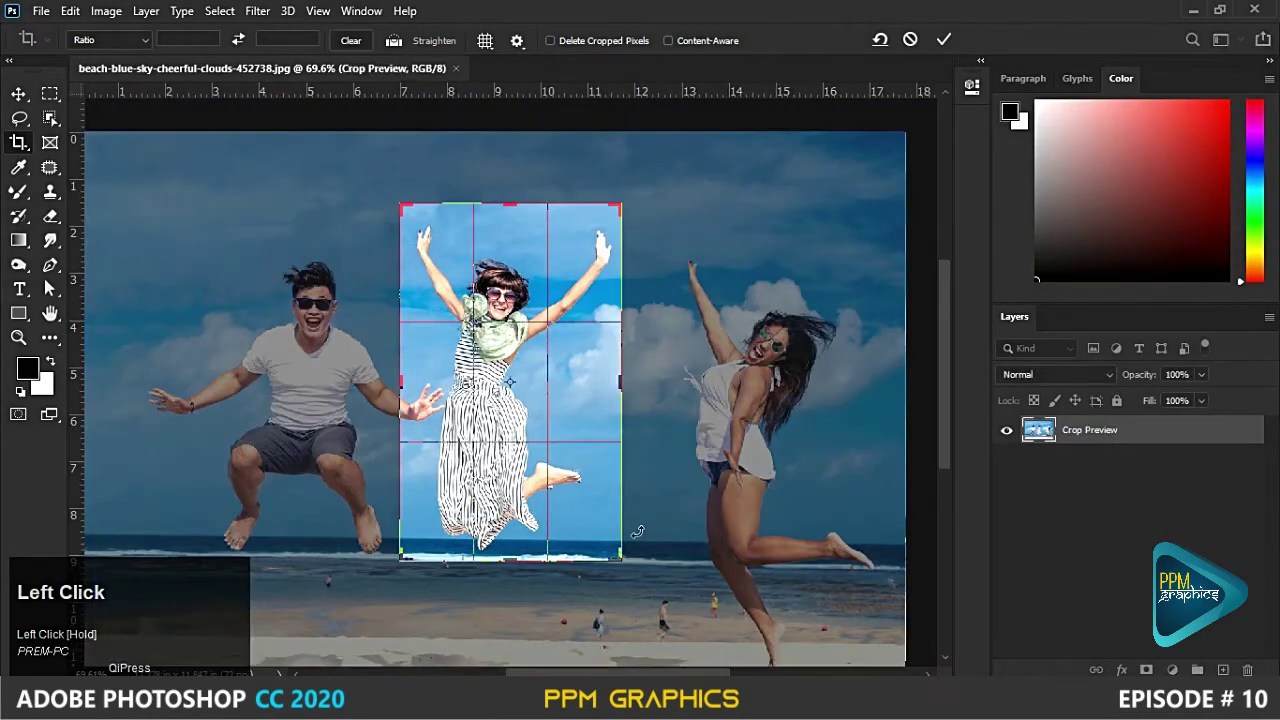
{"action": "key", "text": "x"}
{"action": "key", "text": "x"}
{"action": "key", "text": "x"}
{"action": "key", "text": "x"}
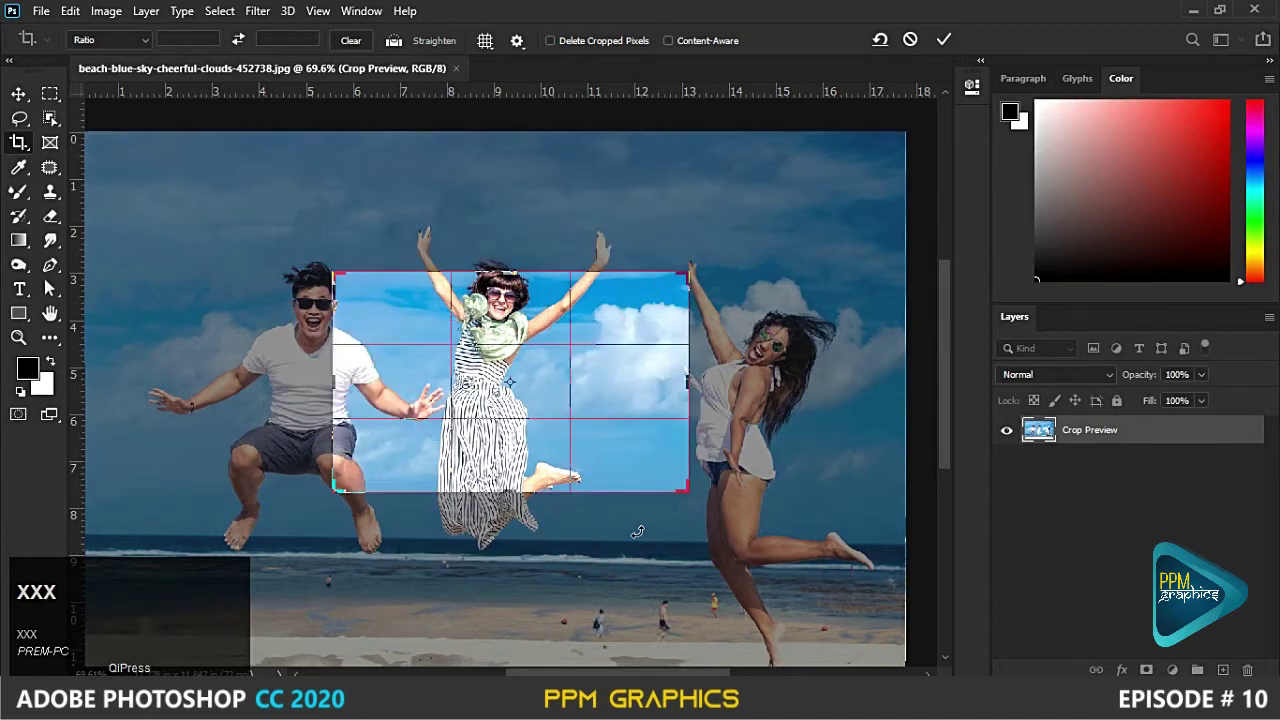
{"action": "key", "text": "x"}
{"action": "key", "text": "x"}
{"action": "key", "text": "x"}
{"action": "key", "text": "x"}
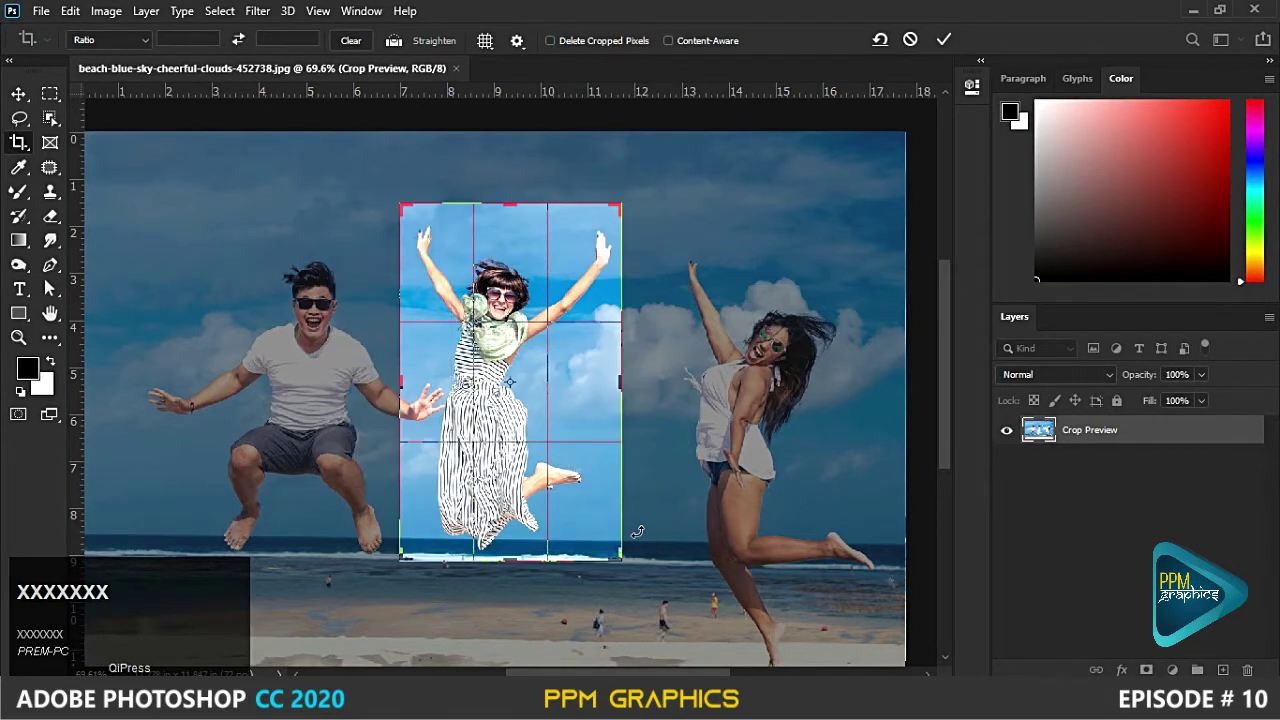
{"action": "key", "text": "BackSpace"}
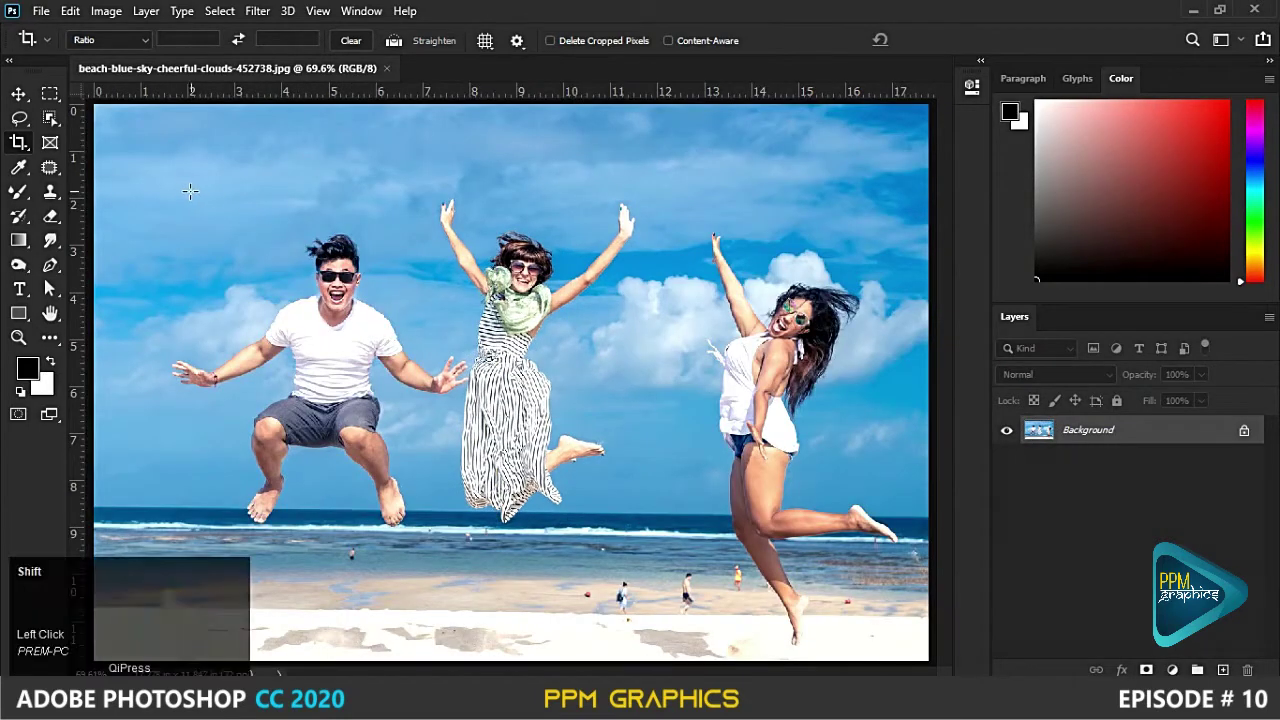
- Draw a square crop box around the man and the middle woman, shrink it to about 7.4 in per side, and cancel the crop
{"action": "left_click", "coordinate": [172, 169], "text": "shift"}
{"action": "left_click_drag", "start_coordinate": [172, 169], "coordinate": [760, 562]}
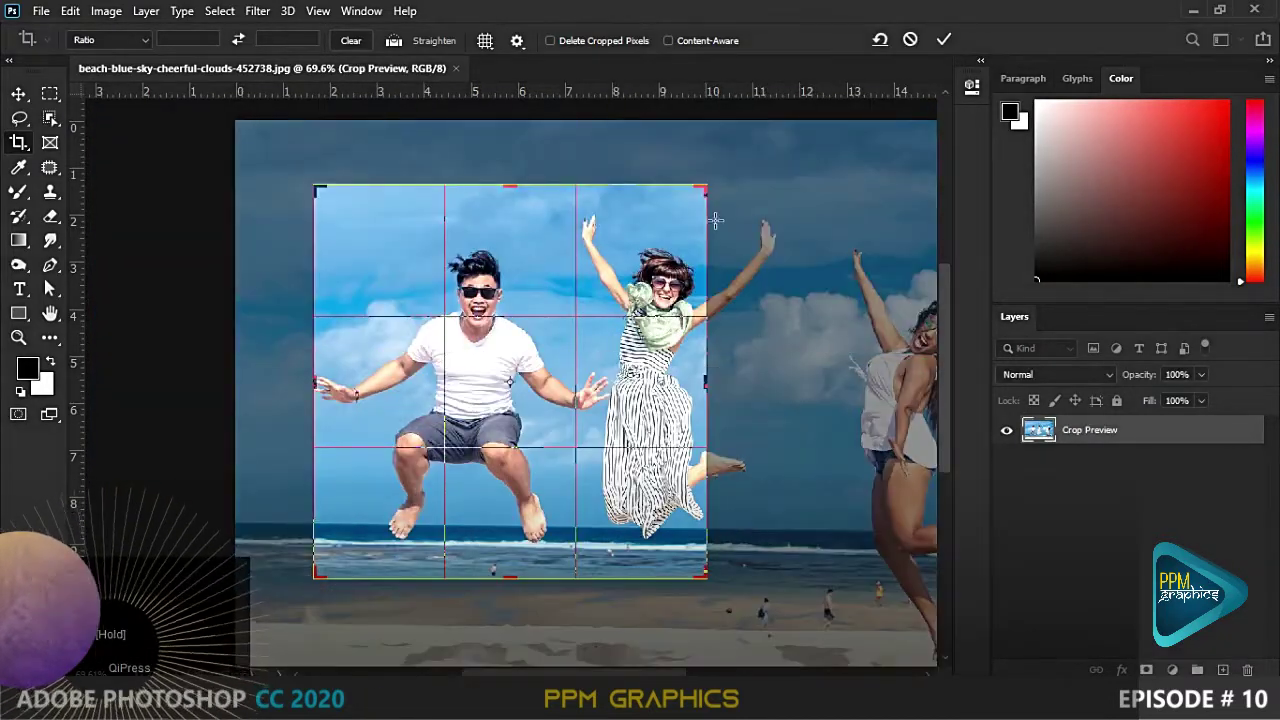
{"action": "left_click_drag", "start_coordinate": [697, 189], "coordinate": [685, 215]}
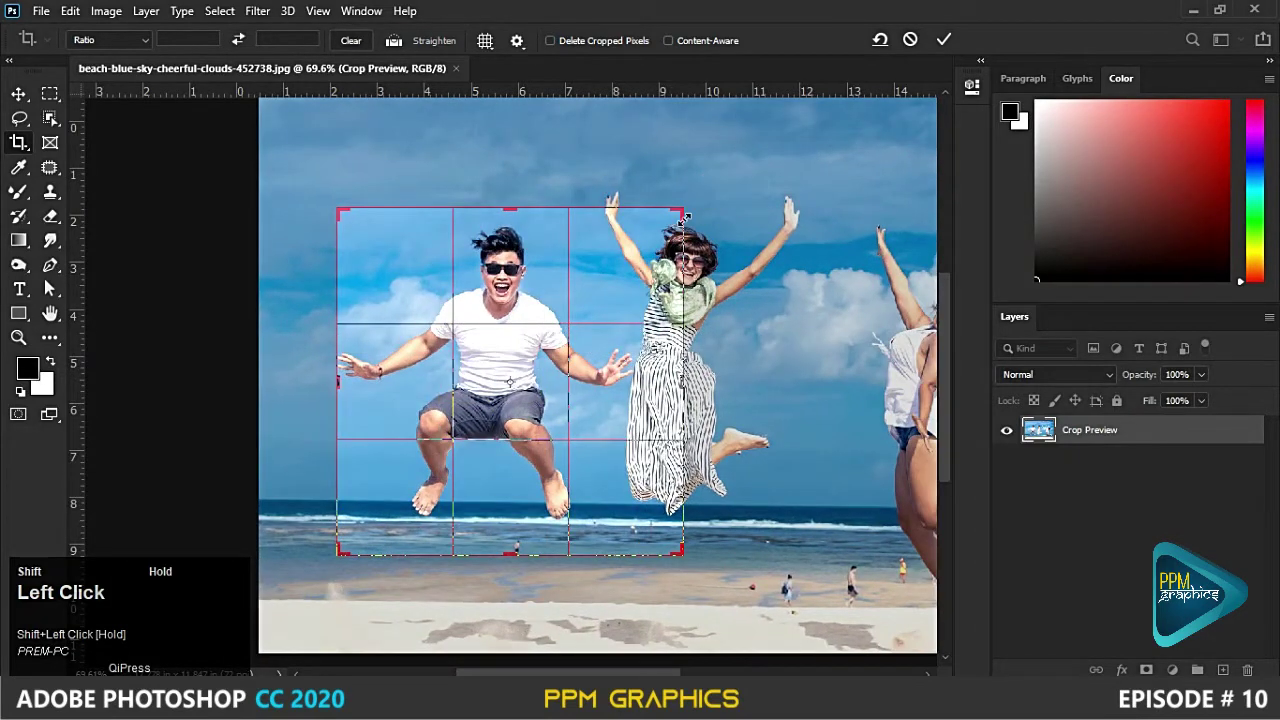
{"action": "key", "text": "Escape"}
- Draw crop boxes outward from their centre over the man and the middle woman, cancelling each crop
{"action": "key", "text": "alt"}
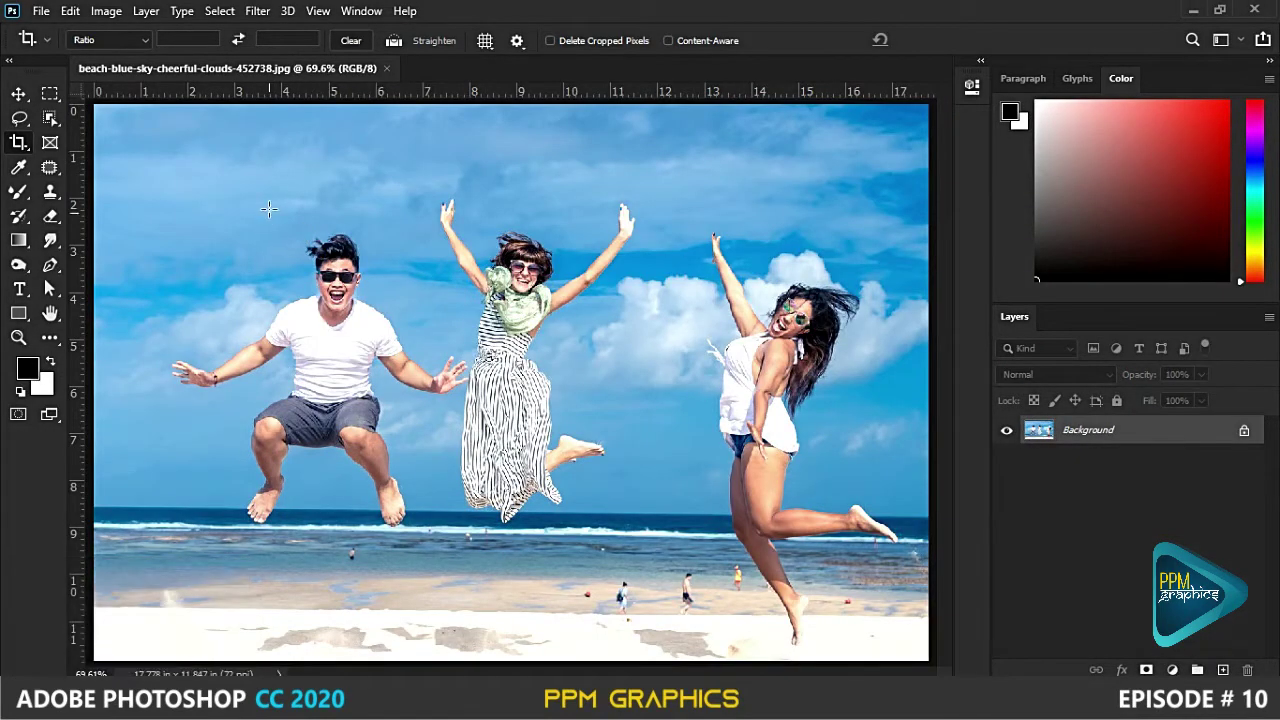
{"action": "left_click_drag", "start_coordinate": [368, 226], "coordinate": [558, 328]}
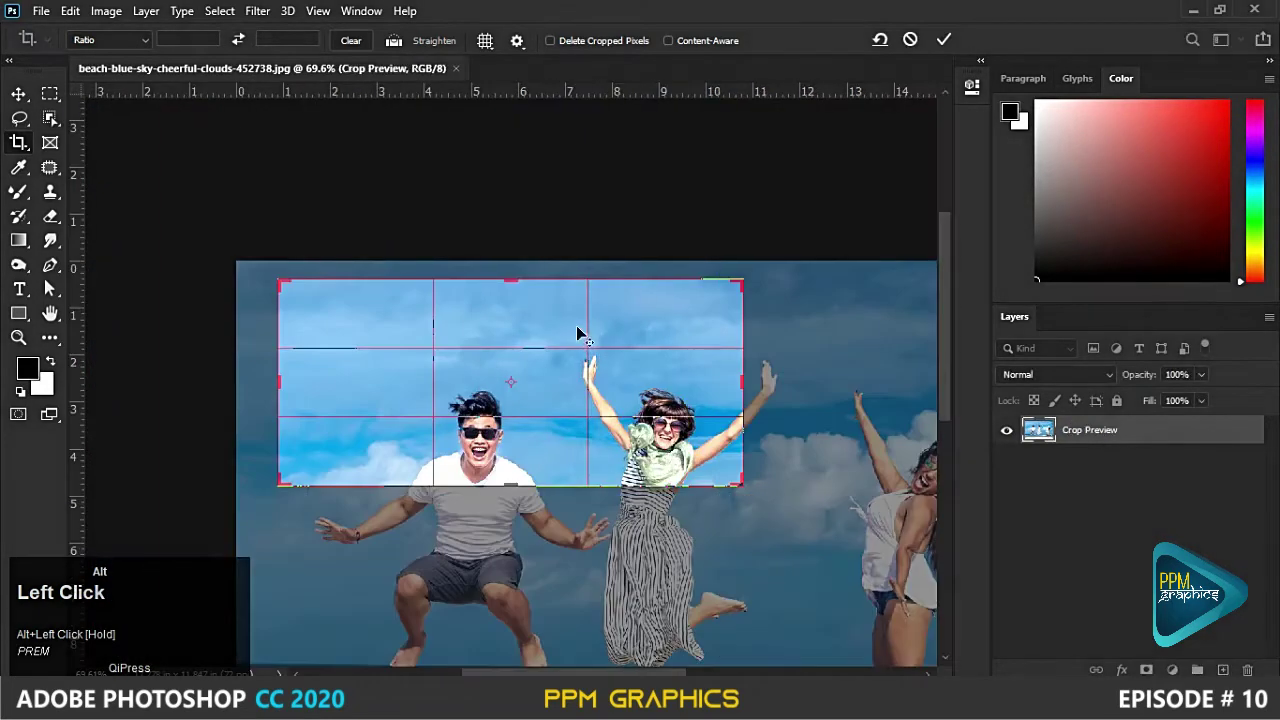
{"action": "key", "text": "Escape"}
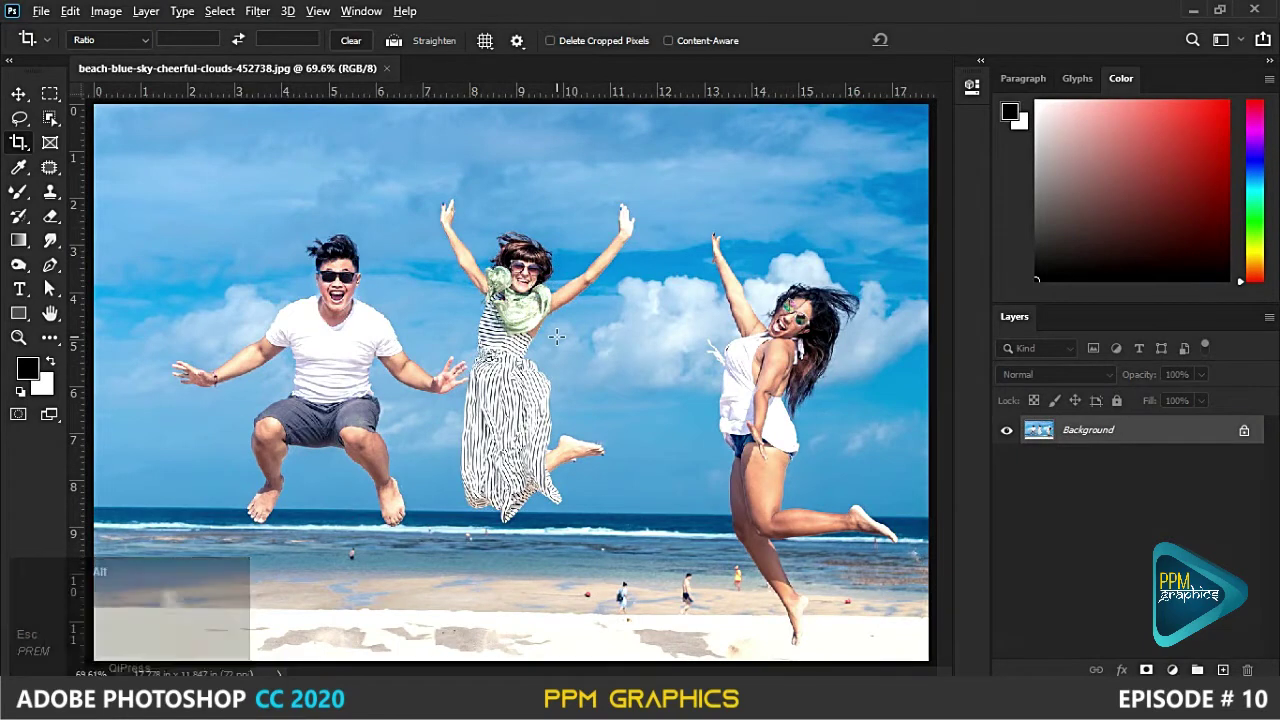
{"action": "left_click_drag", "start_coordinate": [430, 289], "coordinate": [638, 418]}
{"action": "mouse_move", "coordinate": [535, 391]}
{"action": "left_mouse_down"}
{"action": "mouse_move", "coordinate": [549, 372]}
{"action": "mouse_move", "coordinate": [707, 438]}
{"action": "mouse_move", "coordinate": [644, 447]}
{"action": "mouse_move", "coordinate": [558, 402]}
{"action": "mouse_move", "coordinate": [612, 386]}
{"action": "mouse_move", "coordinate": [740, 420]}
{"action": "mouse_move", "coordinate": [745, 450]}
{"action": "mouse_move", "coordinate": [630, 432]}
{"action": "mouse_move", "coordinate": [602, 412]}
{"action": "mouse_move", "coordinate": [618, 426]}
{"action": "left_mouse_up"}
{"action": "key", "text": "BackSpace"}
{"action": "key", "text": "Escape"}
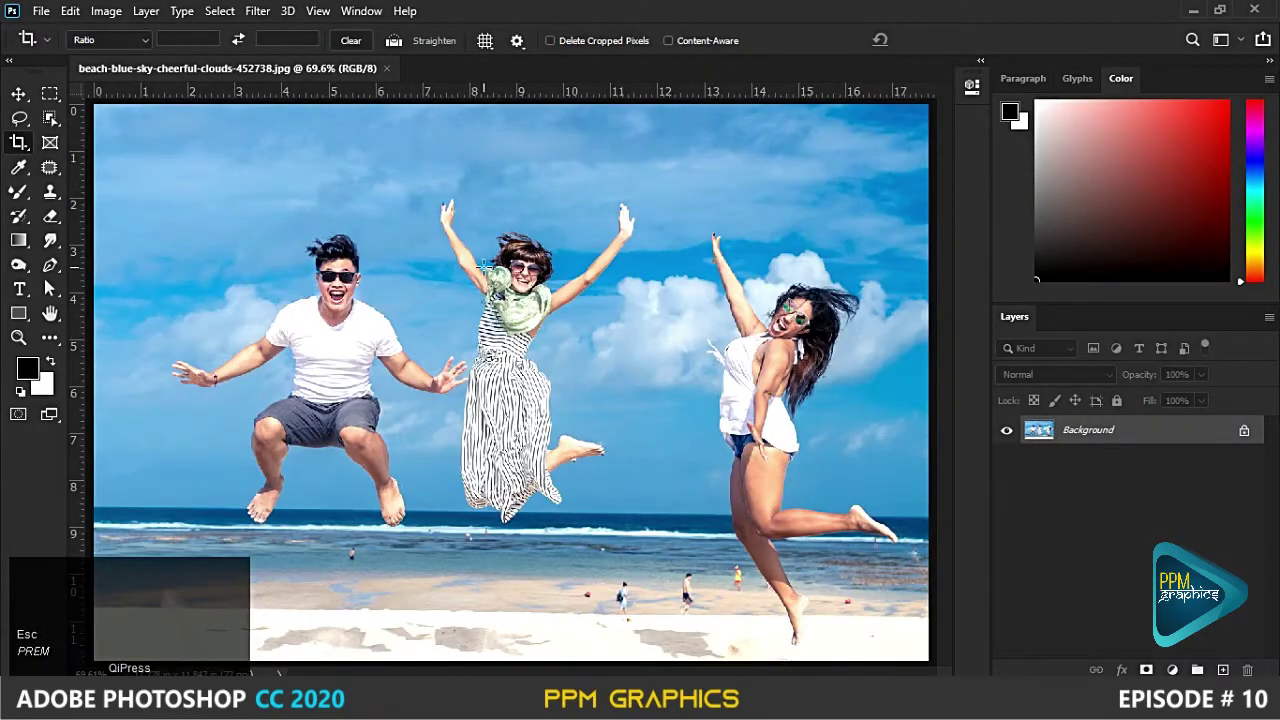
- Duplicate the Background layer
{"action": "scroll", "coordinate": [486, 267], "scroll_direction": "down", "scroll_amount": 2}
{"action": "scroll", "coordinate": [483, 267], "scroll_direction": "down", "scroll_amount": 1}
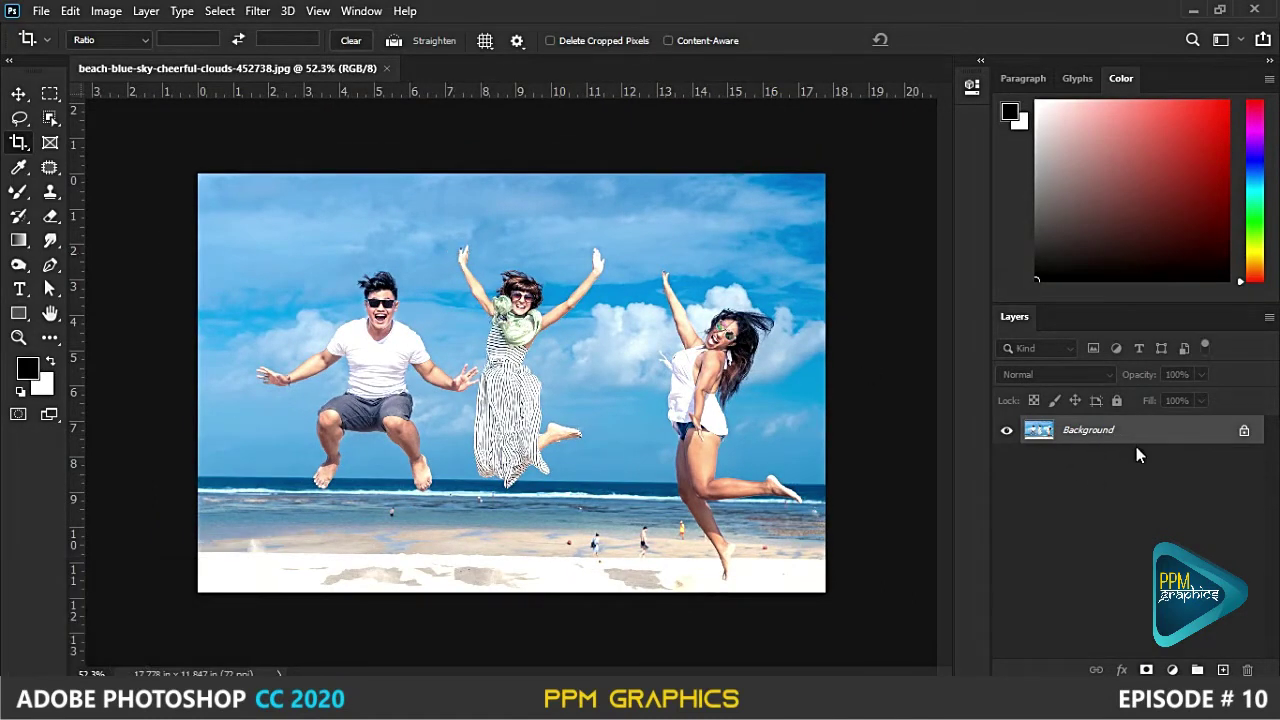
{"action": "left_click_drag", "start_coordinate": [1137, 430], "coordinate": [1224, 669]}
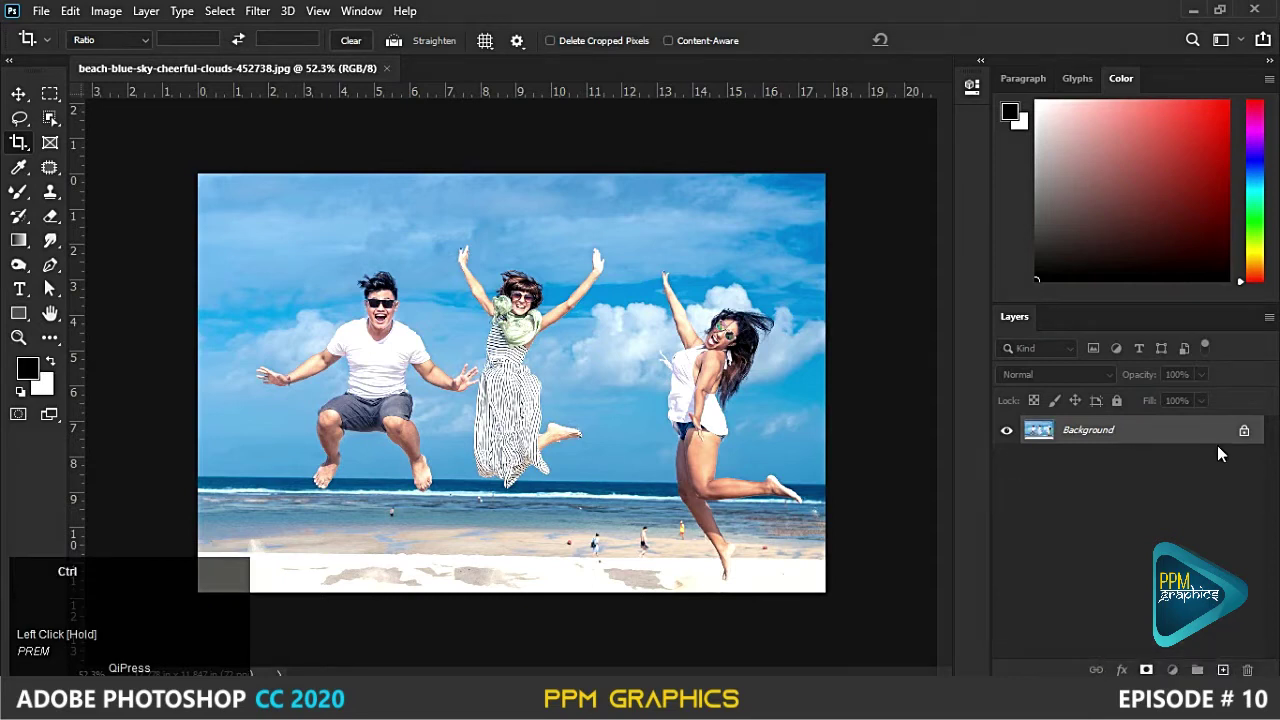
{"action": "key", "text": "ctrl+j"}
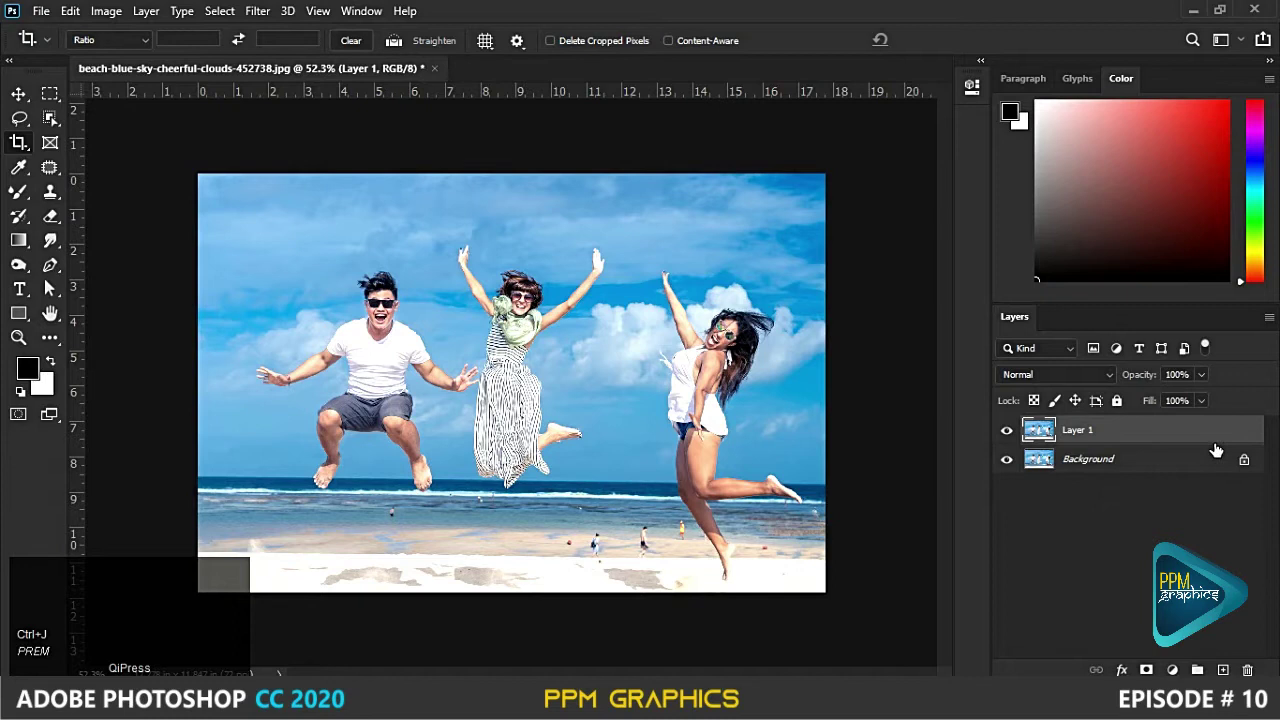
- Enable Delete Cropped Pixels for the Crop tool and set the background colour to red
{"action": "left_click", "coordinate": [549, 40]}
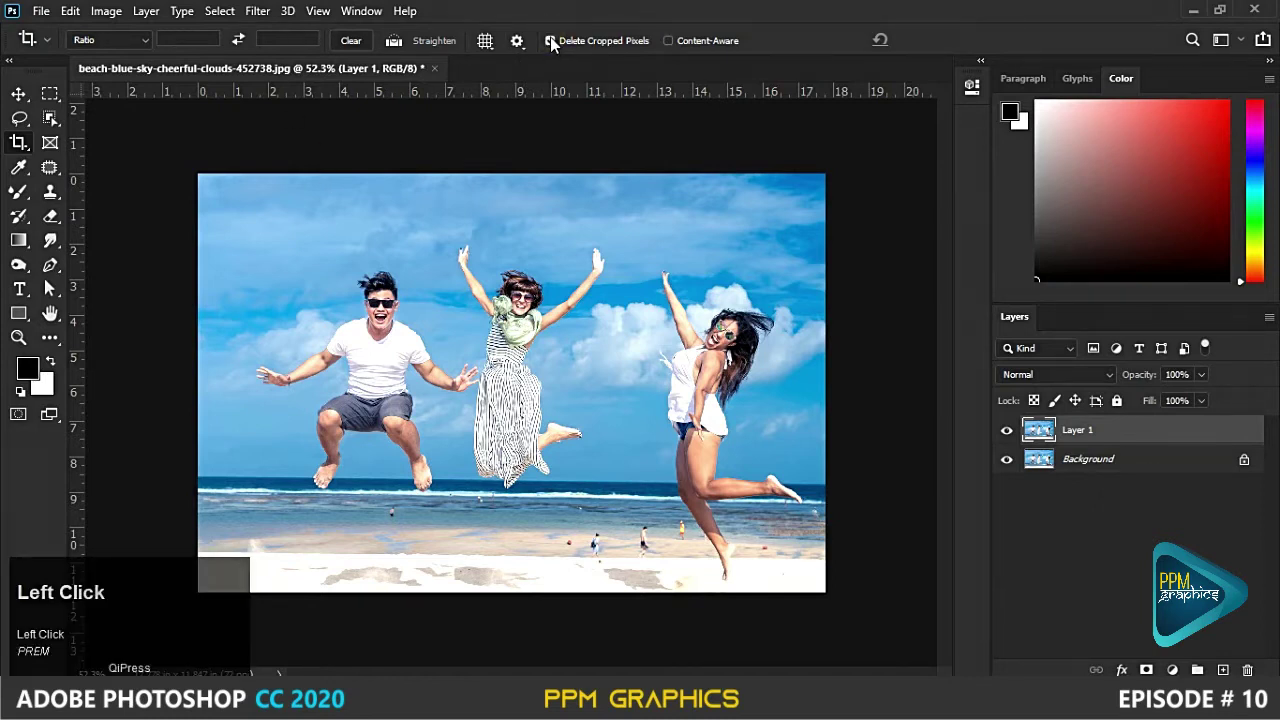
{"action": "left_click", "coordinate": [44, 390]}
{"action": "left_click", "coordinate": [847, 172]}
{"action": "left_click", "coordinate": [1089, 150]}
- Extend the canvas evenly around the photo to about 19.4 × 12.9 in with the Crop tool, adding a red border
{"action": "key", "text": "alt"}
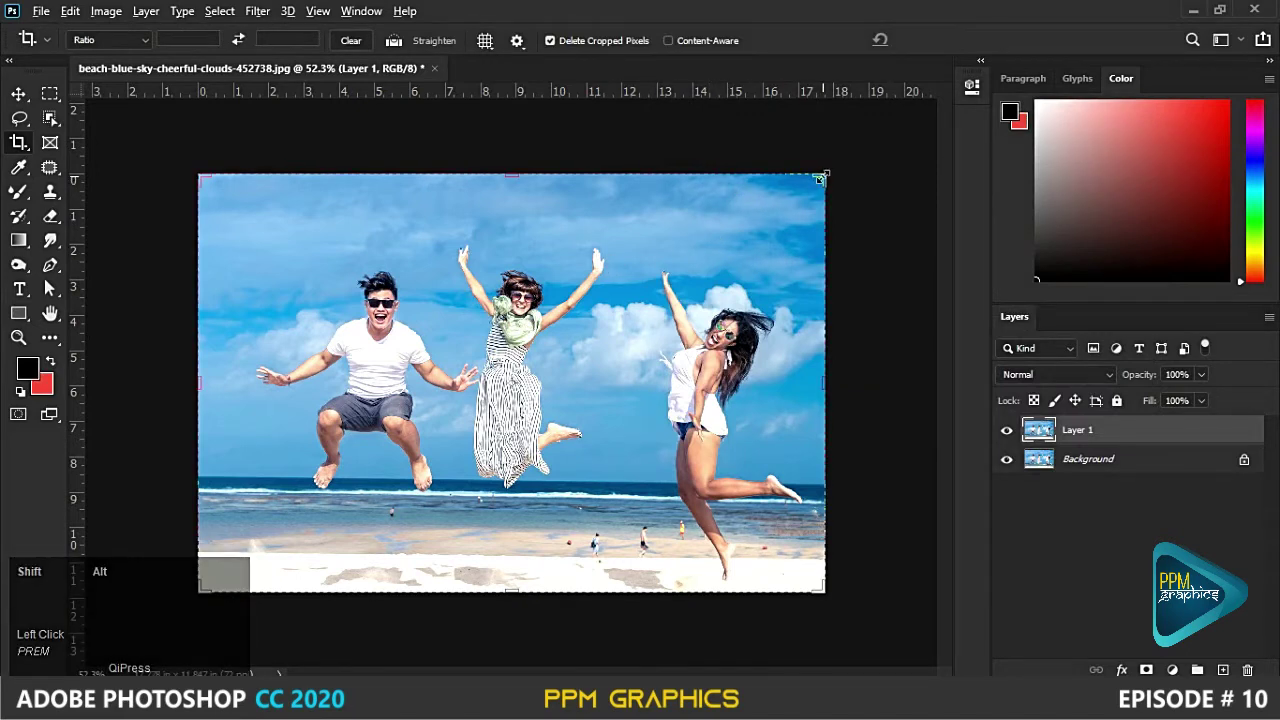
{"action": "left_click_drag", "start_coordinate": [820, 177], "coordinate": [850, 156]}
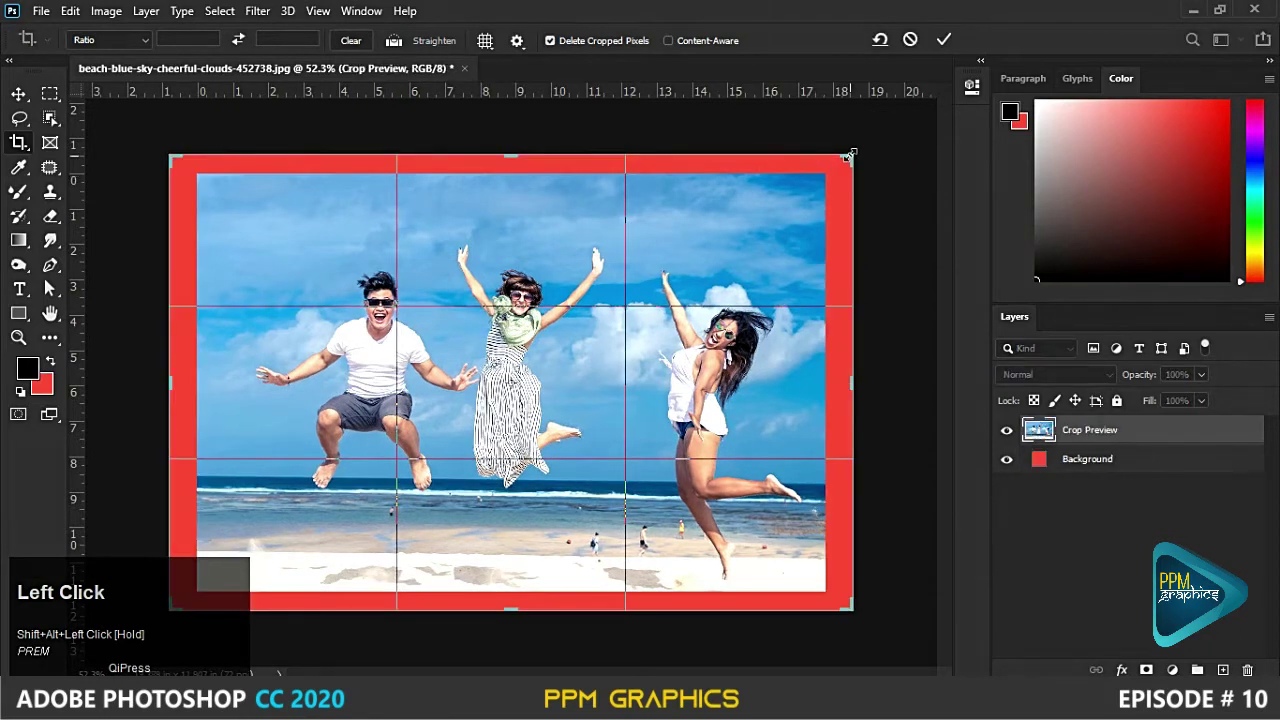
{"action": "left_click", "coordinate": [945, 40]}
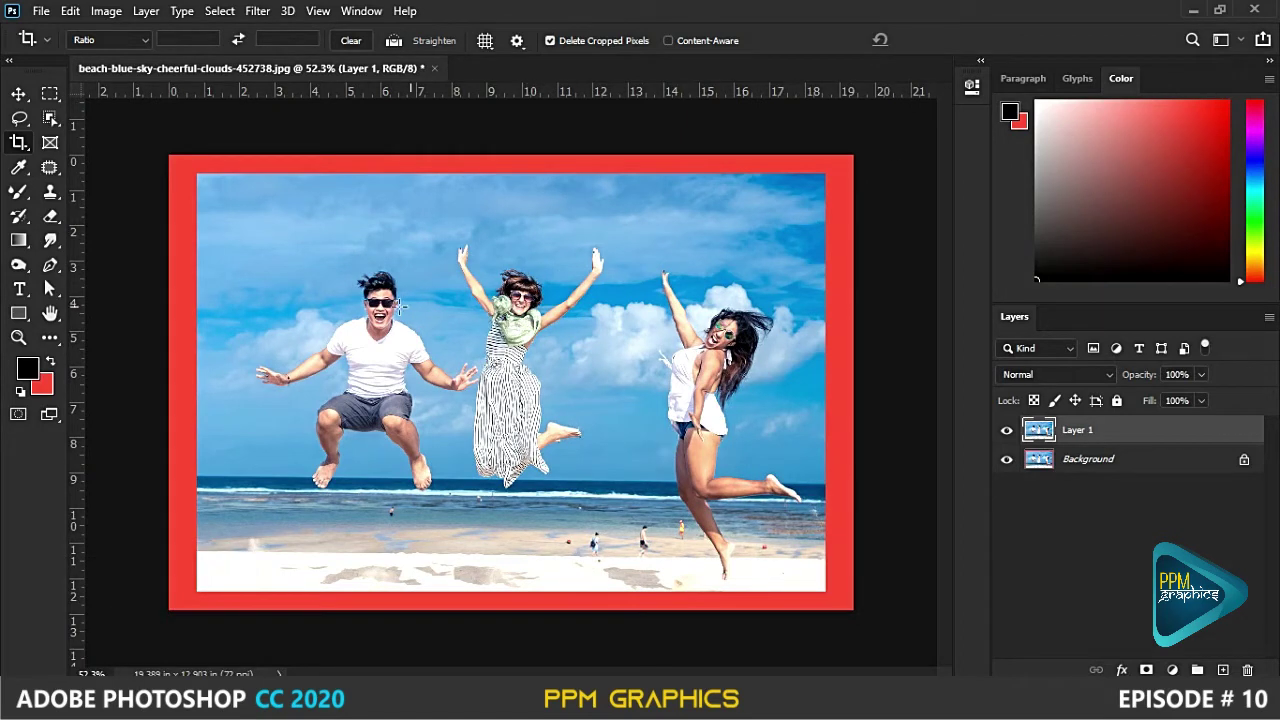
- Make a rectangular marquee selection about 5.8 × 6.8 in around the man
{"action": "left_click", "coordinate": [50, 93]}
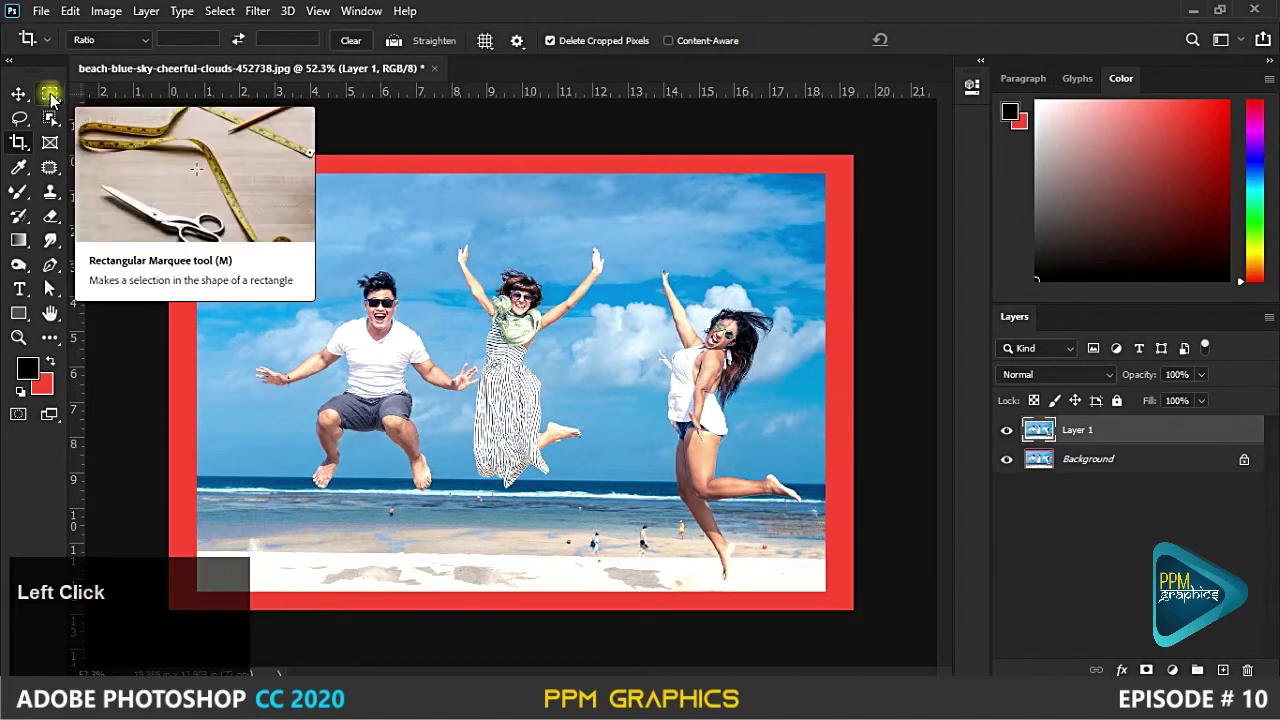
{"action": "left_click", "coordinate": [18, 117]}
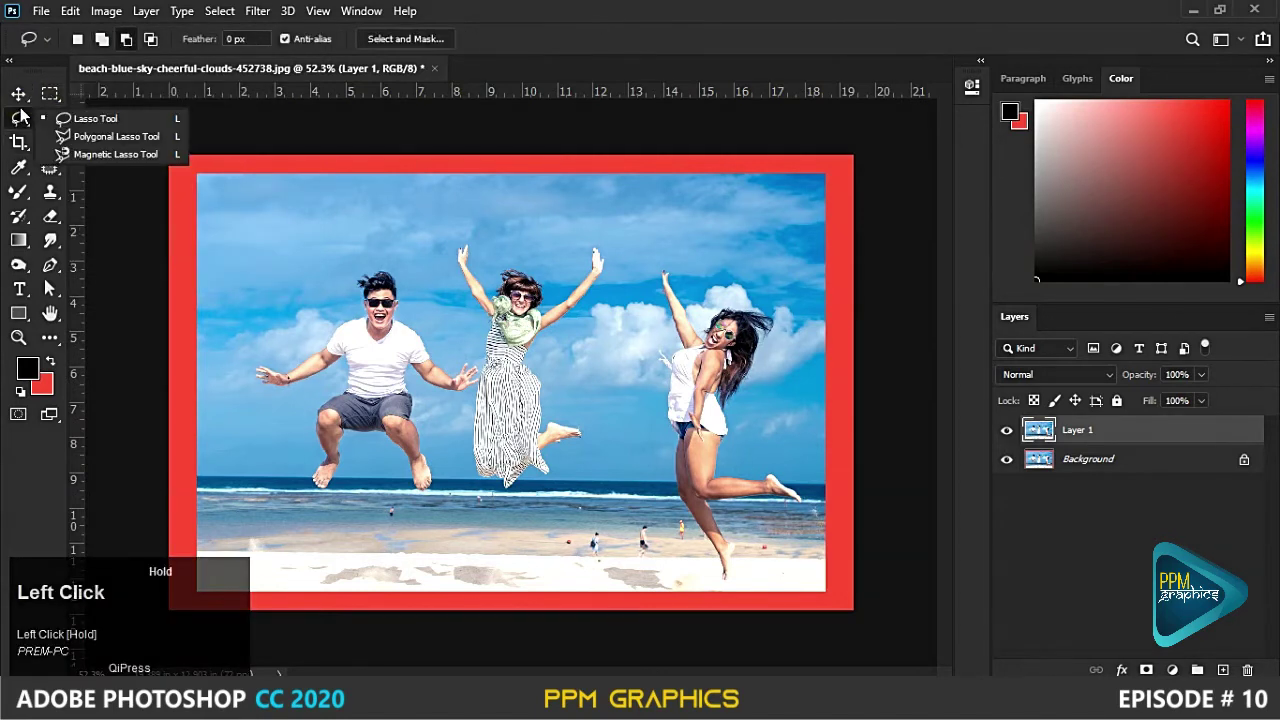
{"action": "left_click", "coordinate": [49, 93]}
{"action": "left_click_drag", "start_coordinate": [49, 93], "coordinate": [194, 96]}
{"action": "left_click_drag", "start_coordinate": [296, 254], "coordinate": [502, 493]}
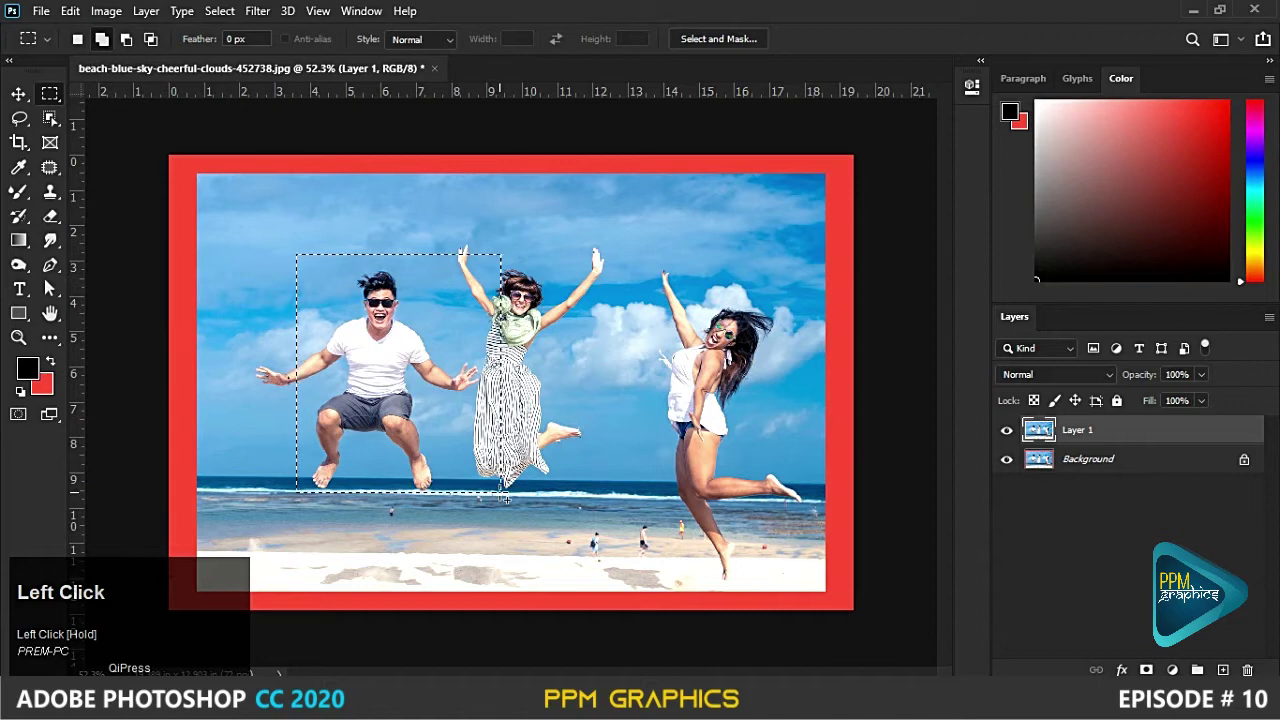
- Crop the image to the rectangular selection around the man, and undo the crop
{"action": "left_click", "coordinate": [19, 144]}
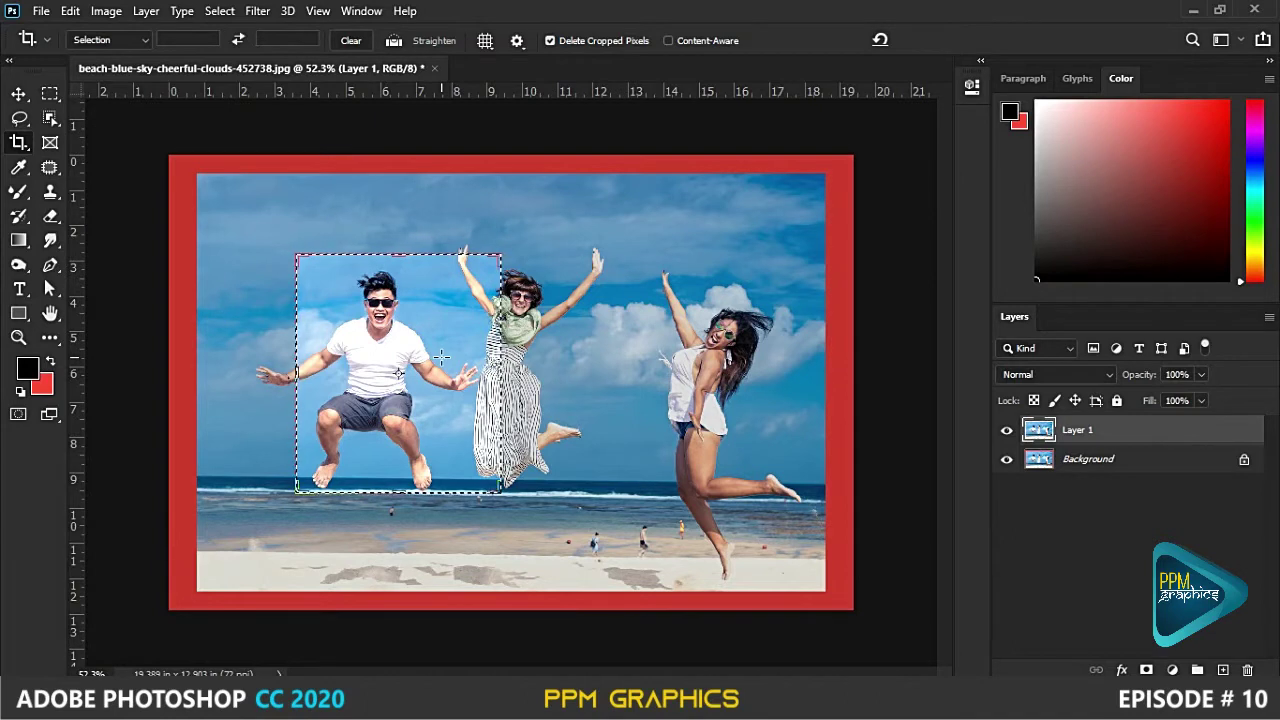
{"action": "key", "text": "Return"}
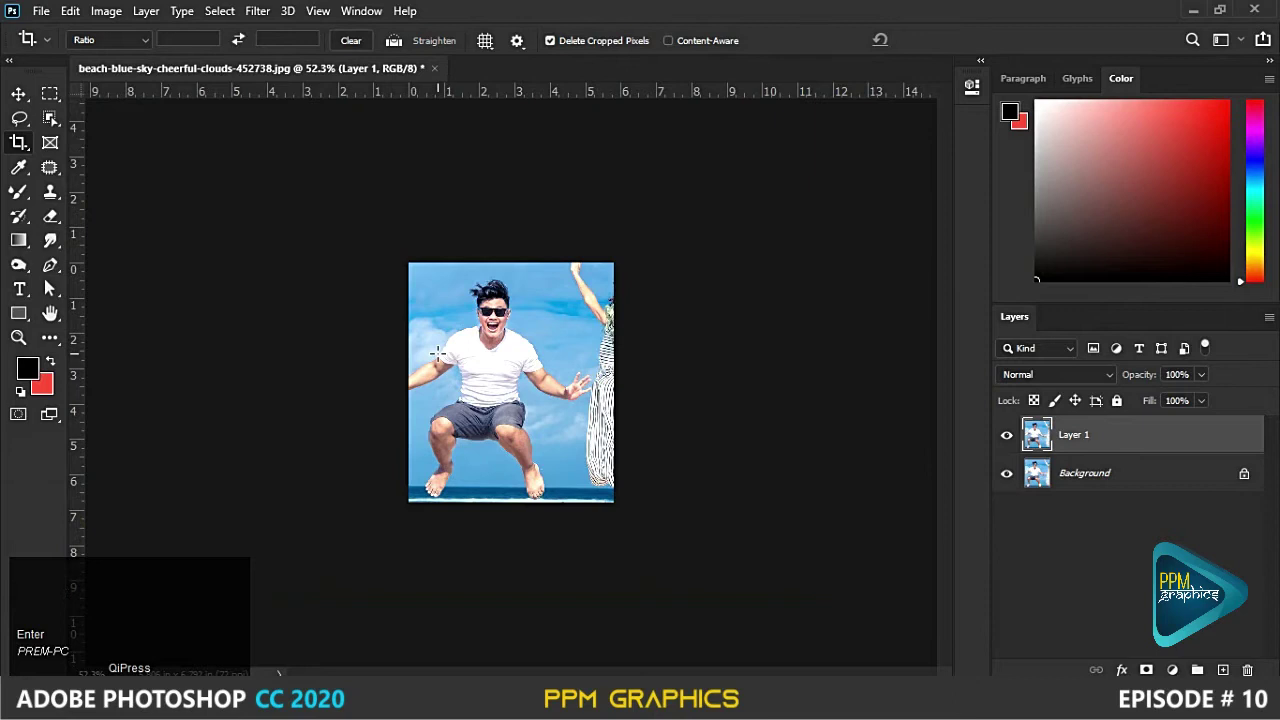
{"action": "key", "text": "ctrl+z"}
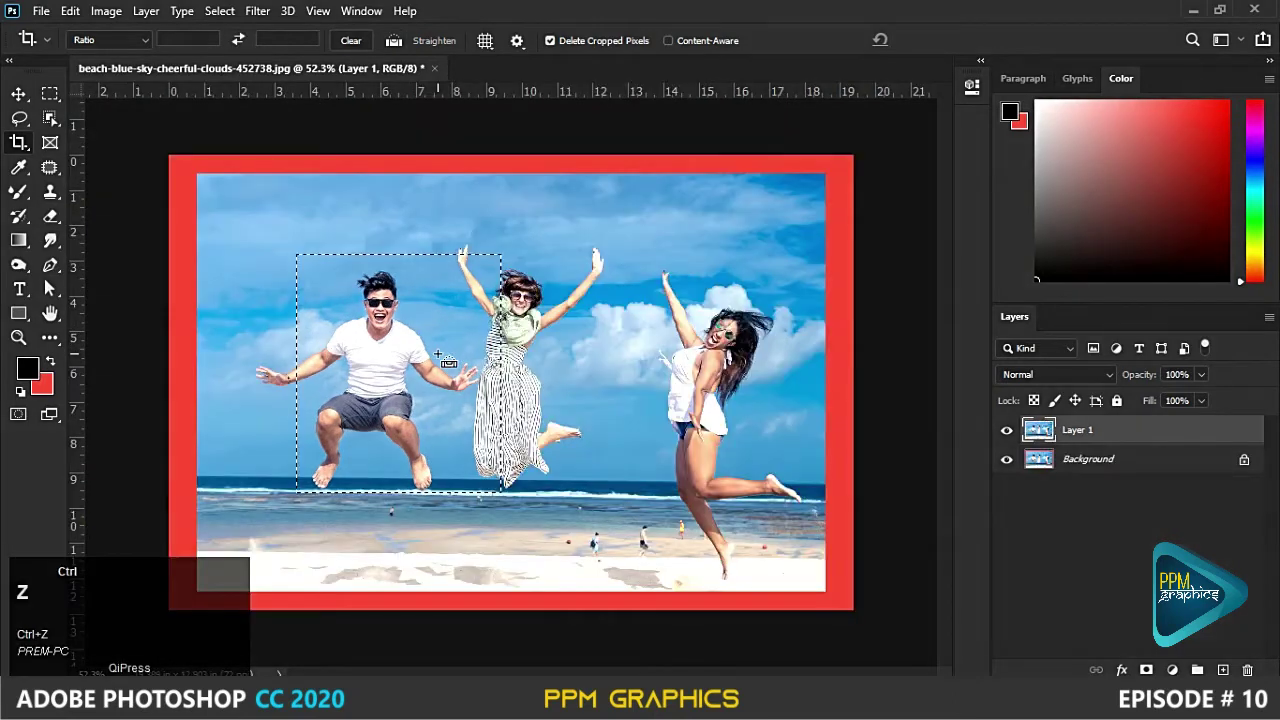
- Draw a freehand lasso selection around the middle woman and crop the image to that selection
{"action": "left_click", "coordinate": [20, 119]}
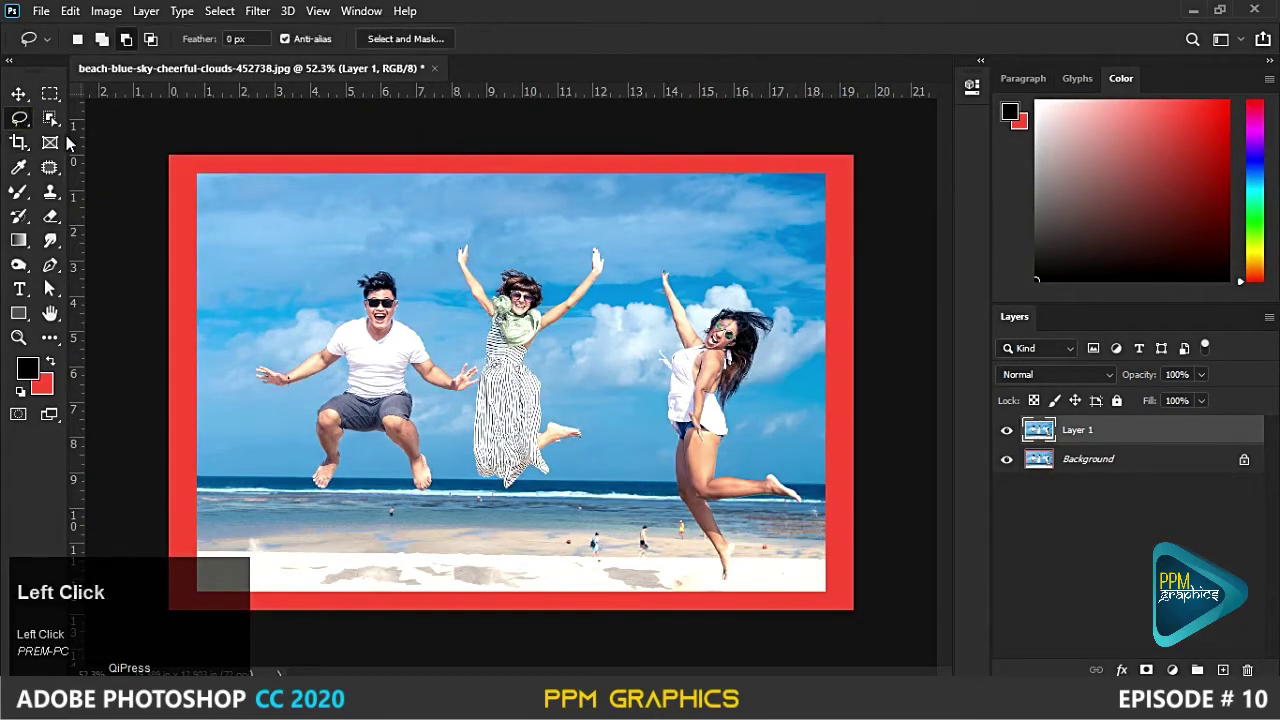
{"action": "mouse_move", "coordinate": [413, 263]}
{"action": "left_mouse_down"}
{"action": "mouse_move", "coordinate": [478, 199]}
{"action": "mouse_move", "coordinate": [618, 206]}
{"action": "mouse_move", "coordinate": [613, 401]}
{"action": "mouse_move", "coordinate": [582, 527]}
{"action": "mouse_move", "coordinate": [447, 467]}
{"action": "mouse_move", "coordinate": [413, 270]}
{"action": "left_mouse_up"}
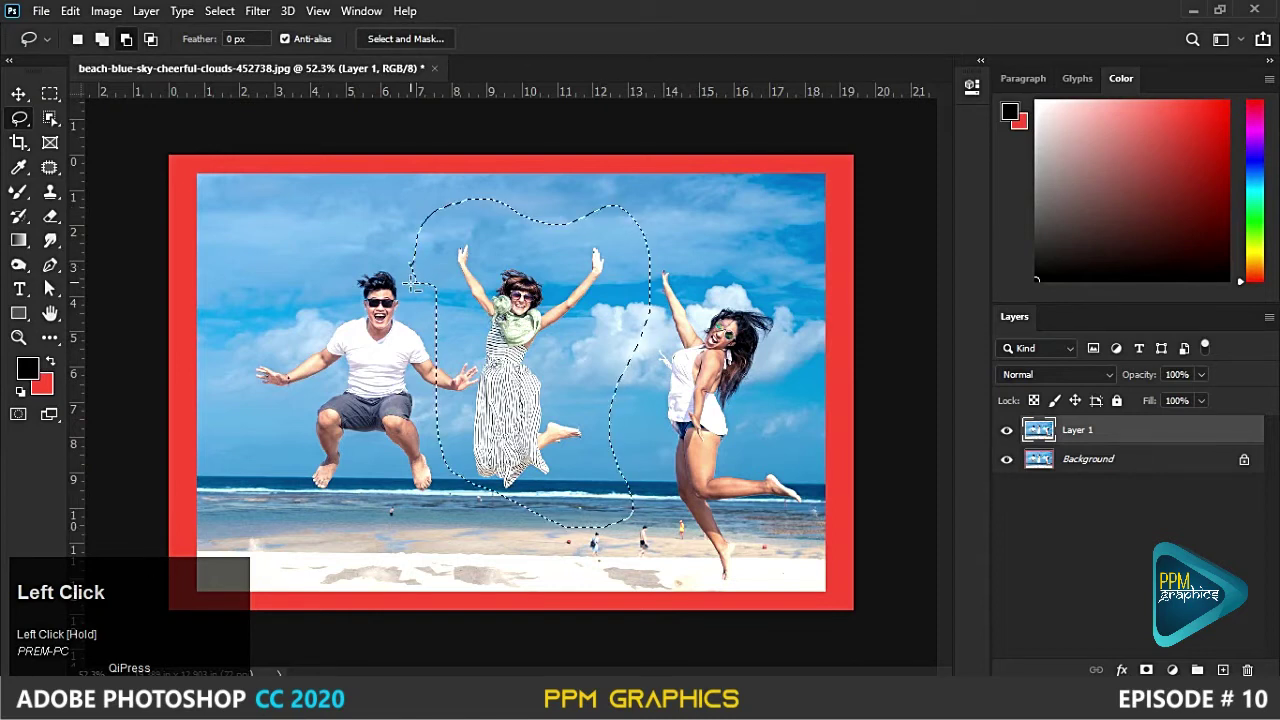
{"action": "key", "text": "c"}
{"action": "key", "text": "Return"}
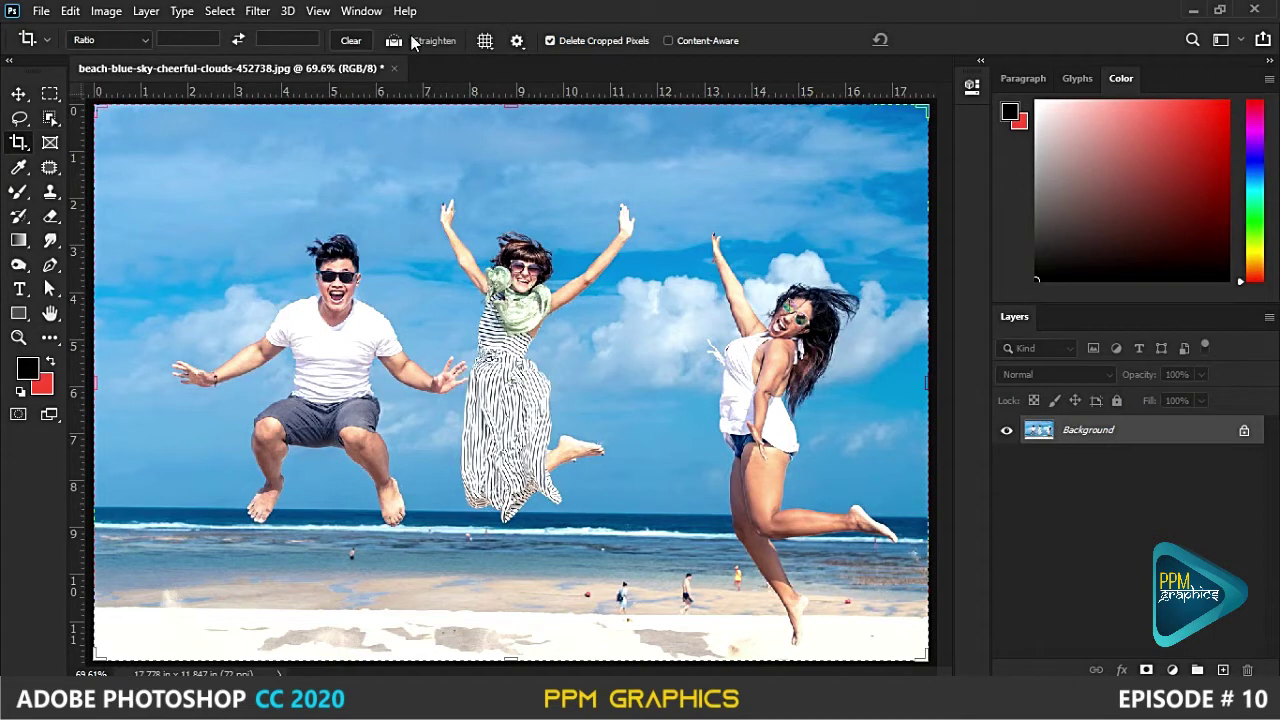
- Review the Crop tool's ratio and size presets, and check the photo's dimensions and resolution in Image Size
{"action": "left_click", "coordinate": [124, 40]}
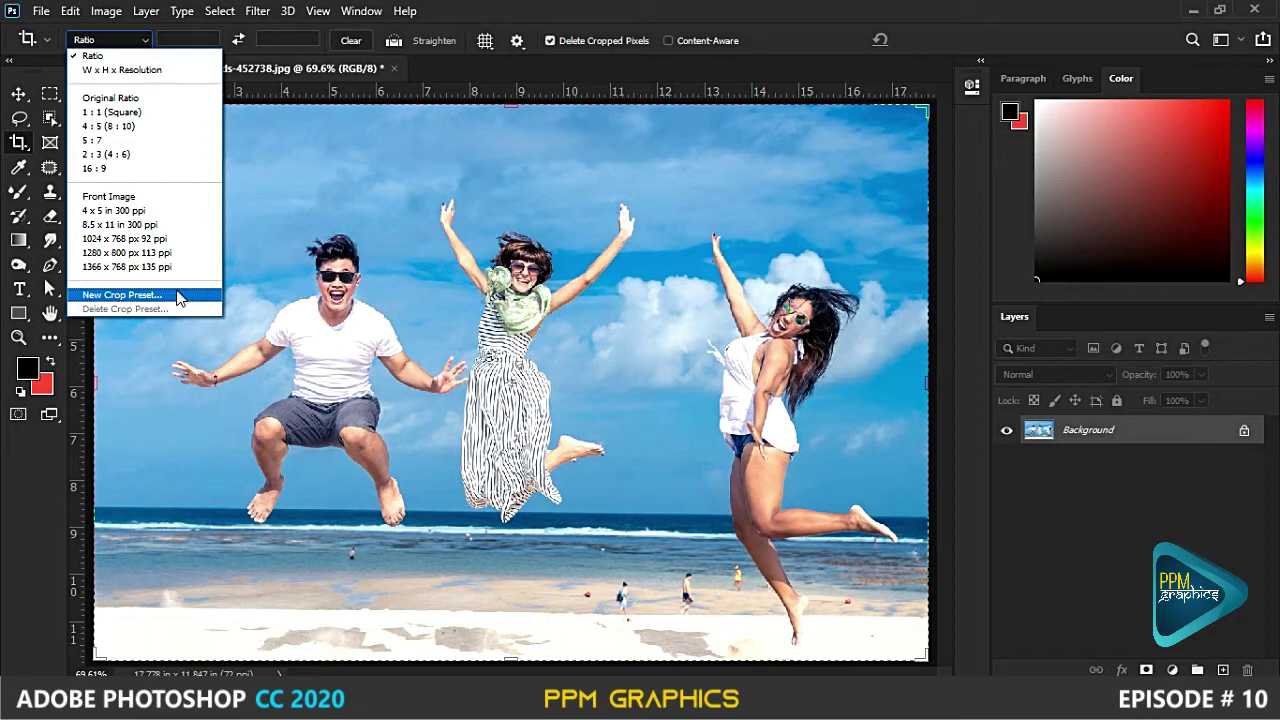
{"action": "left_click", "coordinate": [475, 142]}
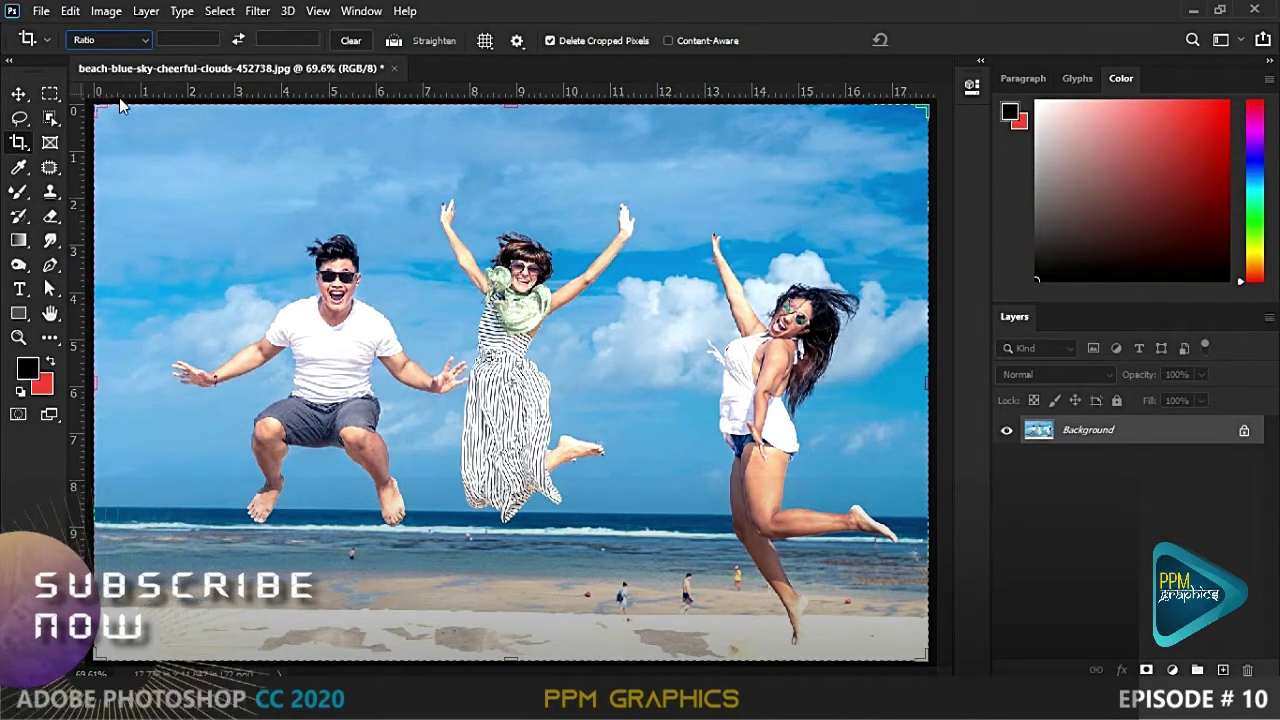
{"action": "left_click", "coordinate": [105, 11]}
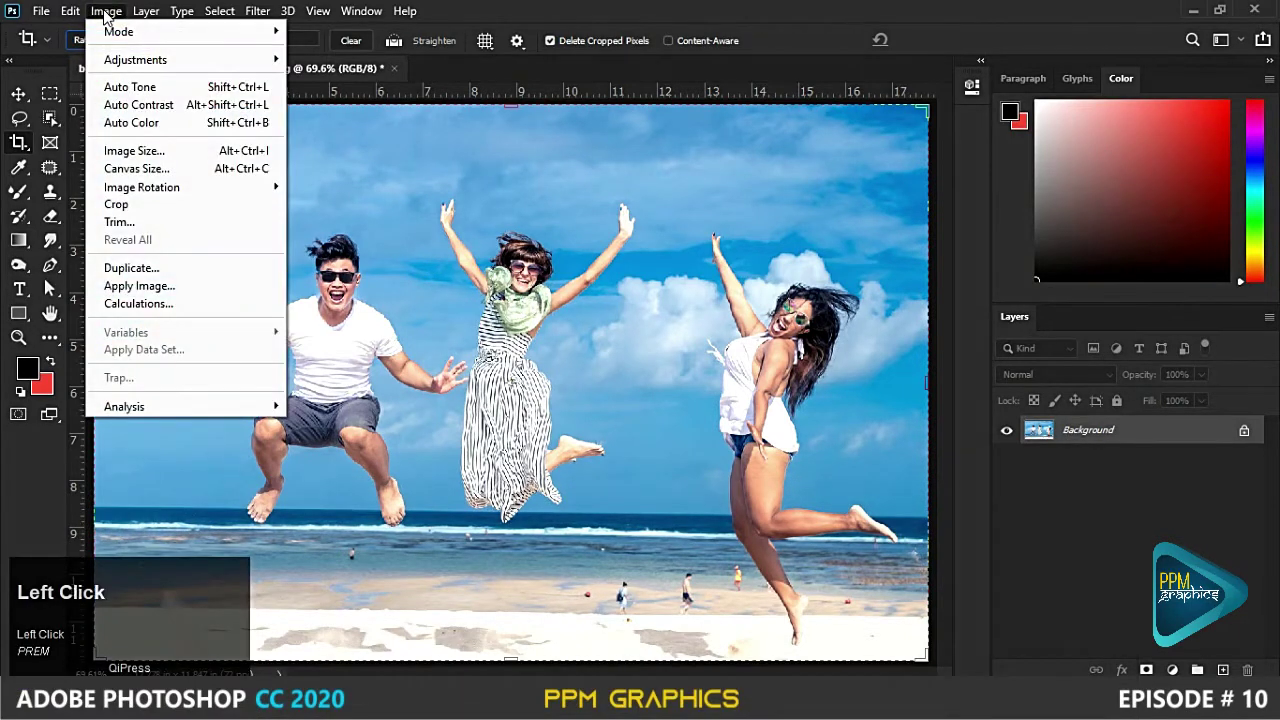
{"action": "left_click", "coordinate": [140, 151]}
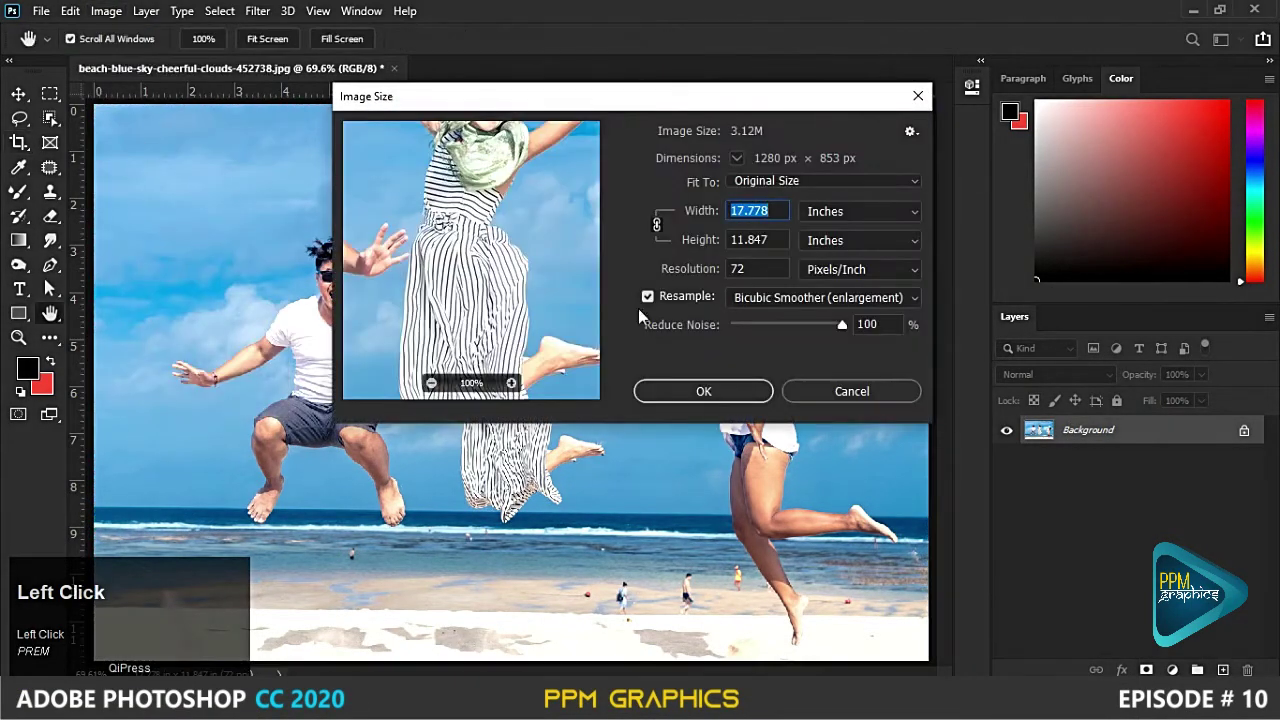
{"action": "left_click_drag", "start_coordinate": [770, 243], "coordinate": [734, 268]}
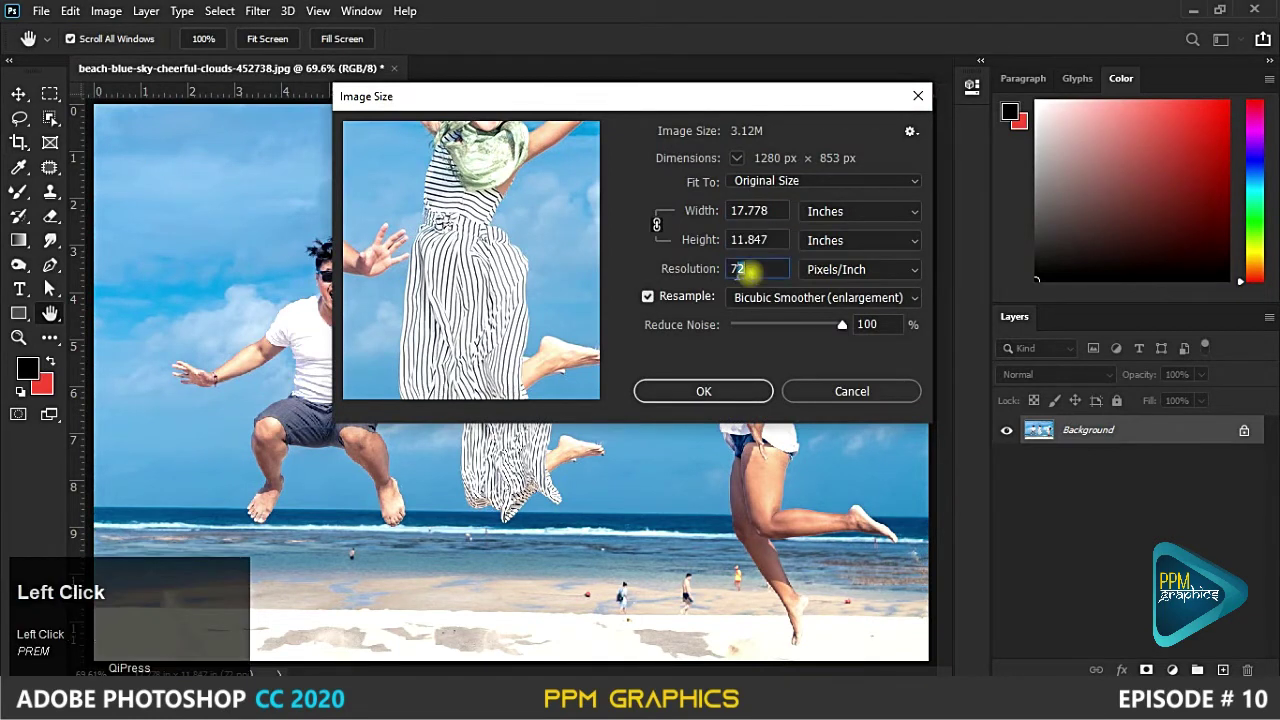
{"action": "left_click", "coordinate": [748, 391]}
{"action": "key", "text": "c"}
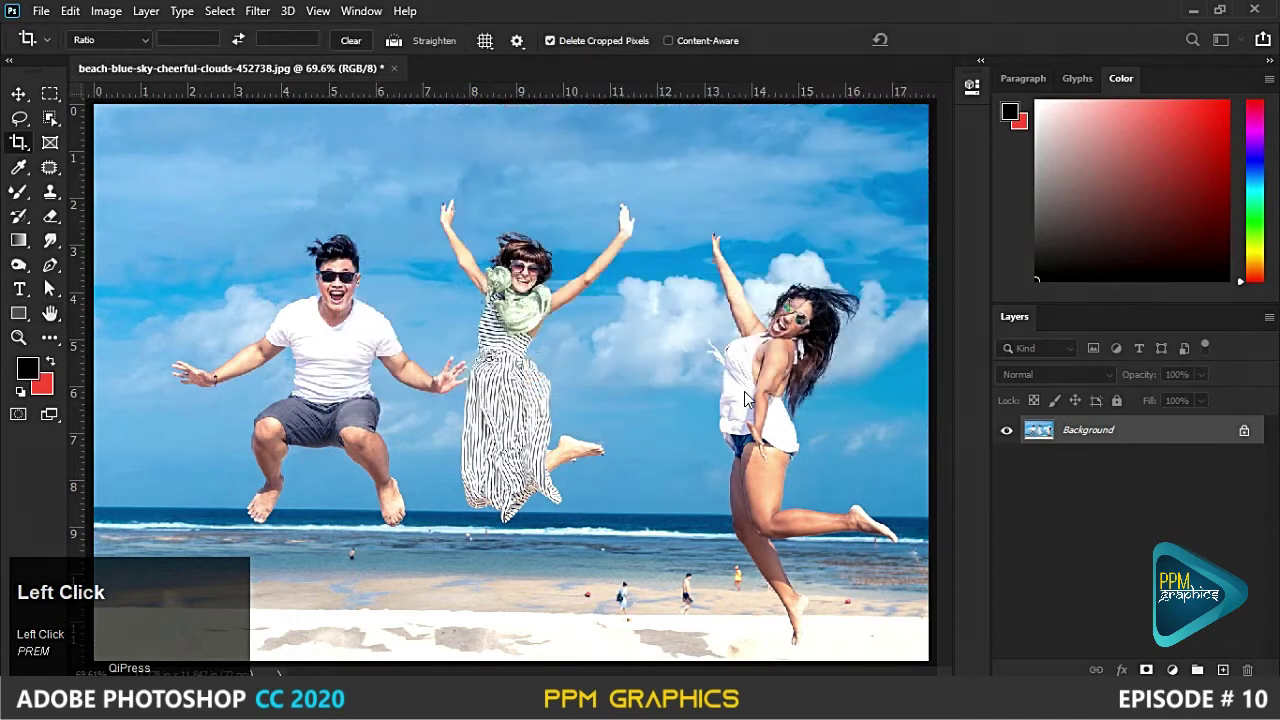
- Crop the photo by W x H x Resolution to 7 in wide by 5 in high at 300 px/in
{"action": "left_click", "coordinate": [120, 40]}
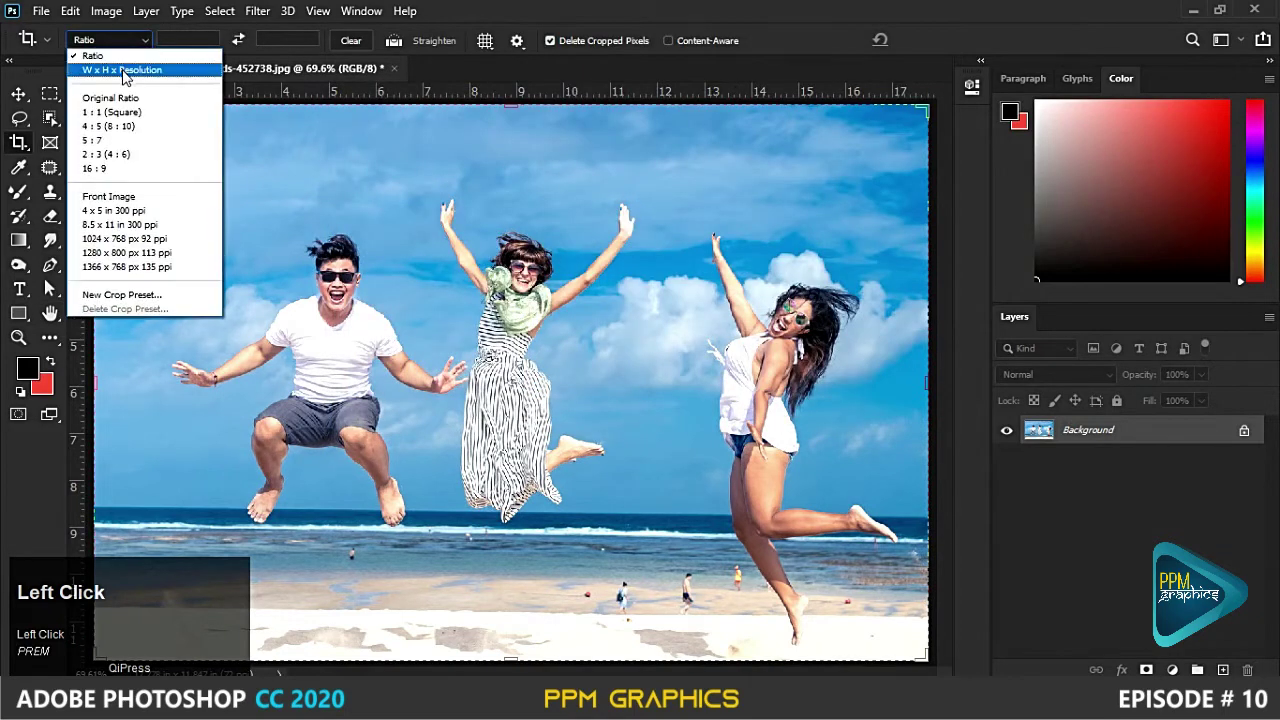
{"action": "left_click", "coordinate": [135, 73]}
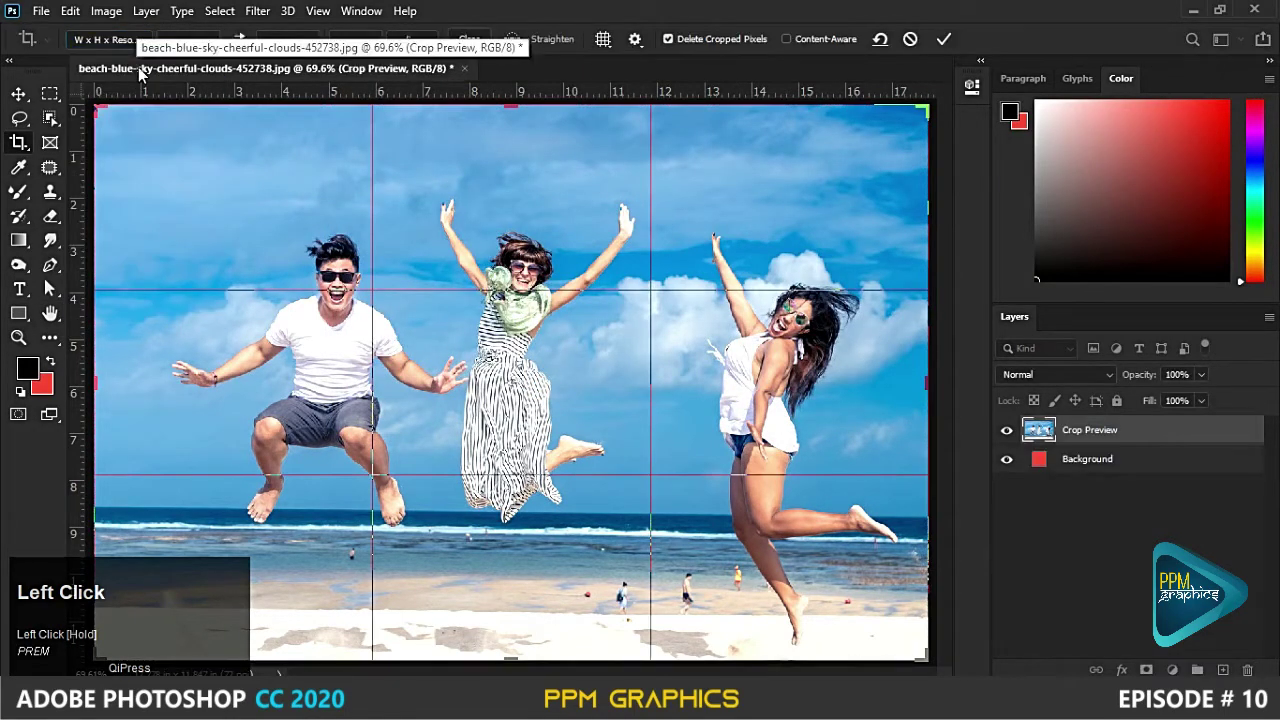
{"action": "left_click", "coordinate": [174, 38]}
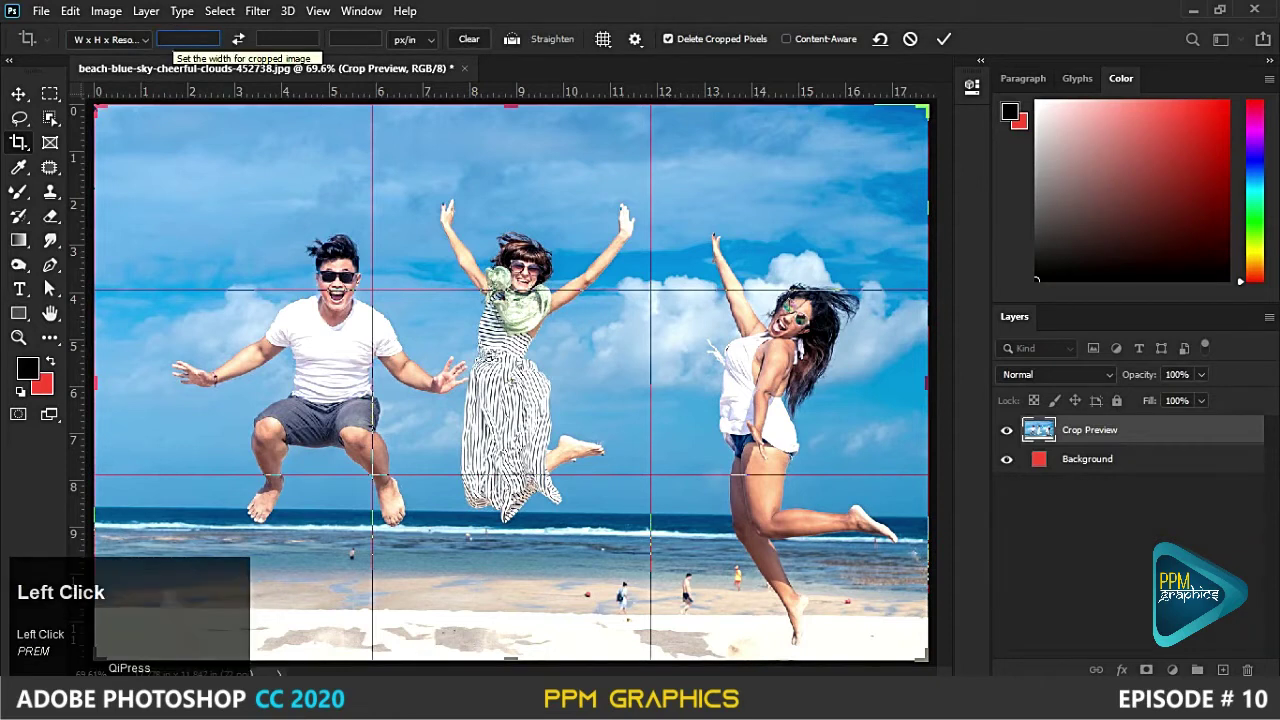
{"action": "type", "text": "7i"}
{"action": "key", "text": "Tab"}
{"action": "type", "text": "5"}
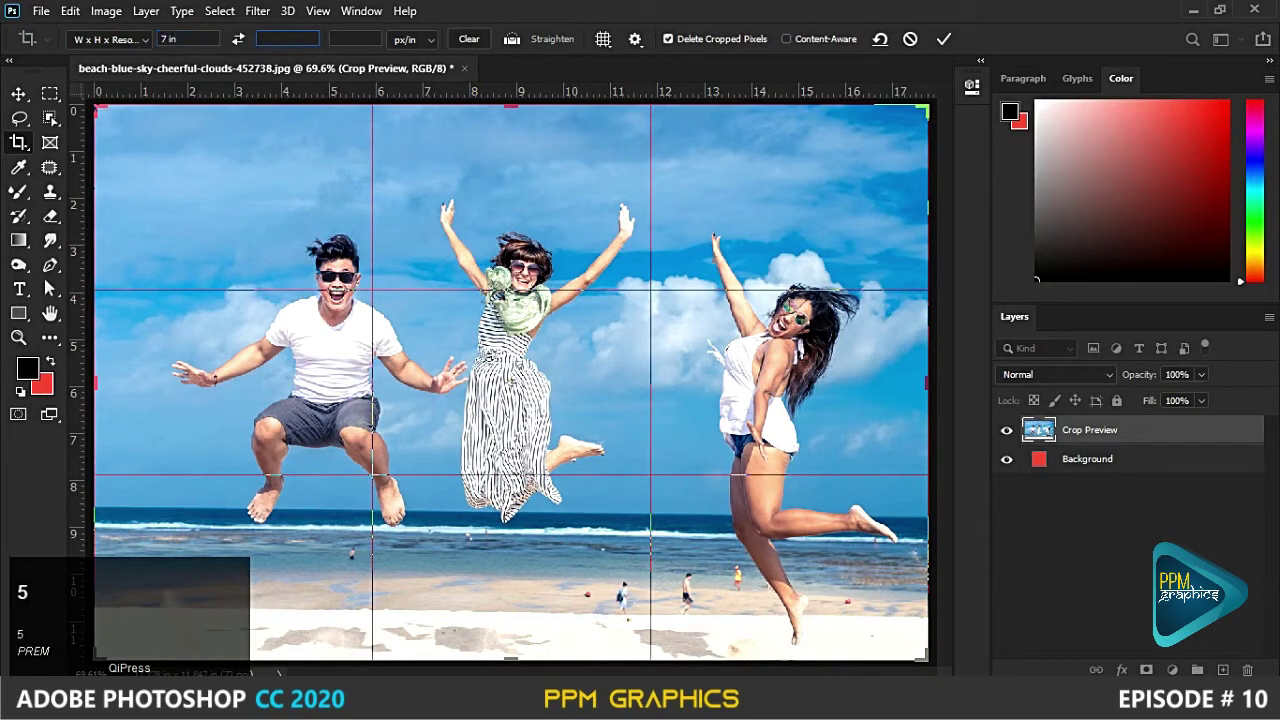
{"action": "key", "text": "Tab"}
{"action": "type", "text": "300"}
{"action": "key", "text": "Return"}
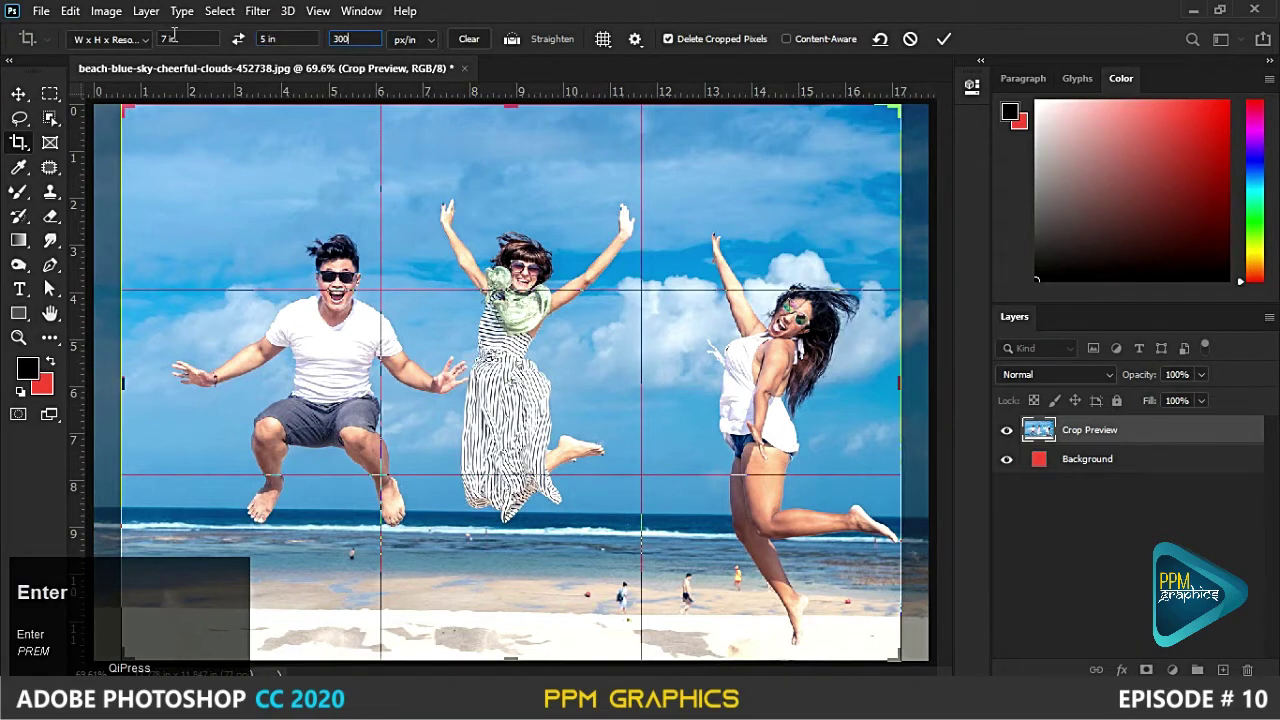
{"action": "left_click", "coordinate": [942, 40]}
{"action": "key", "text": "ctrl+0"}
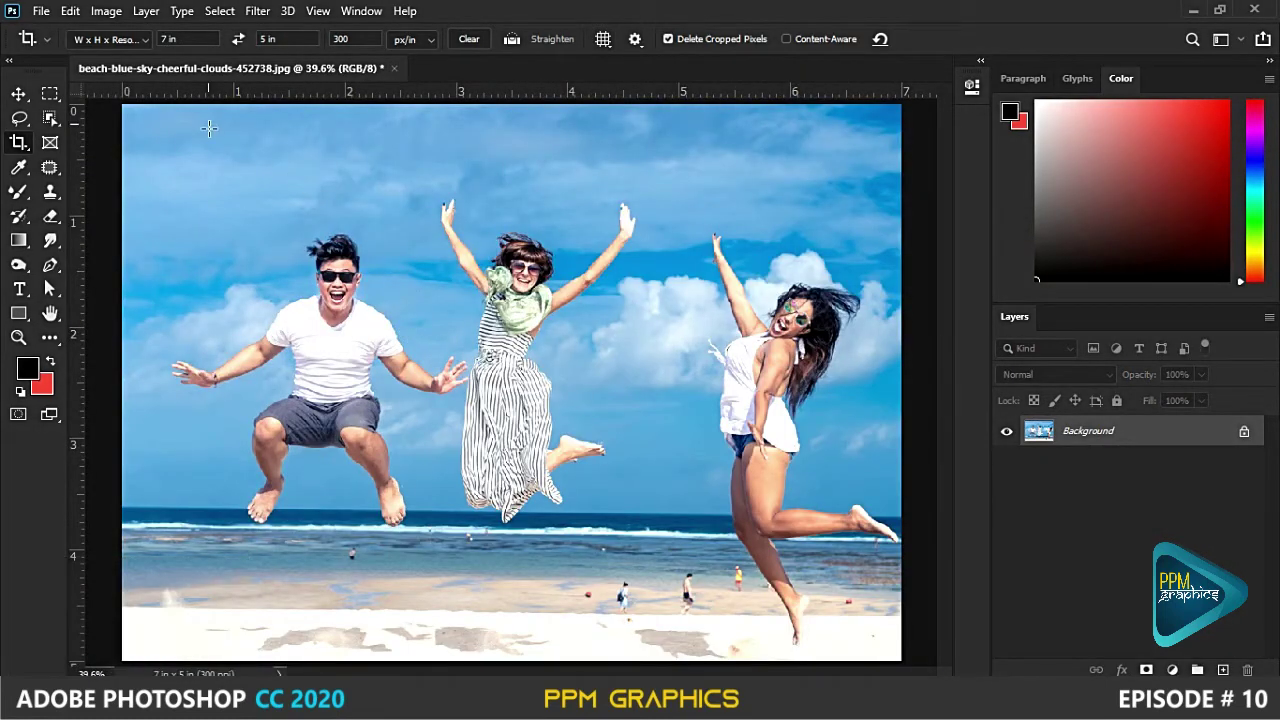
- Check the cropped photo's width, height and resolution in Image Size
{"action": "left_click", "coordinate": [106, 11]}
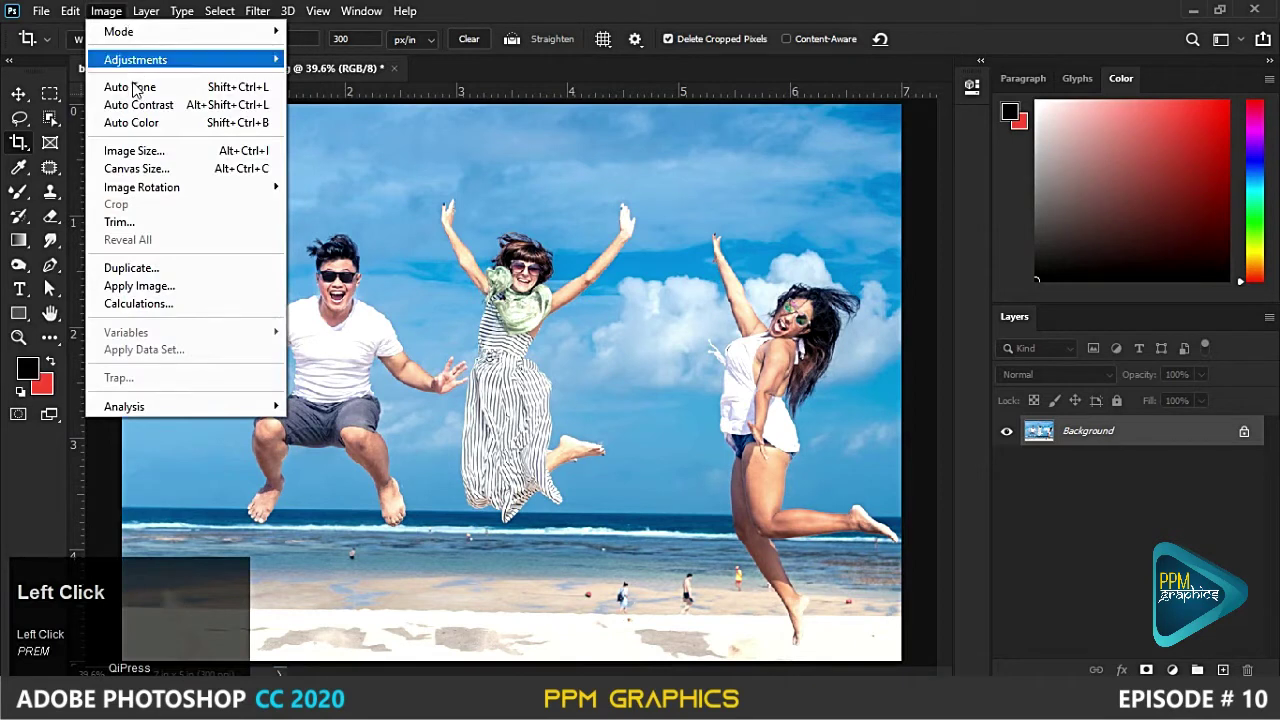
{"action": "left_click", "coordinate": [148, 150]}
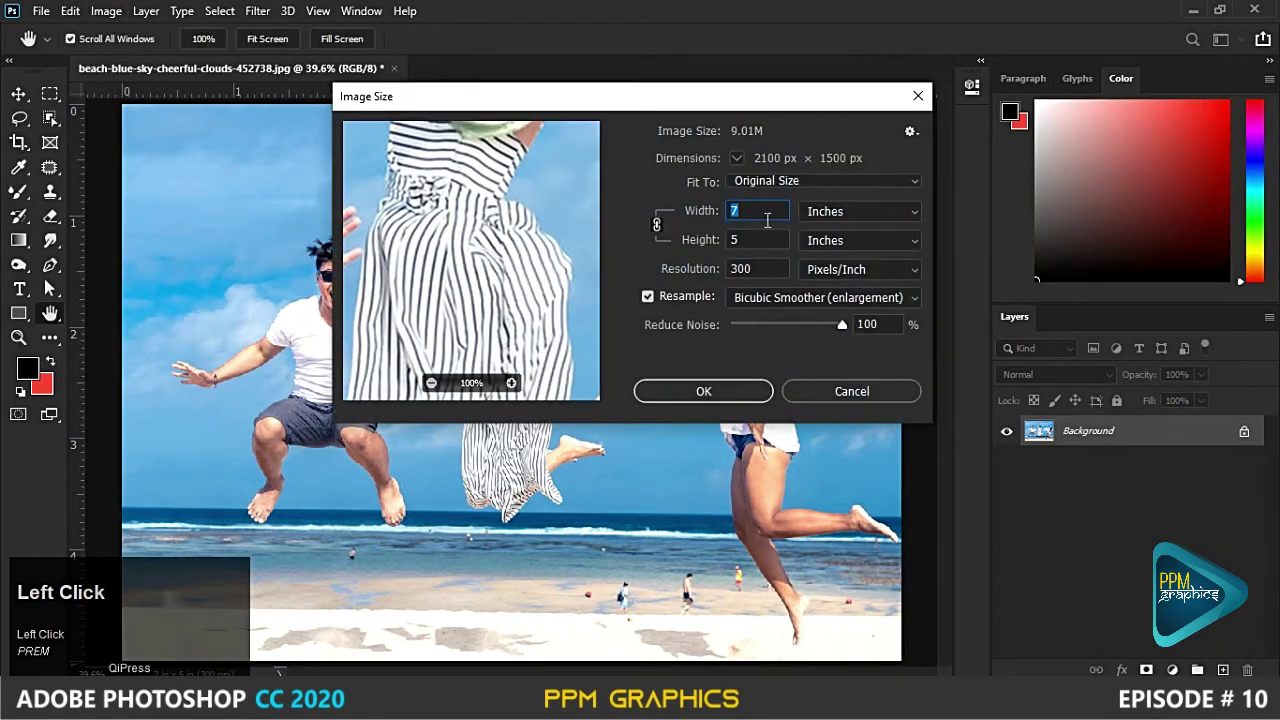
{"action": "left_click", "coordinate": [748, 239]}
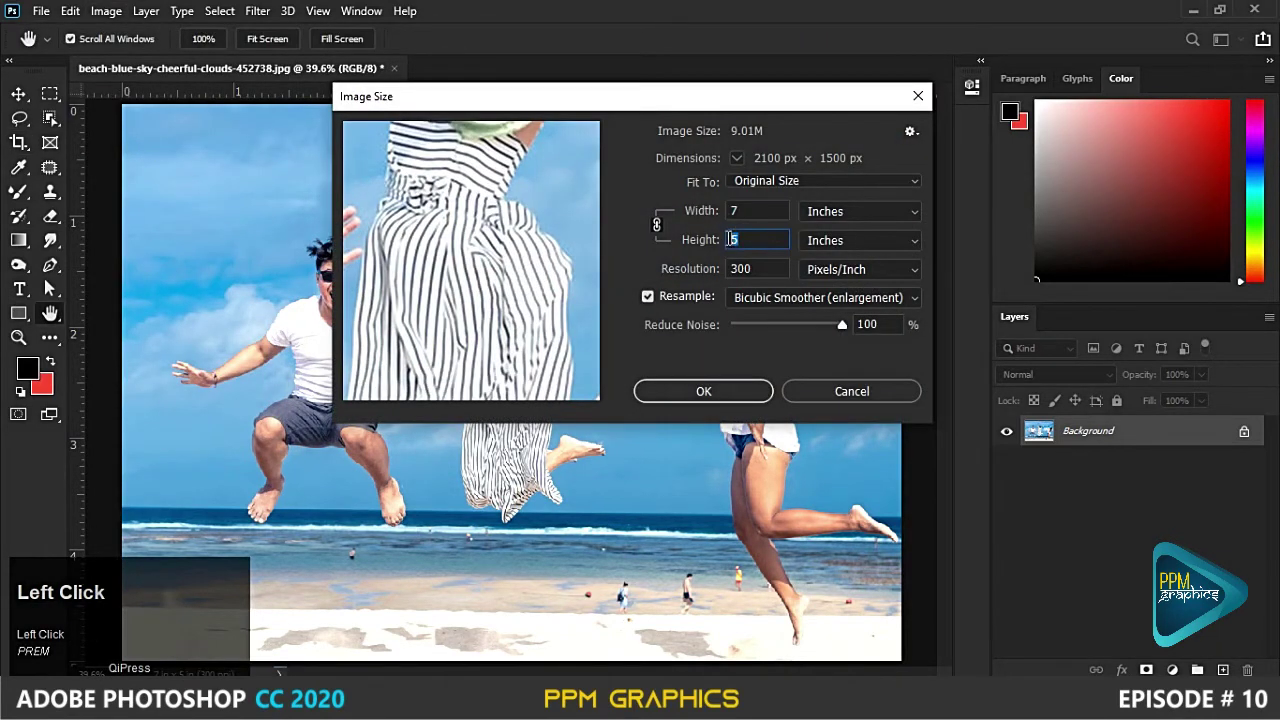
{"action": "left_click", "coordinate": [755, 270]}
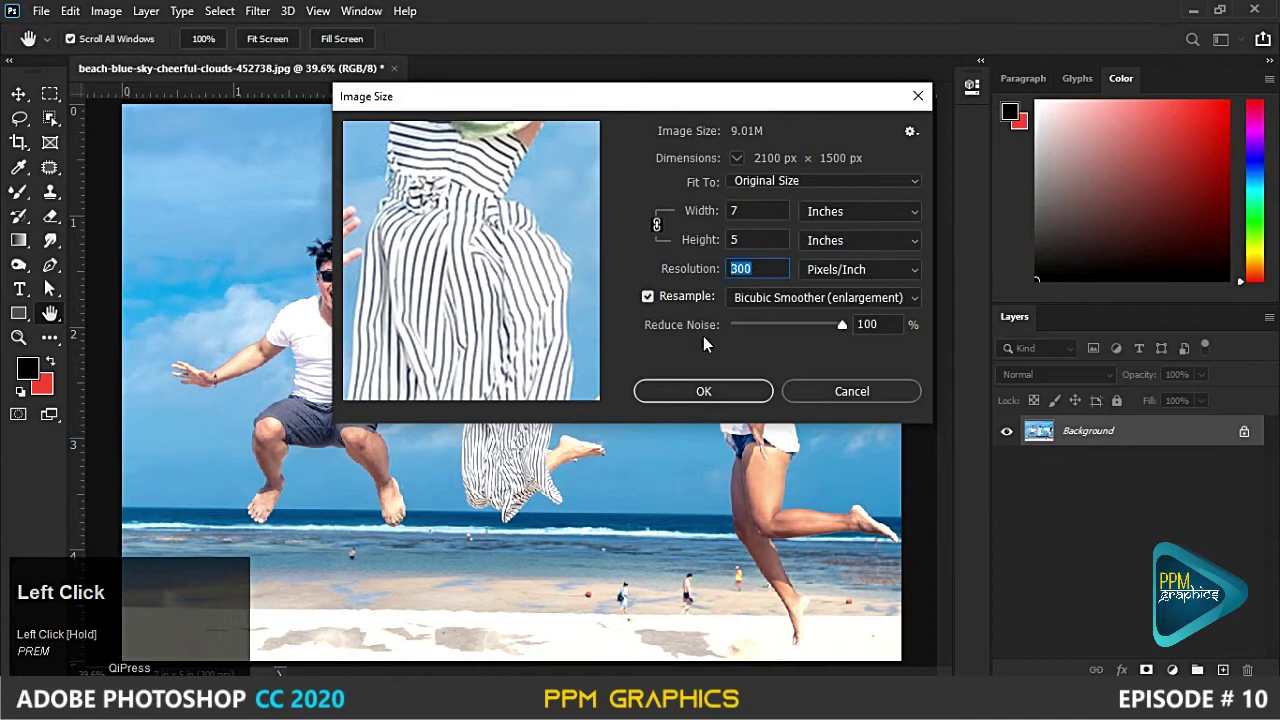
{"action": "left_click", "coordinate": [740, 390]}
{"action": "key", "text": "BackSpace"}
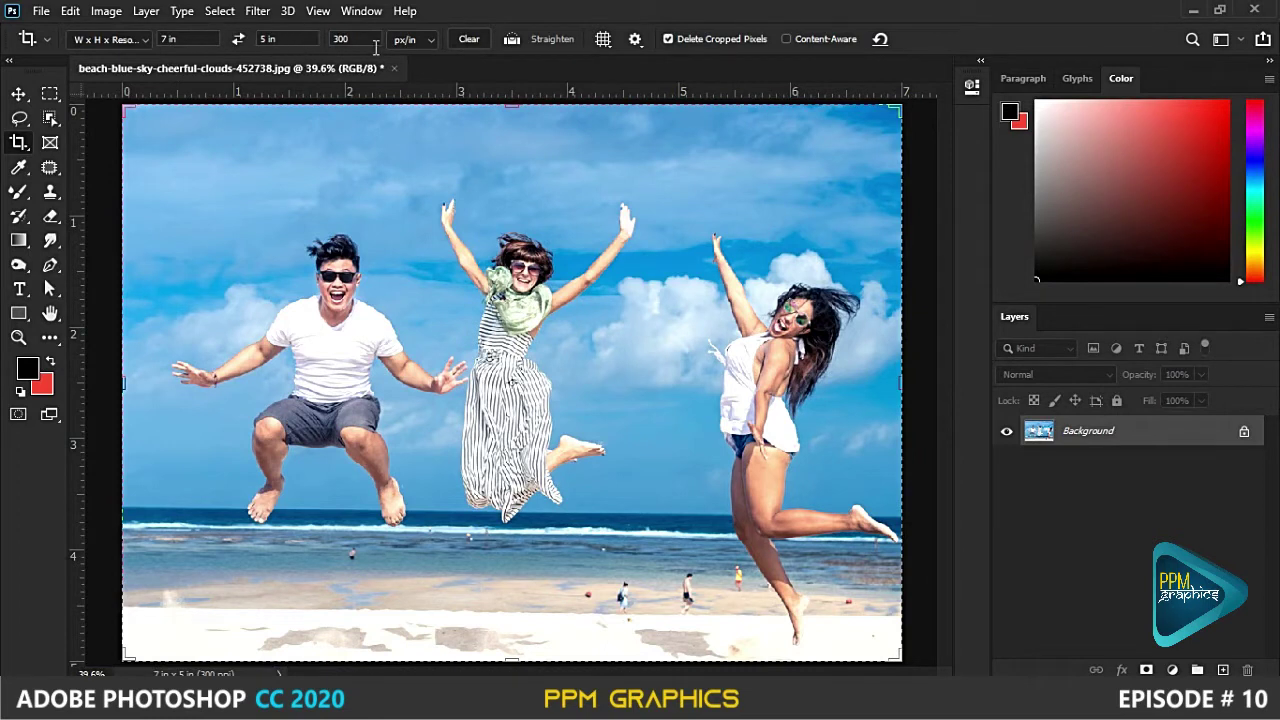
- Save the current crop settings as a new crop preset named "7 x 5 in 300 ppi"
{"action": "left_click", "coordinate": [142, 40]}
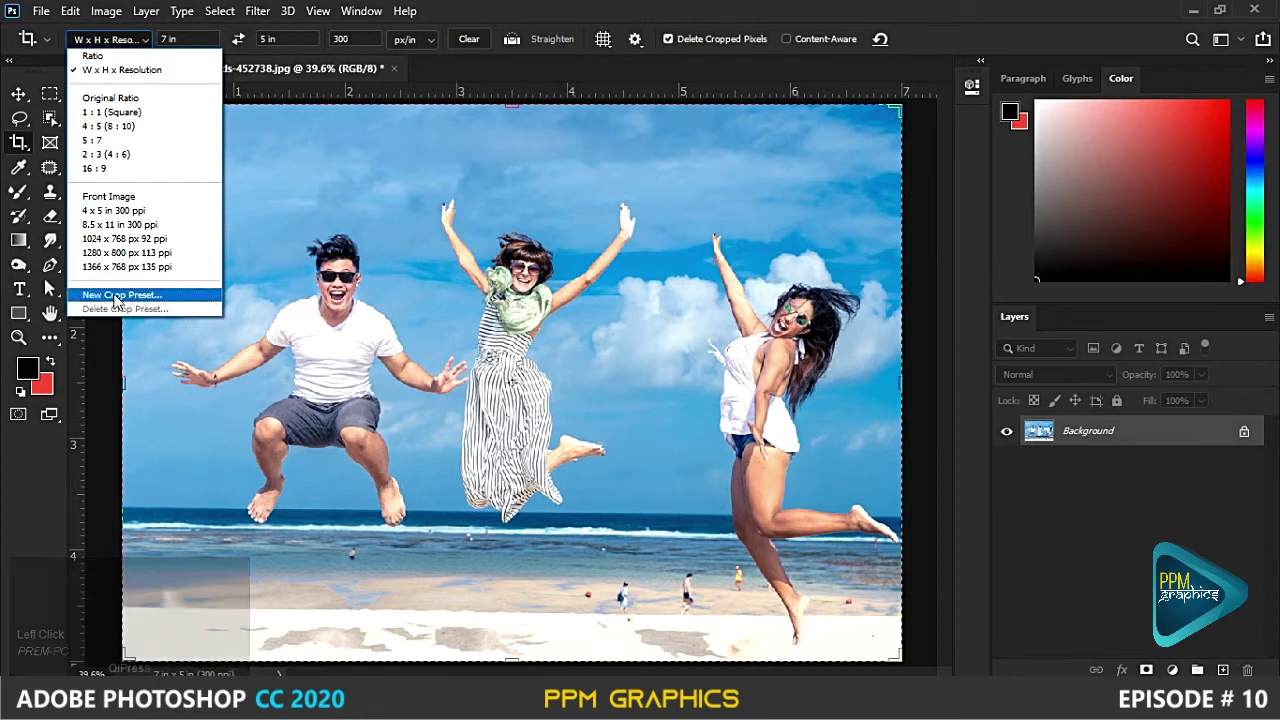
{"action": "left_click", "coordinate": [159, 297]}
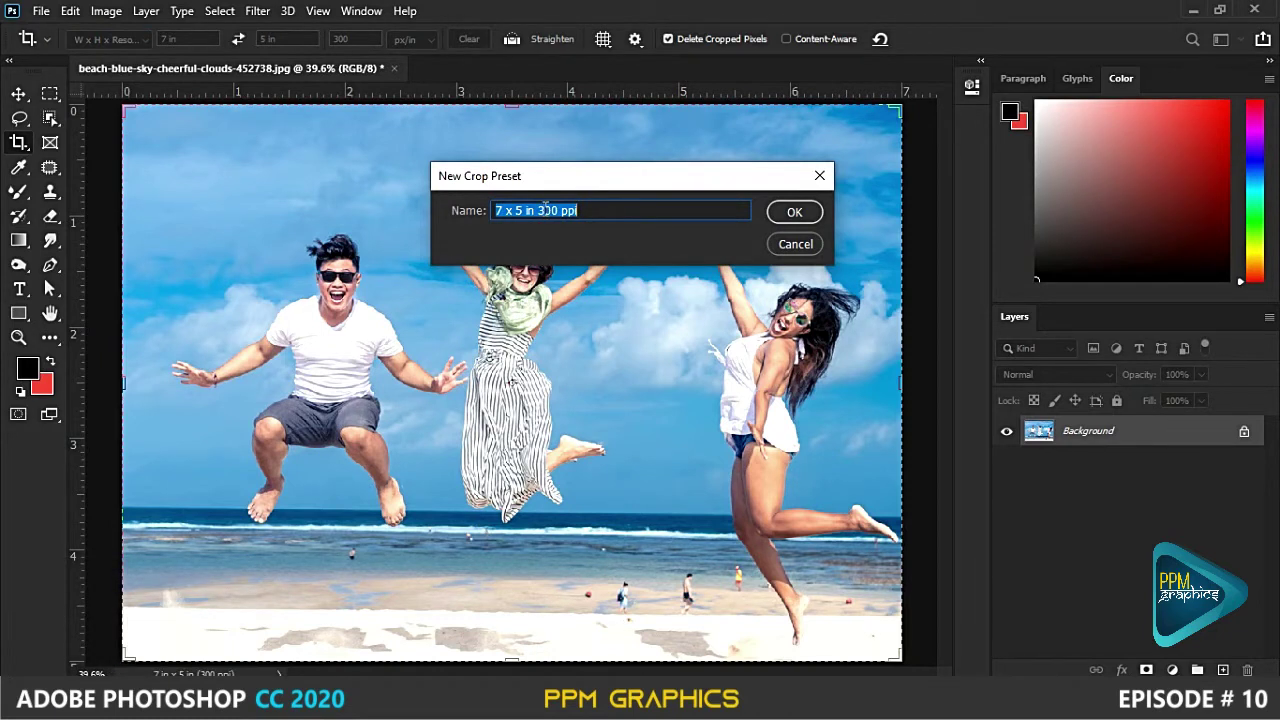
{"action": "left_click", "coordinate": [794, 212]}
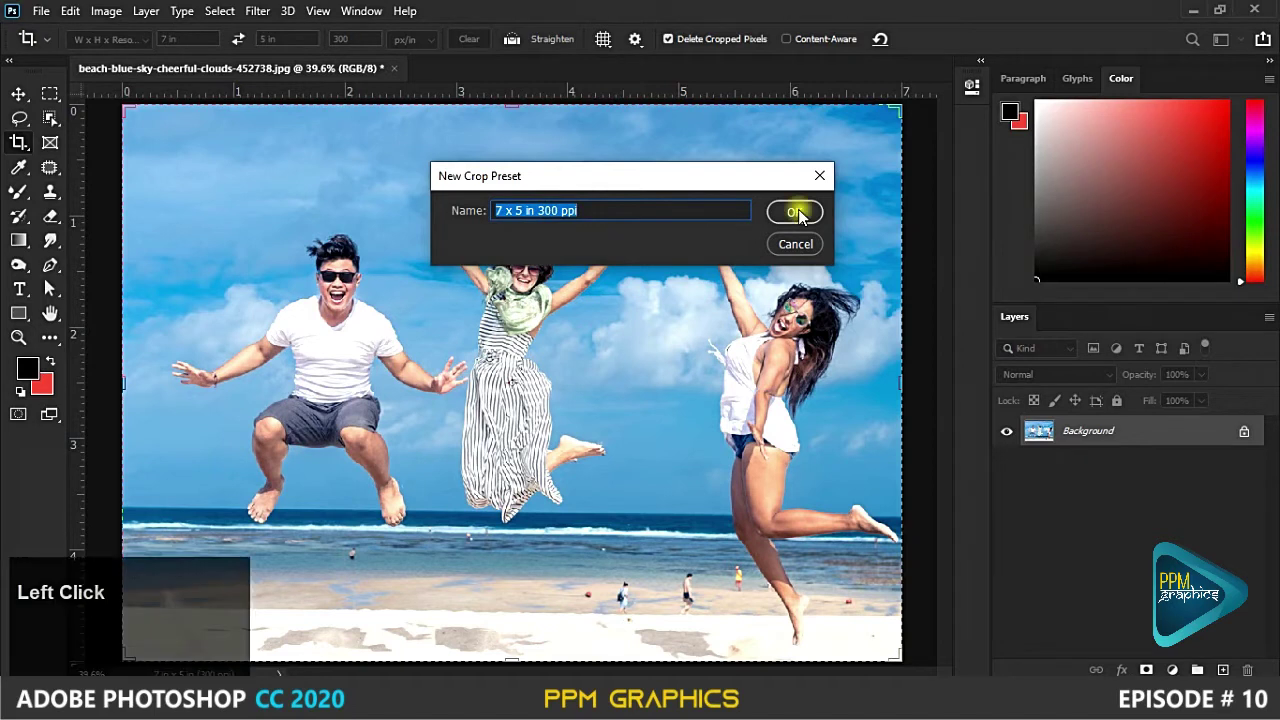
- Delete the "7 x 5 in 300 ppi" crop preset and return the Crop tool to an empty Ratio setting
{"action": "left_click", "coordinate": [110, 40]}
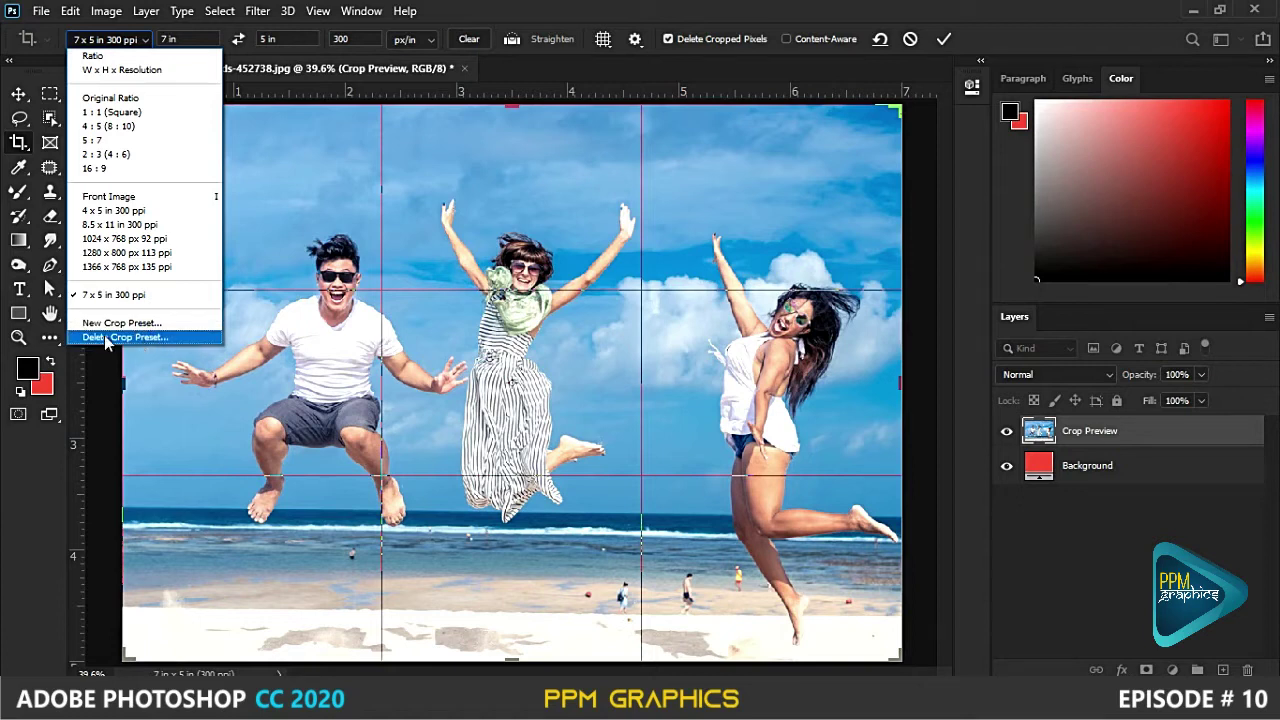
{"action": "left_click", "coordinate": [154, 339]}
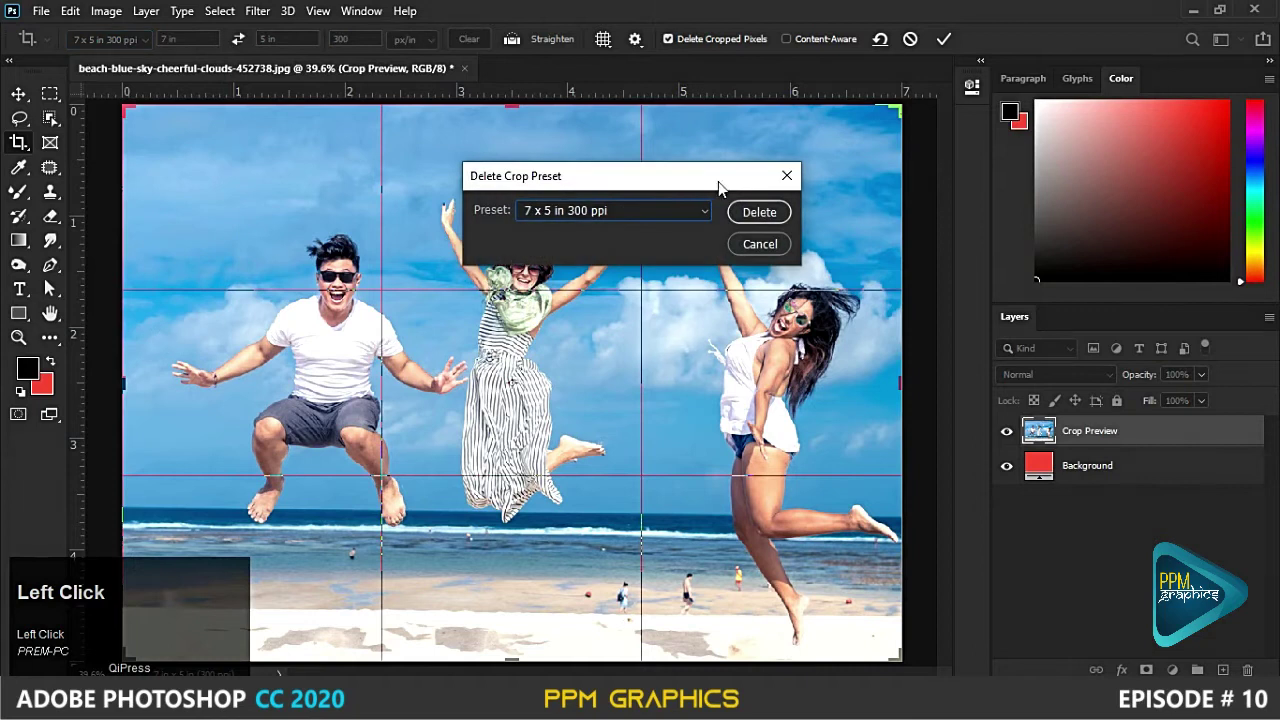
{"action": "left_click", "coordinate": [759, 212]}
{"action": "left_click", "coordinate": [604, 274]}
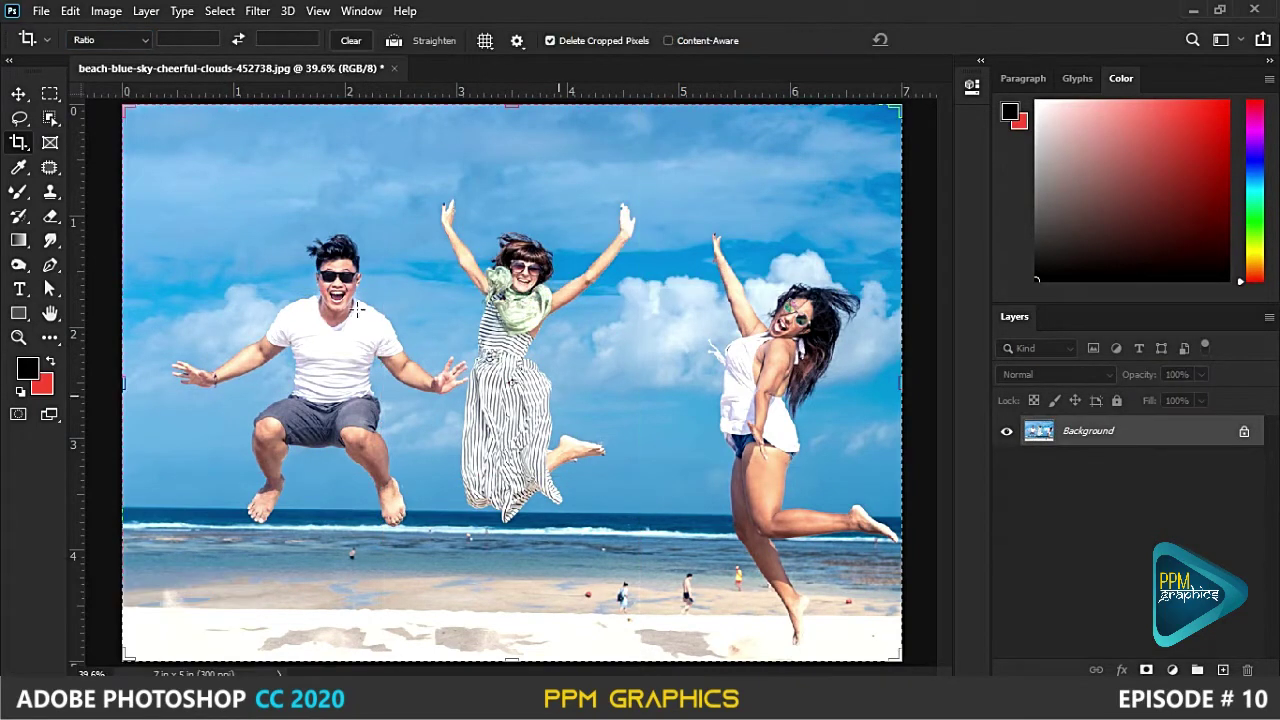
- Preview the 1:1 (Square), 5:7 and 16:9 crop ratio presets on the beach photo
{"action": "left_click", "coordinate": [127, 44]}
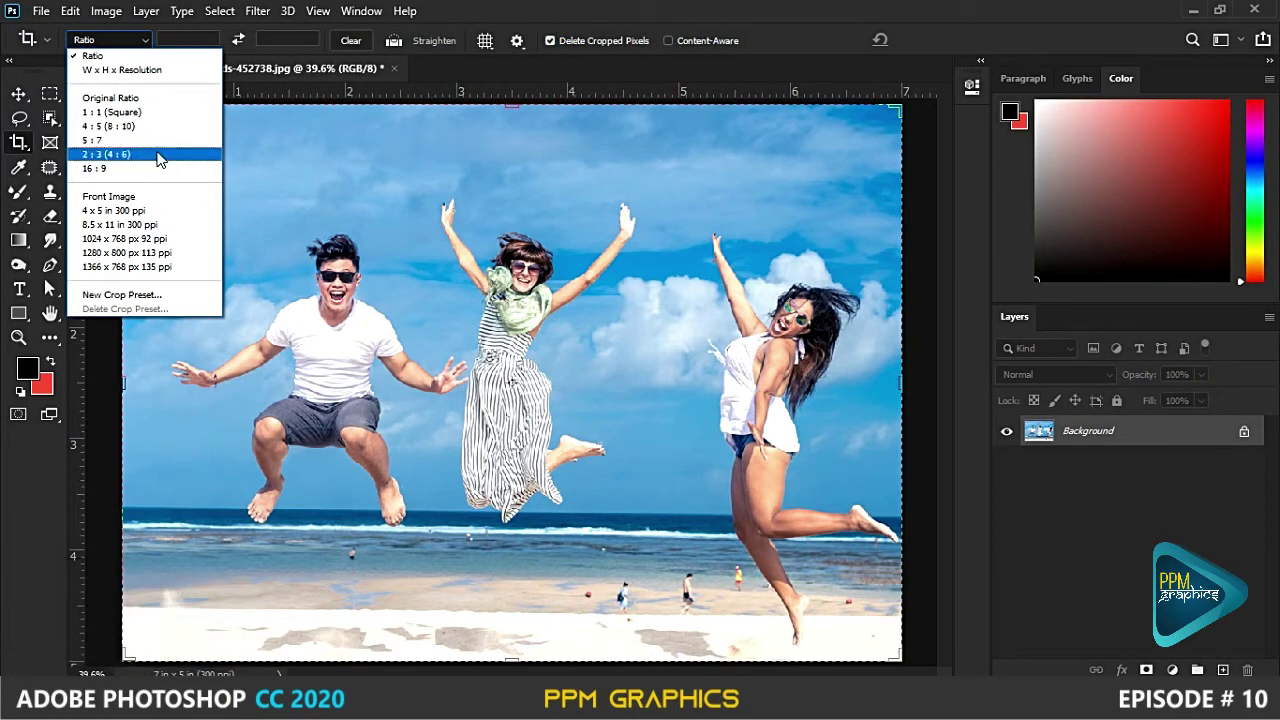
{"action": "left_click", "coordinate": [127, 113]}
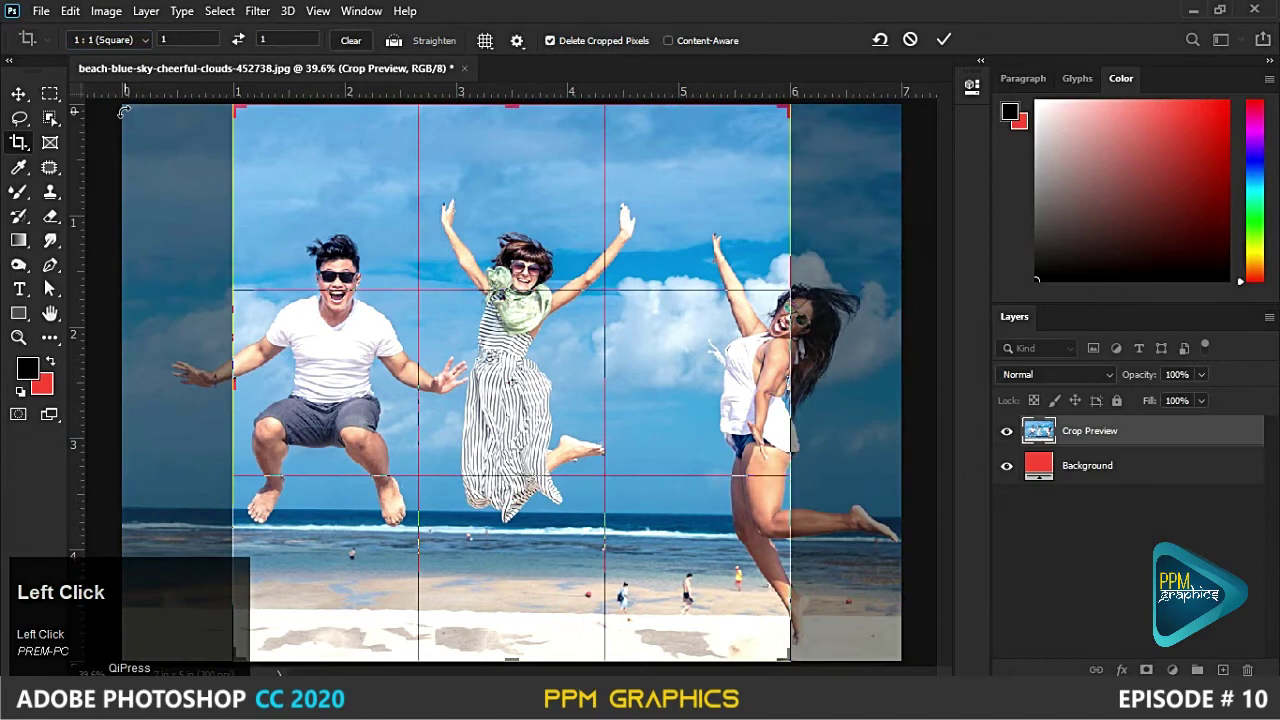
{"action": "left_click", "coordinate": [110, 40]}
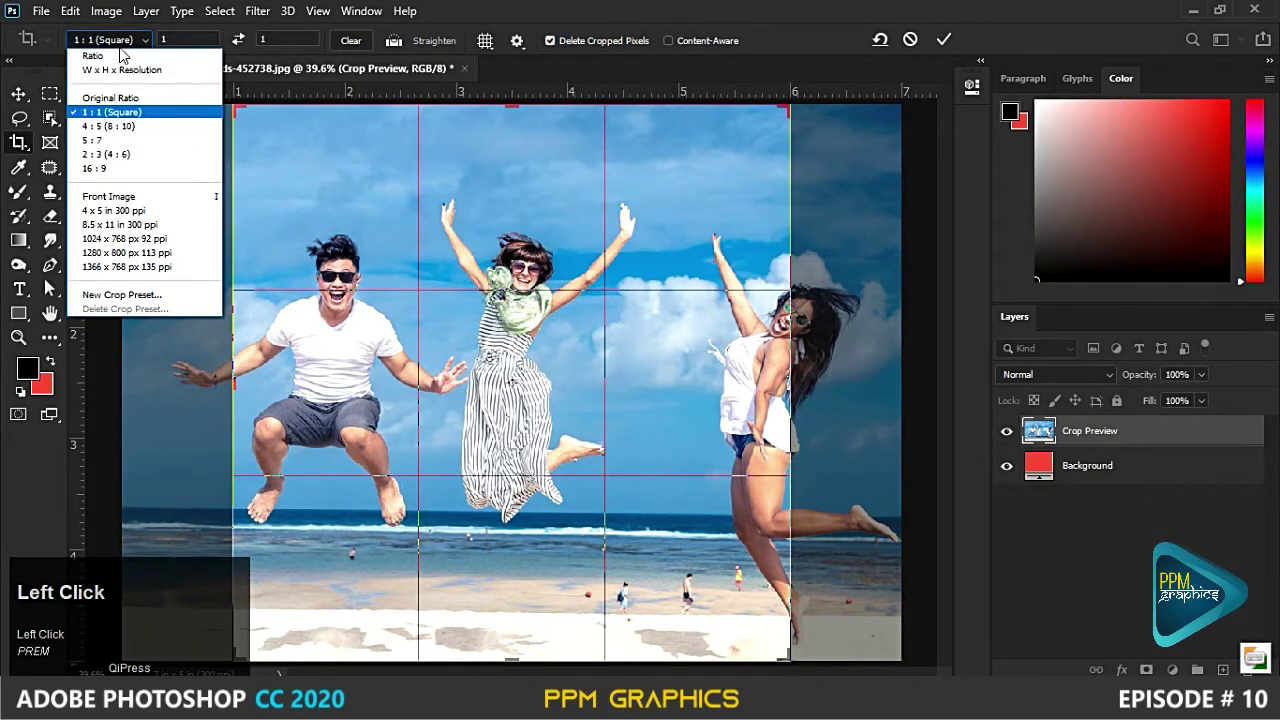
{"action": "left_click", "coordinate": [109, 141]}
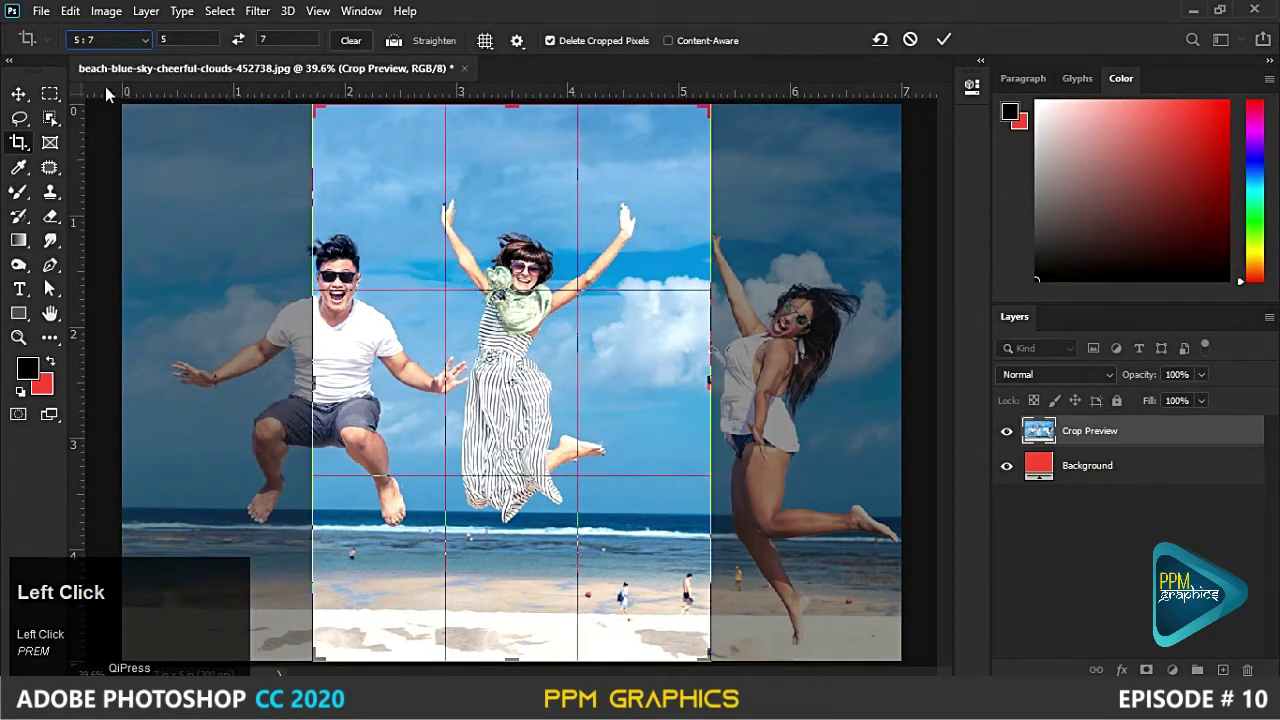
{"action": "left_click", "coordinate": [104, 40]}
{"action": "left_click", "coordinate": [100, 168]}
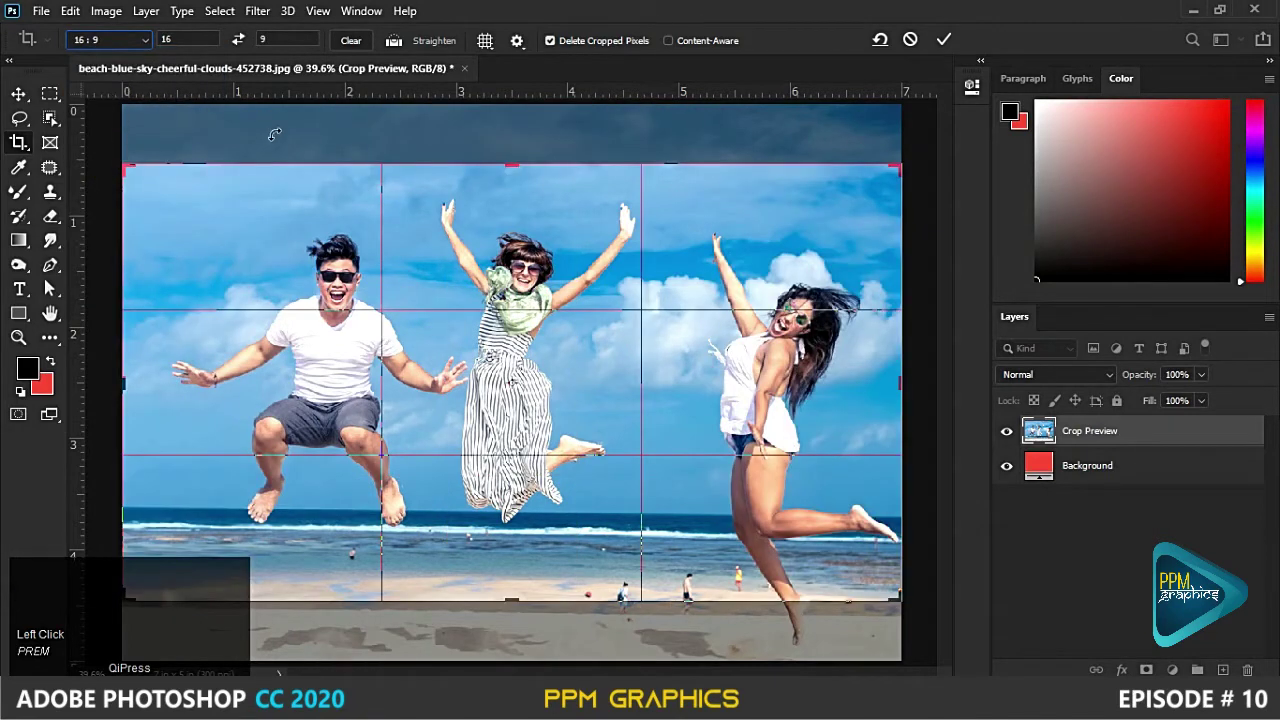
- Switch the crop to a custom Ratio and set it to 9:4
{"action": "left_click", "coordinate": [120, 40]}
{"action": "left_click", "coordinate": [100, 56]}
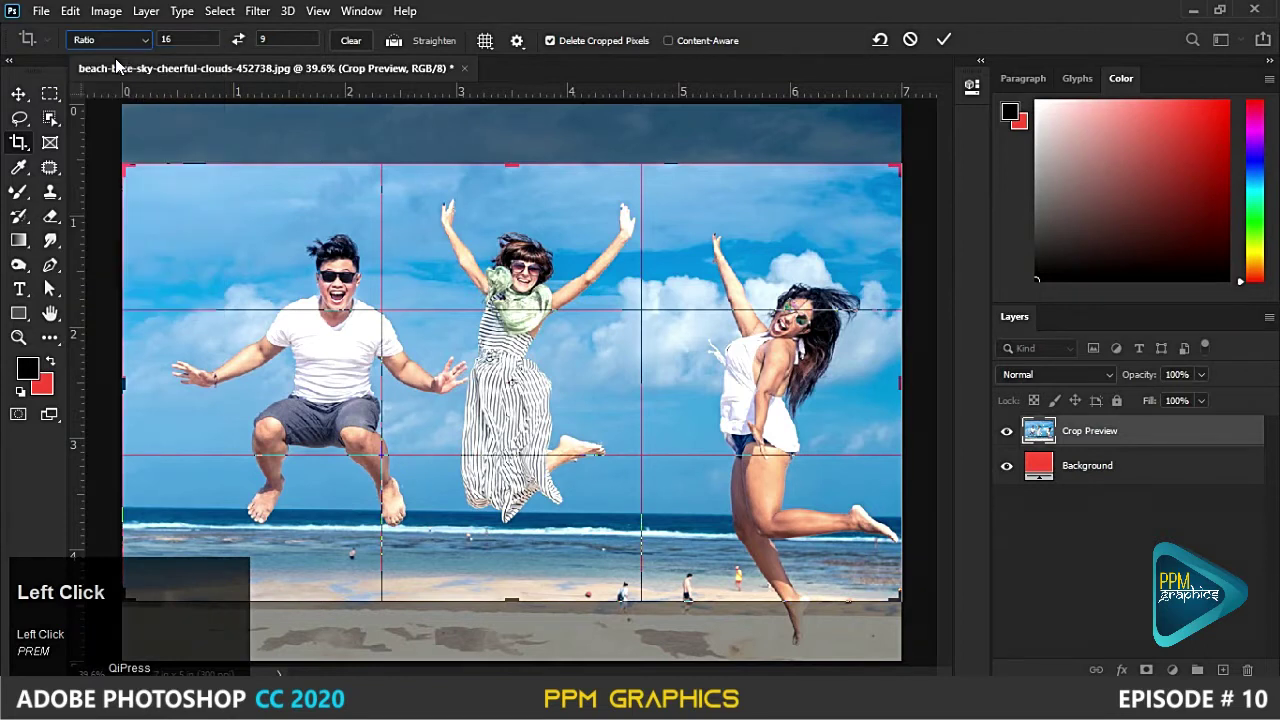
{"action": "left_click_drag", "start_coordinate": [217, 44], "coordinate": [164, 39]}
{"action": "key", "text": "Tab"}
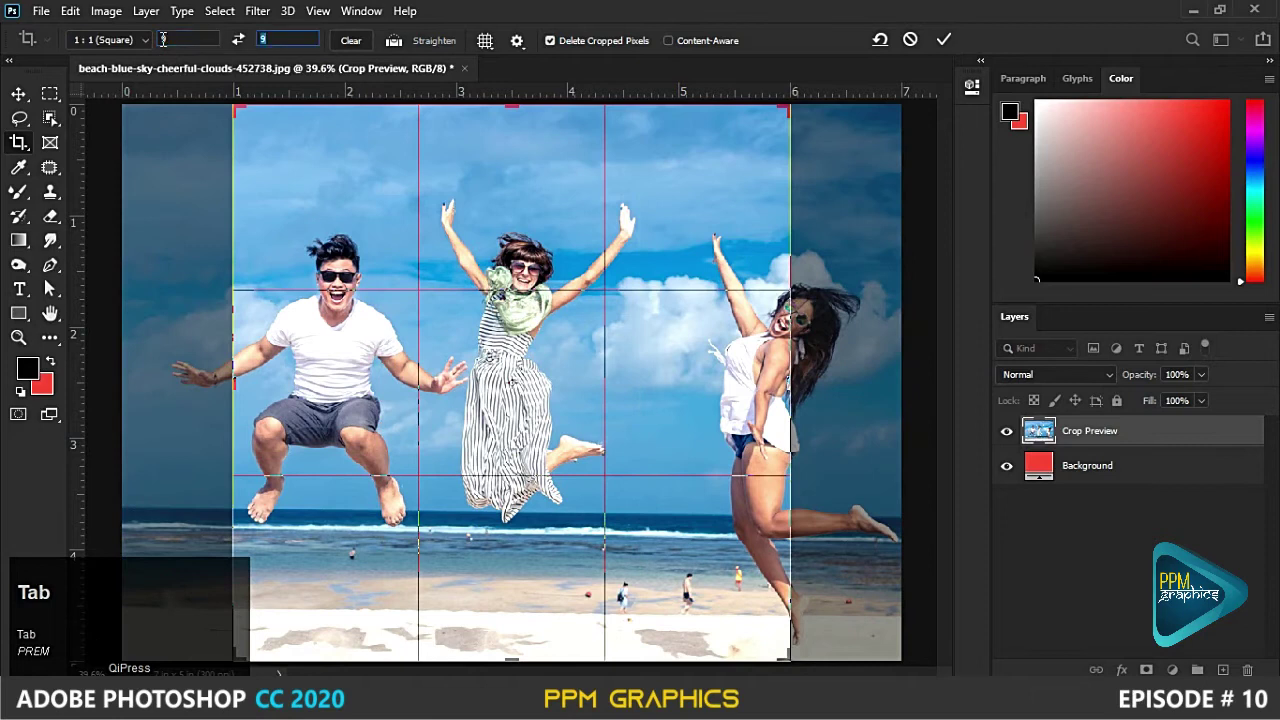
{"action": "type", "text": "4"}
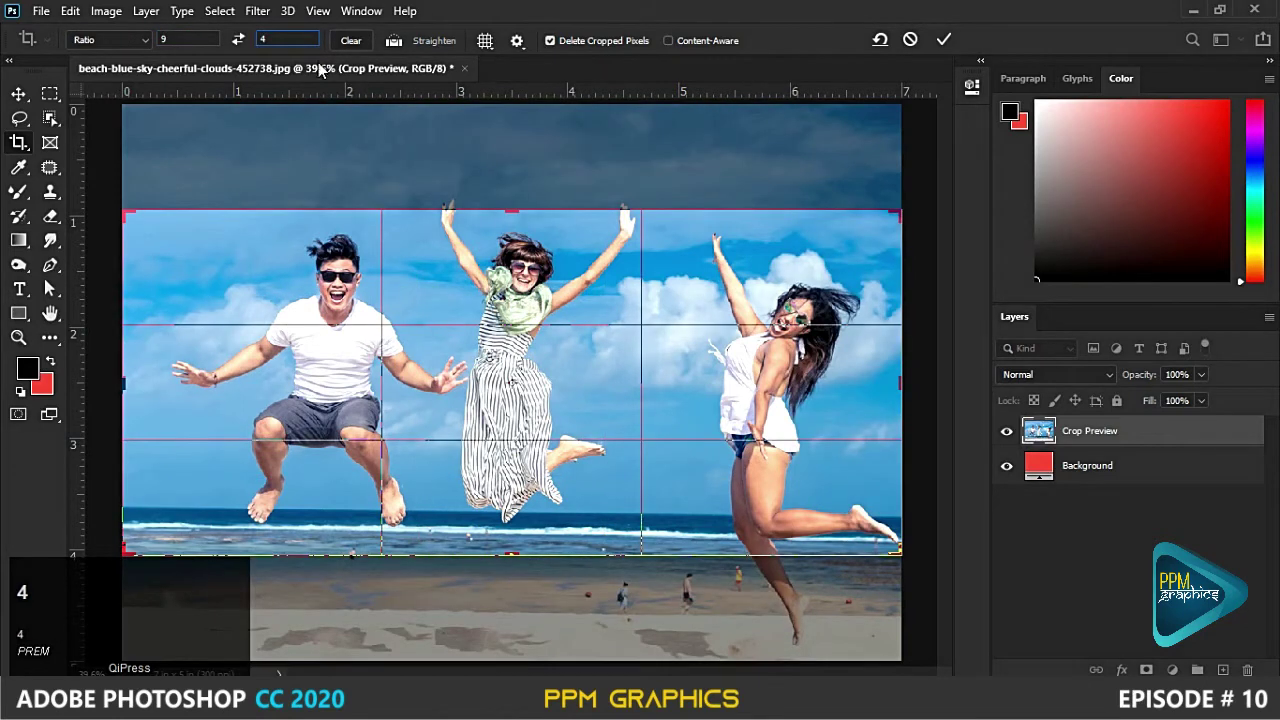
- Clear the ratio values and crop the beach photo to a custom 14:6 ratio
{"action": "left_click", "coordinate": [351, 41]}
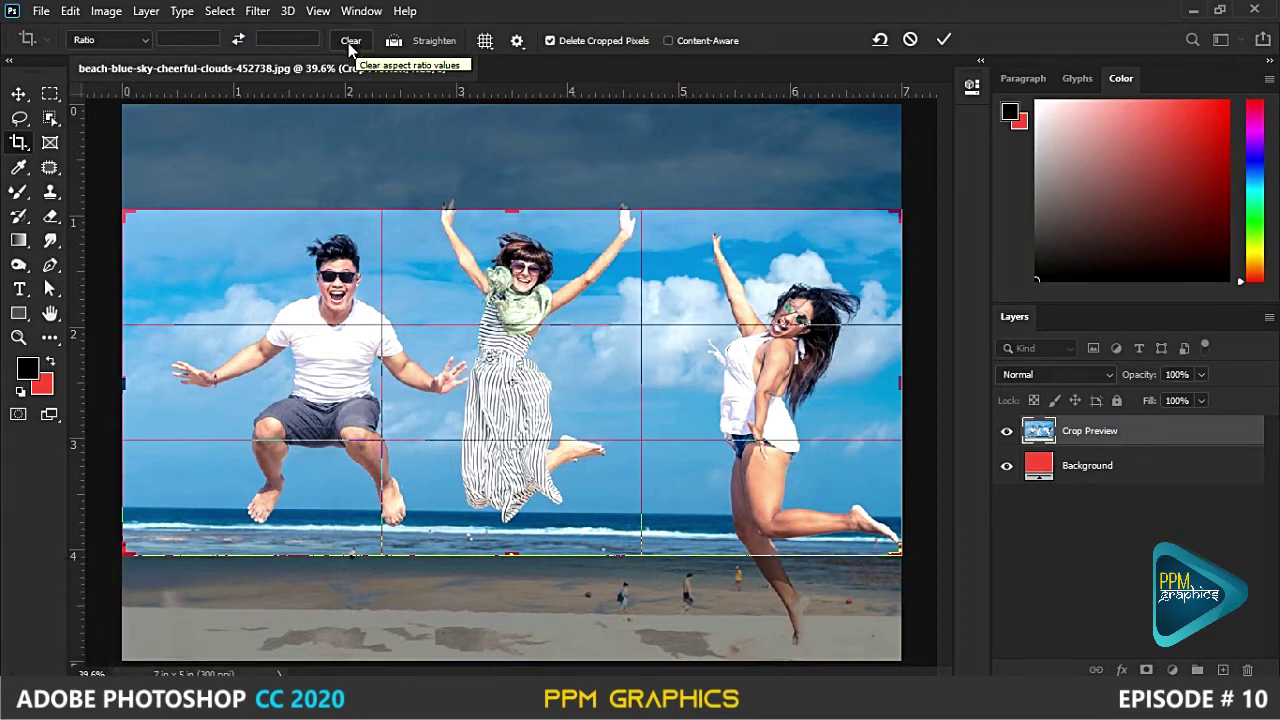
{"action": "left_click", "coordinate": [183, 40]}
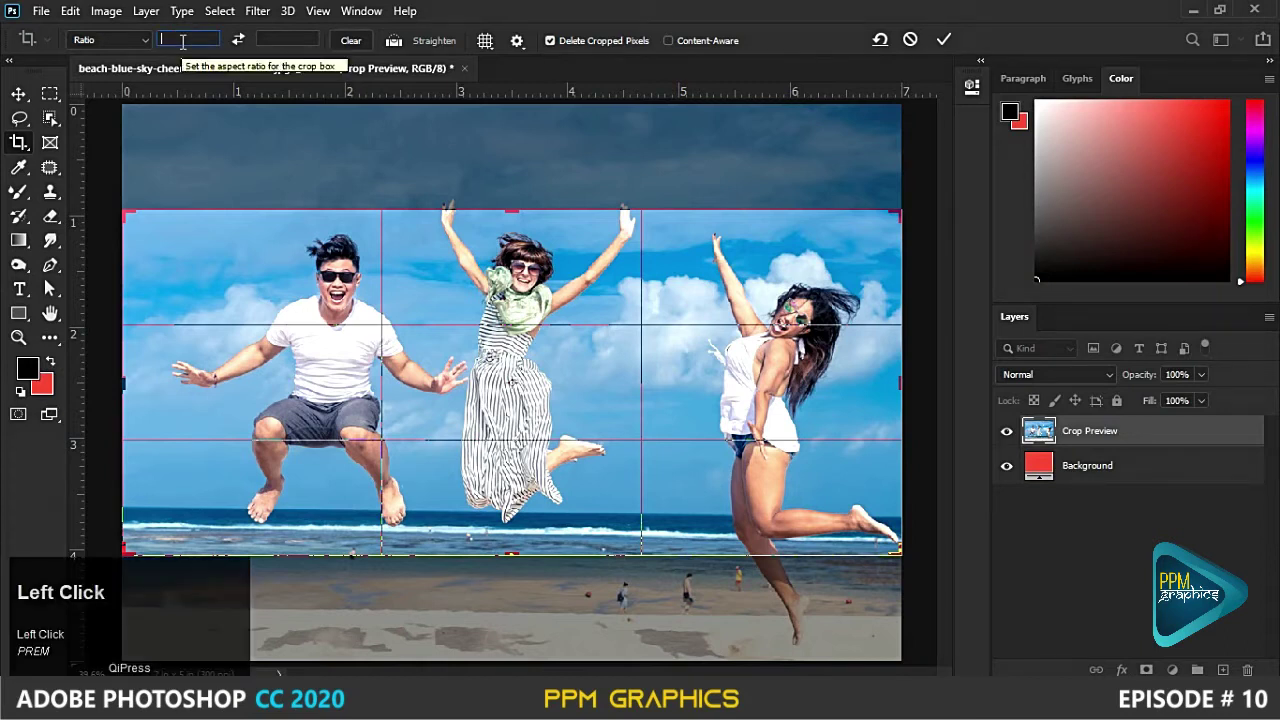
{"action": "type", "text": "14"}
{"action": "key", "text": "Tab"}
{"action": "type", "text": "6"}
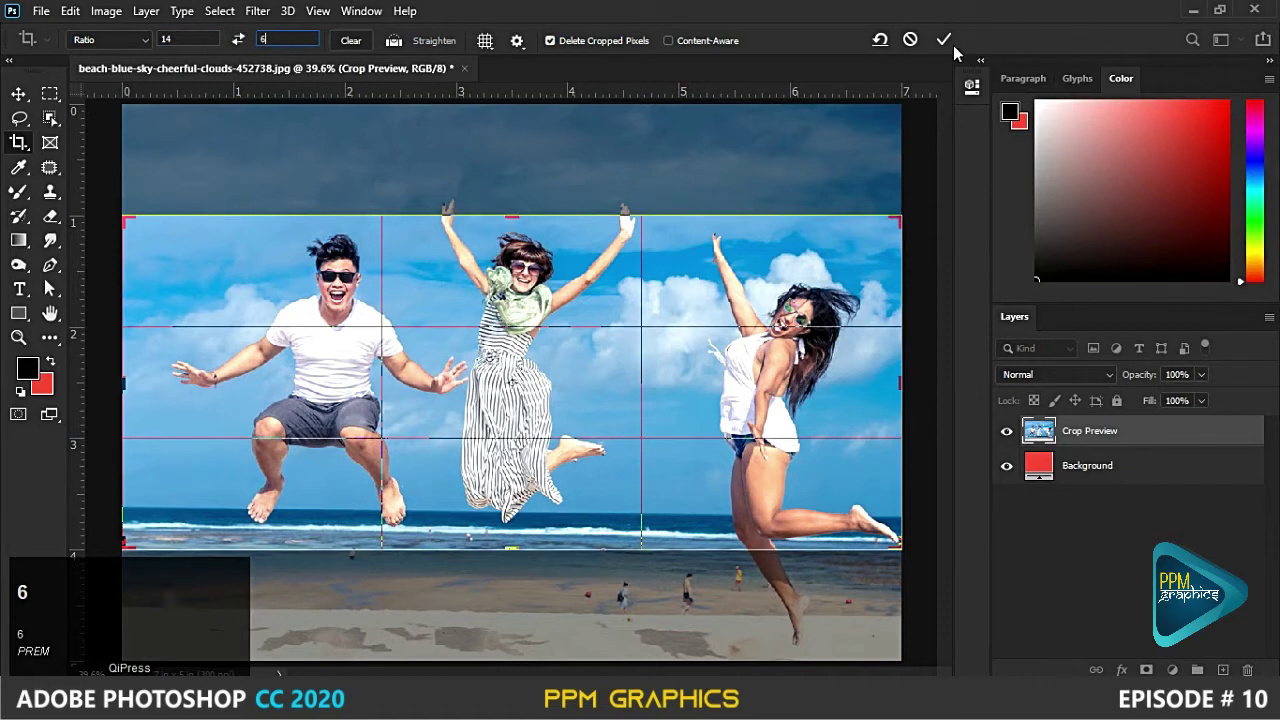
{"action": "left_click", "coordinate": [944, 40]}
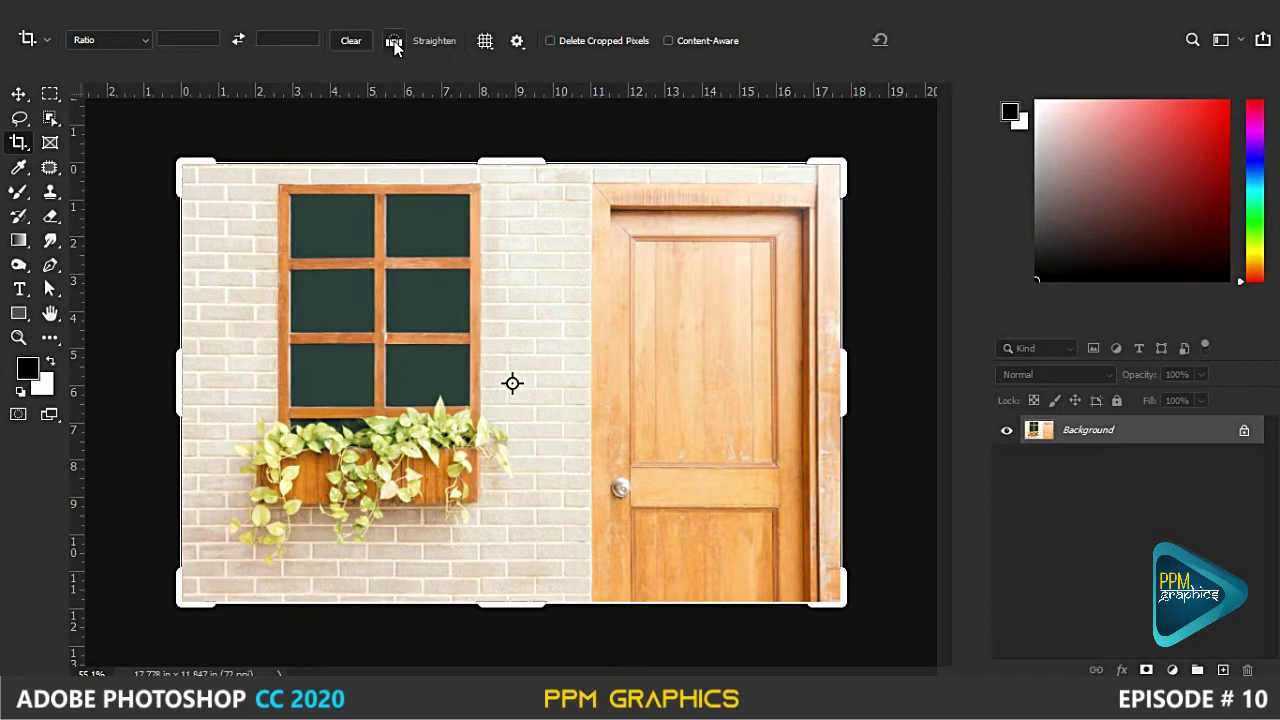
- Tilt the window-and-door photo slightly clockwise with the Crop tool and apply the crop
{"action": "left_click_drag", "start_coordinate": [160, 155], "coordinate": [186, 151]}
{"action": "left_click_drag", "start_coordinate": [310, 283], "coordinate": [312, 292]}
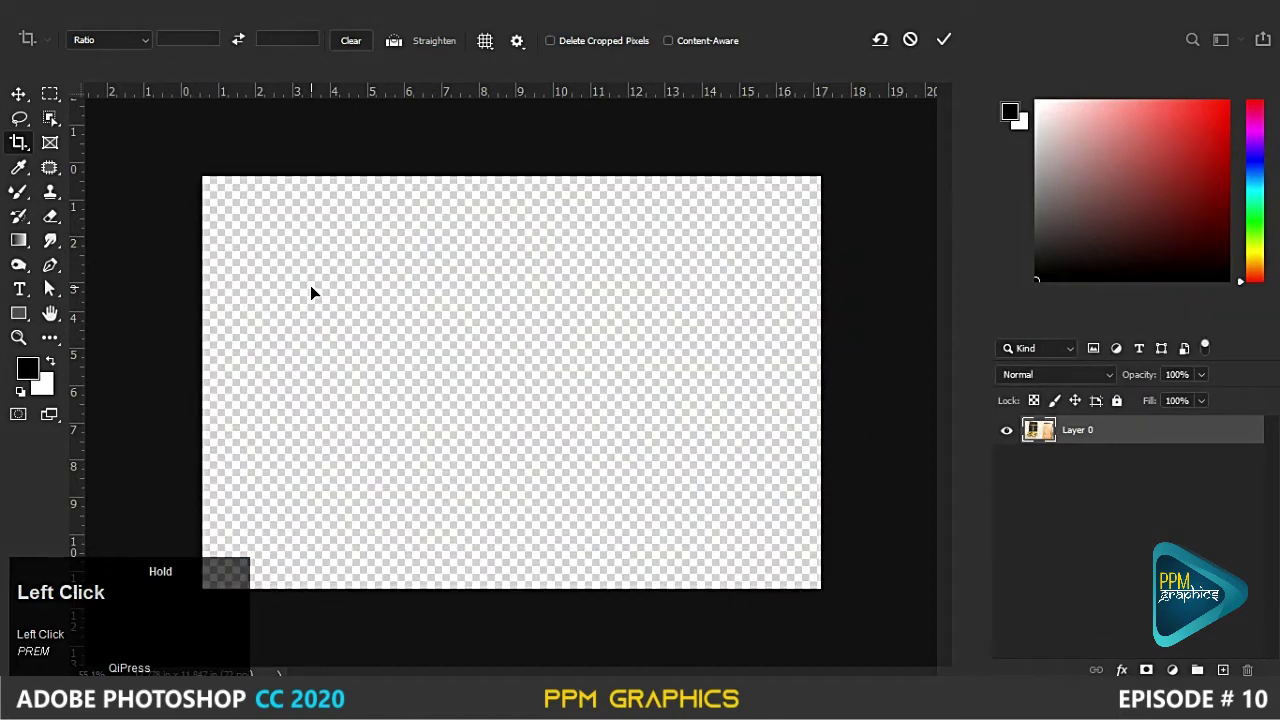
- Straighten the tilted window-and-door photo along the door frame's left edge and apply the crop
{"action": "left_click", "coordinate": [395, 42]}
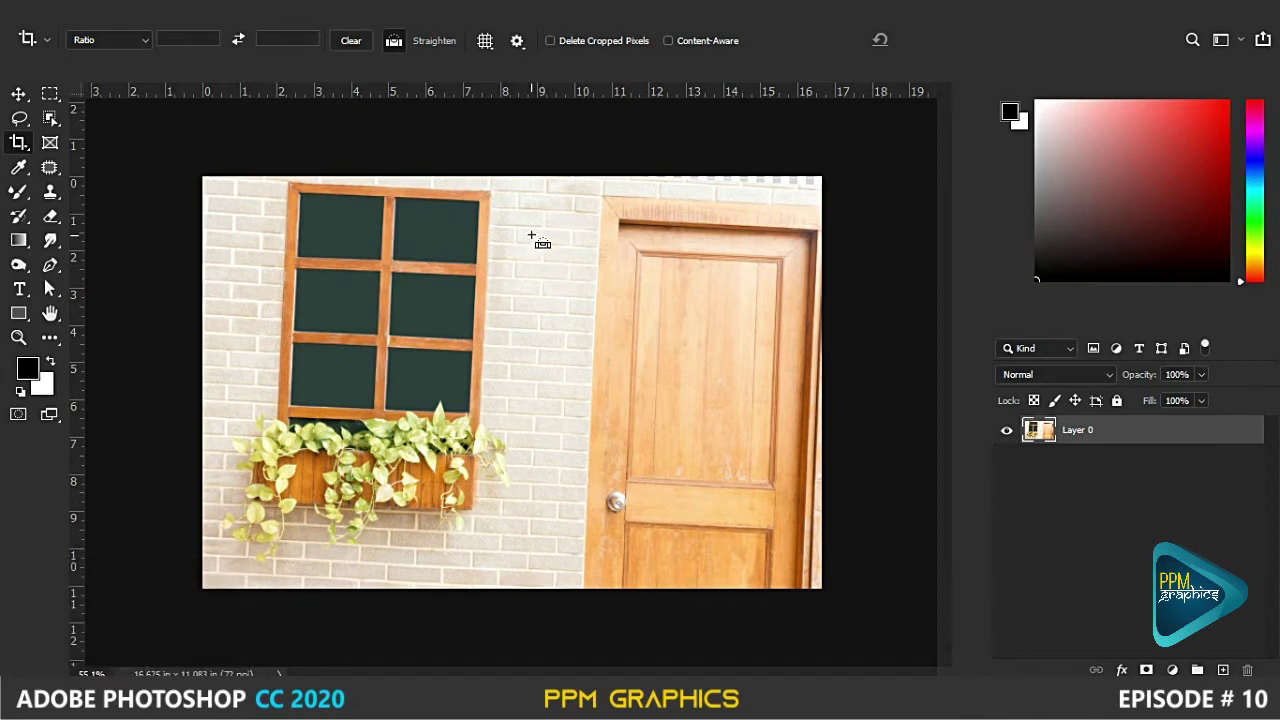
{"action": "left_click", "coordinate": [392, 44]}
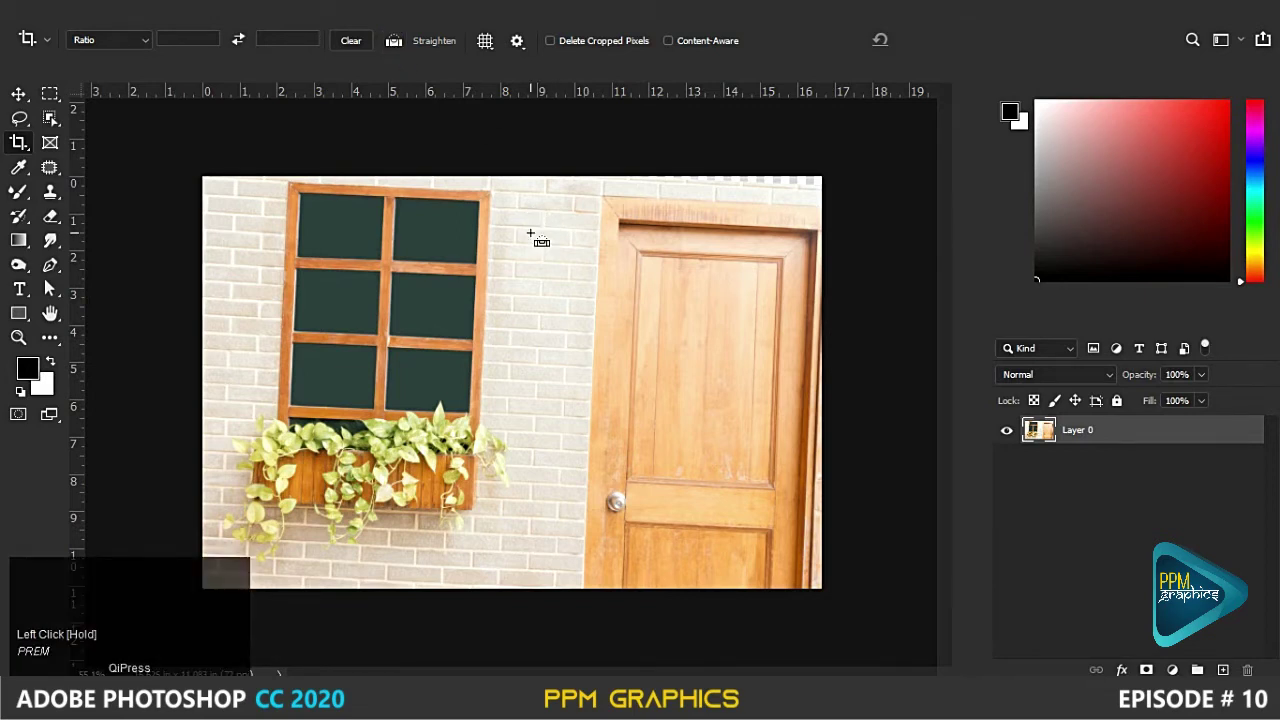
{"action": "key", "text": "ctrl"}
{"action": "key", "text": "ctrl"}
{"action": "key", "text": "ctrl"}
{"action": "key", "text": "ctrl"}
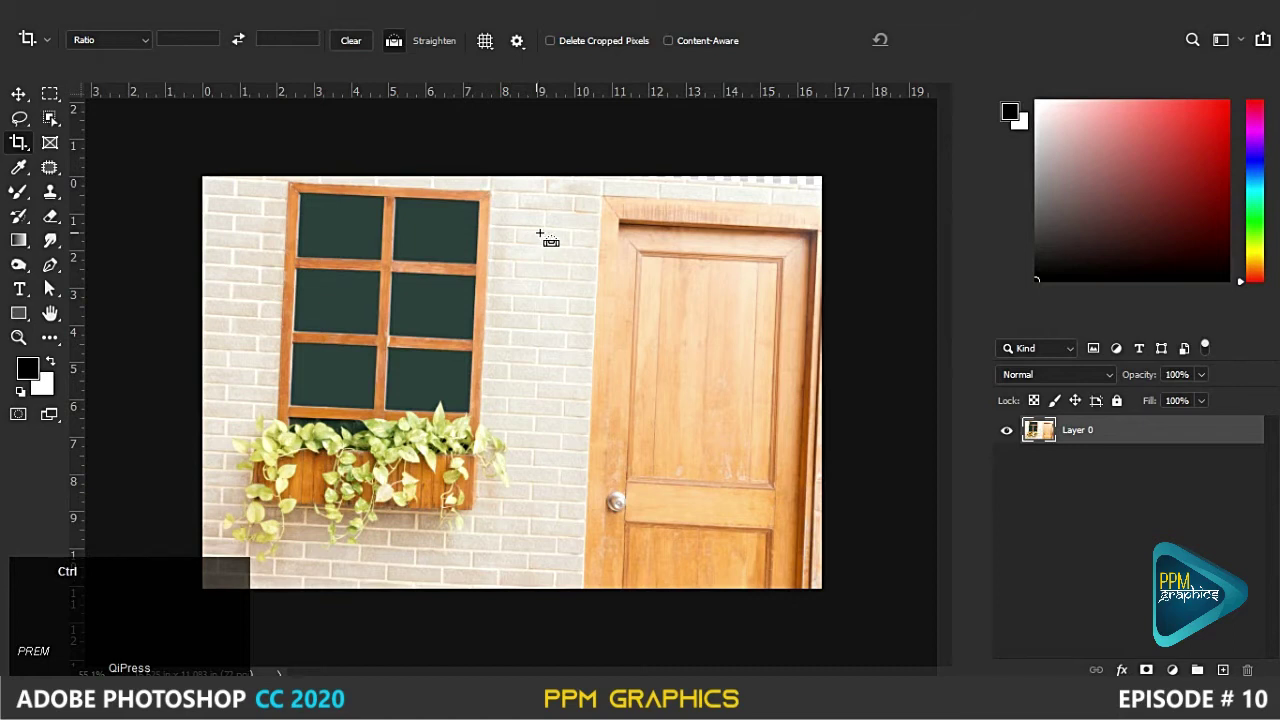
{"action": "left_click_drag", "start_coordinate": [602, 197], "coordinate": [586, 527]}
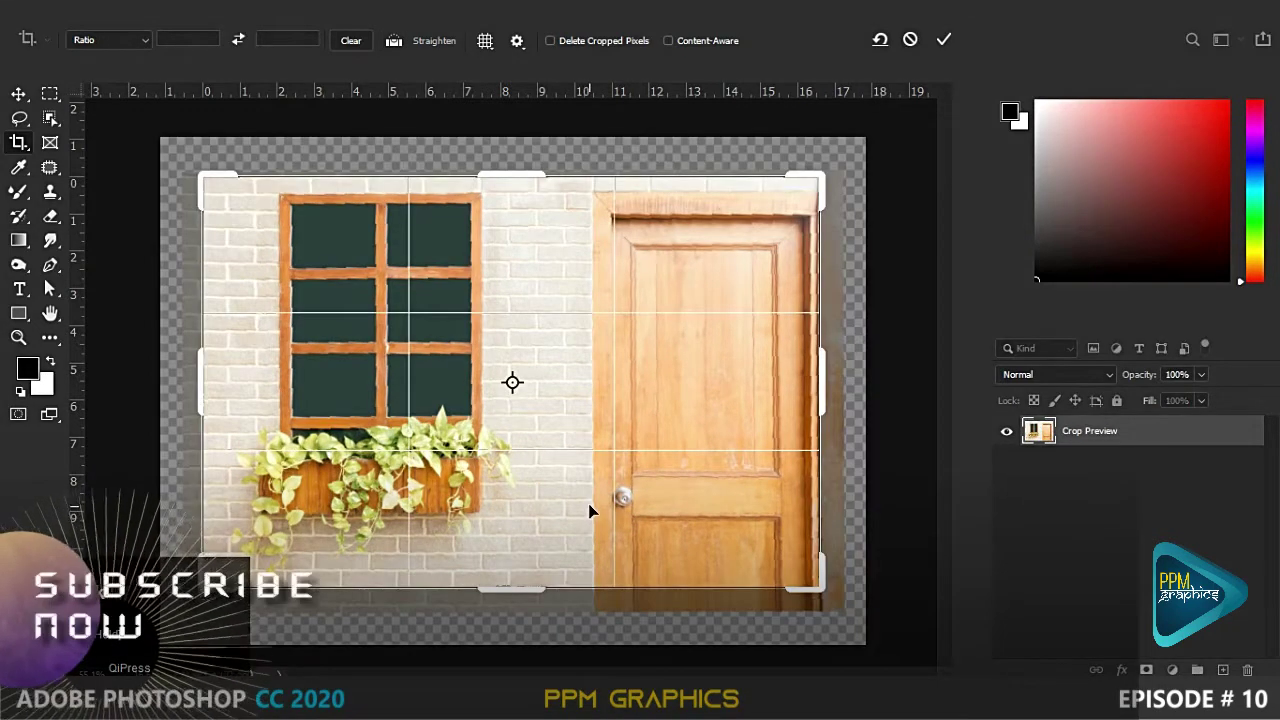
{"action": "key", "text": "Return"}
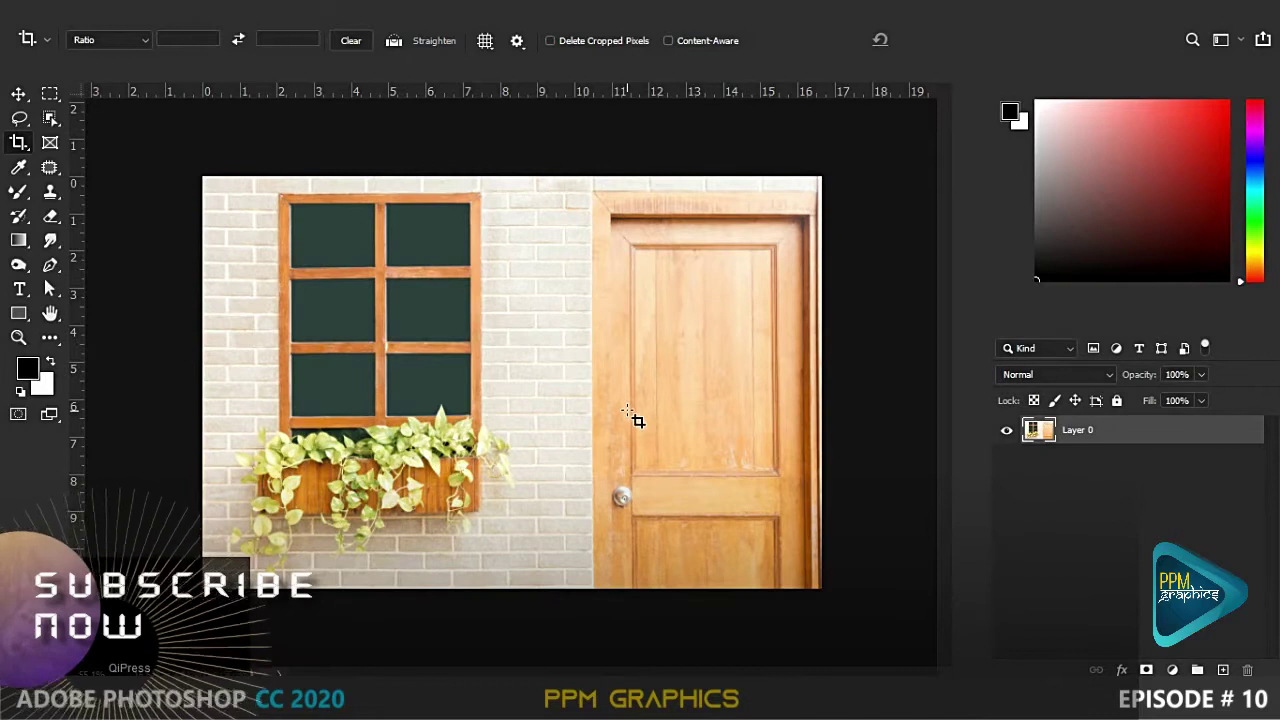
- Switch to the book photo, straighten it along the red book's left edge and apply the crop
{"action": "key", "text": "ctrl"}
{"action": "key", "text": "ctrl+Tab"}
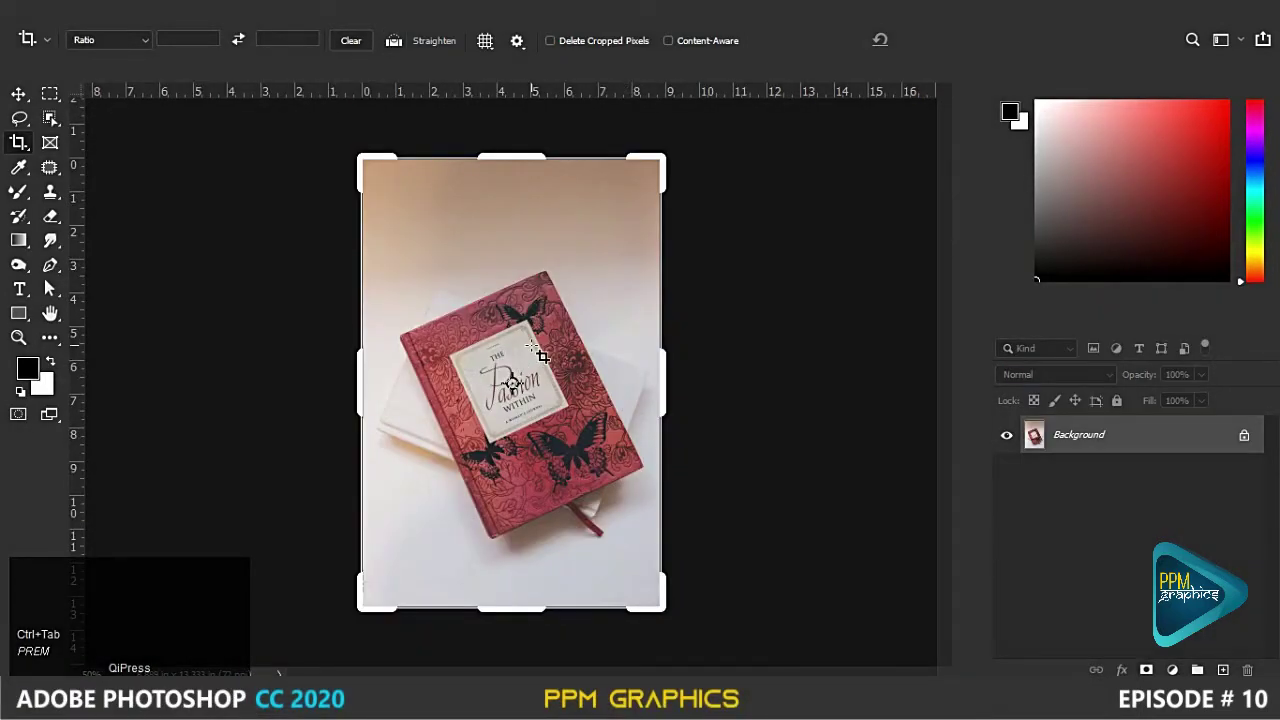
{"action": "key", "text": "ctrl"}
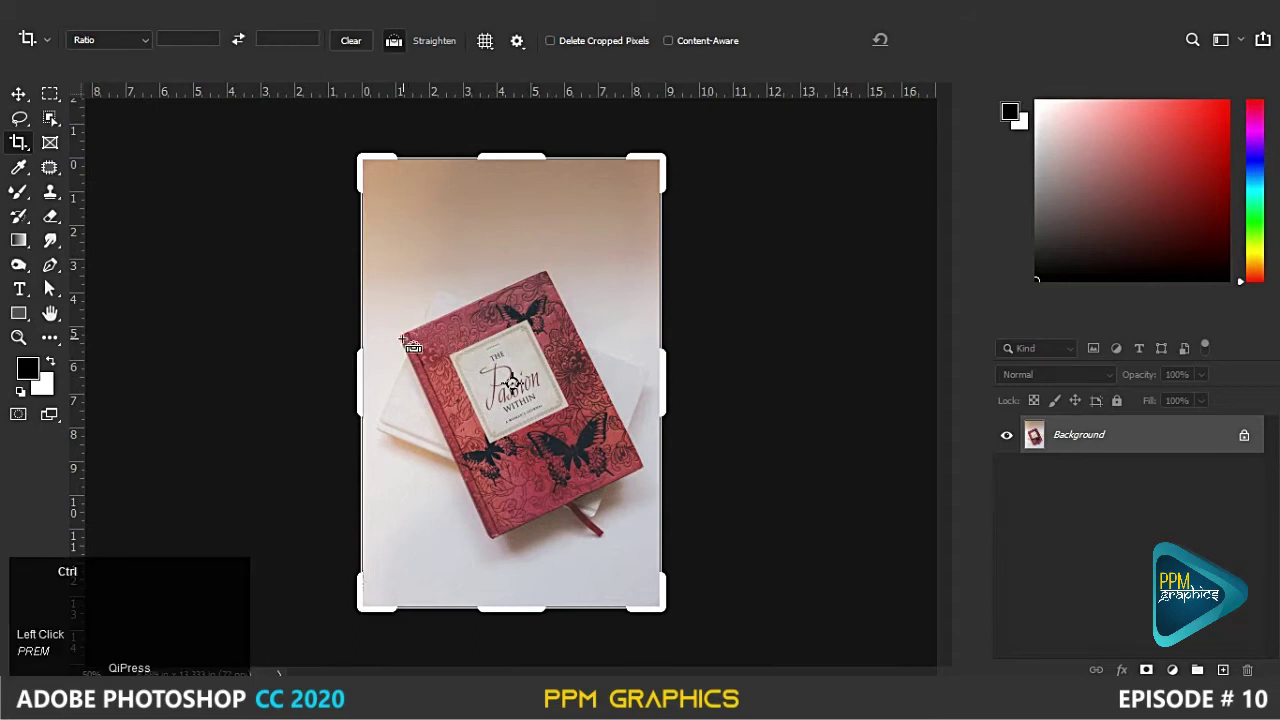
{"action": "left_click_drag", "start_coordinate": [397, 340], "coordinate": [492, 535]}
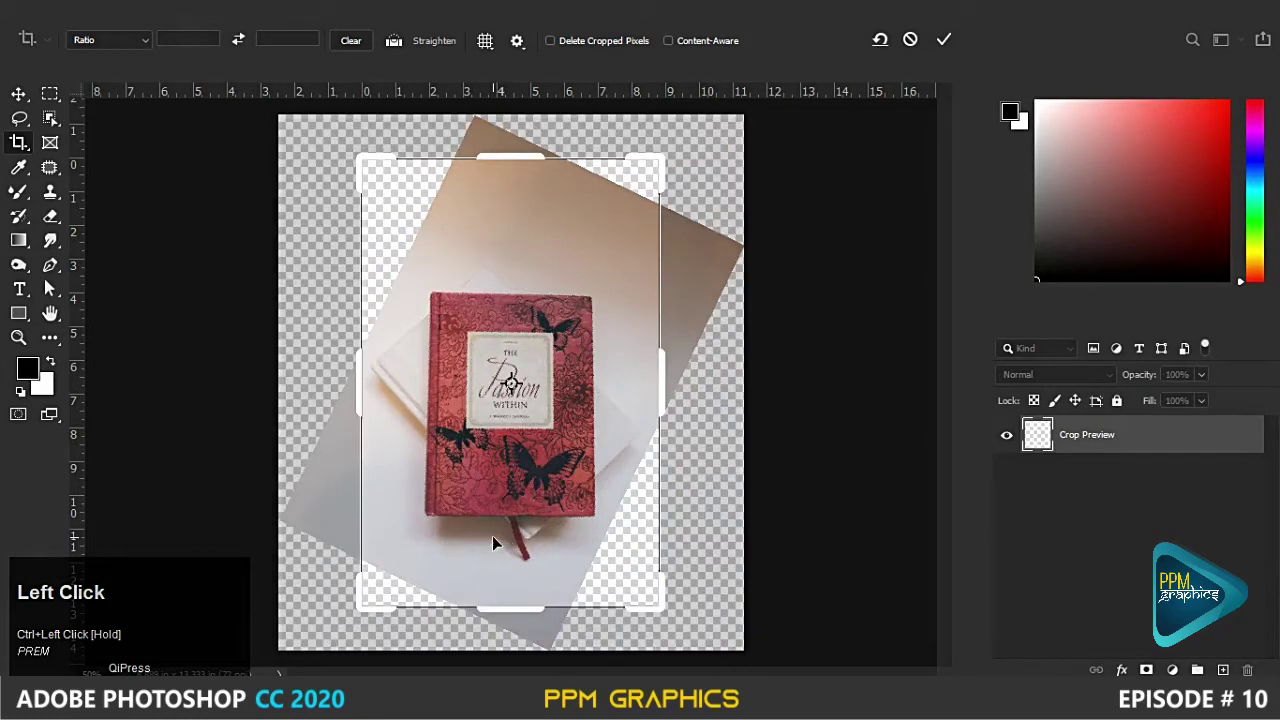
{"action": "key", "text": "Return"}
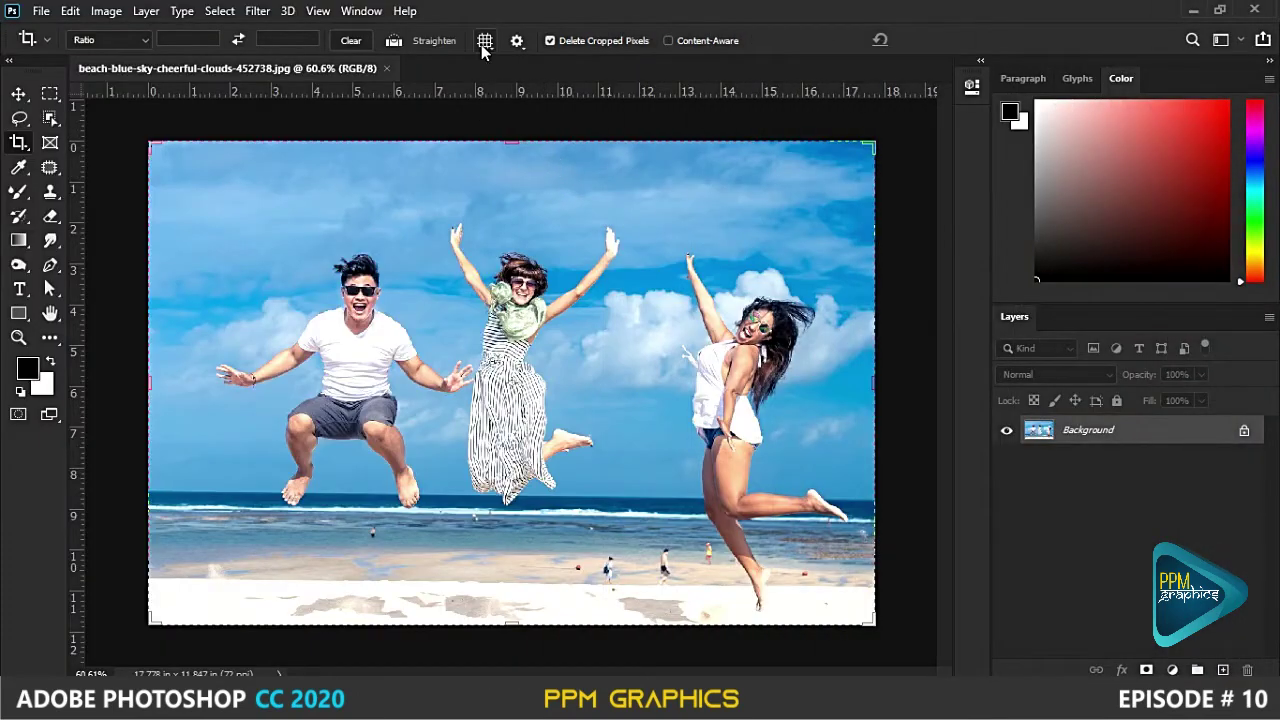
- Review the Crop tool's overlay options for the beach photo
{"action": "left_click", "coordinate": [486, 45]}
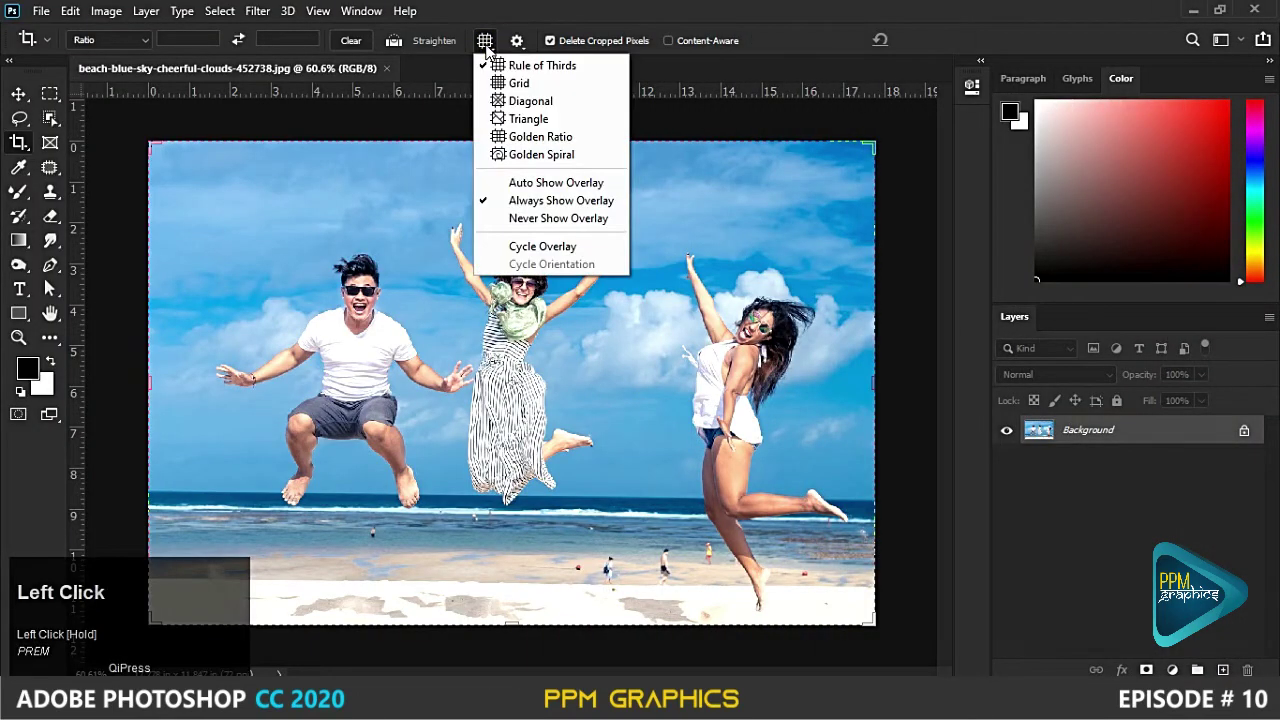
{"action": "left_click", "coordinate": [390, 200]}
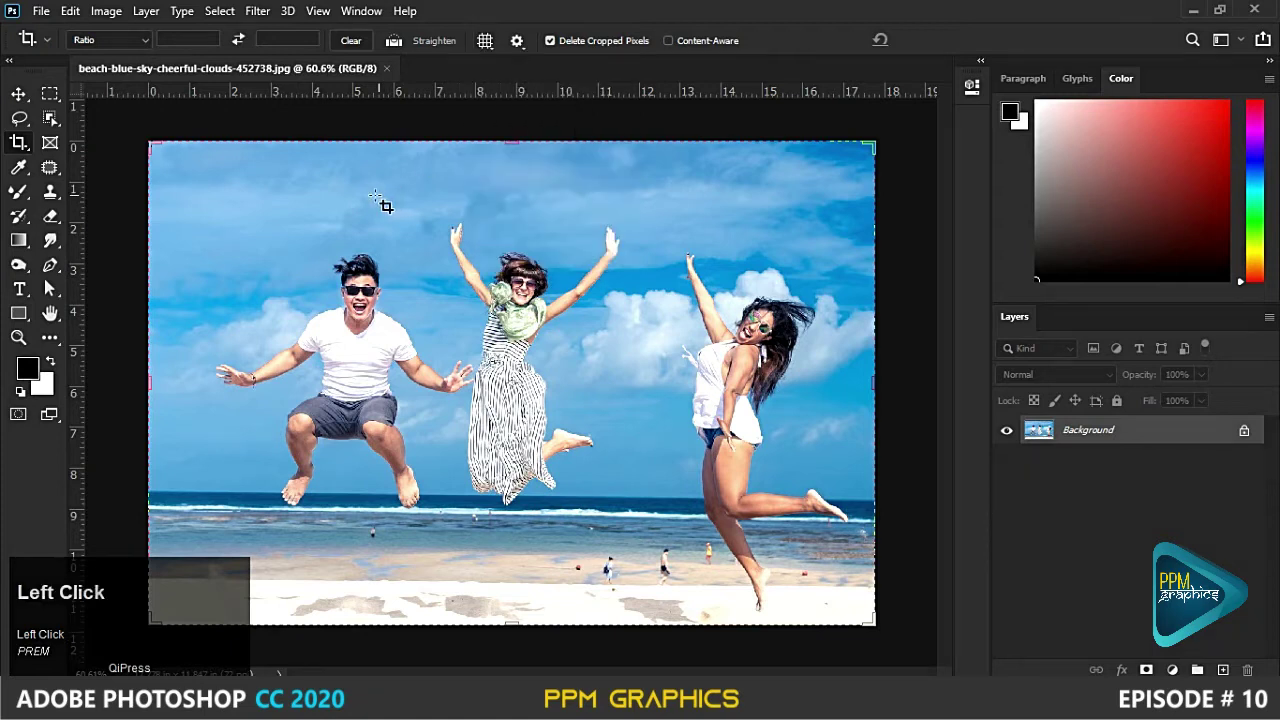
- Draw a crop frame about 11 by 8 inches around the jumping people in the beach photo and set its overlay to Grid
{"action": "left_click_drag", "start_coordinate": [277, 180], "coordinate": [740, 547]}
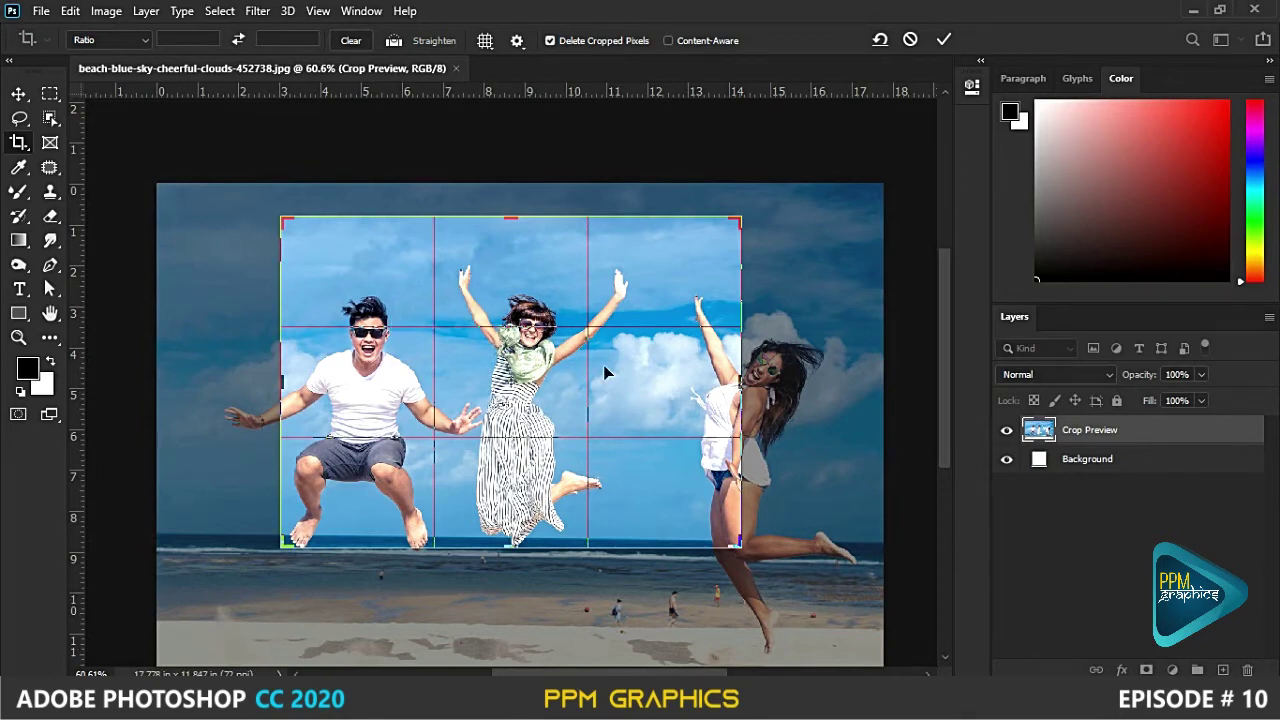
{"action": "left_click_drag", "start_coordinate": [485, 40], "coordinate": [562, 66]}
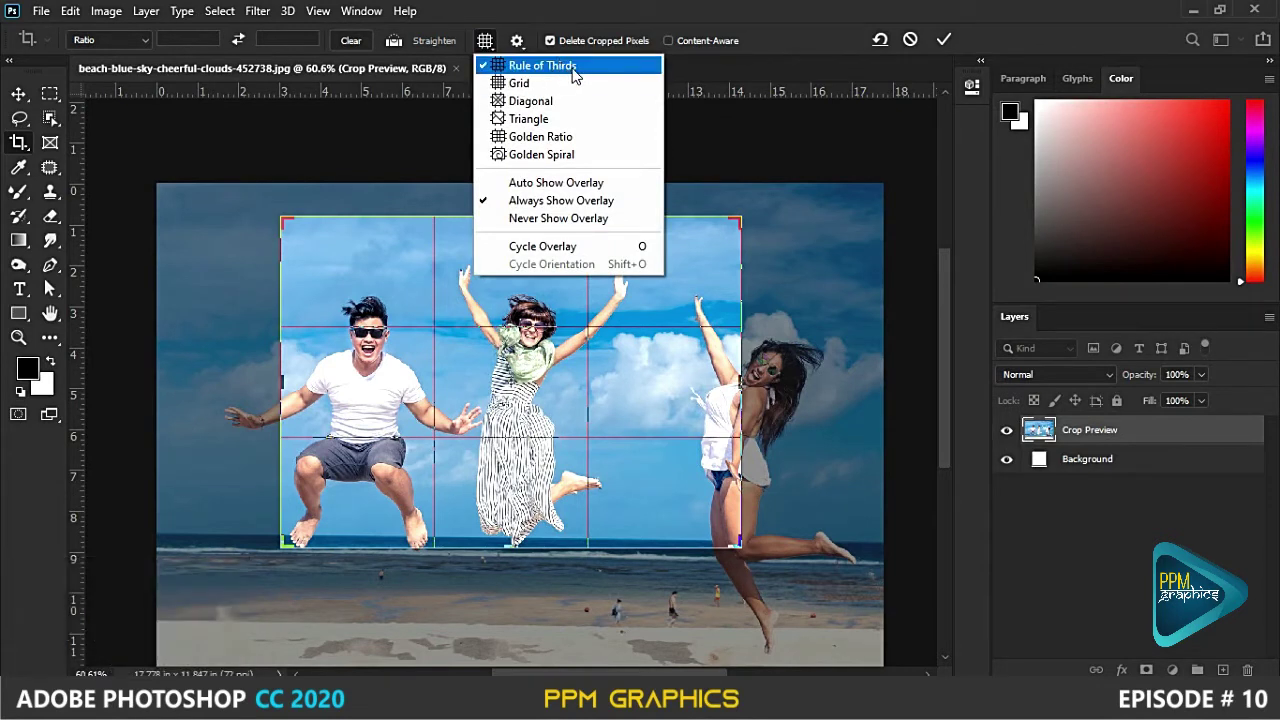
{"action": "left_click", "coordinate": [534, 86]}
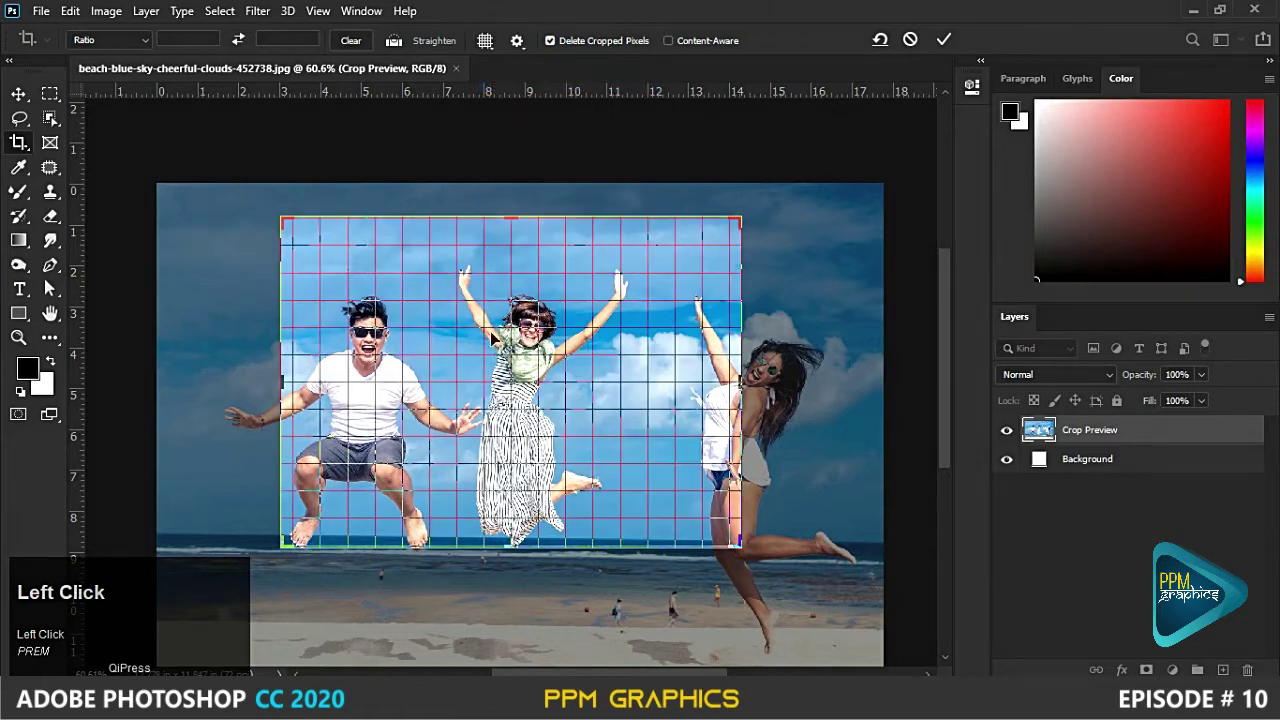
- Try the Diagonal, Triangle, Golden Ratio and Golden Spiral overlays, return to Rule of Thirds and cancel the crop
{"action": "left_click", "coordinate": [484, 40]}
{"action": "left_click", "coordinate": [508, 100]}
{"action": "left_click", "coordinate": [484, 40]}
{"action": "left_click", "coordinate": [505, 119]}
{"action": "left_click", "coordinate": [484, 40]}
{"action": "left_click", "coordinate": [515, 138]}
{"action": "left_click", "coordinate": [484, 40]}
{"action": "left_click", "coordinate": [512, 154]}
{"action": "left_click", "coordinate": [485, 41]}
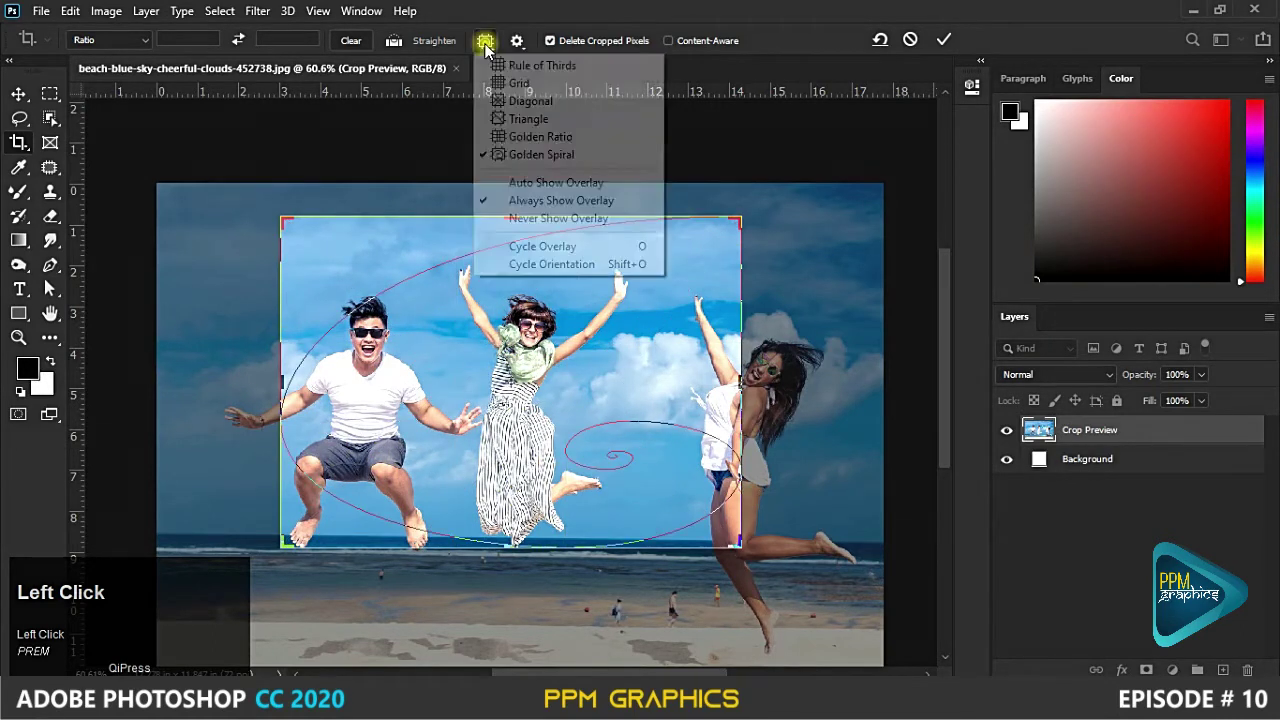
{"action": "left_click", "coordinate": [545, 69]}
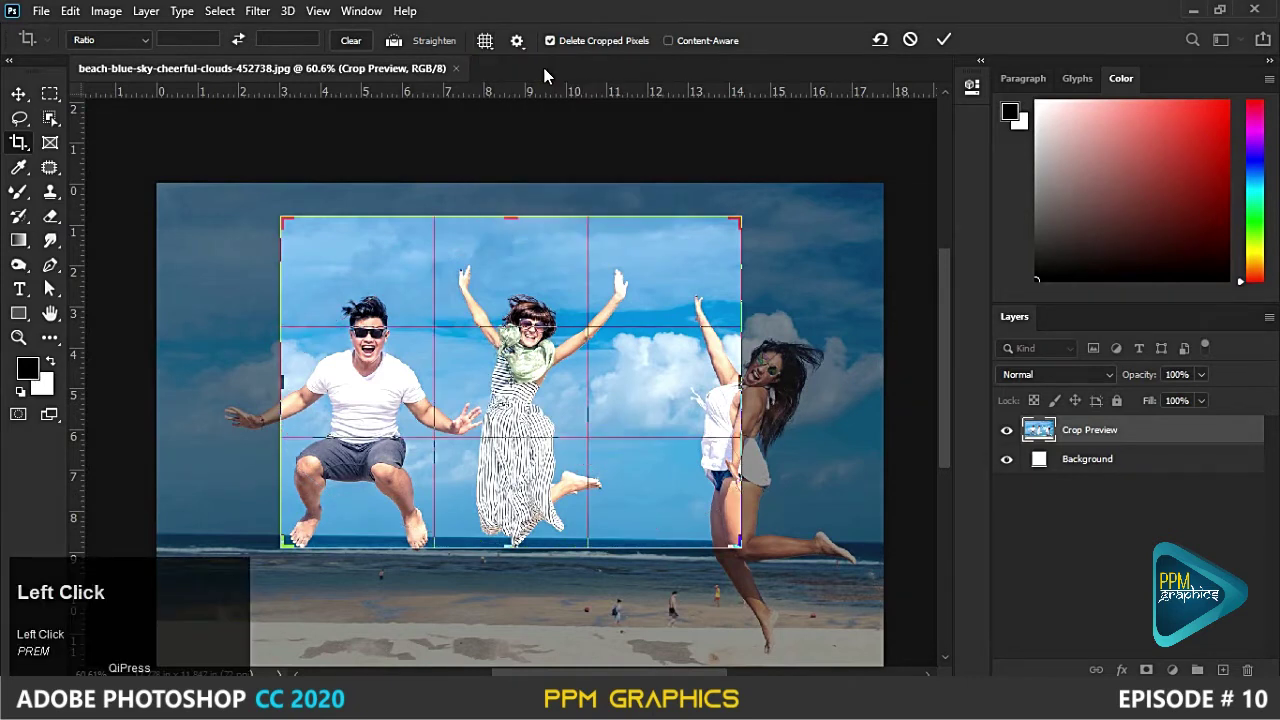
{"action": "key", "text": "Escape"}
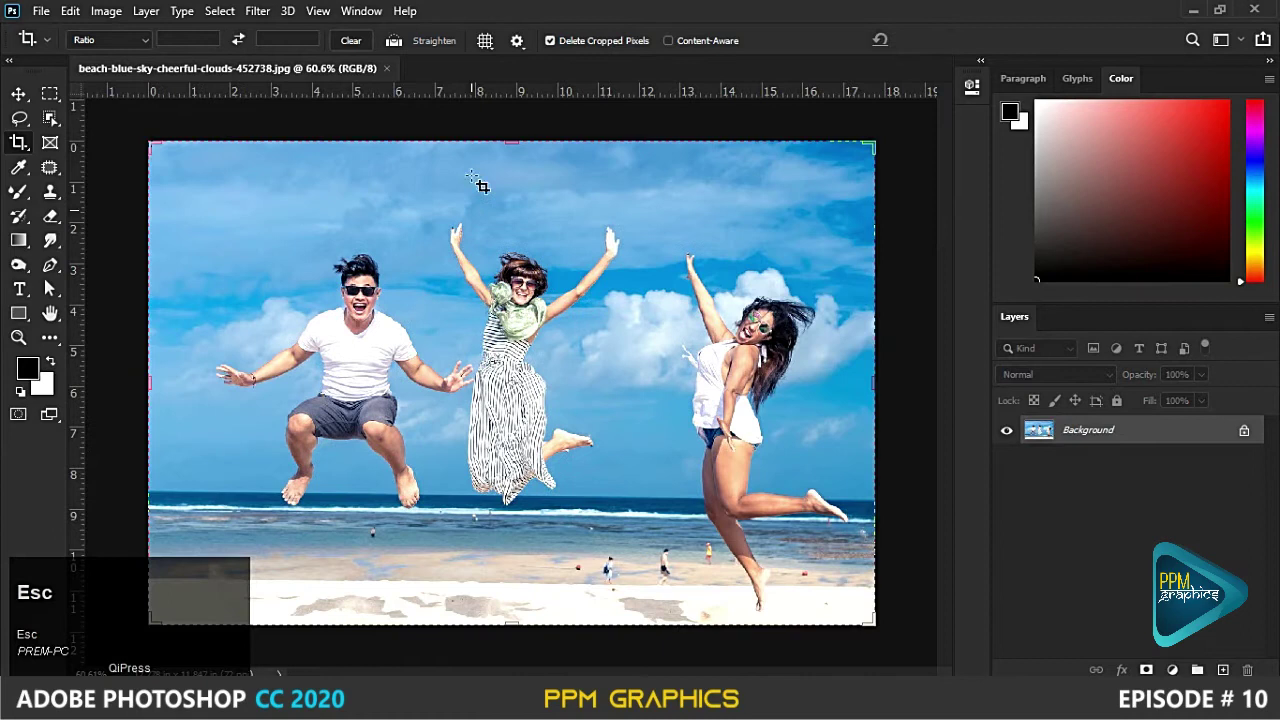
- Enable Auto Show Overlay, draw a crop frame about 10 by 8 inches over the jumping people, and test the overlay inside it
{"action": "left_click_drag", "start_coordinate": [485, 40], "coordinate": [536, 185]}
{"action": "left_click_drag", "start_coordinate": [313, 178], "coordinate": [724, 510]}
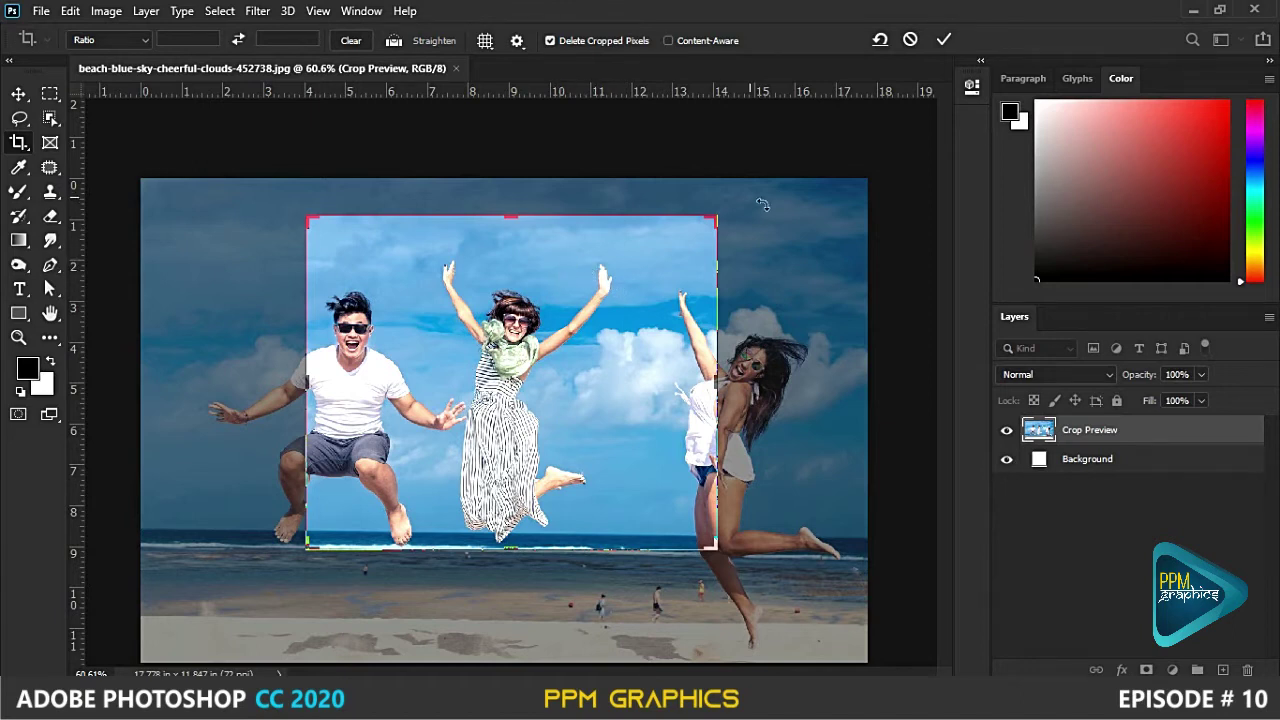
{"action": "left_click", "coordinate": [659, 289]}
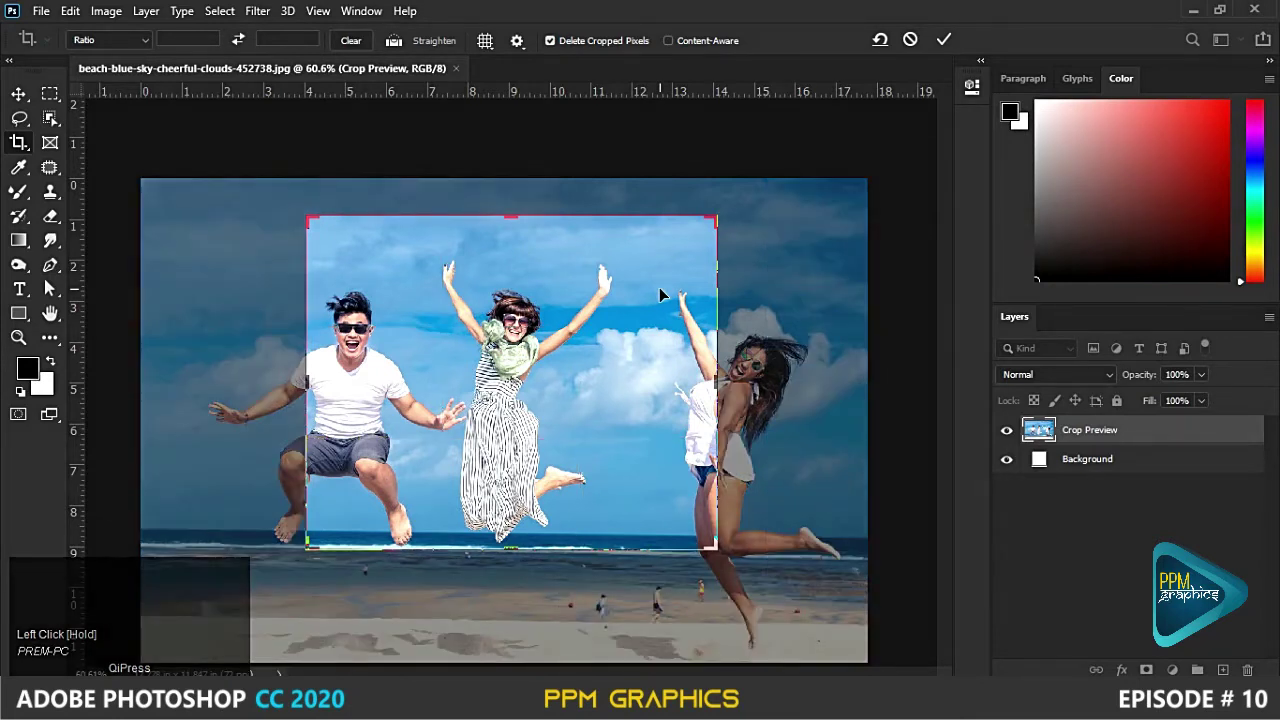
{"action": "left_click", "coordinate": [659, 289]}
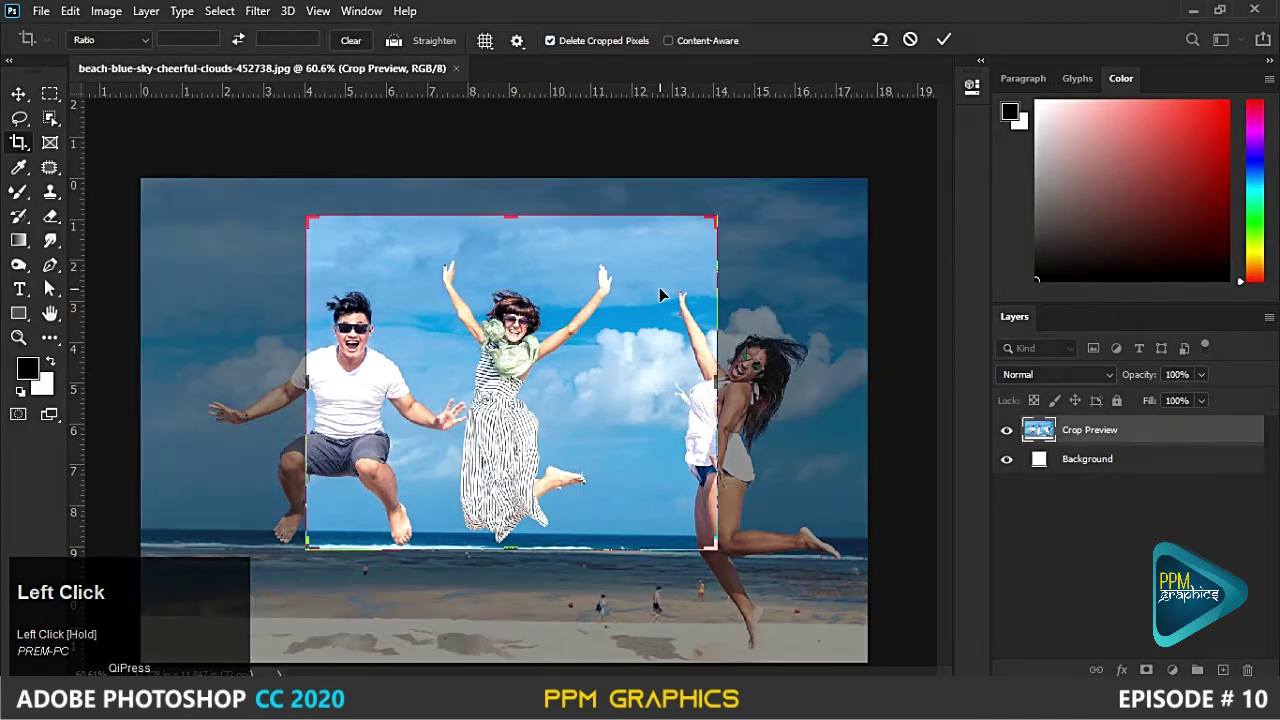
- Switch the crop overlay display to Always Show Overlay and after that to Never Show Overlay
{"action": "left_click", "coordinate": [485, 40]}
{"action": "left_click", "coordinate": [545, 203]}
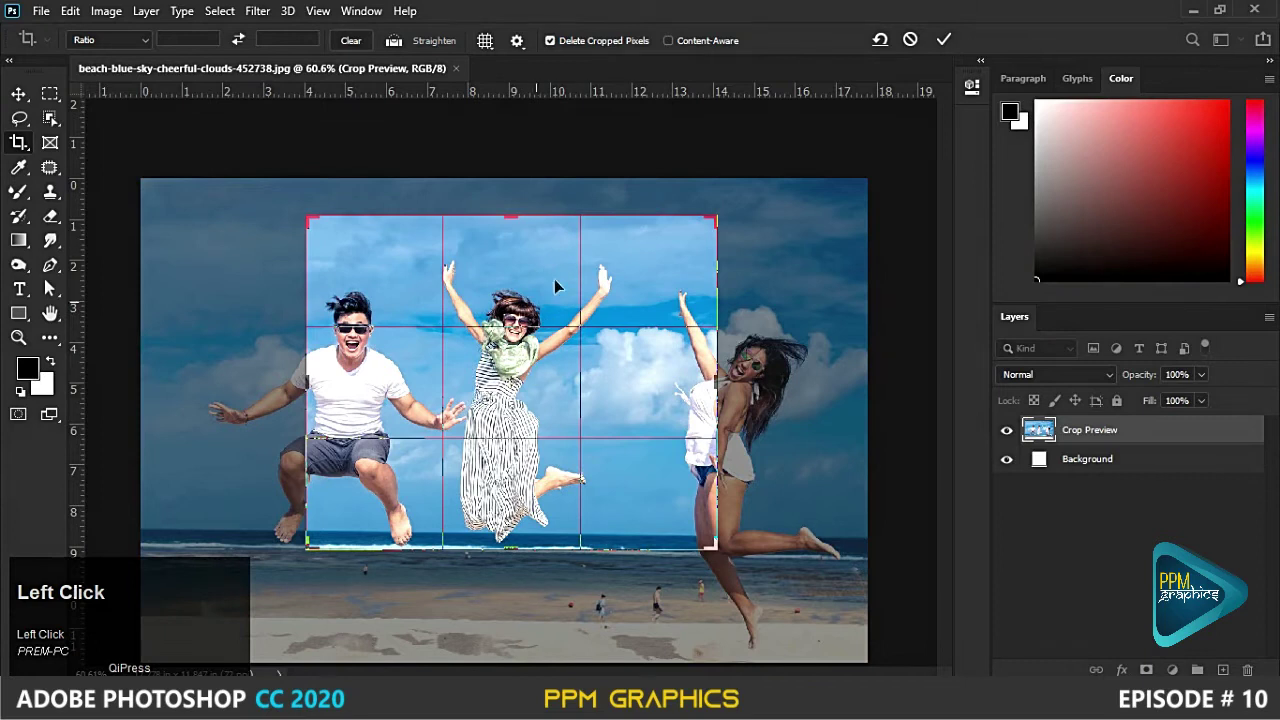
{"action": "left_click", "coordinate": [485, 40]}
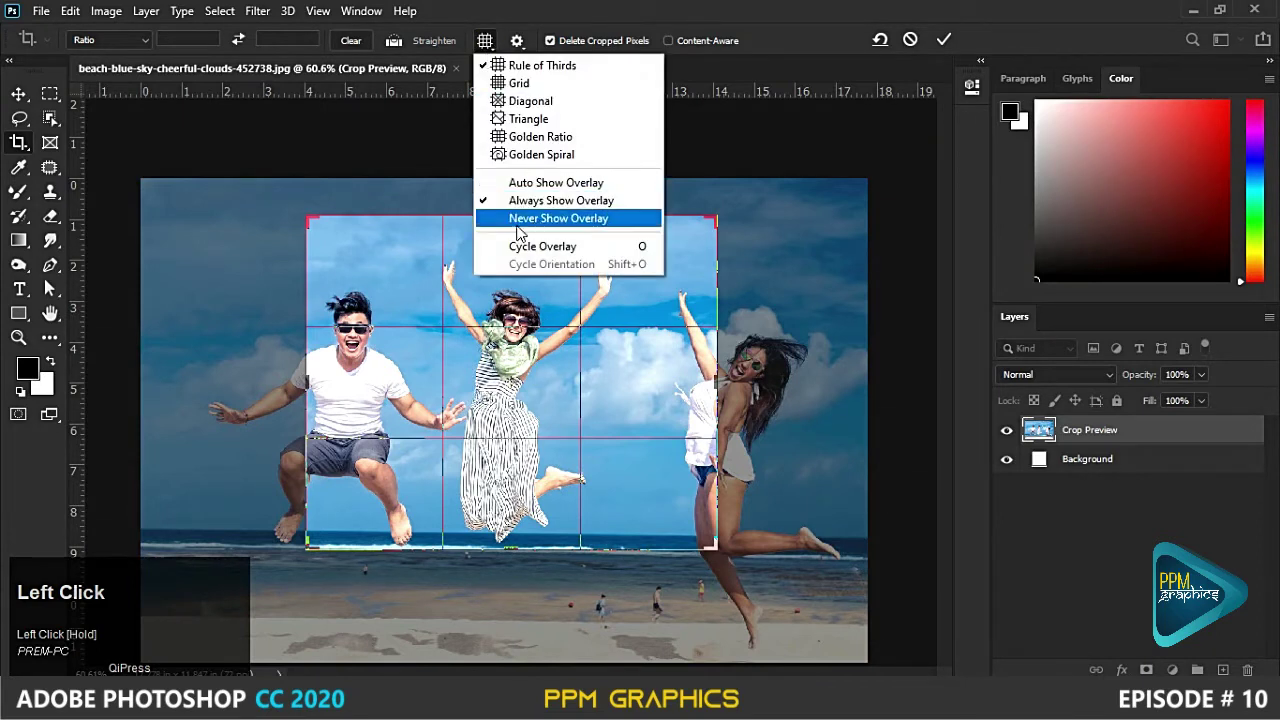
{"action": "left_click", "coordinate": [584, 216]}
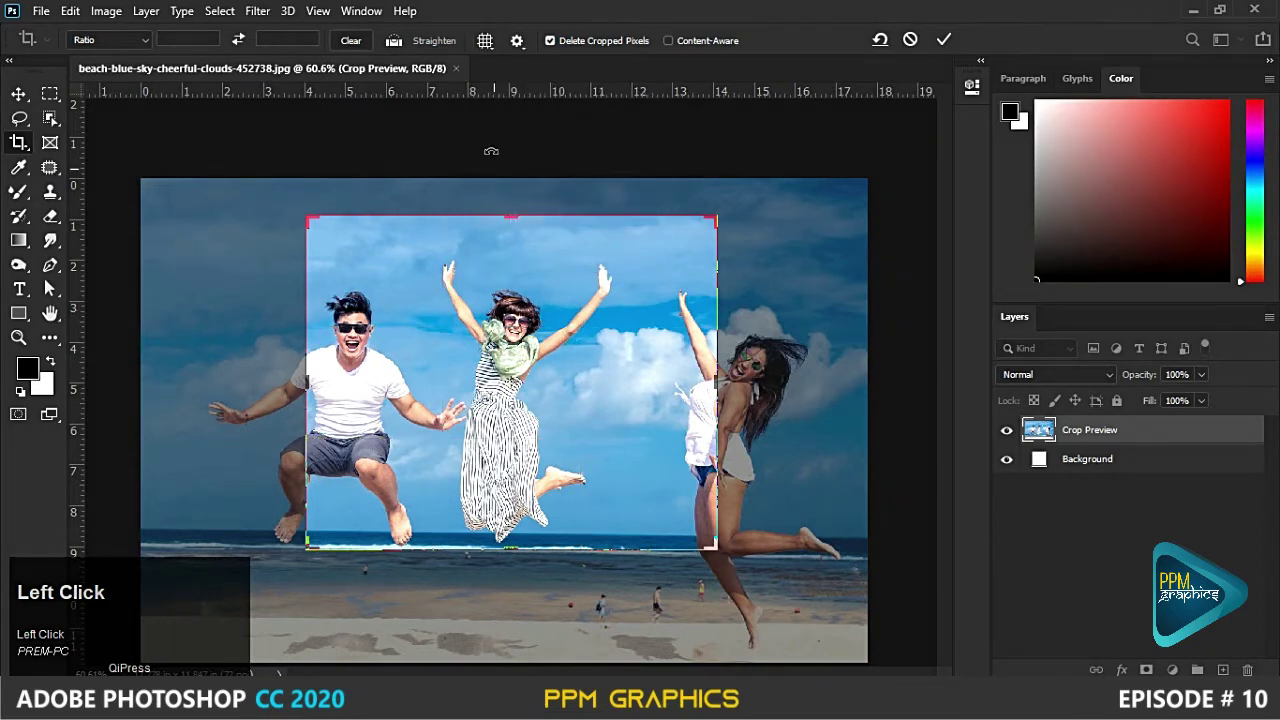
- Set the crop overlay display back to Auto Show Overlay and test it by grabbing the crop frame
{"action": "left_click", "coordinate": [485, 40]}
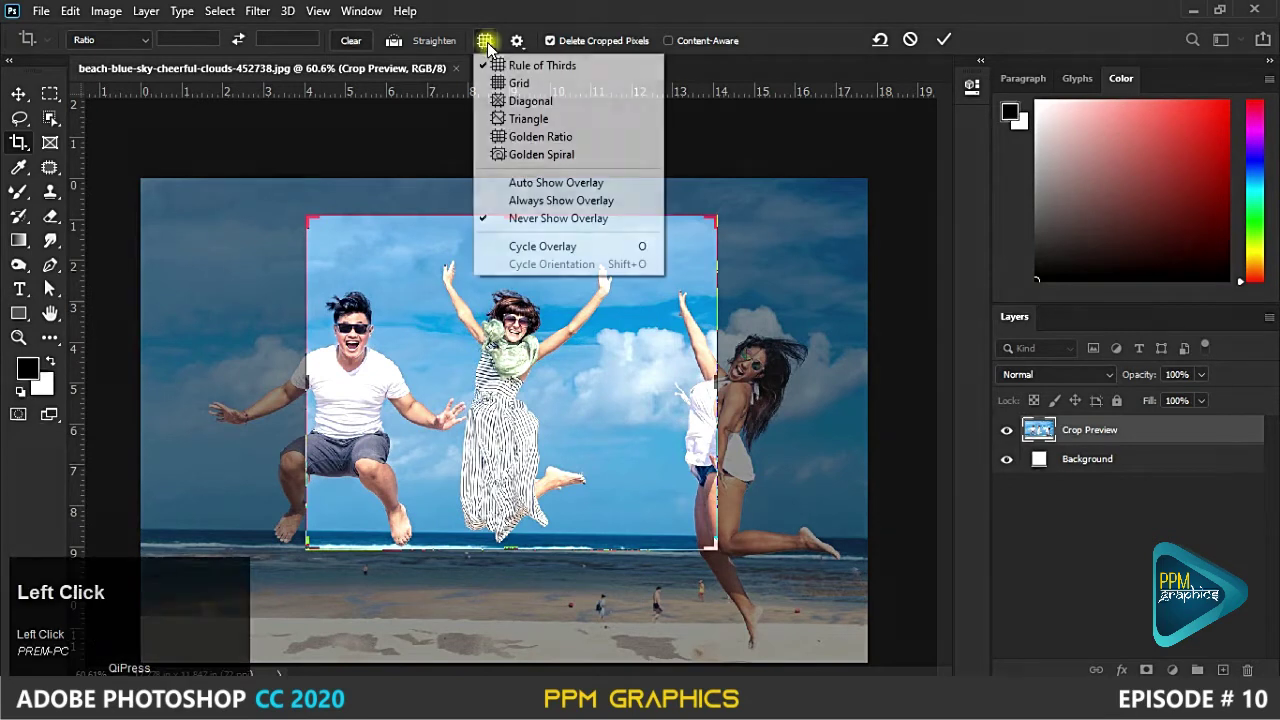
{"action": "left_click", "coordinate": [557, 184]}
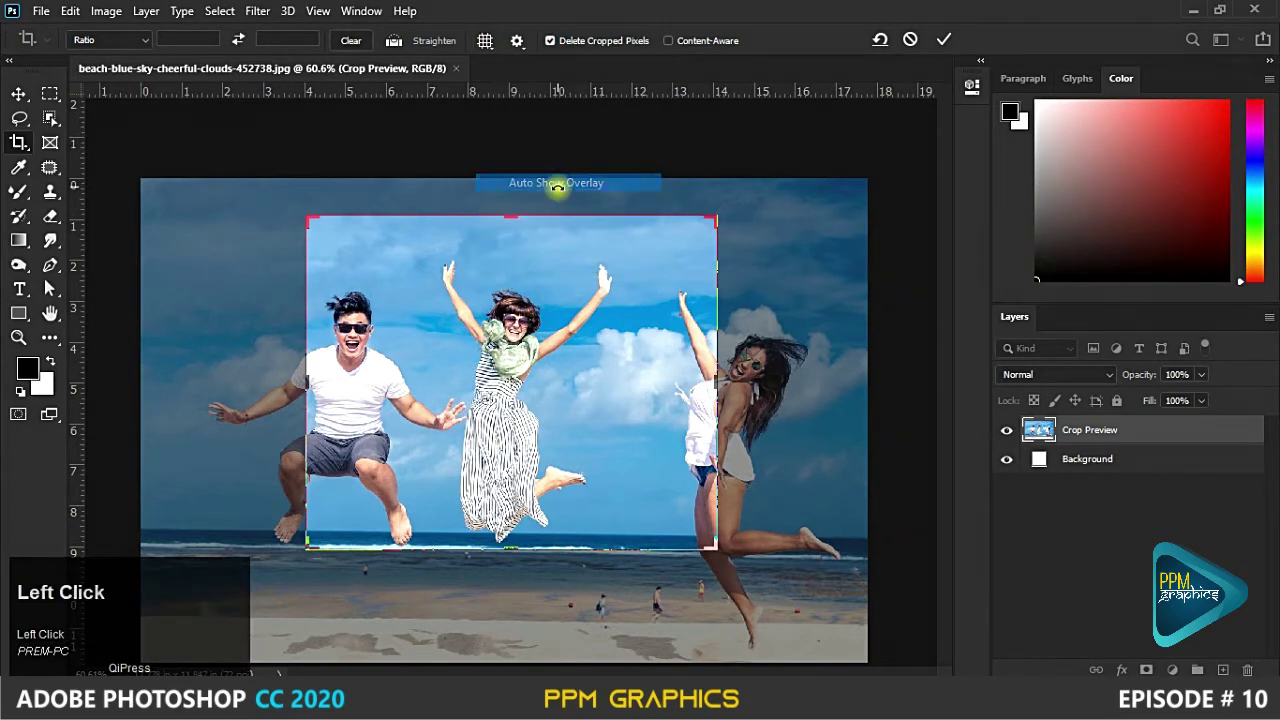
{"action": "left_click_drag", "start_coordinate": [581, 265], "coordinate": [582, 270]}
{"action": "left_click", "coordinate": [582, 270]}
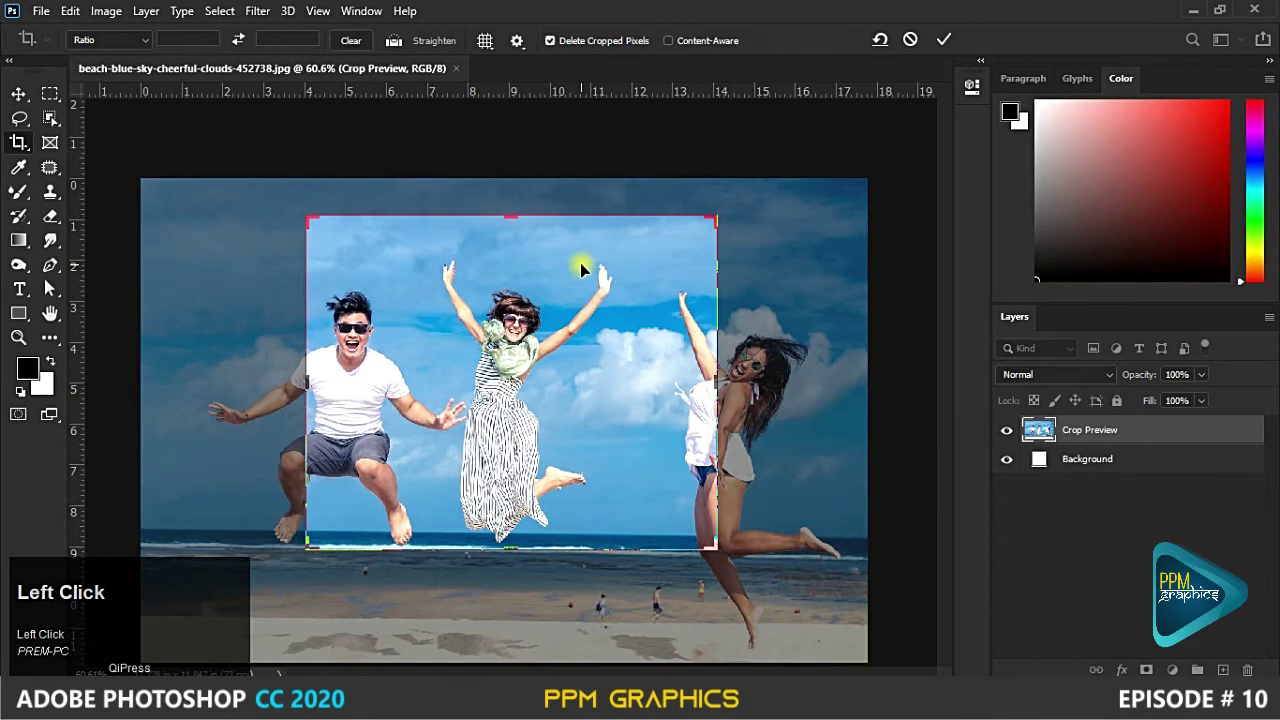
- Compare Always Show Overlay with Never Show Overlay on the crop frame and leave Always Show Overlay active
{"action": "left_click", "coordinate": [485, 40]}
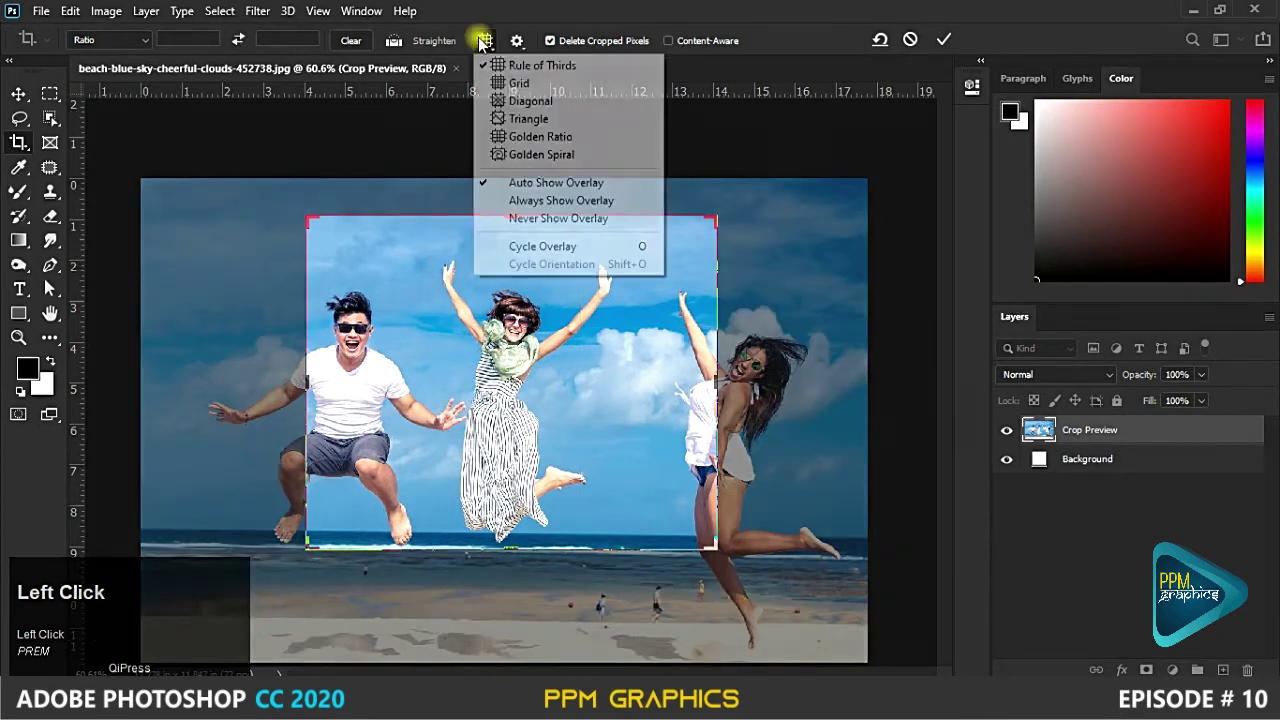
{"action": "left_click", "coordinate": [550, 201]}
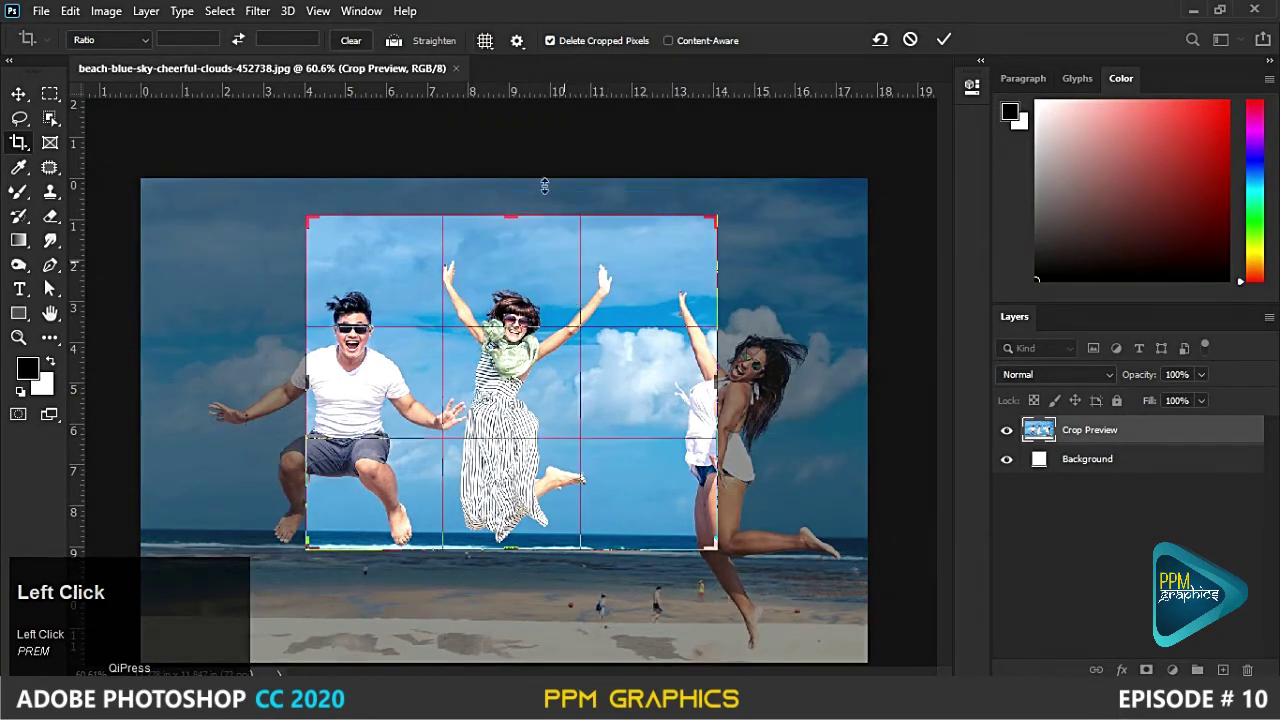
{"action": "left_click", "coordinate": [487, 42]}
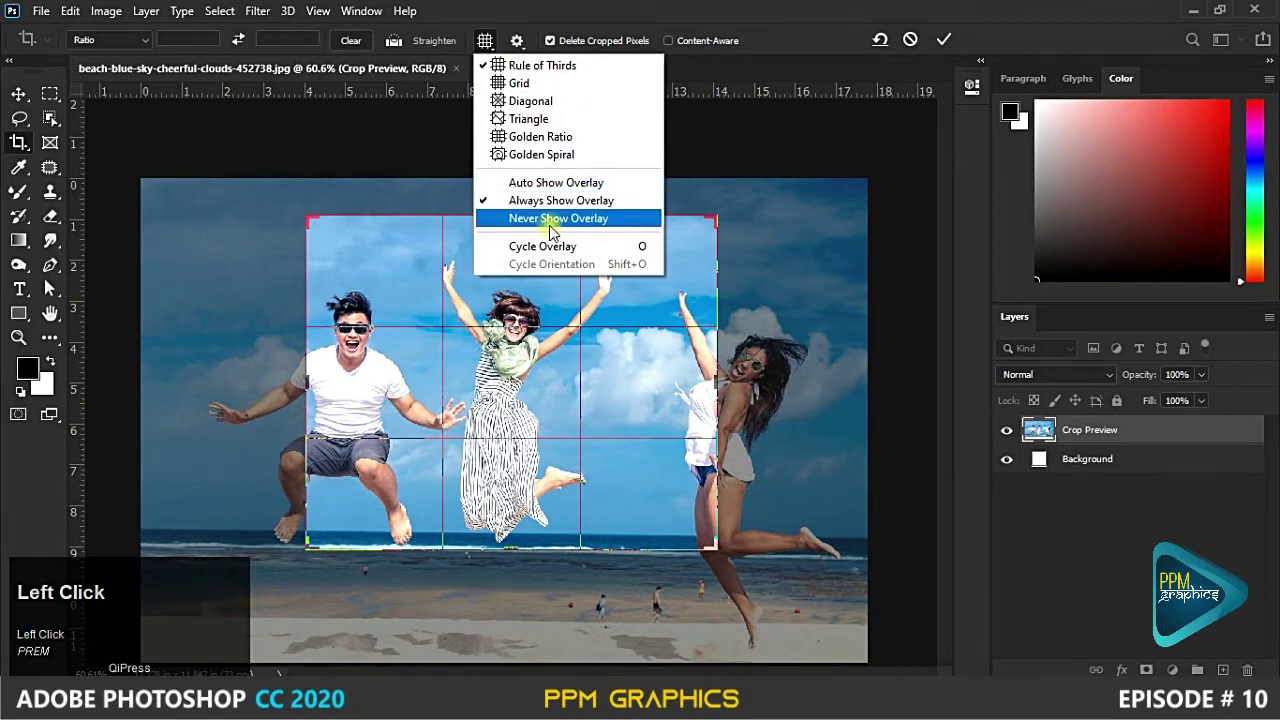
{"action": "left_click", "coordinate": [580, 216]}
{"action": "left_click_drag", "start_coordinate": [488, 46], "coordinate": [606, 201]}
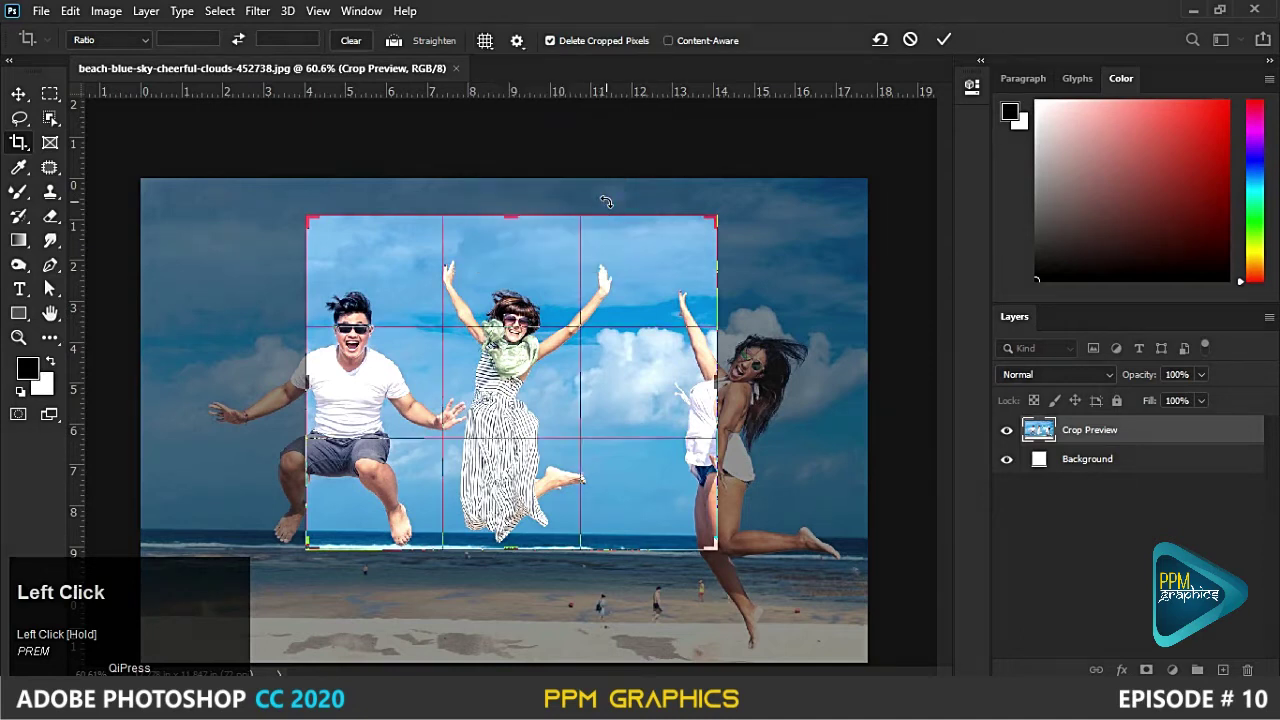
- Use Cycle Overlay to change the crop frame's overlay from Rule of Thirds to Grid
{"action": "left_click_drag", "start_coordinate": [485, 40], "coordinate": [575, 255]}
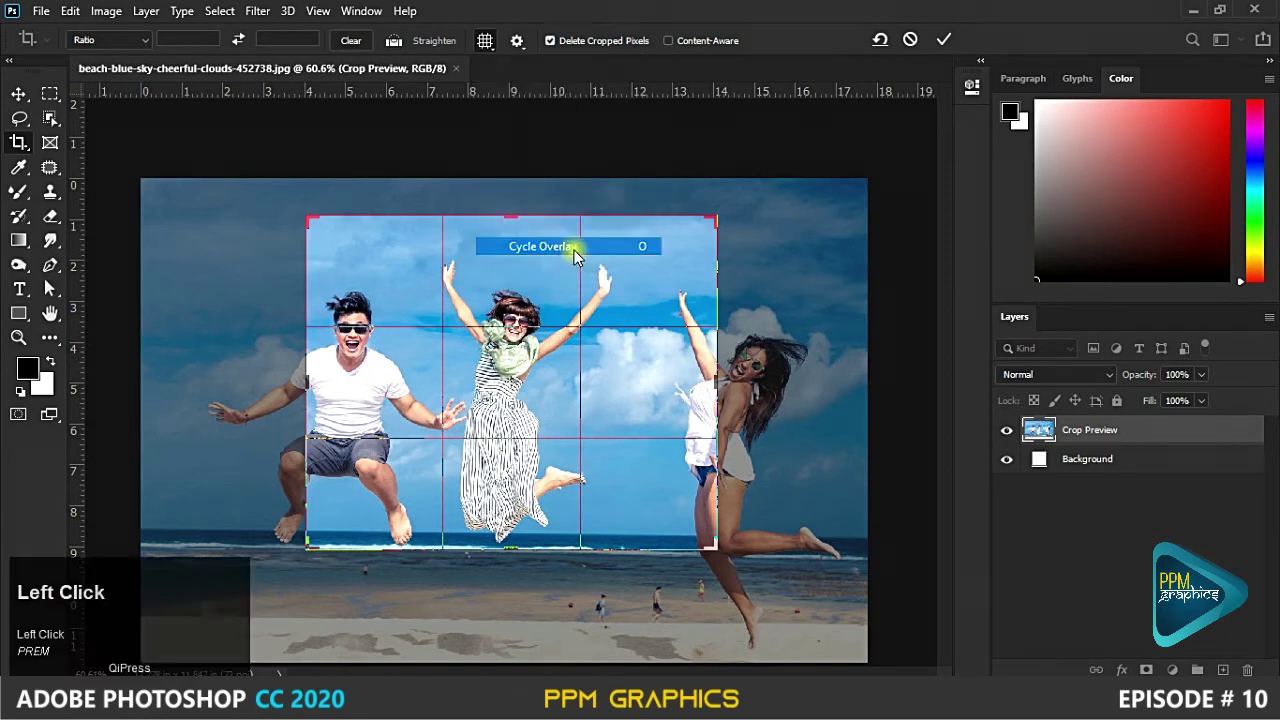
{"action": "left_click", "coordinate": [486, 42]}
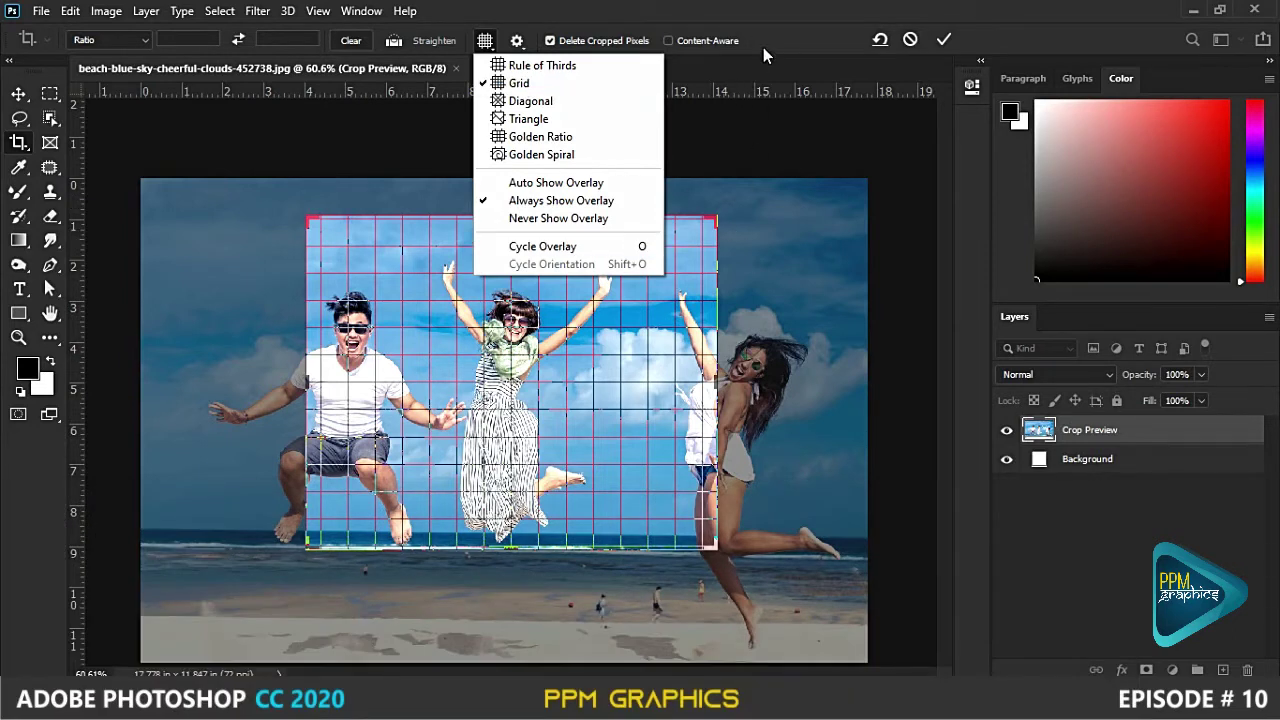
{"action": "left_click", "coordinate": [764, 43]}
- Cycle the crop frame repeatedly through all overlay types and stop at Grid
{"action": "key", "text": "o"}
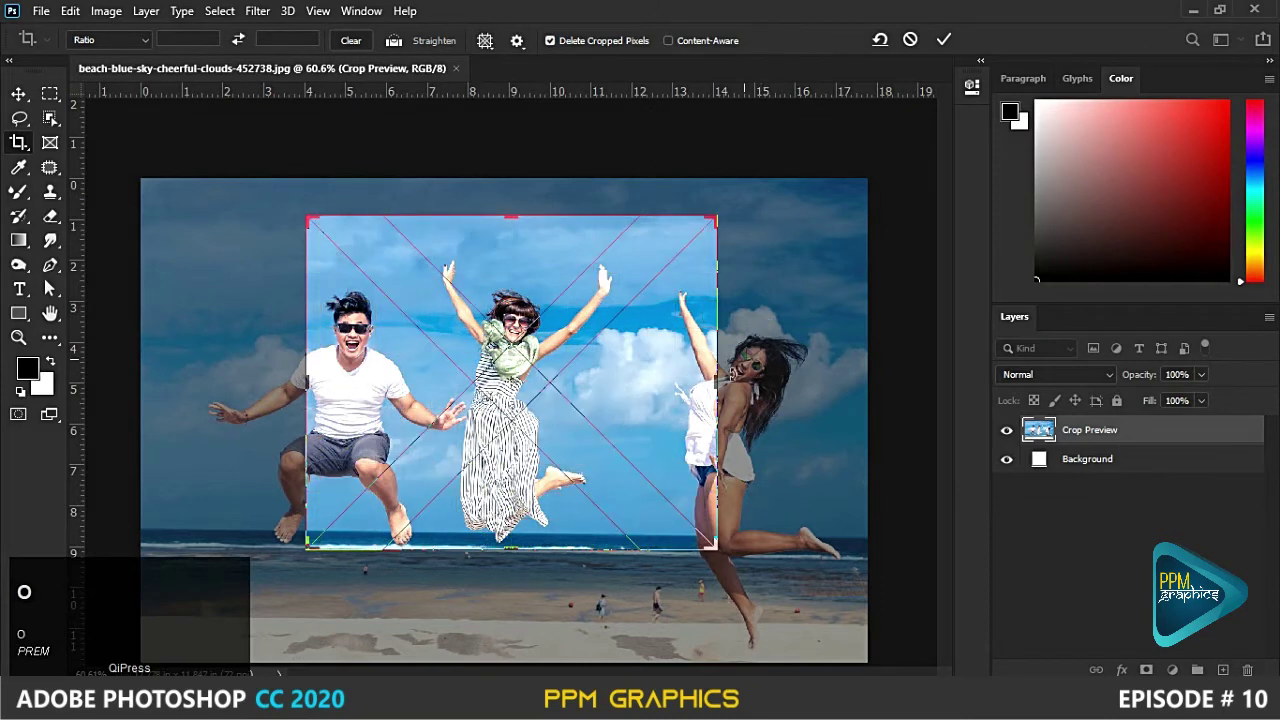
{"action": "key", "text": "o"}
{"action": "key", "text": "o"}
{"action": "key", "text": "o"}
{"action": "key", "text": "o"}
{"action": "key", "text": "o"}
{"action": "key", "text": "o"}
{"action": "key", "text": "o"}
{"action": "key", "text": "o"}
{"action": "key", "text": "o"}
{"action": "key", "text": "o"}
{"action": "key", "text": "o"}
{"action": "key", "text": "o"}
{"action": "key", "text": "o"}
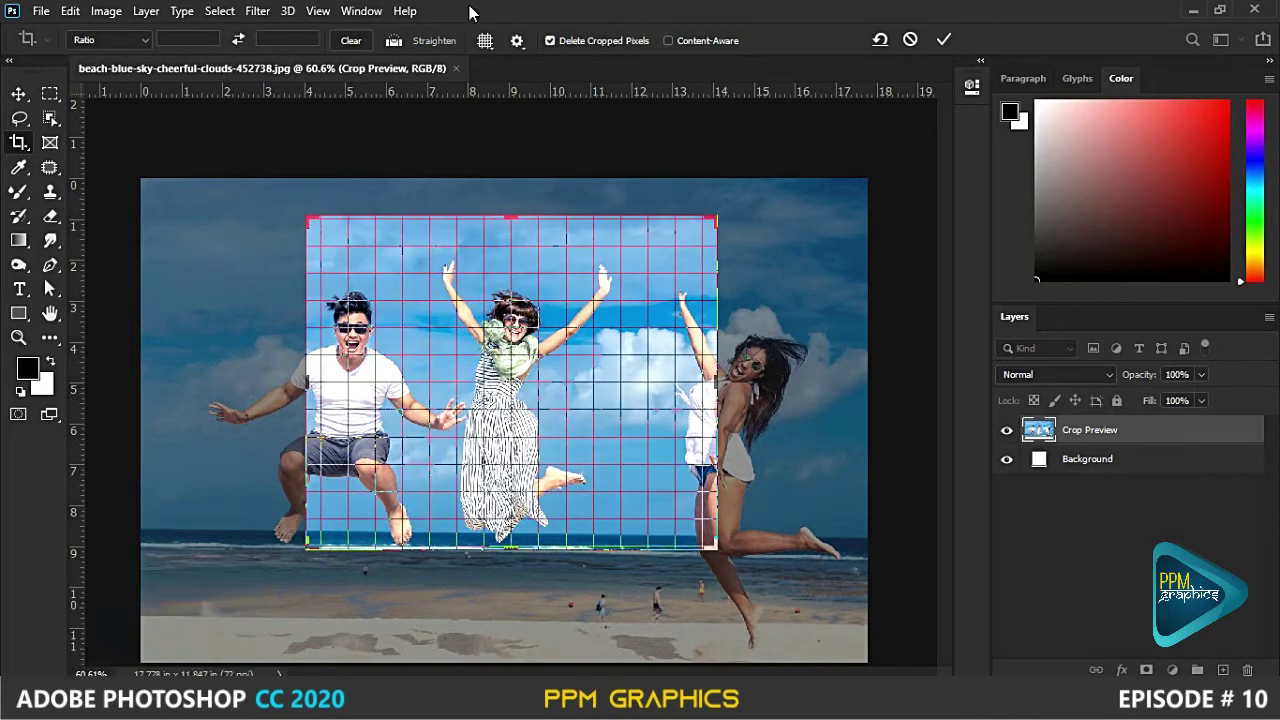
- Set the crop overlay to Triangle and cycle its orientation repeatedly
{"action": "left_click", "coordinate": [484, 42]}
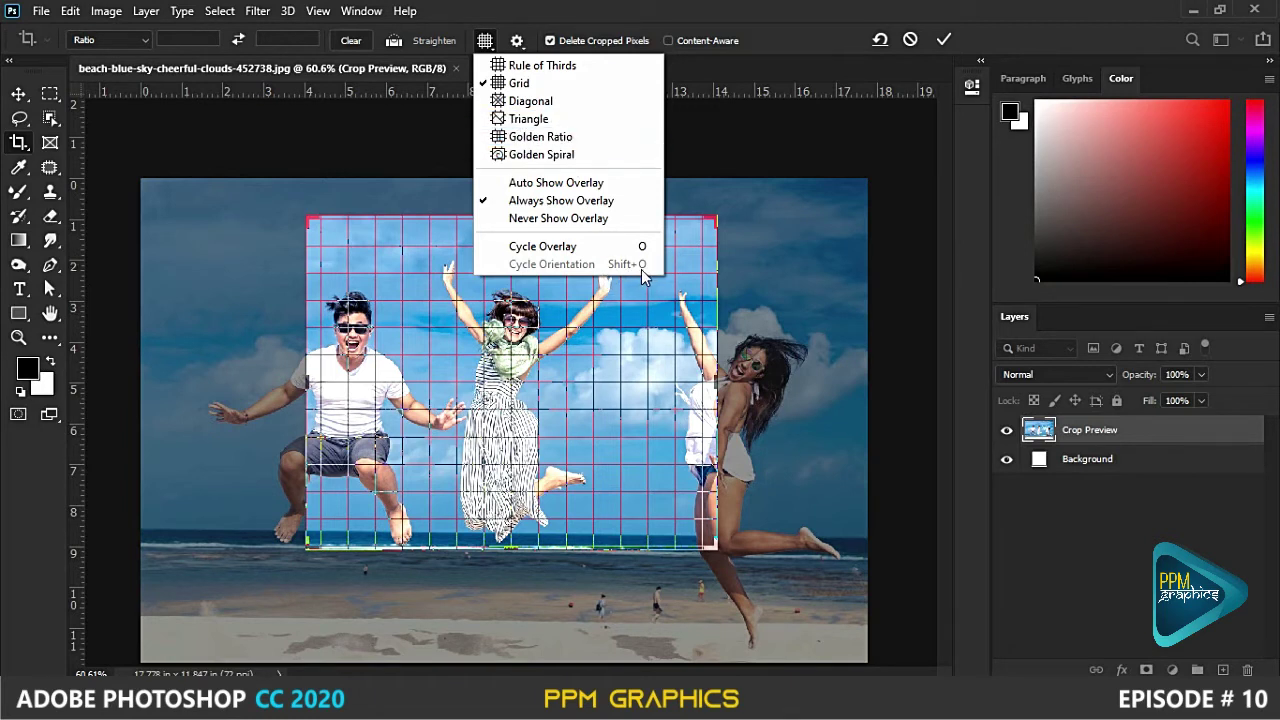
{"action": "left_click", "coordinate": [540, 118]}
{"action": "left_click_drag", "start_coordinate": [485, 40], "coordinate": [603, 268]}
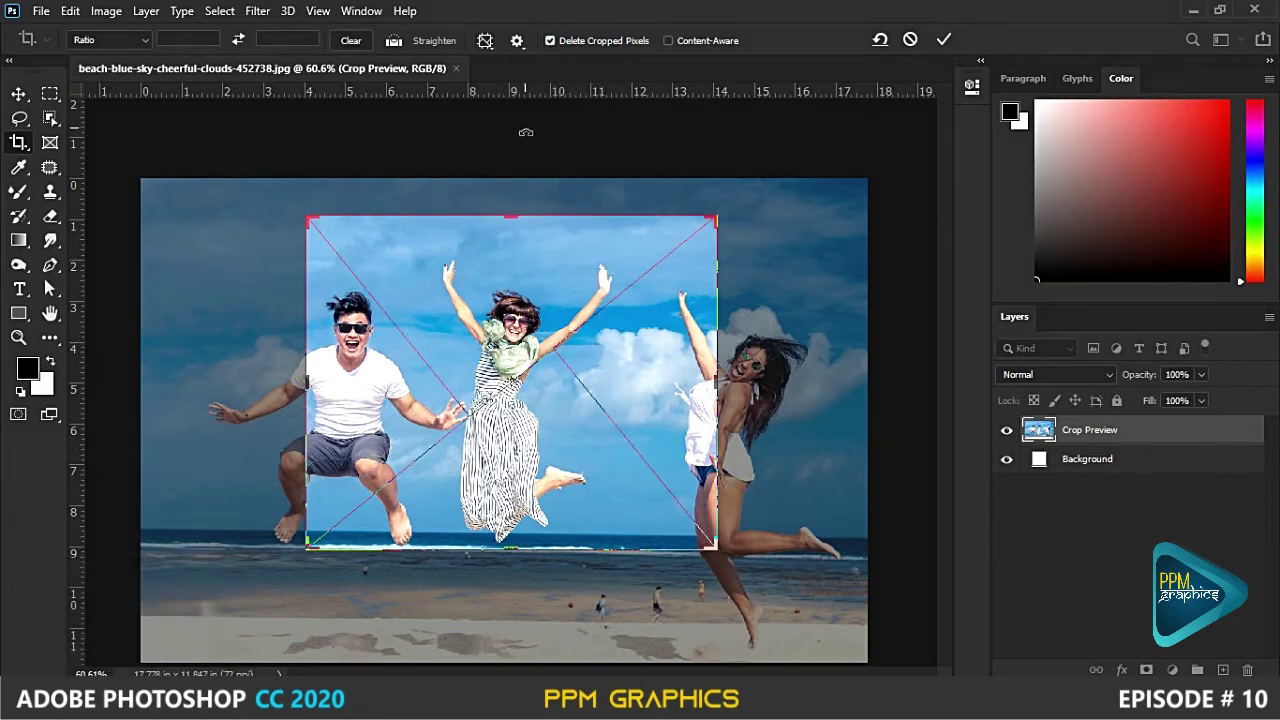
{"action": "key", "text": "shift+o"}
{"action": "key", "text": "shift+o"}
{"action": "key", "text": "shift+o"}
{"action": "key", "text": "shift+o"}
{"action": "key", "text": "shift+o"}
{"action": "key", "text": "shift+o"}
{"action": "key", "text": "shift+o"}
{"action": "key", "text": "shift+o"}
{"action": "key", "text": "shift+o"}
{"action": "key", "text": "shift+o"}
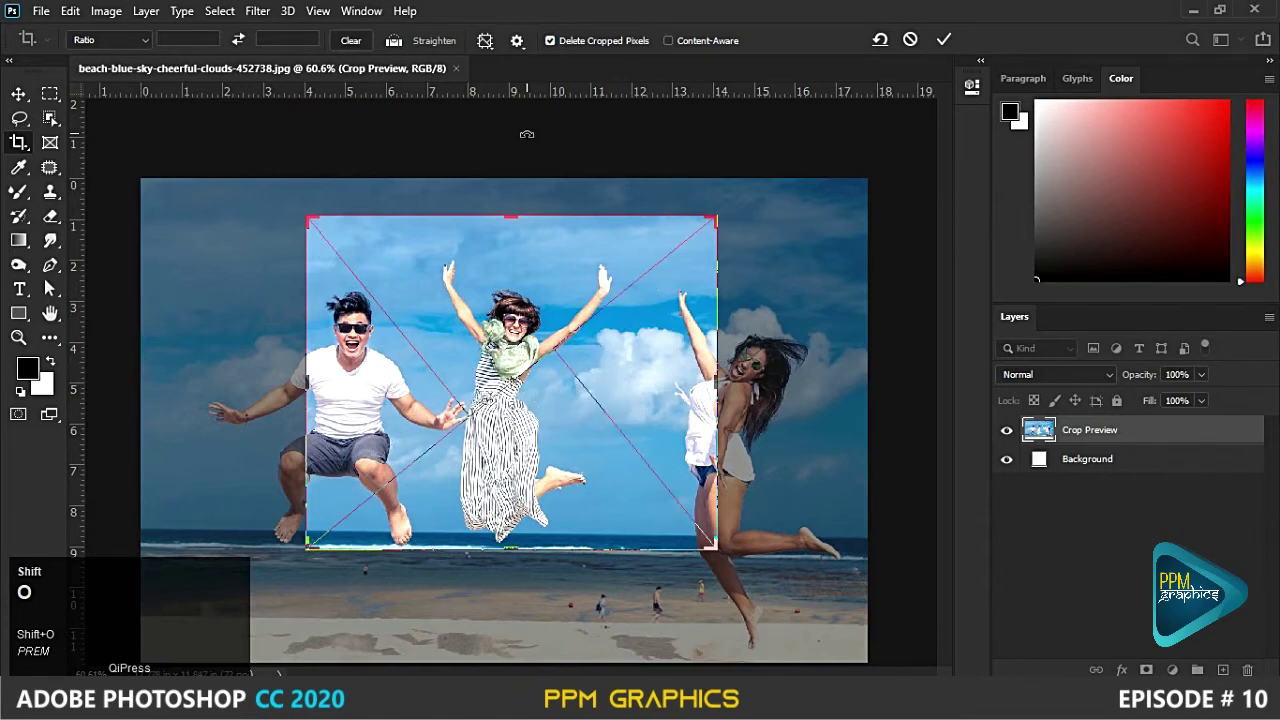
- Set the crop overlay to Golden Spiral and cycle the spiral through its orientations
{"action": "left_click", "coordinate": [485, 40]}
{"action": "left_click", "coordinate": [531, 160]}
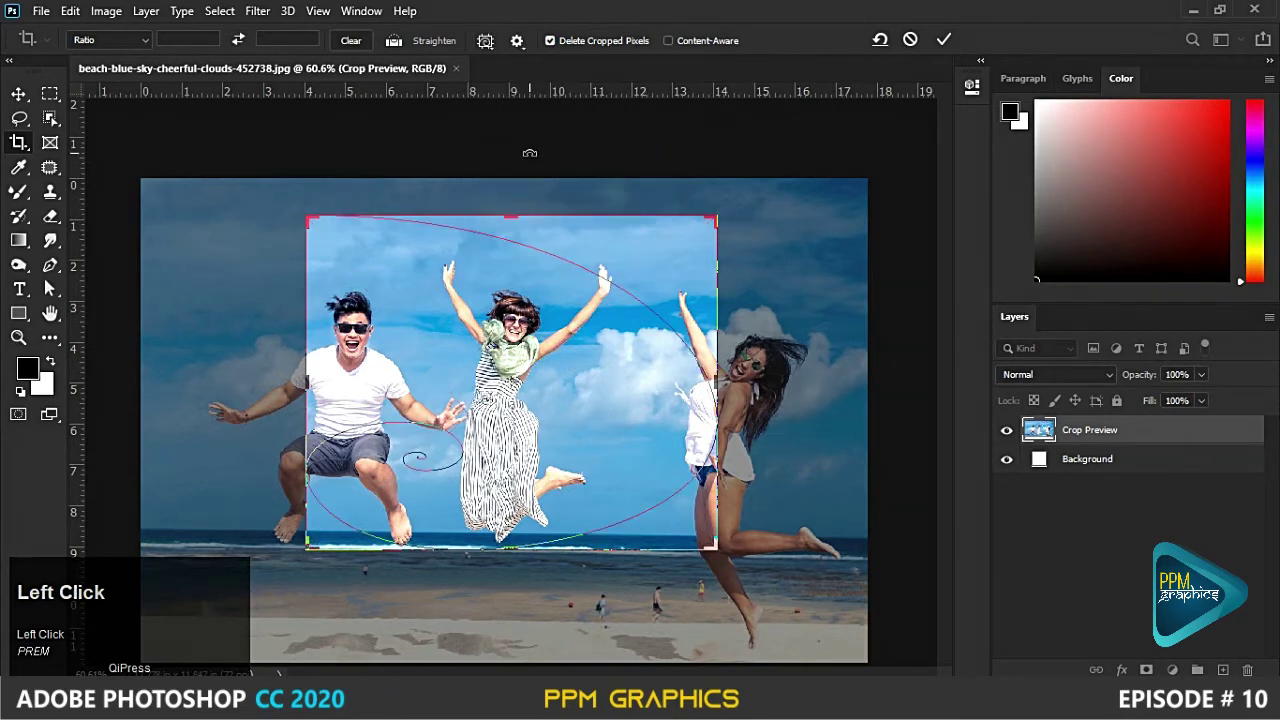
{"action": "key", "text": "shift+o"}
{"action": "key", "text": "shift+o"}
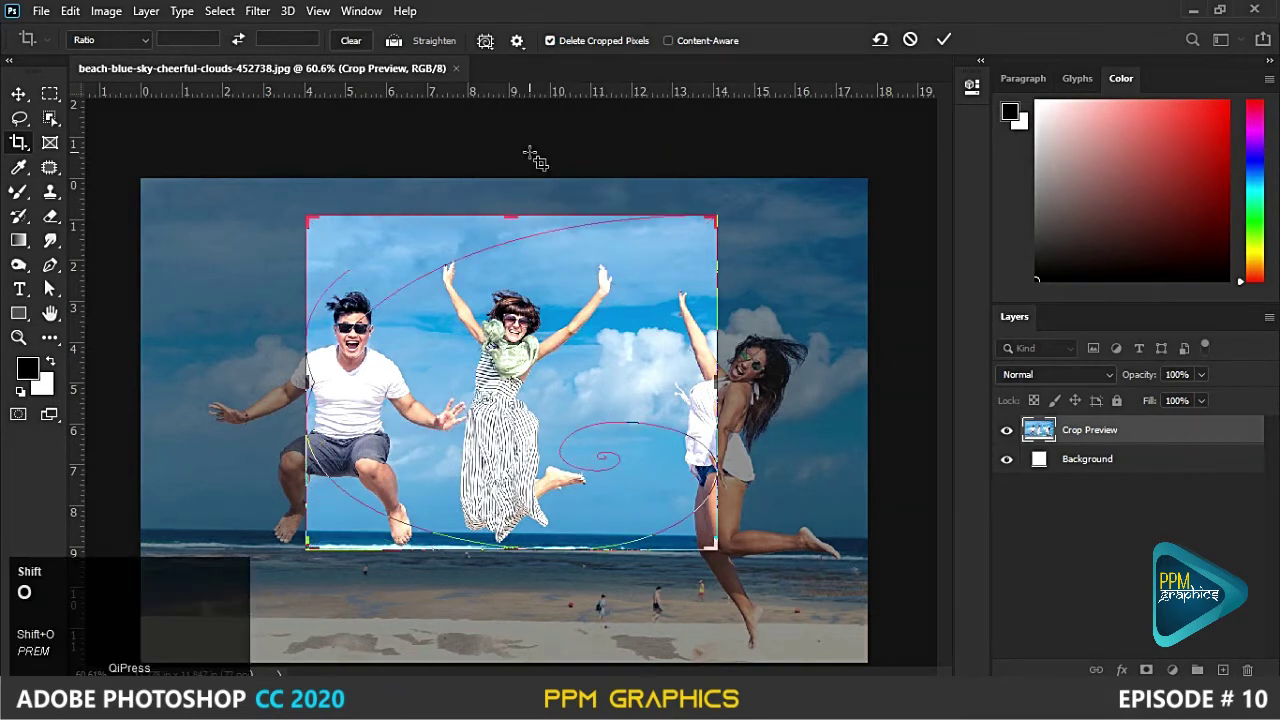
{"action": "key", "text": "shift+o"}
{"action": "key", "text": "shift+o"}
{"action": "key", "text": "shift+o"}
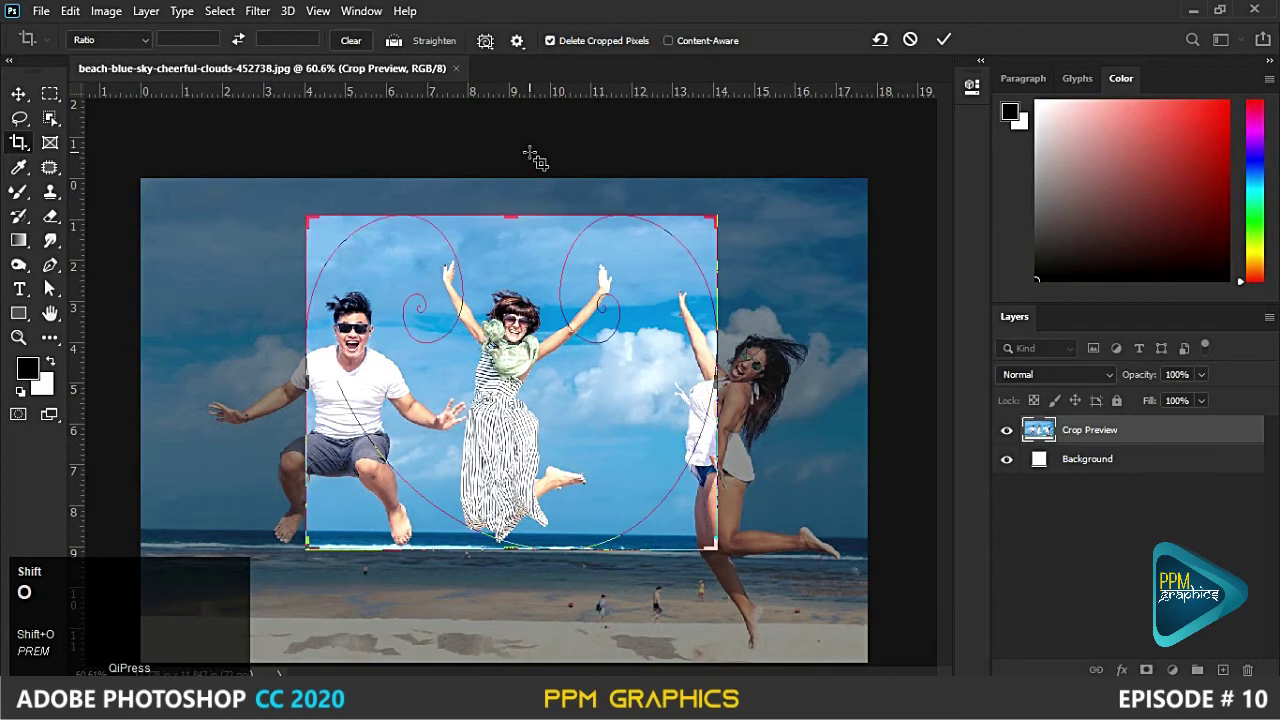
{"action": "key", "text": "shift+o"}
{"action": "key", "text": "shift+o"}
{"action": "key", "text": "shift+o"}
{"action": "key", "text": "shift+o"}
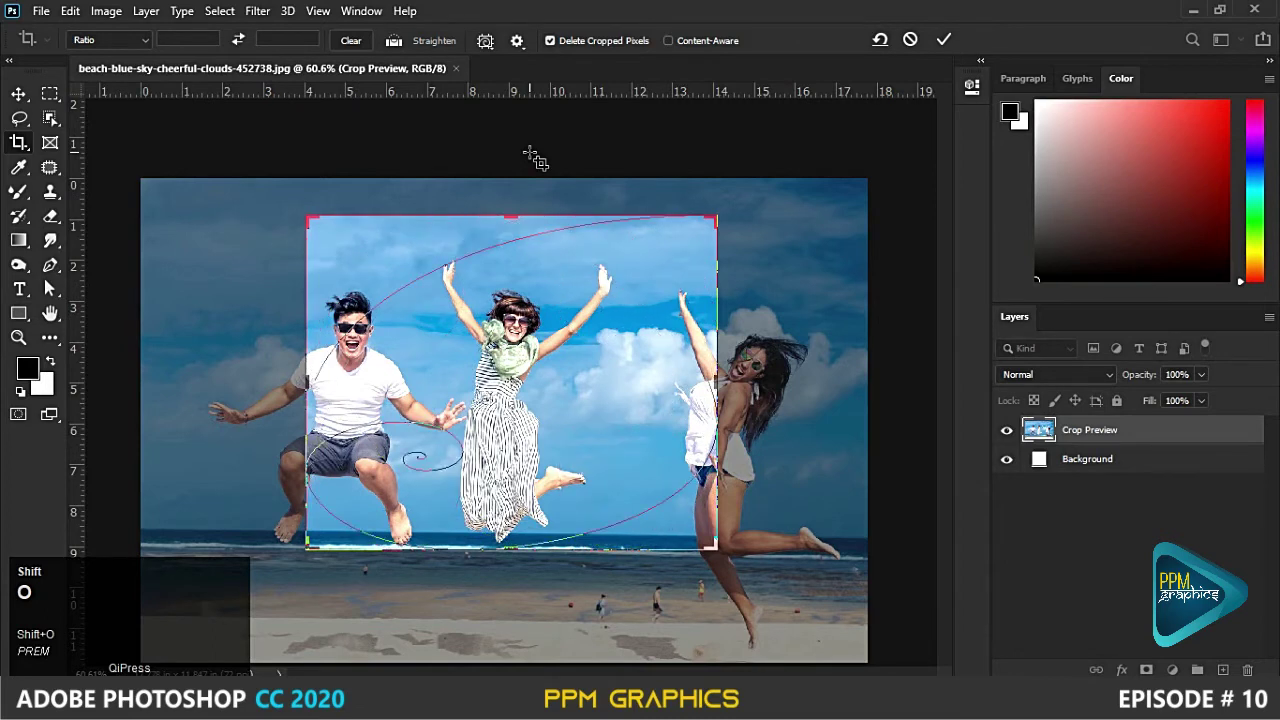
{"action": "key", "text": "shift+o"}
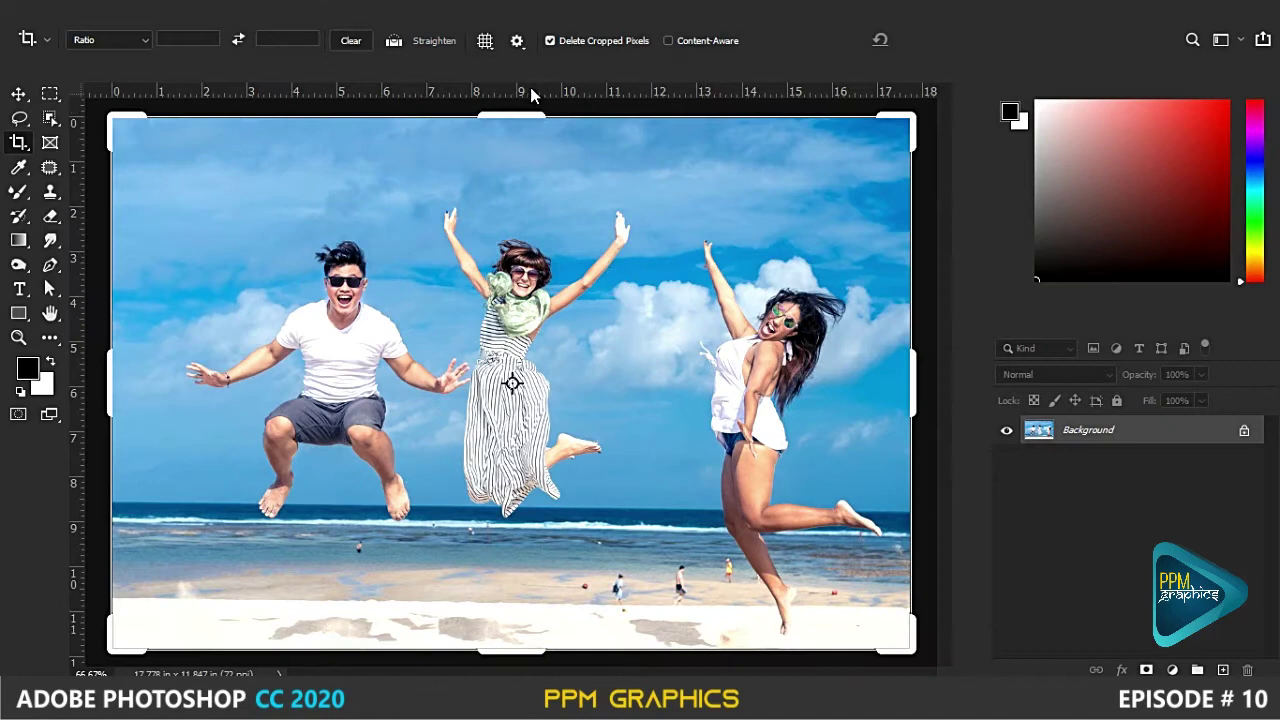
- Draw a crop frame about 11 by 8 inches over the jumping people and enable Classic Mode in the crop options
{"action": "left_click", "coordinate": [517, 41]}
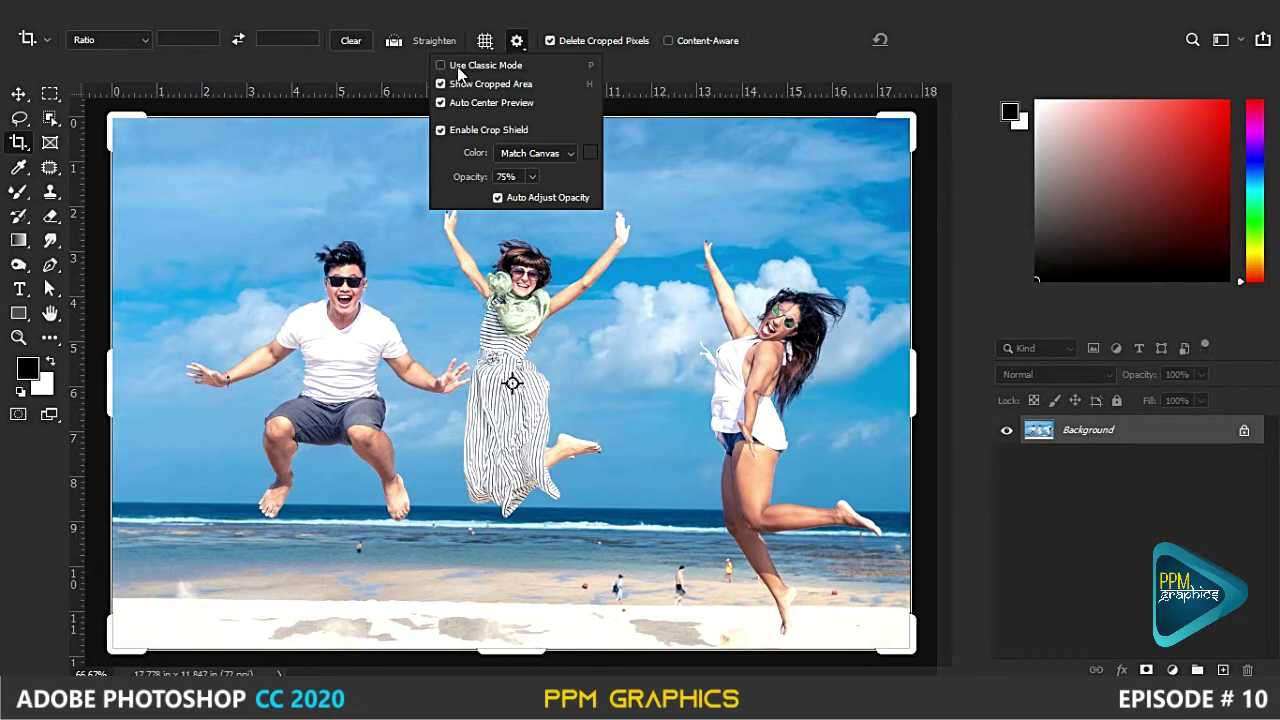
{"action": "left_click_drag", "start_coordinate": [312, 188], "coordinate": [808, 547]}
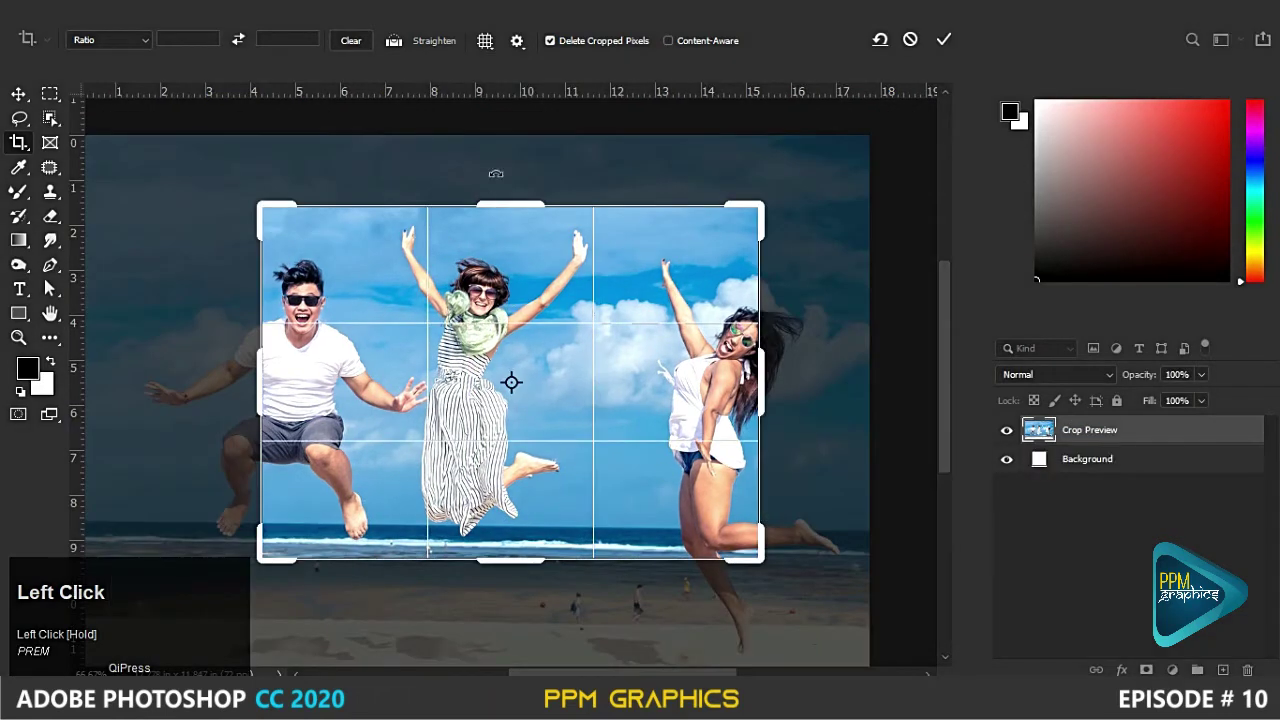
{"action": "left_click", "coordinate": [517, 45]}
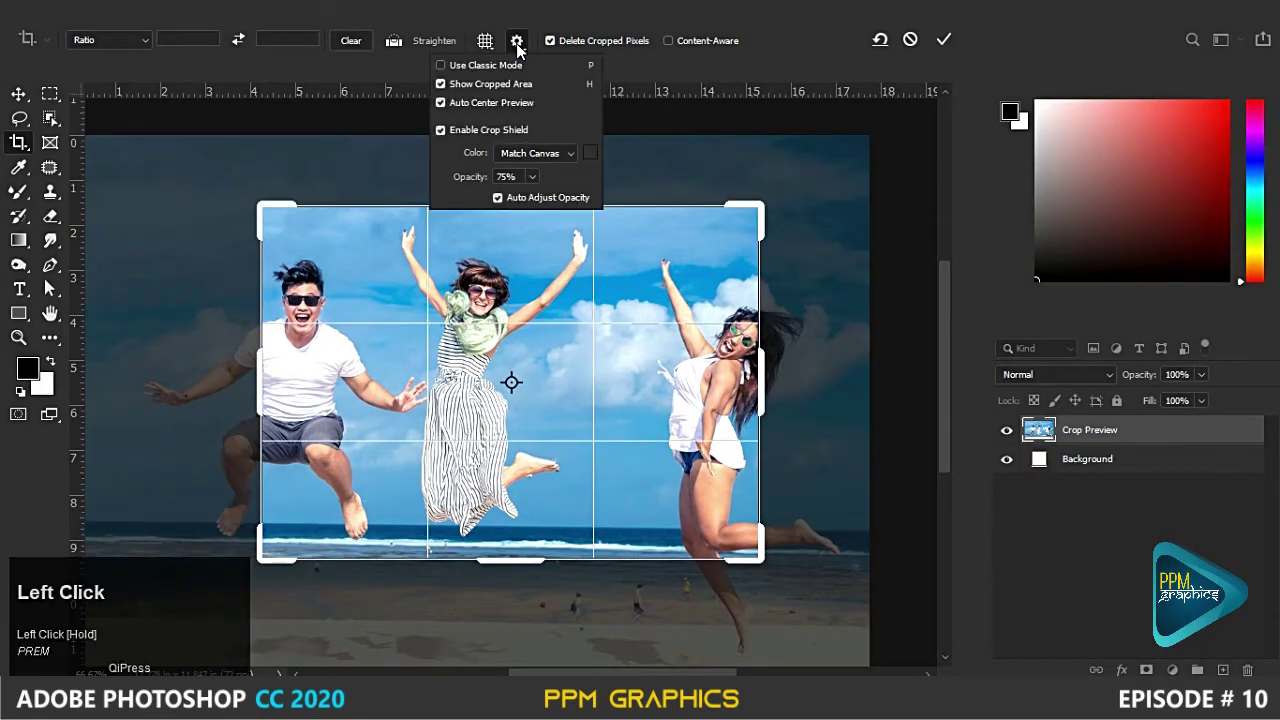
{"action": "left_click", "coordinate": [467, 66]}
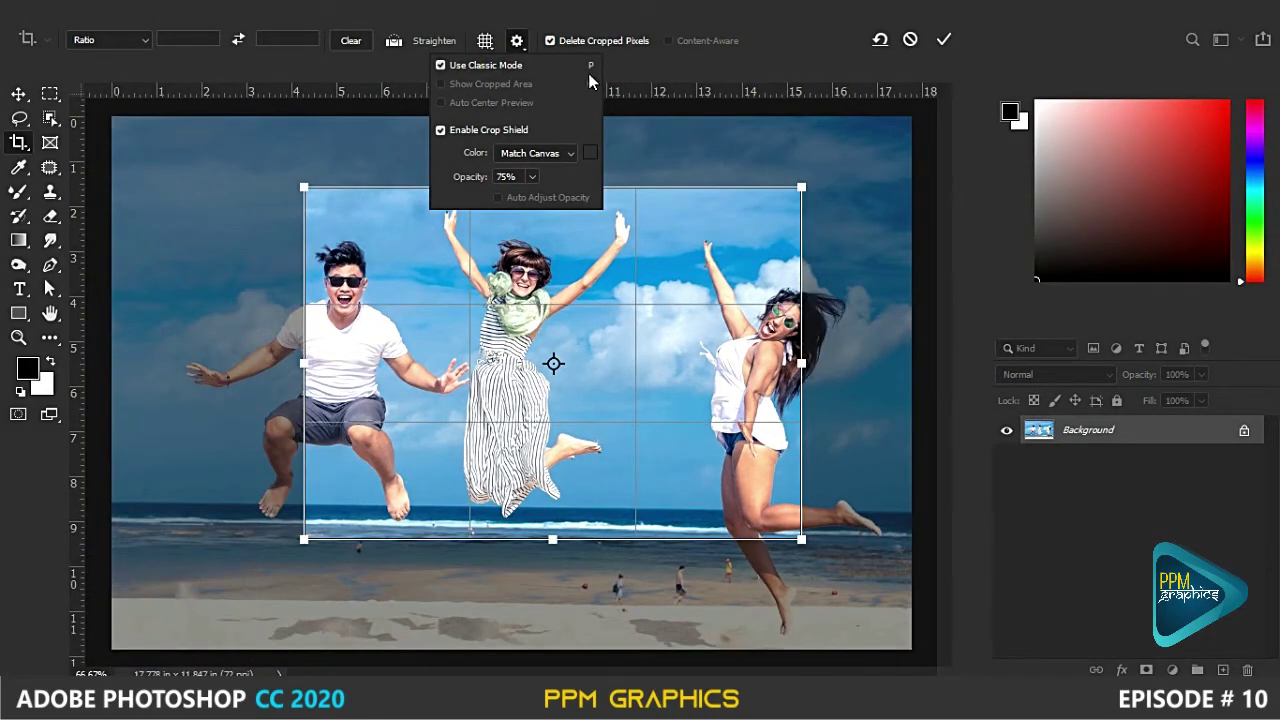
- Toggle Classic Mode on and off repeatedly for the crop frame, leaving it turned off
{"action": "left_click", "coordinate": [626, 65]}
{"action": "key", "text": "p"}
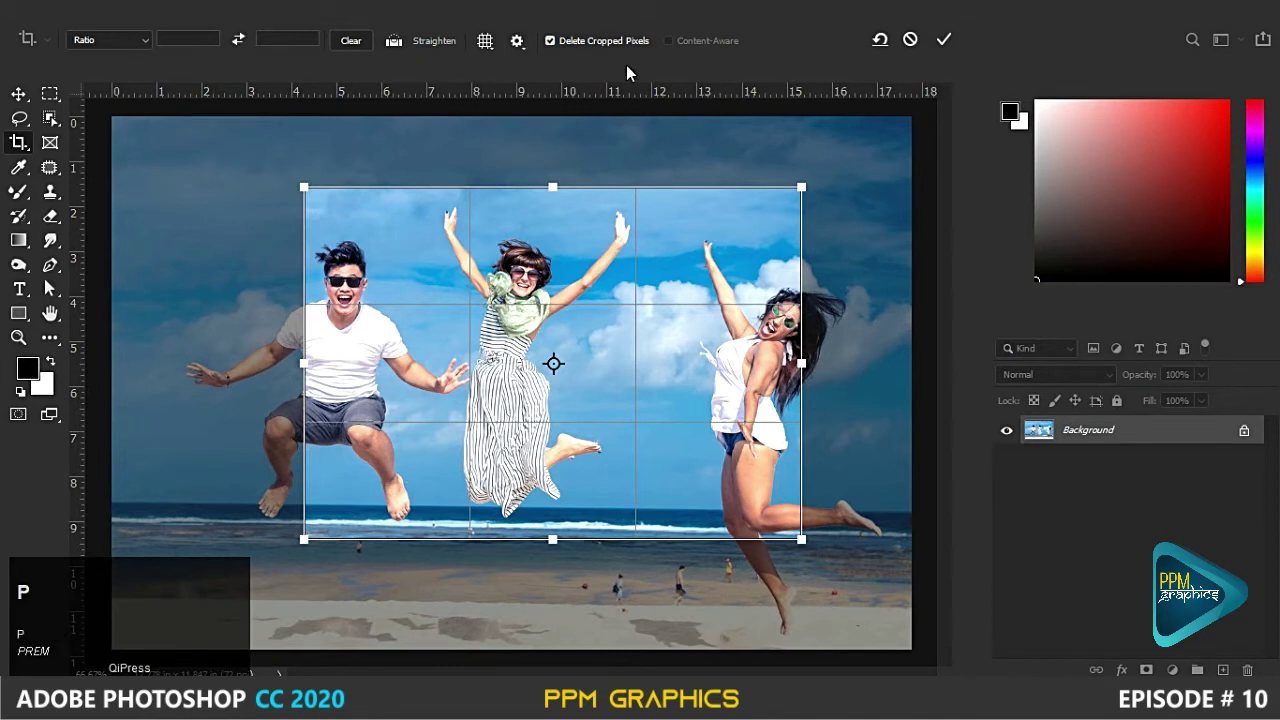
{"action": "key", "text": "p"}
{"action": "key", "text": "p"}
{"action": "key", "text": "p"}
{"action": "key", "text": "p"}
{"action": "key", "text": "p"}
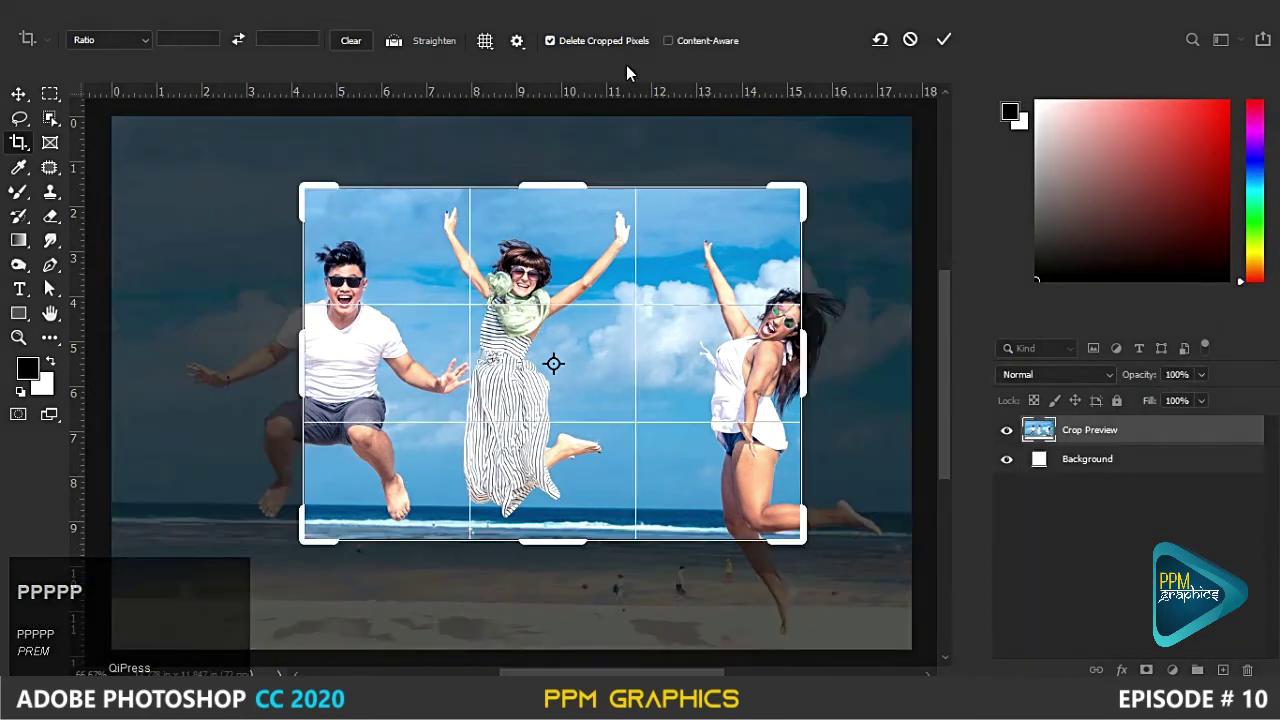
{"action": "key", "text": "p"}
{"action": "key", "text": "p"}
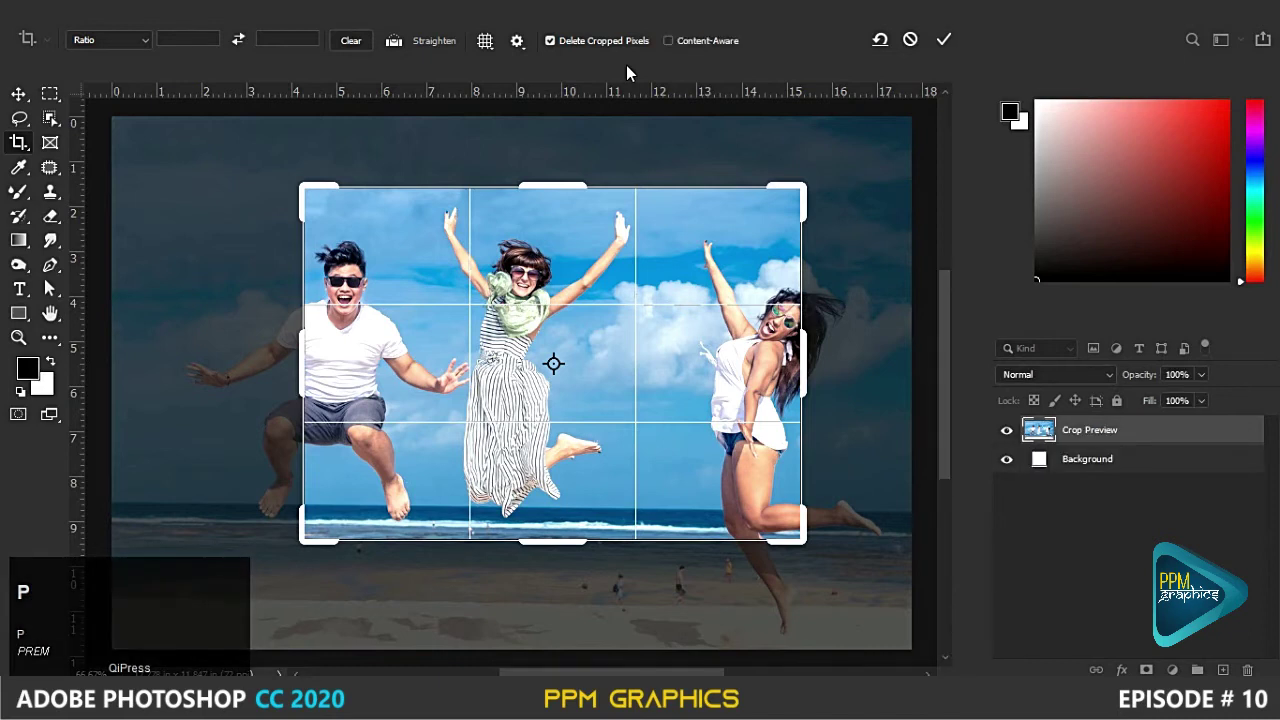
- Draw a crop frame about 9 by 7 inches around the middle woman and turn off Show Cropped Area
{"action": "left_click", "coordinate": [517, 40]}
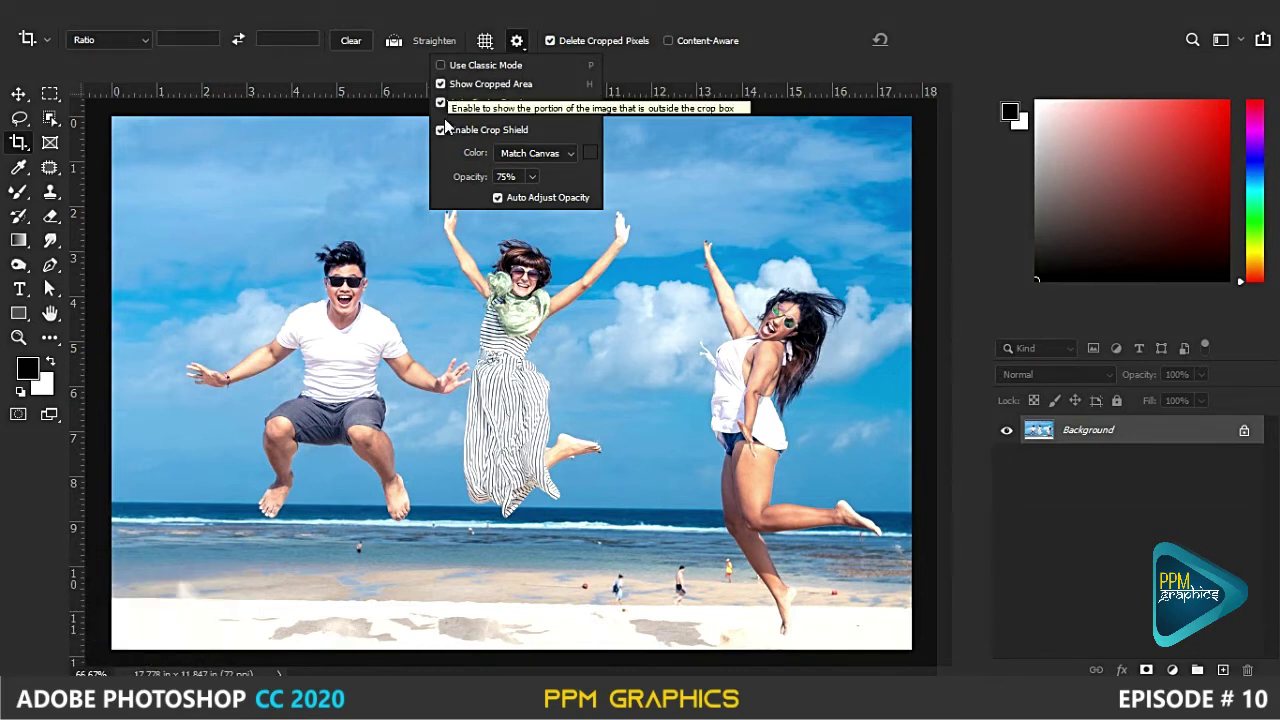
{"action": "left_click_drag", "start_coordinate": [340, 189], "coordinate": [754, 518]}
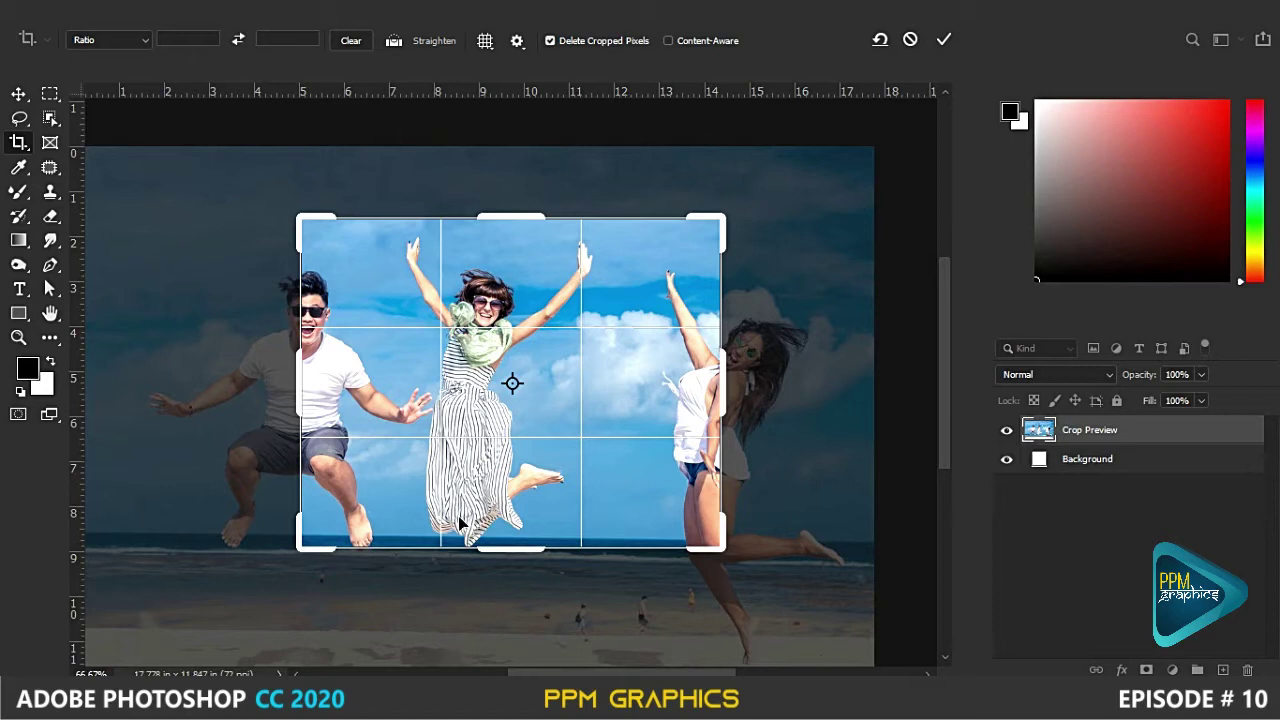
{"action": "left_click", "coordinate": [517, 40]}
{"action": "left_click", "coordinate": [494, 85]}
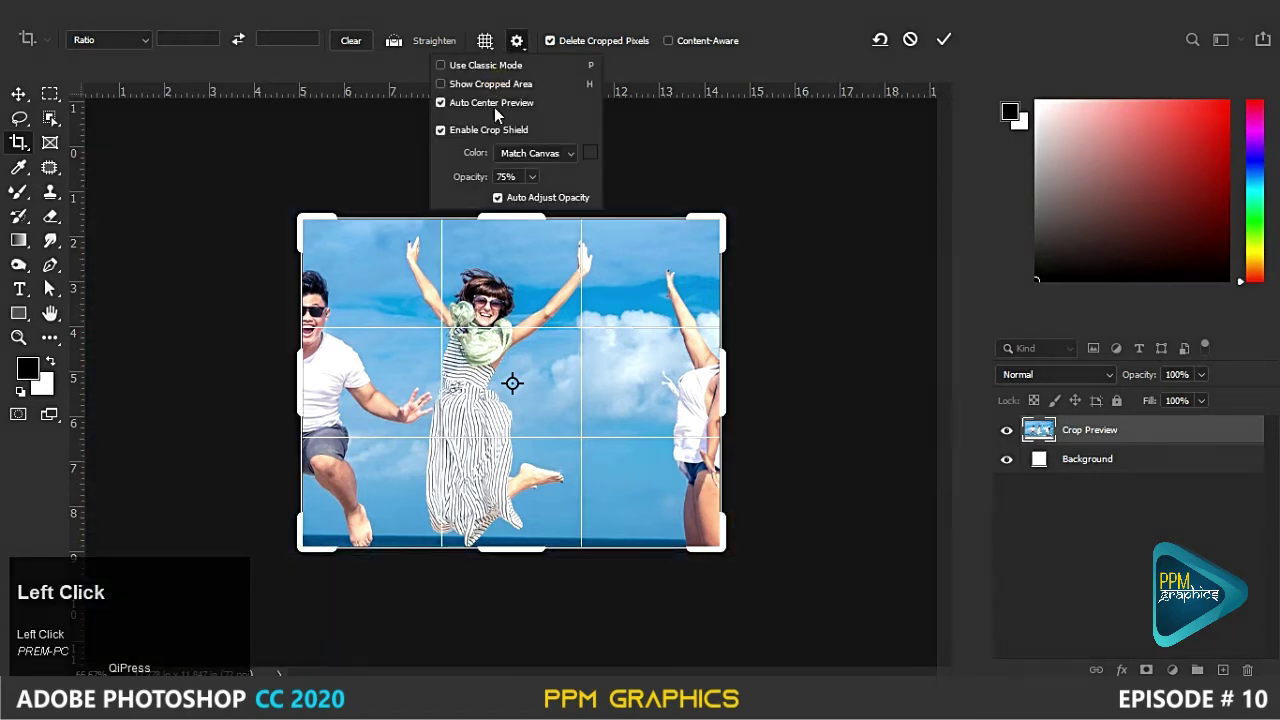
{"action": "left_click", "coordinate": [792, 69]}
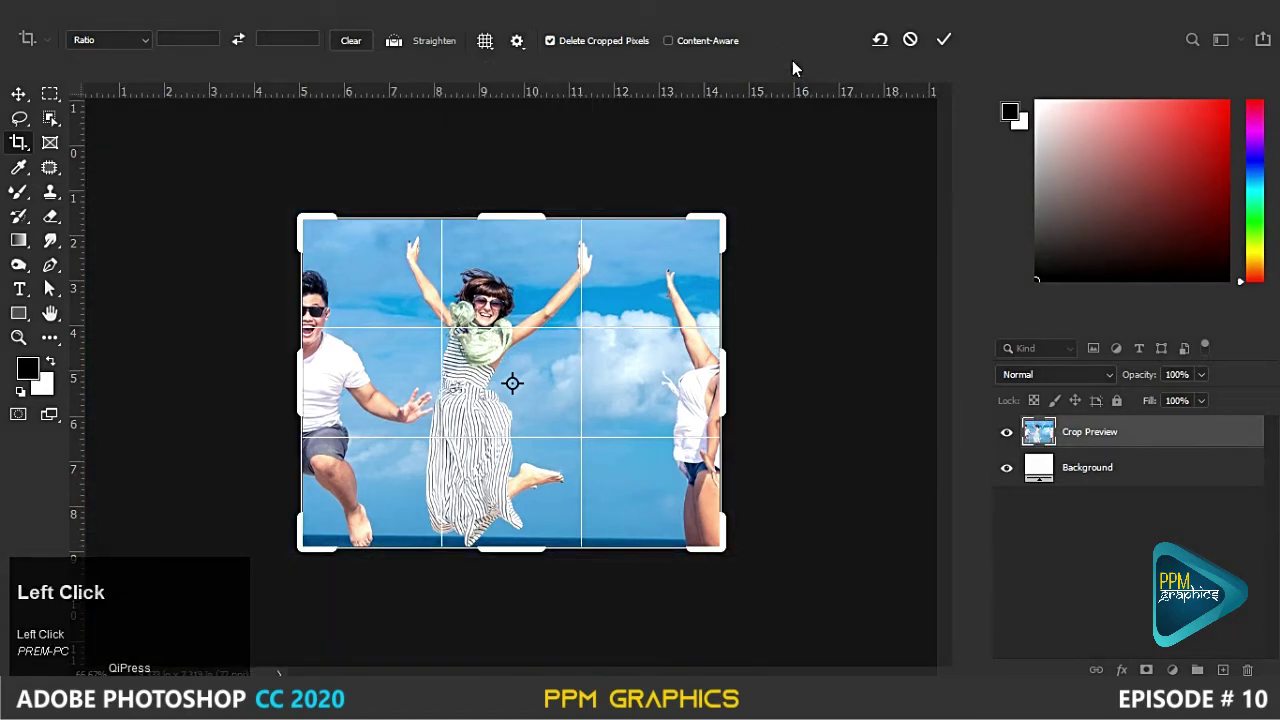
- Show and hide the area outside the crop frame repeatedly, leaving it hidden
{"action": "key", "text": "h"}
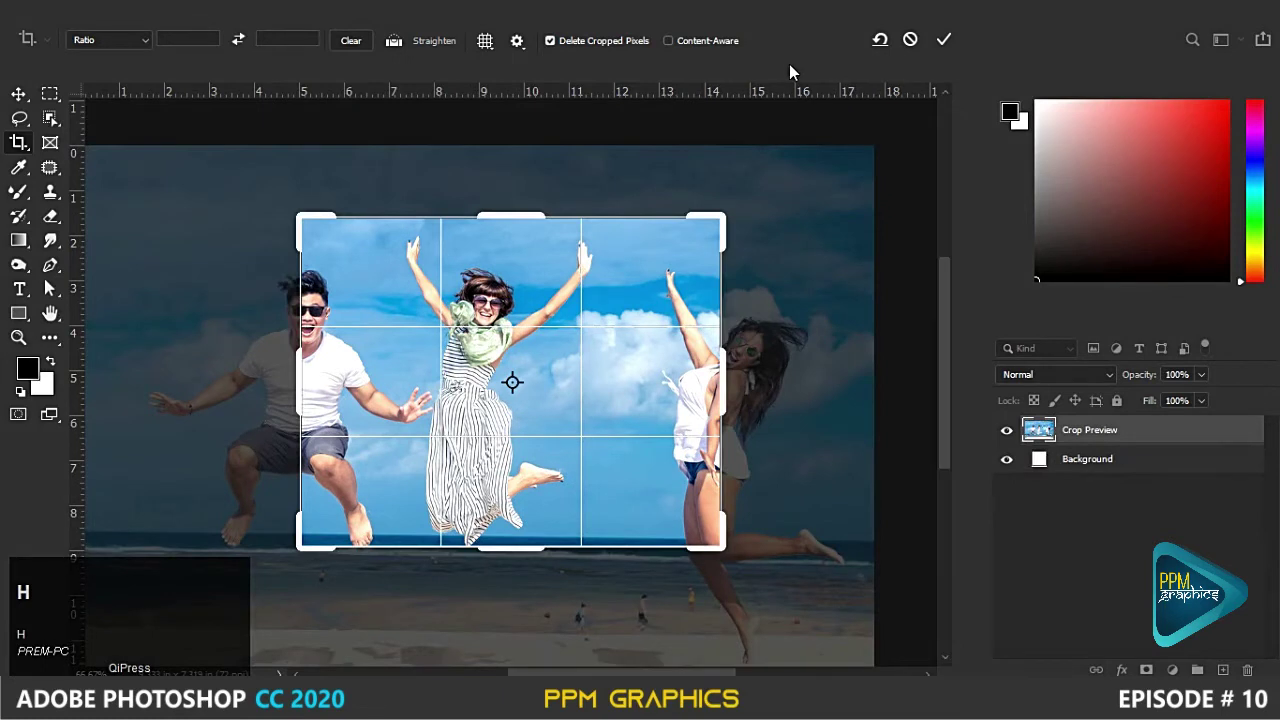
{"action": "key", "text": "h"}
{"action": "key", "text": "h"}
{"action": "key", "text": "h"}
{"action": "key", "text": "h"}
{"action": "key", "text": "h"}
{"action": "key", "text": "h"}
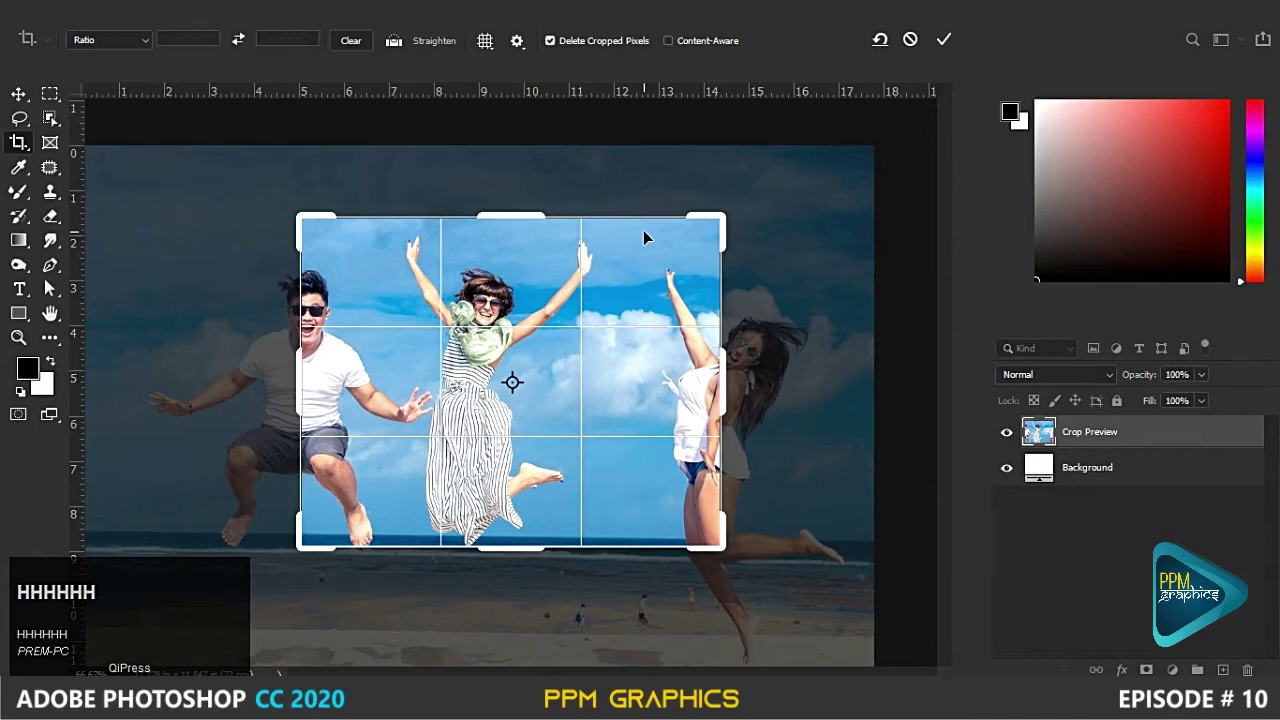
{"action": "key", "text": "h"}
{"action": "key", "text": "h"}
- Turn Show Cropped Area back on in the crop options and discard the crop frame
{"action": "left_click", "coordinate": [517, 41]}
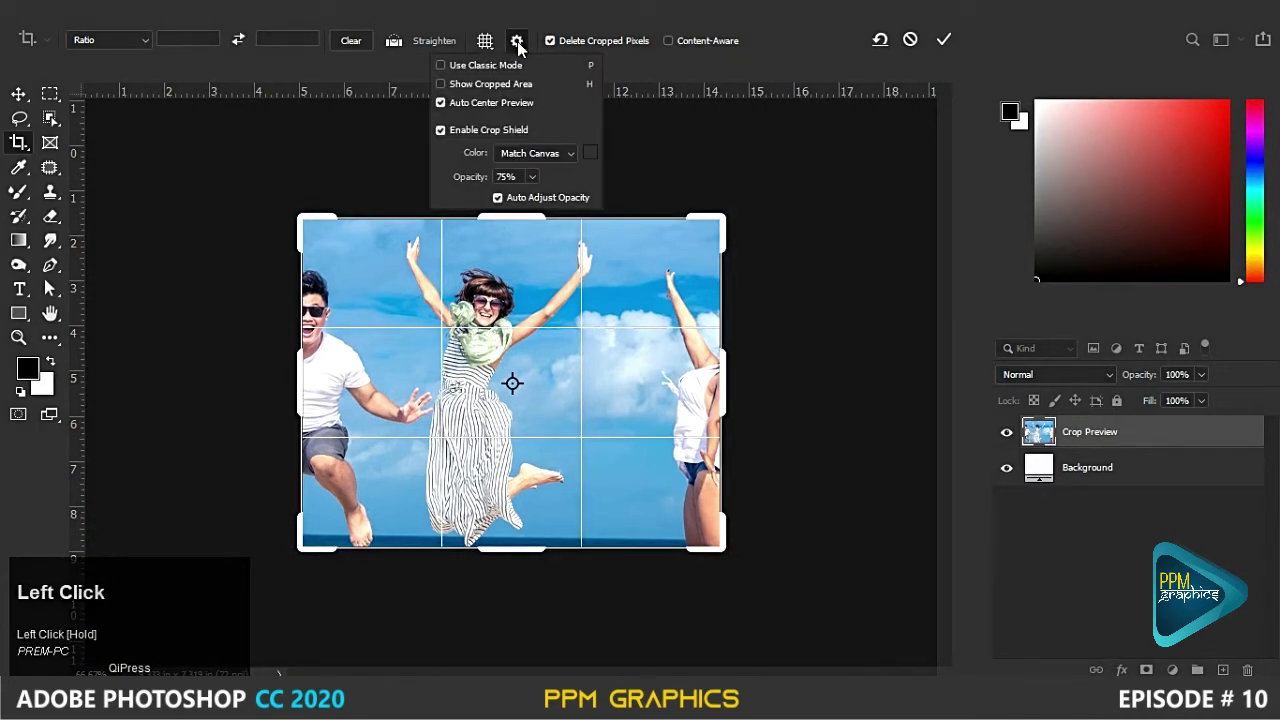
{"action": "left_click", "coordinate": [490, 84]}
{"action": "left_click", "coordinate": [527, 46]}
{"action": "left_click", "coordinate": [524, 43]}
{"action": "left_click", "coordinate": [503, 85]}
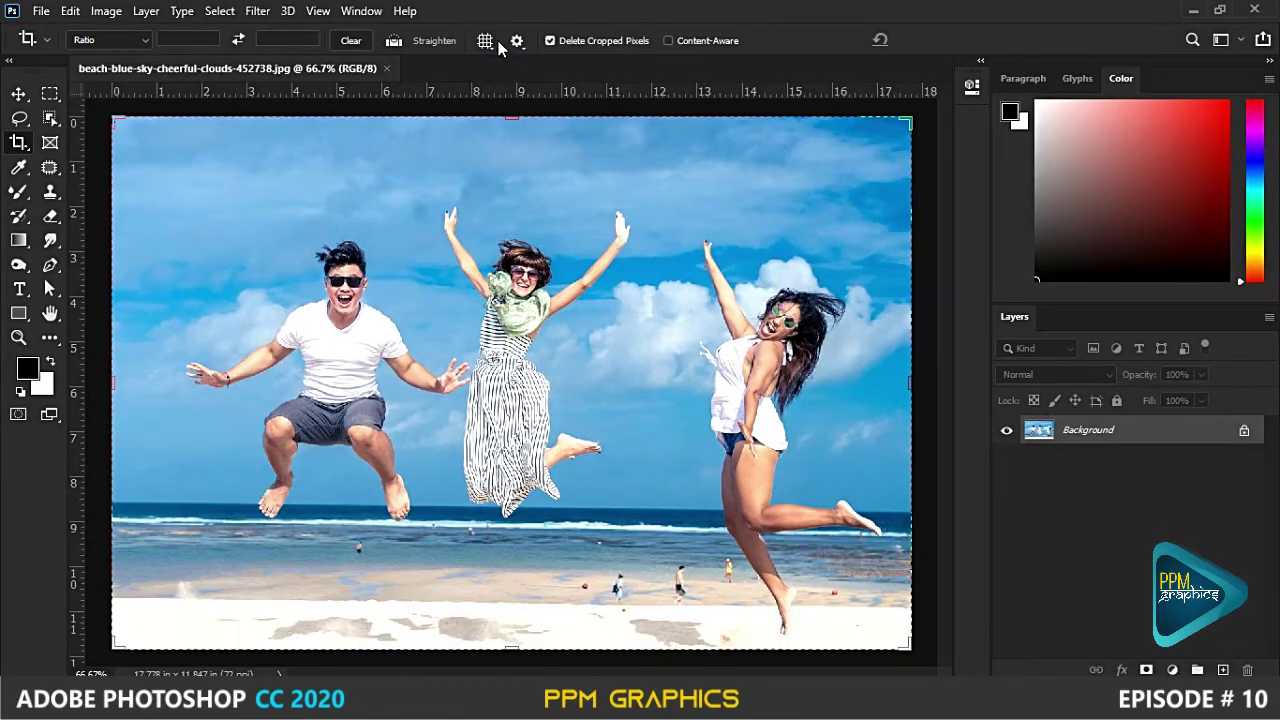
- With Auto Center Preview on, try crop frames around the middle woman's upper body and the man's head, cancelling each
{"action": "left_click", "coordinate": [517, 41]}
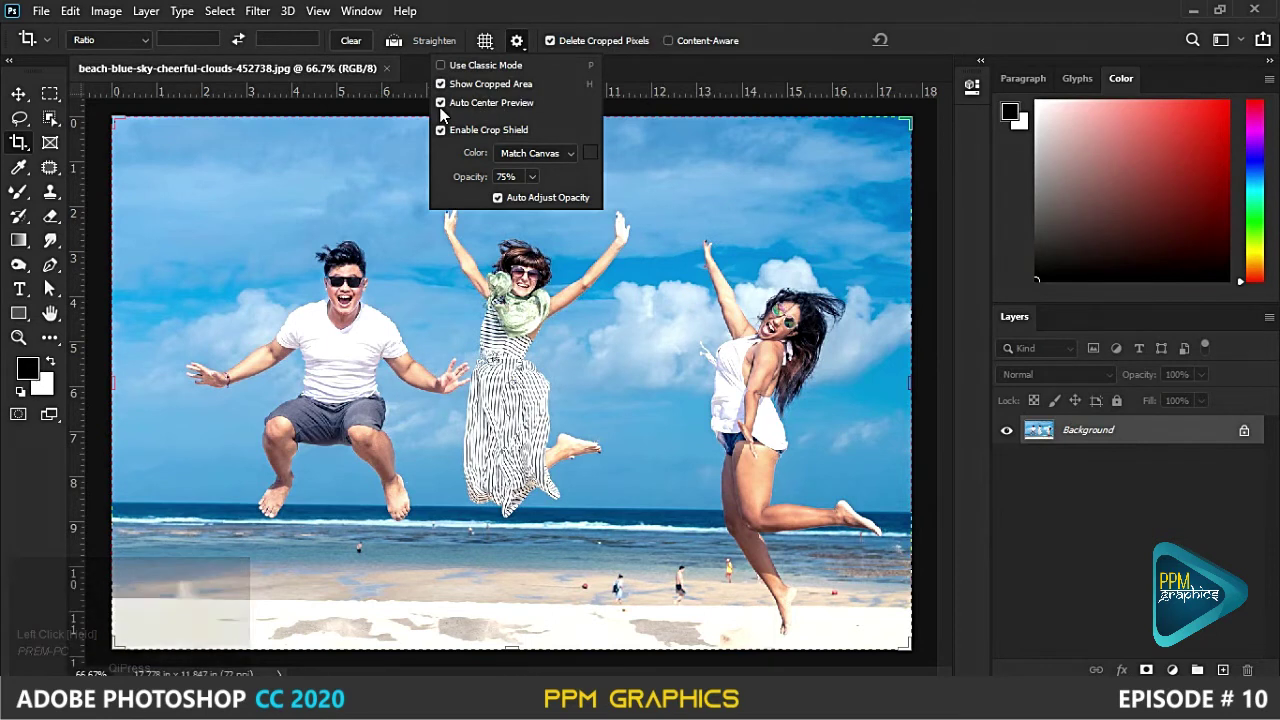
{"action": "left_click", "coordinate": [748, 56]}
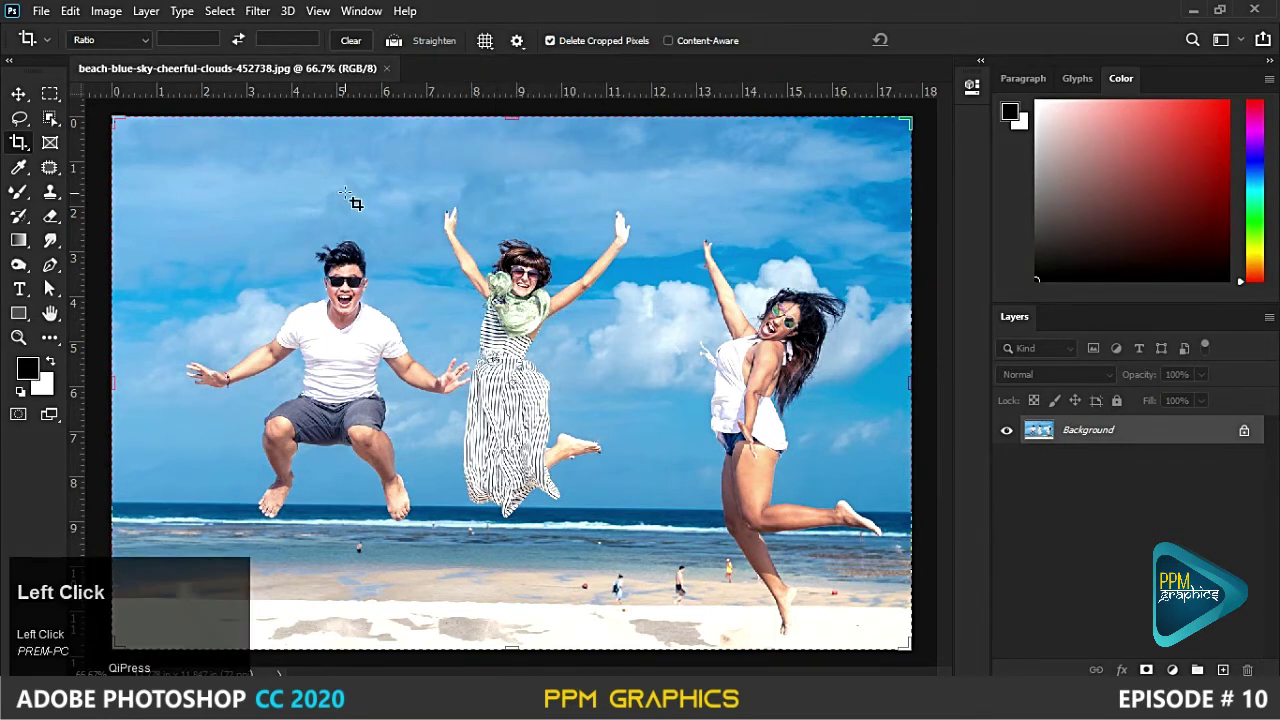
{"action": "left_click_drag", "start_coordinate": [405, 162], "coordinate": [620, 361]}
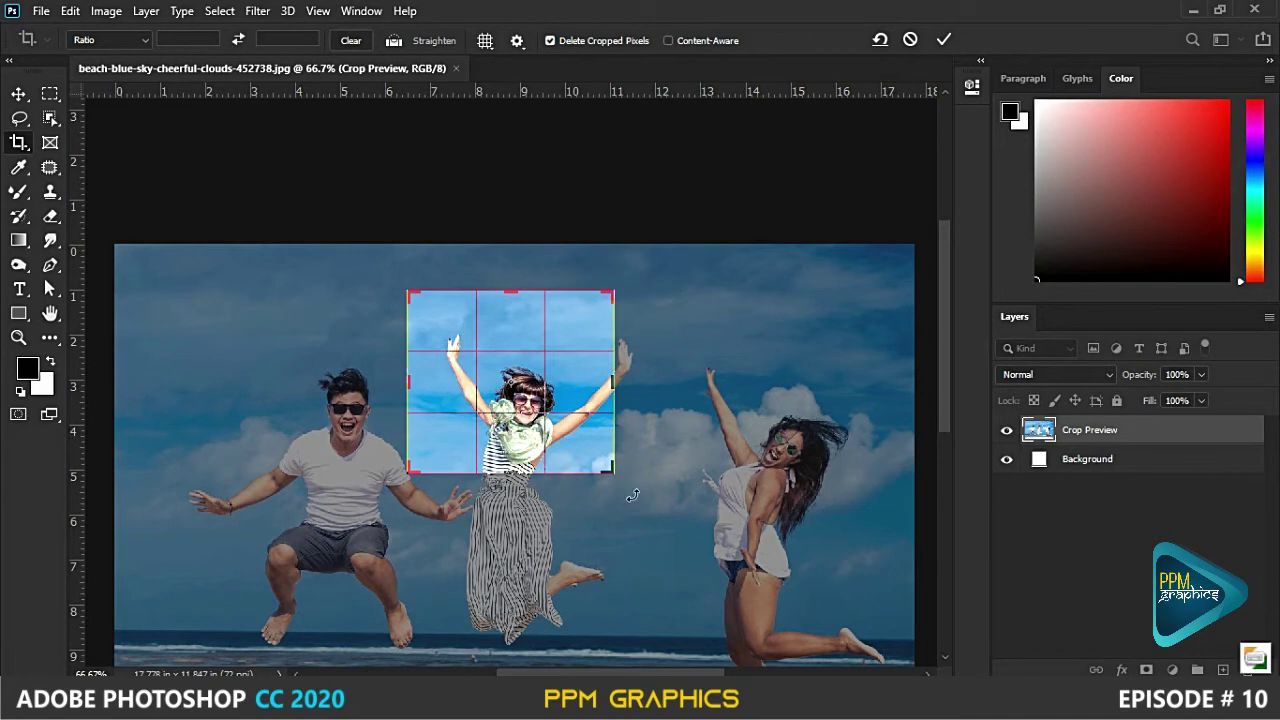
{"action": "key", "text": "Escape"}
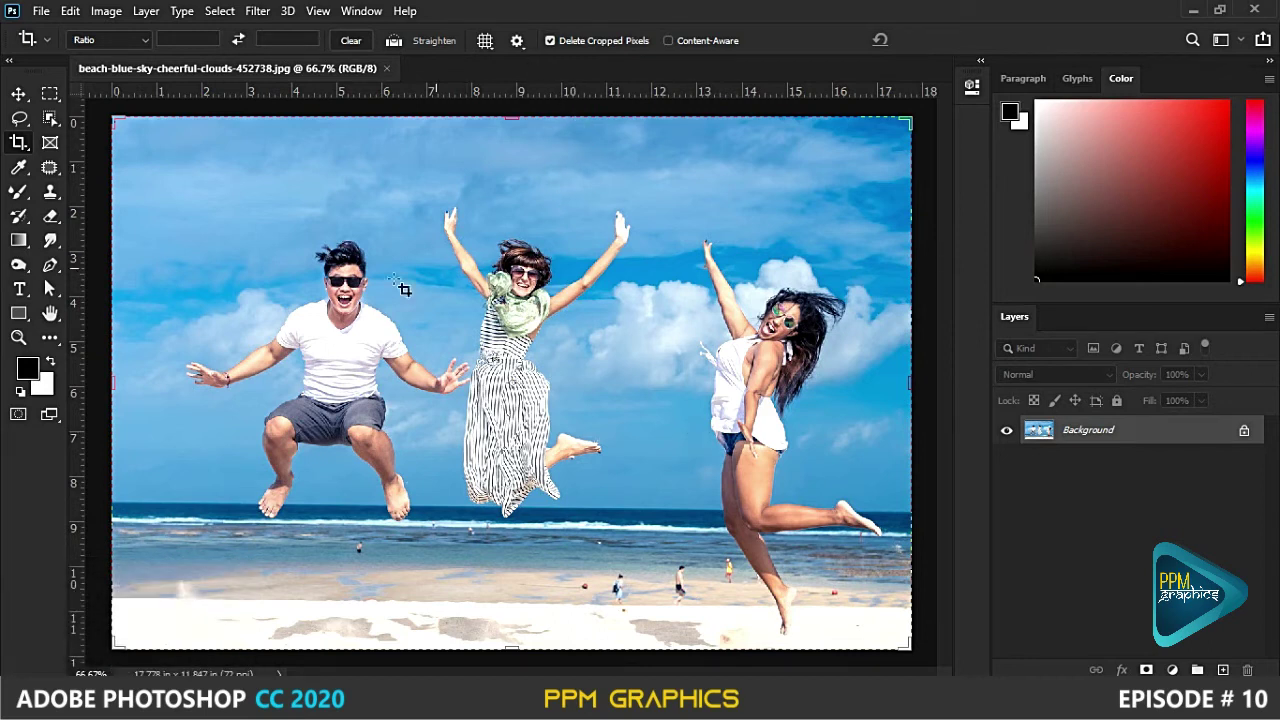
{"action": "left_click_drag", "start_coordinate": [303, 234], "coordinate": [401, 345]}
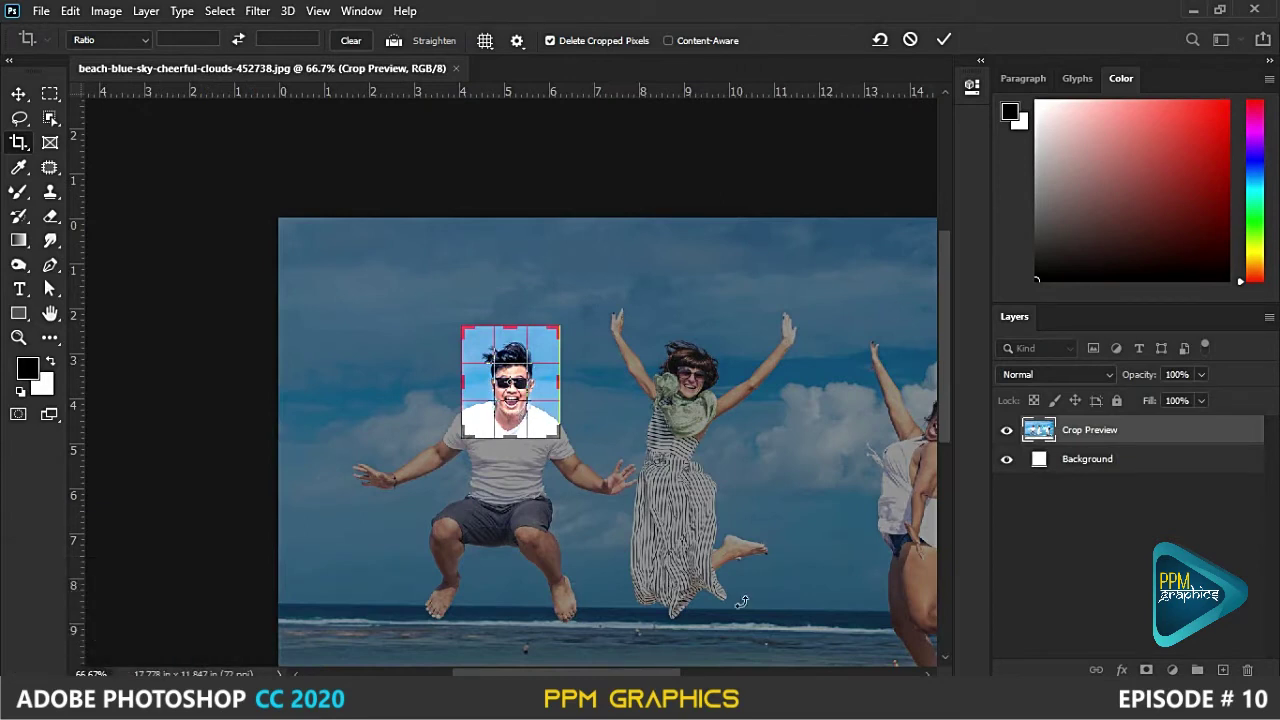
{"action": "key", "text": "Escape"}
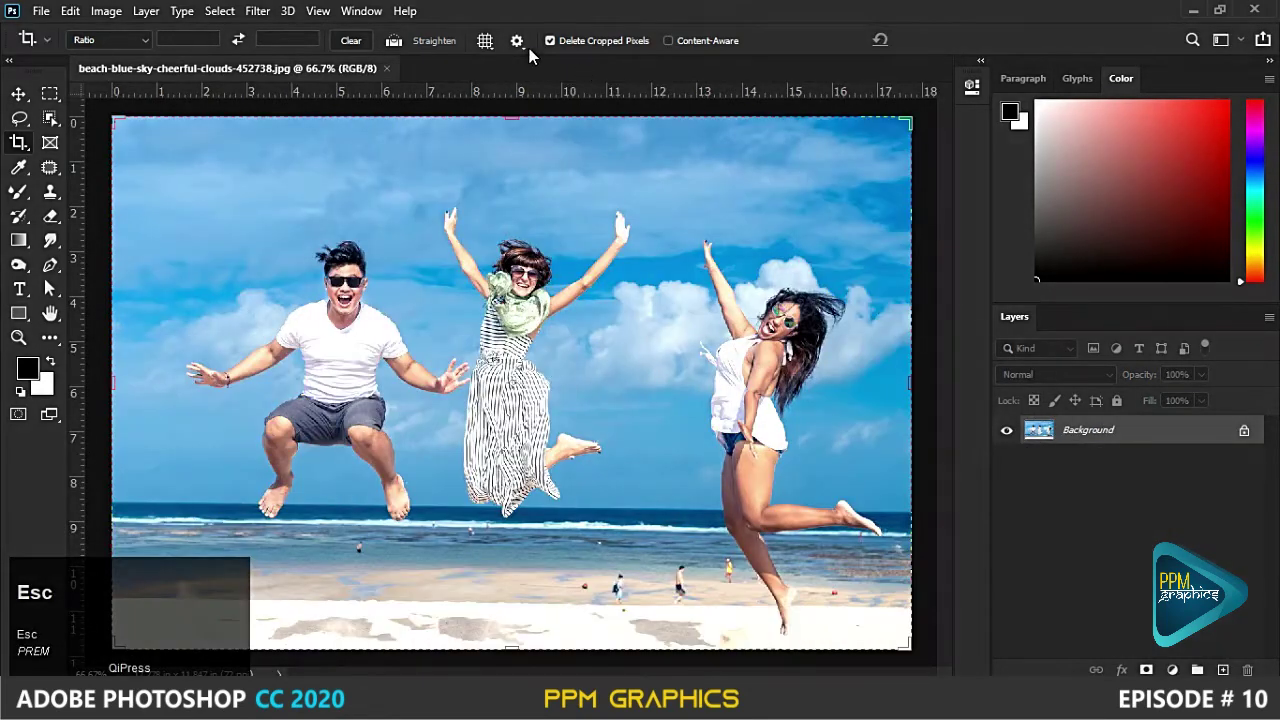
- Turn off Auto Center Preview and try crop frames over the middle woman and the man, cancelling each
{"action": "left_click", "coordinate": [518, 42]}
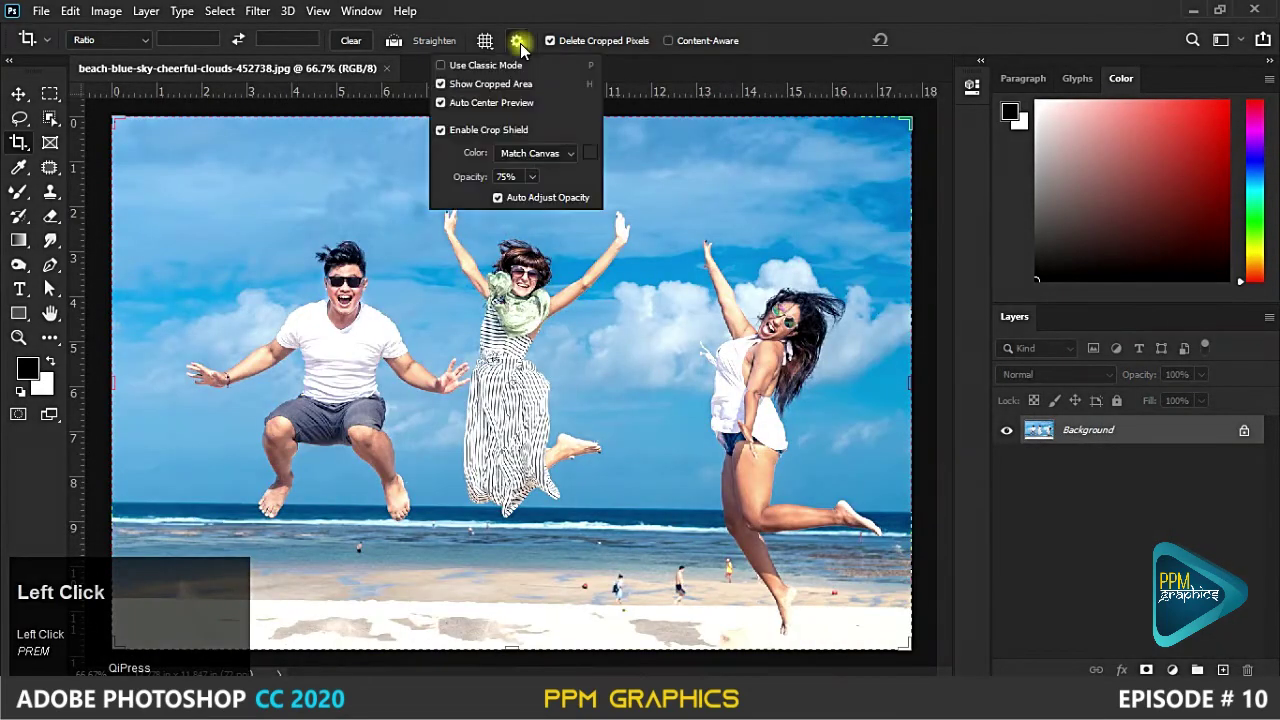
{"action": "left_click", "coordinate": [477, 103]}
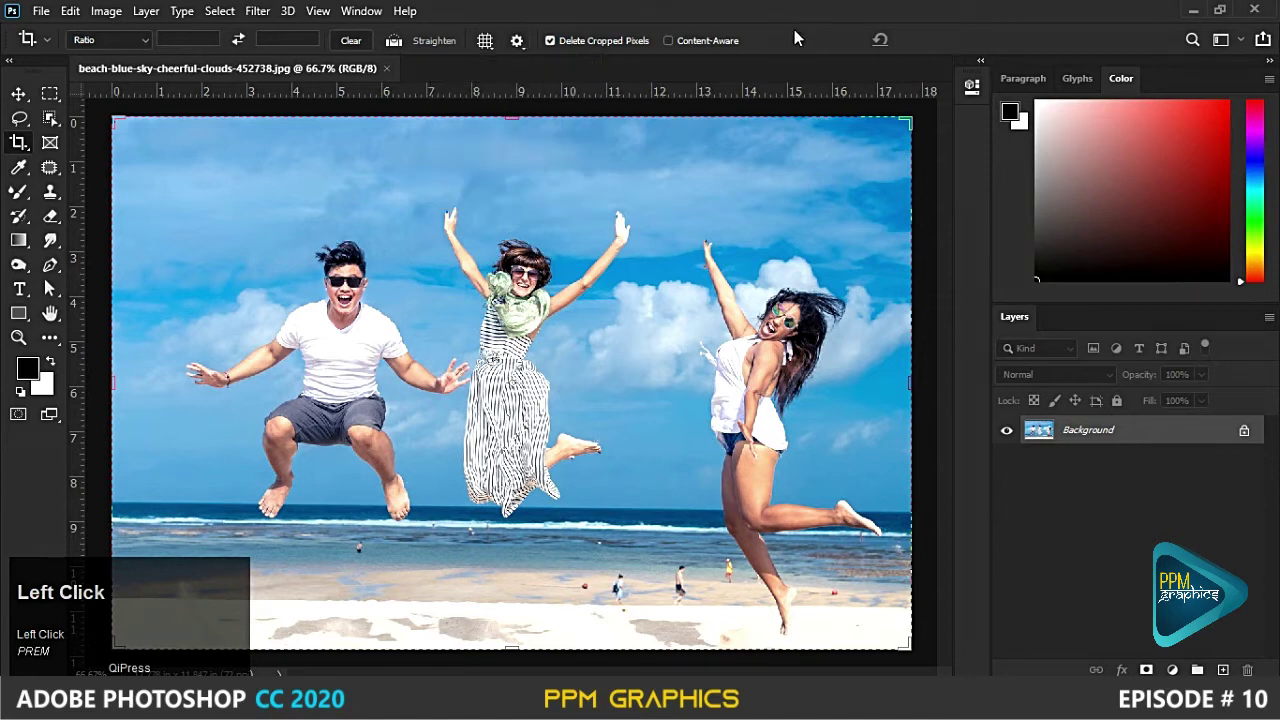
{"action": "left_click_drag", "start_coordinate": [437, 200], "coordinate": [625, 327]}
{"action": "key", "text": "Escape"}
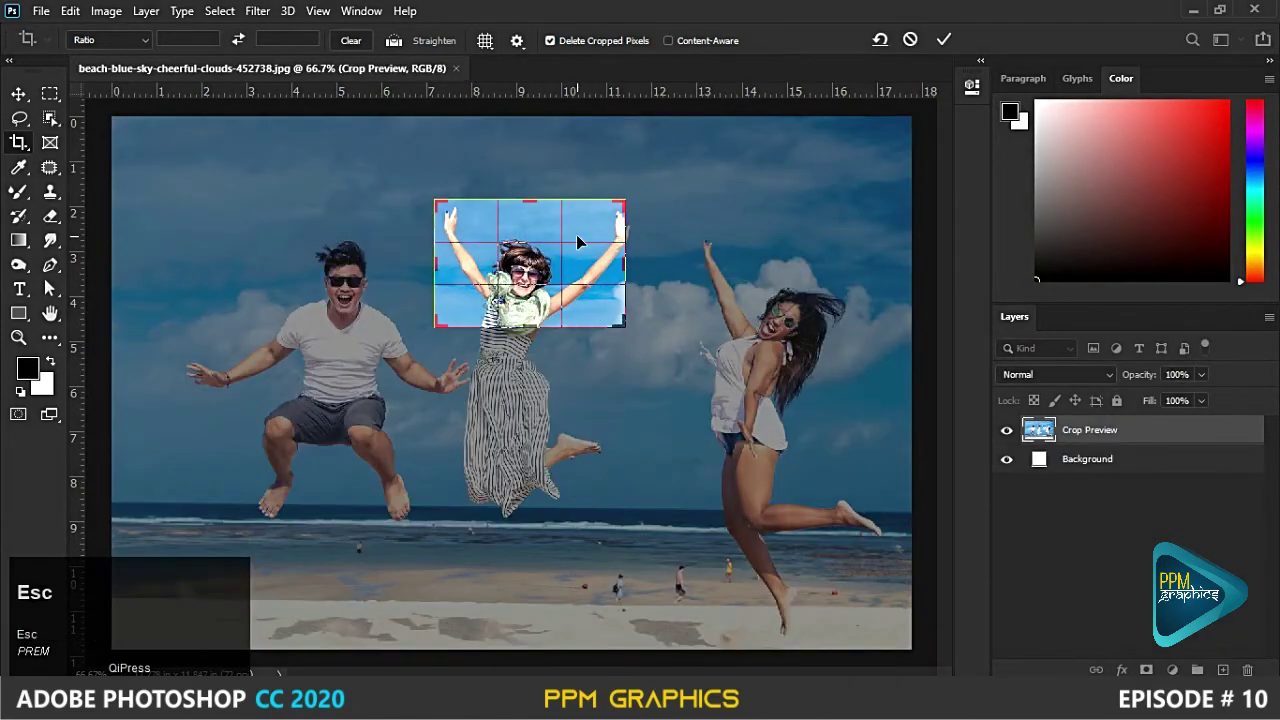
{"action": "left_click_drag", "start_coordinate": [253, 219], "coordinate": [407, 327]}
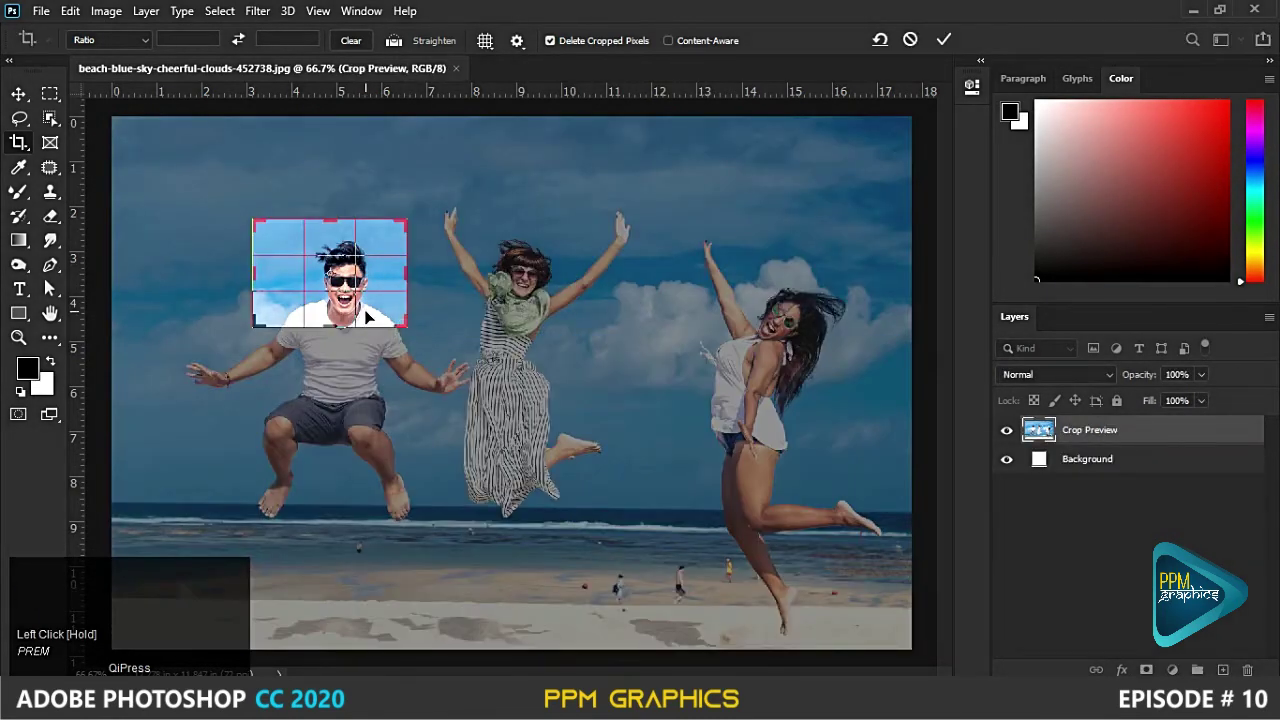
{"action": "key", "text": "Escape"}
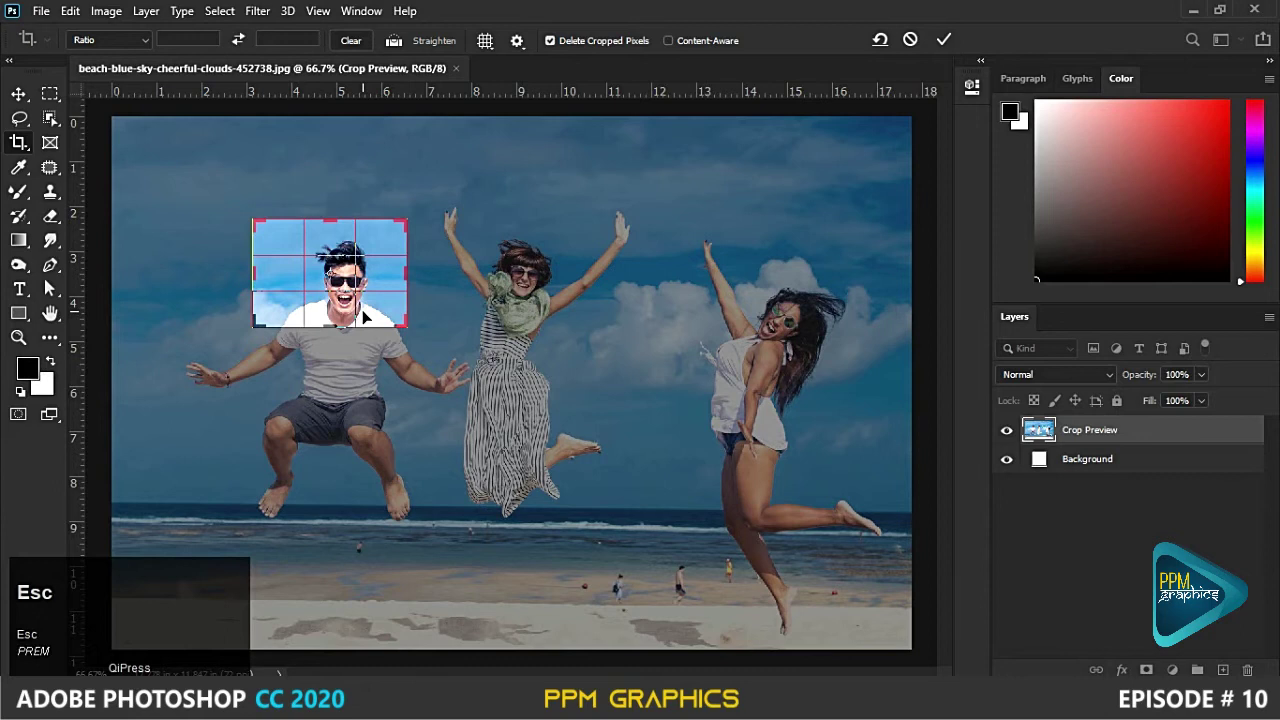
- Turn Auto Center Preview back on, try a crop frame about 5 by 4 inches over the middle woman, and cancel it
{"action": "left_click", "coordinate": [517, 40]}
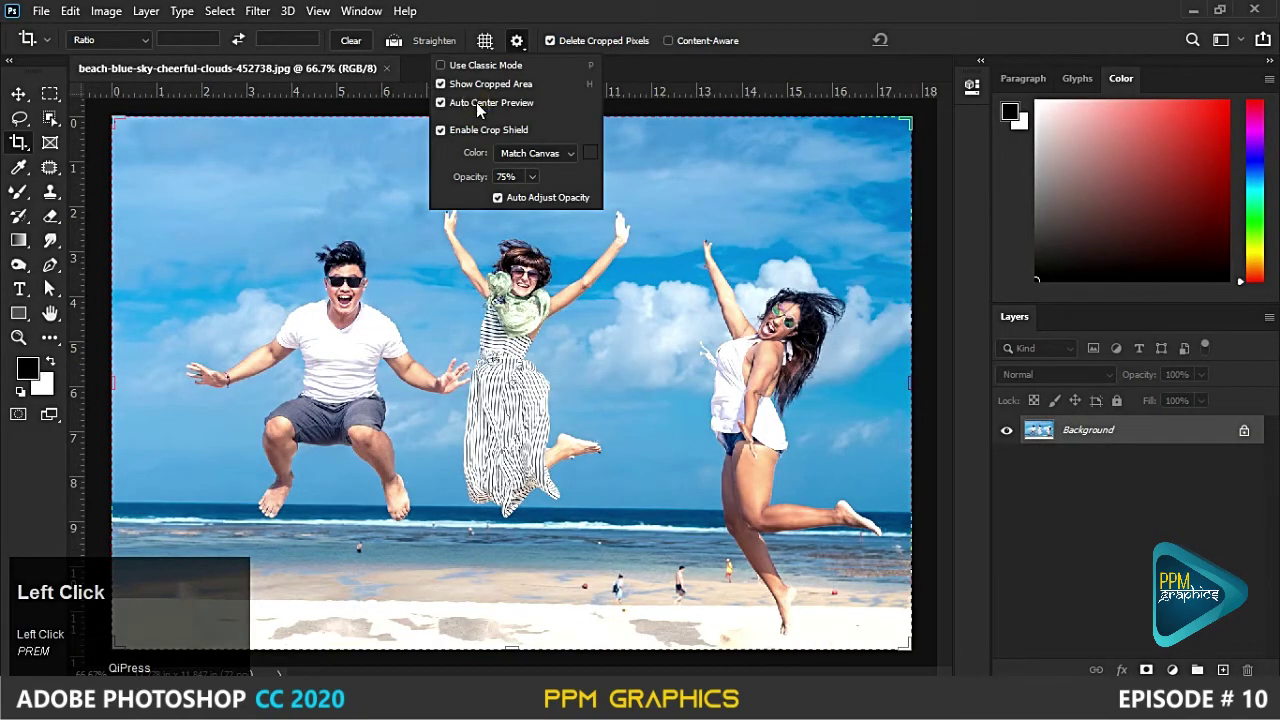
{"action": "left_click_drag", "start_coordinate": [408, 166], "coordinate": [640, 348]}
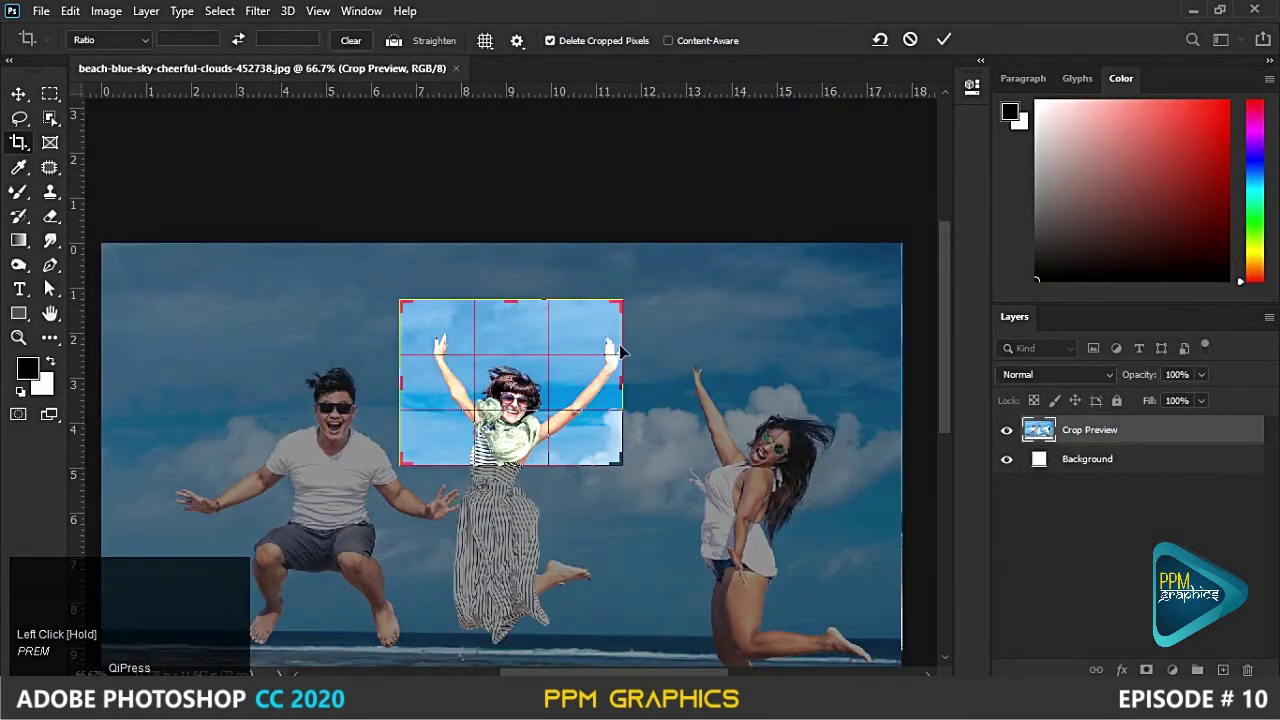
{"action": "key", "text": "Escape"}
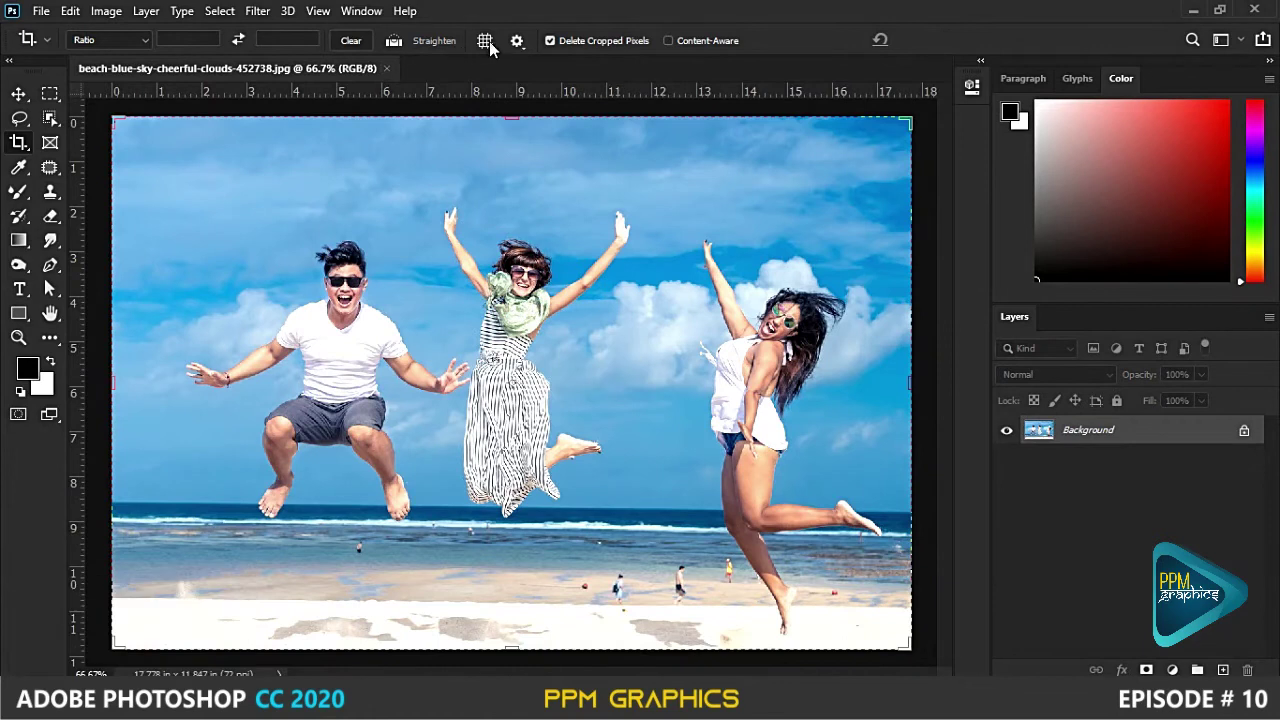
- Draw a crop frame about 8 by 5 inches over the man and the middle woman
{"action": "left_click", "coordinate": [518, 39]}
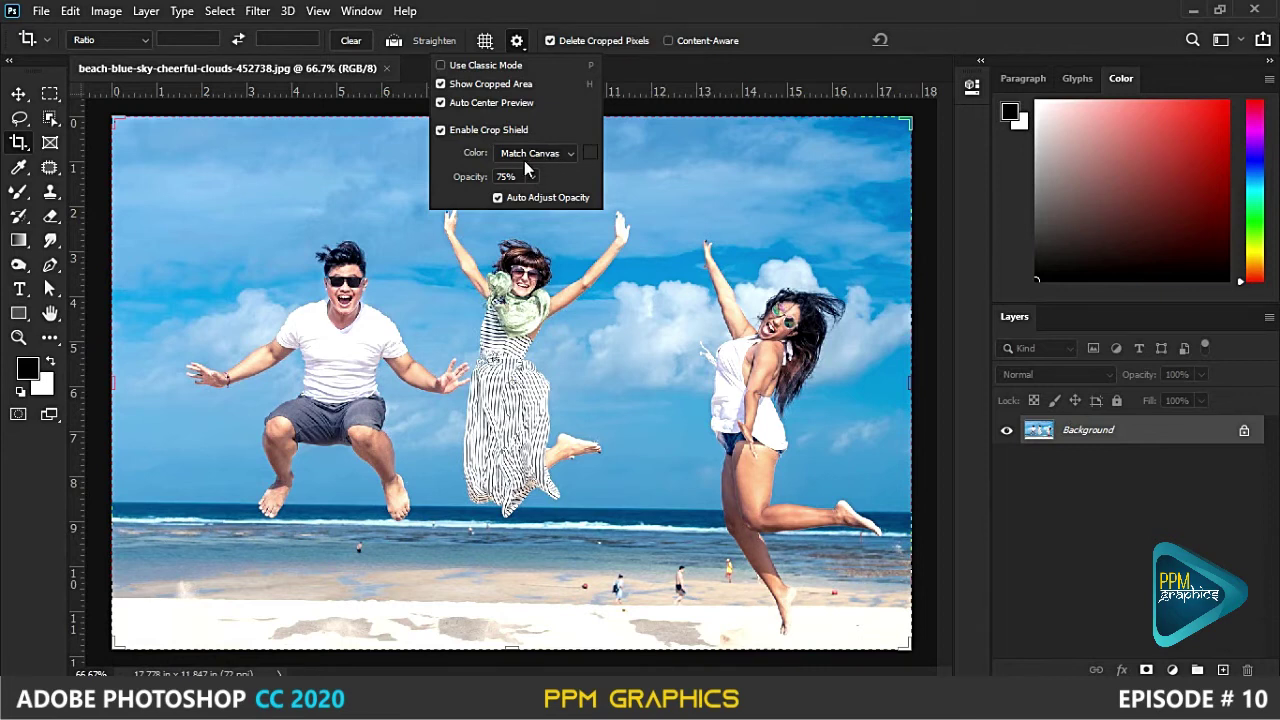
{"action": "left_click", "coordinate": [791, 40]}
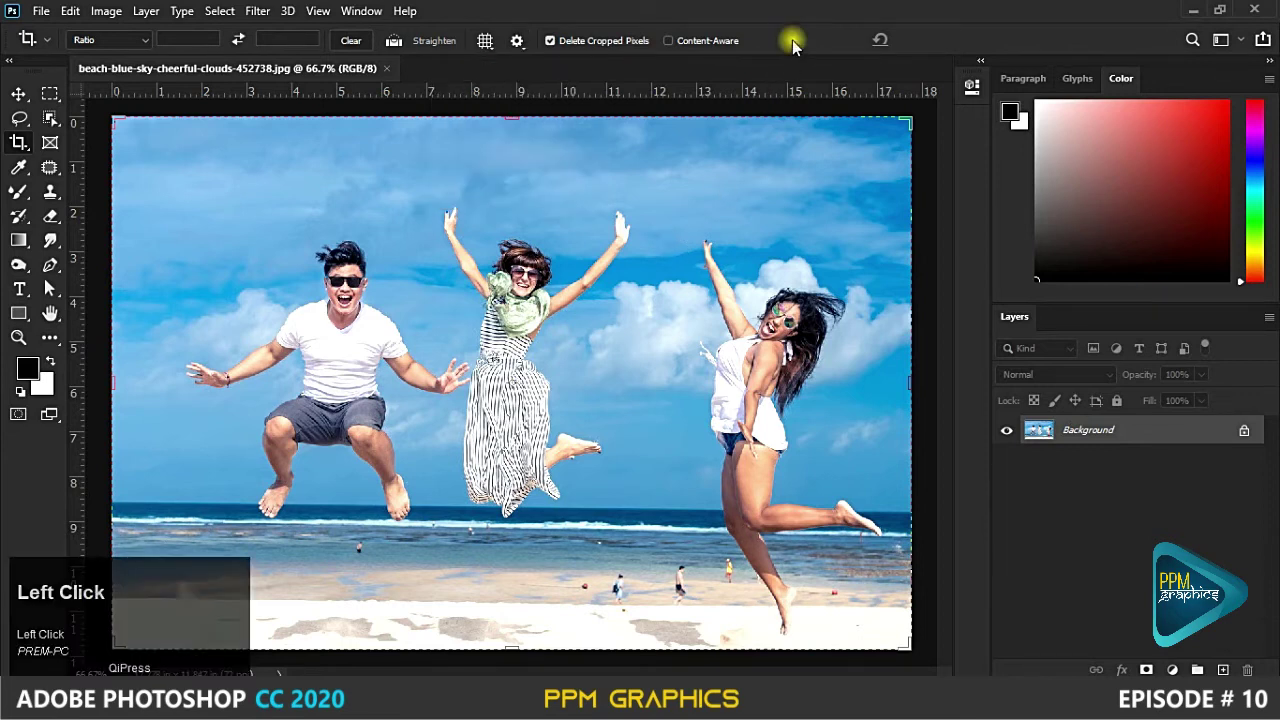
{"action": "scroll", "coordinate": [645, 192], "scroll_direction": "down", "scroll_amount": 1}
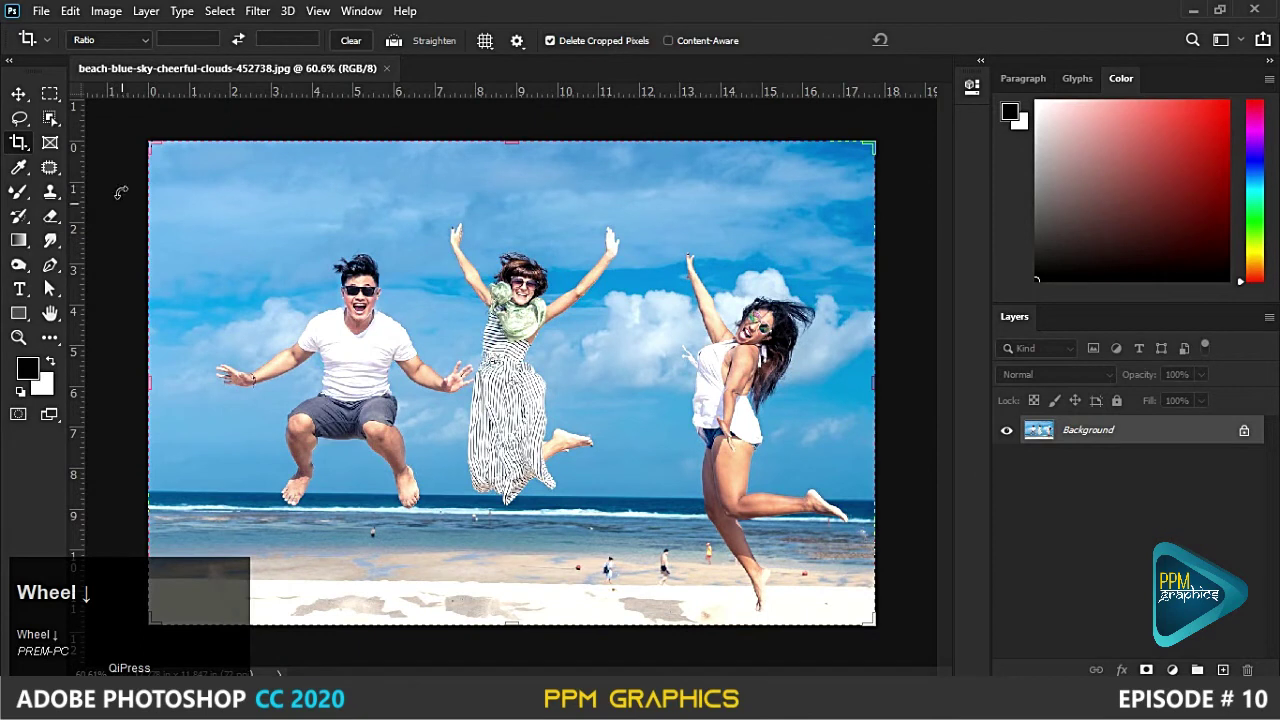
{"action": "left_click_drag", "start_coordinate": [330, 178], "coordinate": [673, 384]}
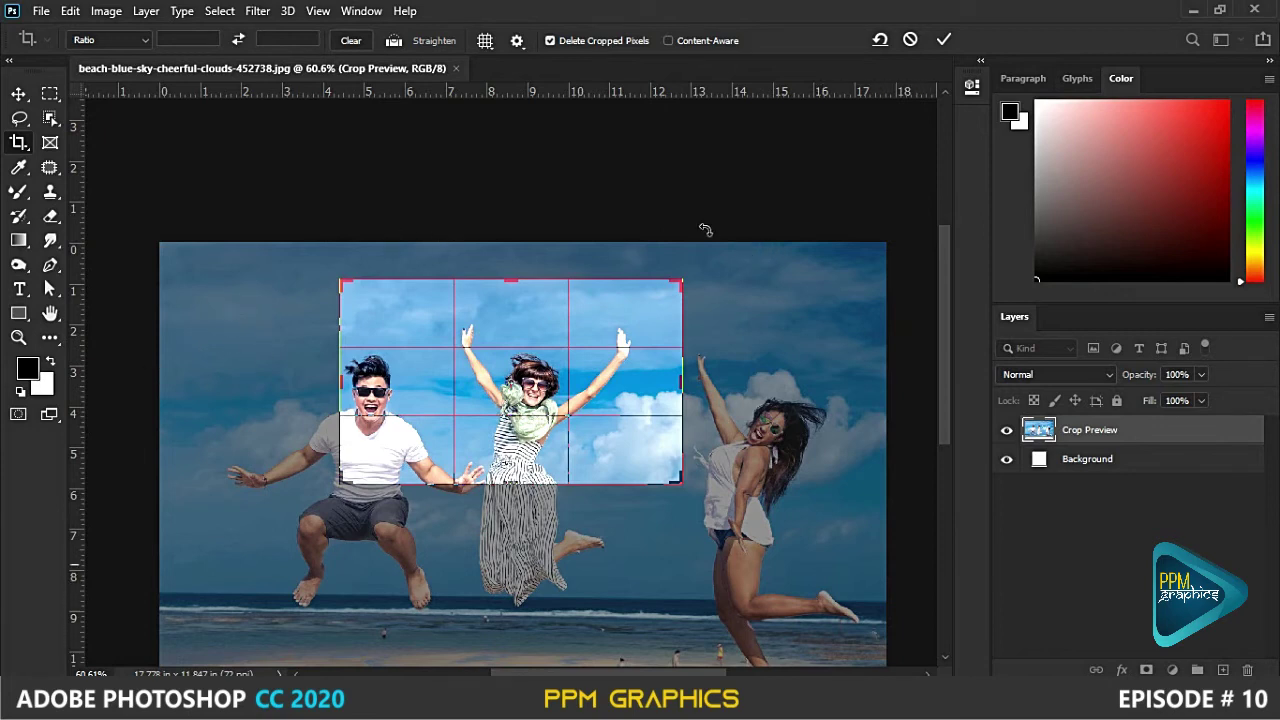
- Switch the crop shield off and on twice in the crop options, leaving it enabled
{"action": "left_click", "coordinate": [517, 40]}
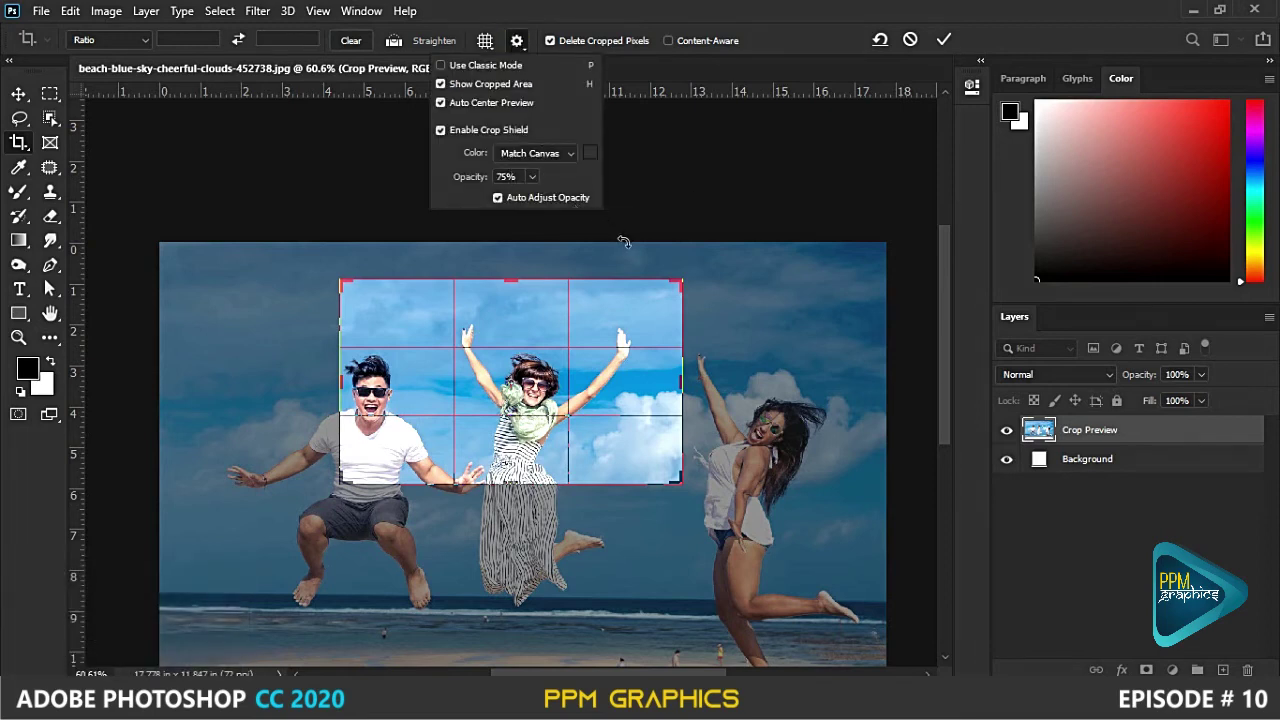
{"action": "left_click", "coordinate": [472, 128]}
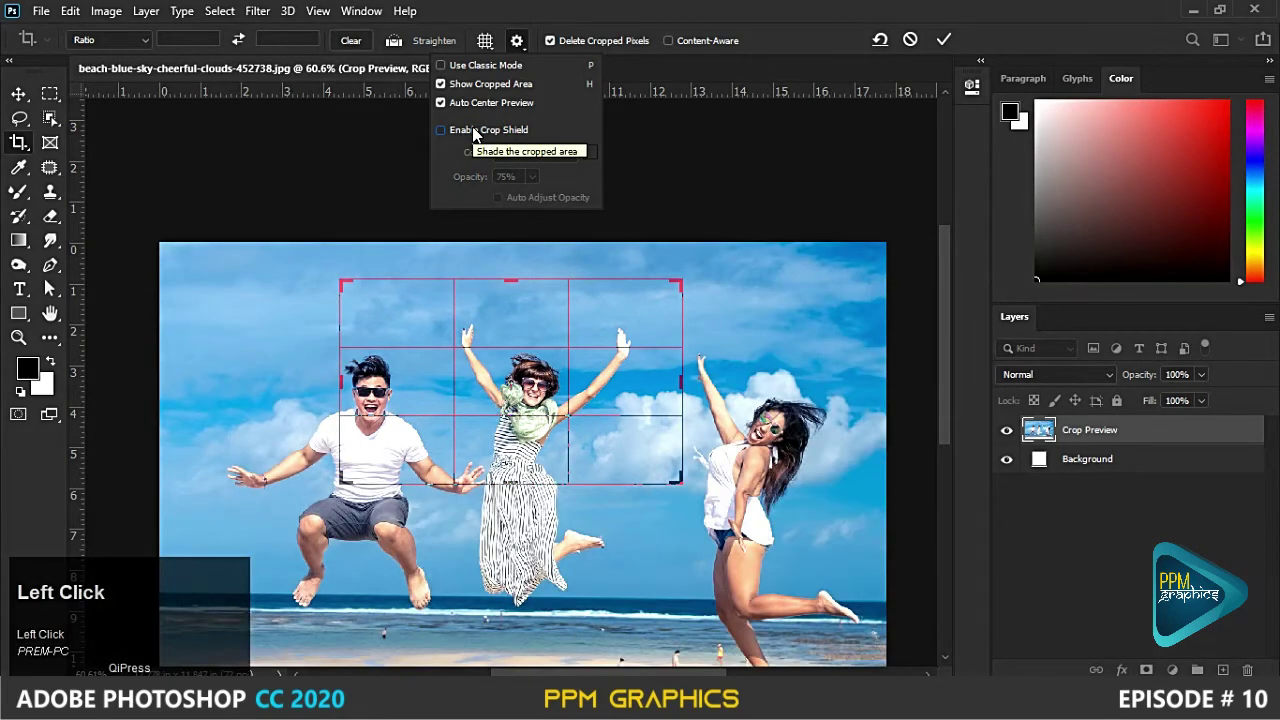
{"action": "left_click", "coordinate": [474, 133]}
{"action": "left_click", "coordinate": [474, 131]}
{"action": "left_click", "coordinate": [474, 131]}
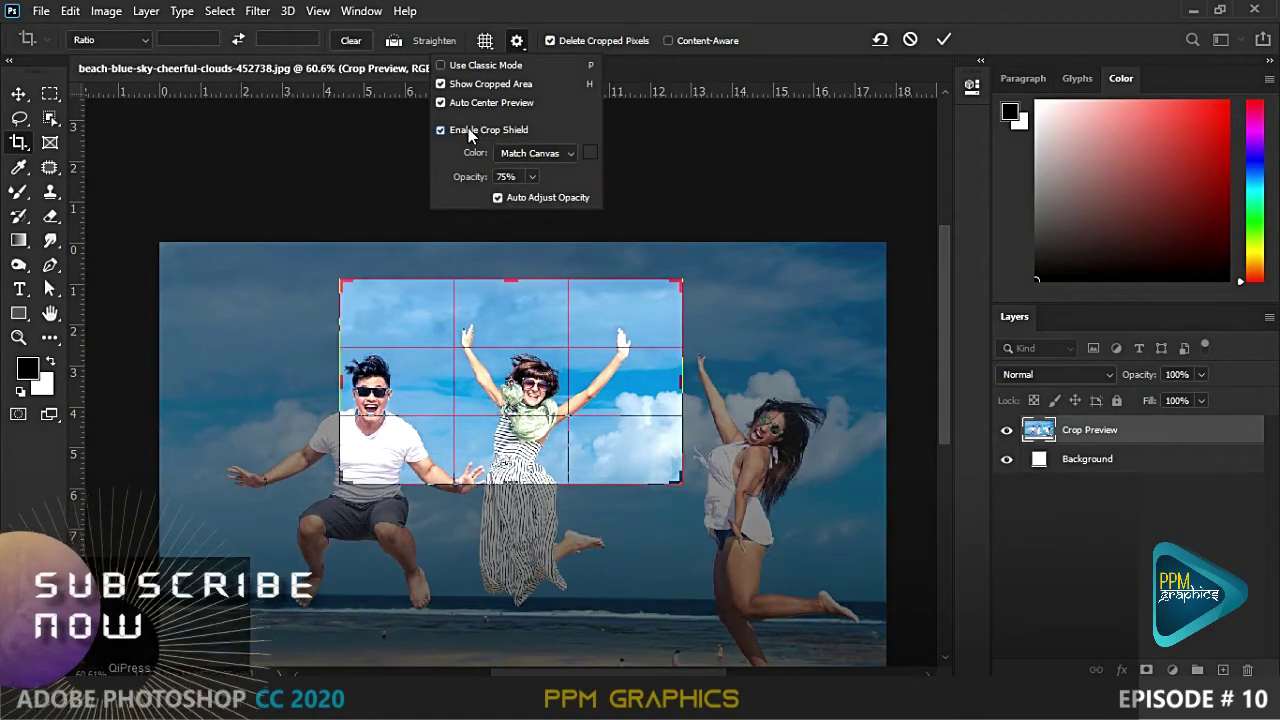
- Give the crop shield a custom yellow colour, fee017
{"action": "left_click", "coordinate": [570, 155]}
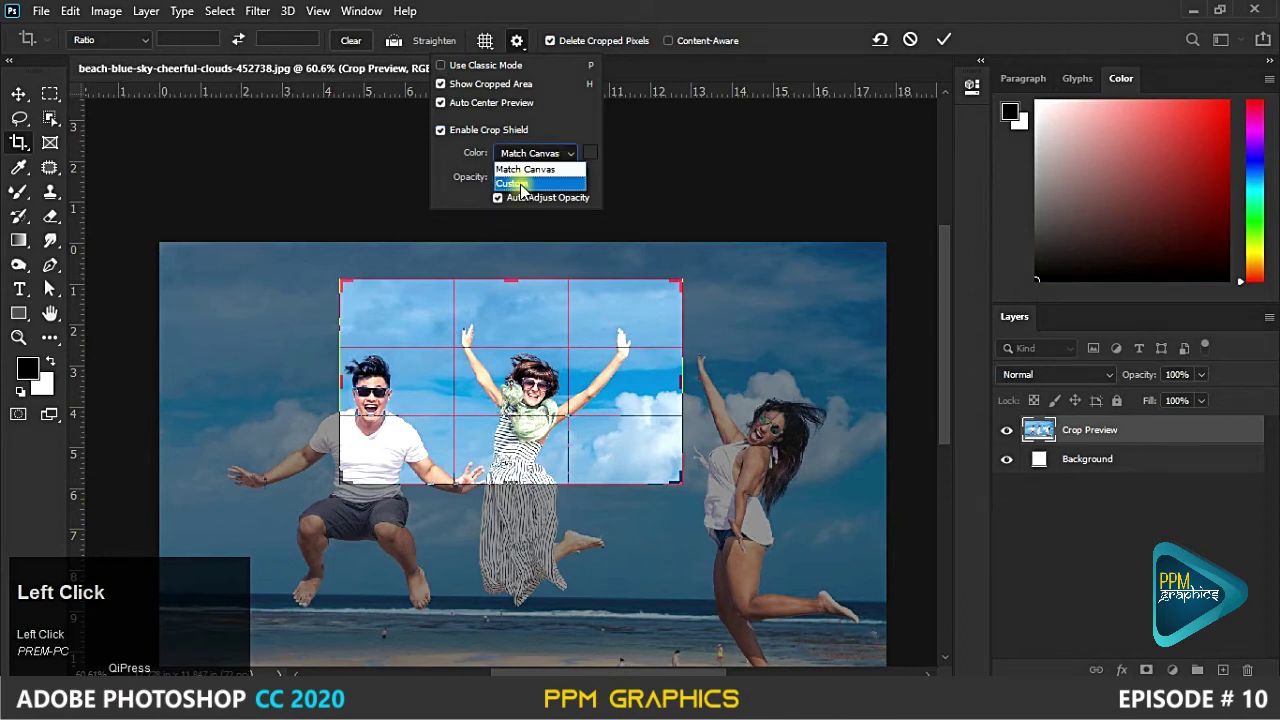
{"action": "left_click", "coordinate": [518, 185]}
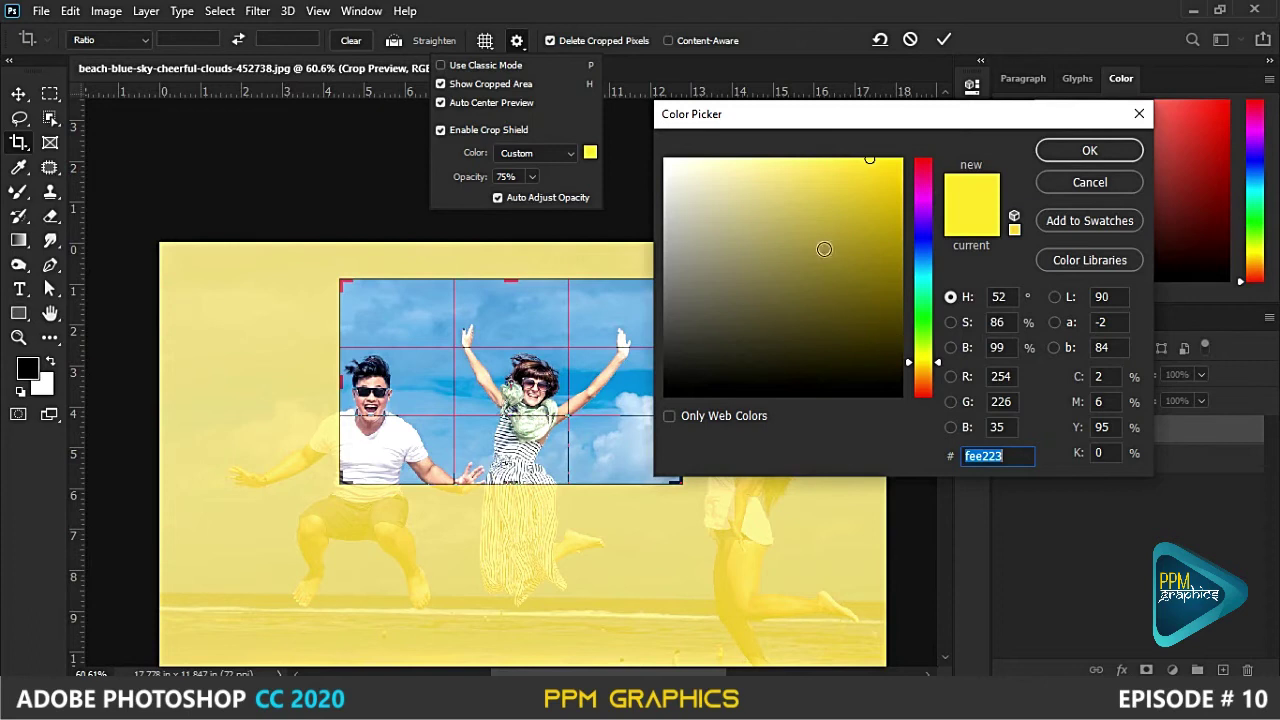
{"action": "left_click", "coordinate": [880, 160]}
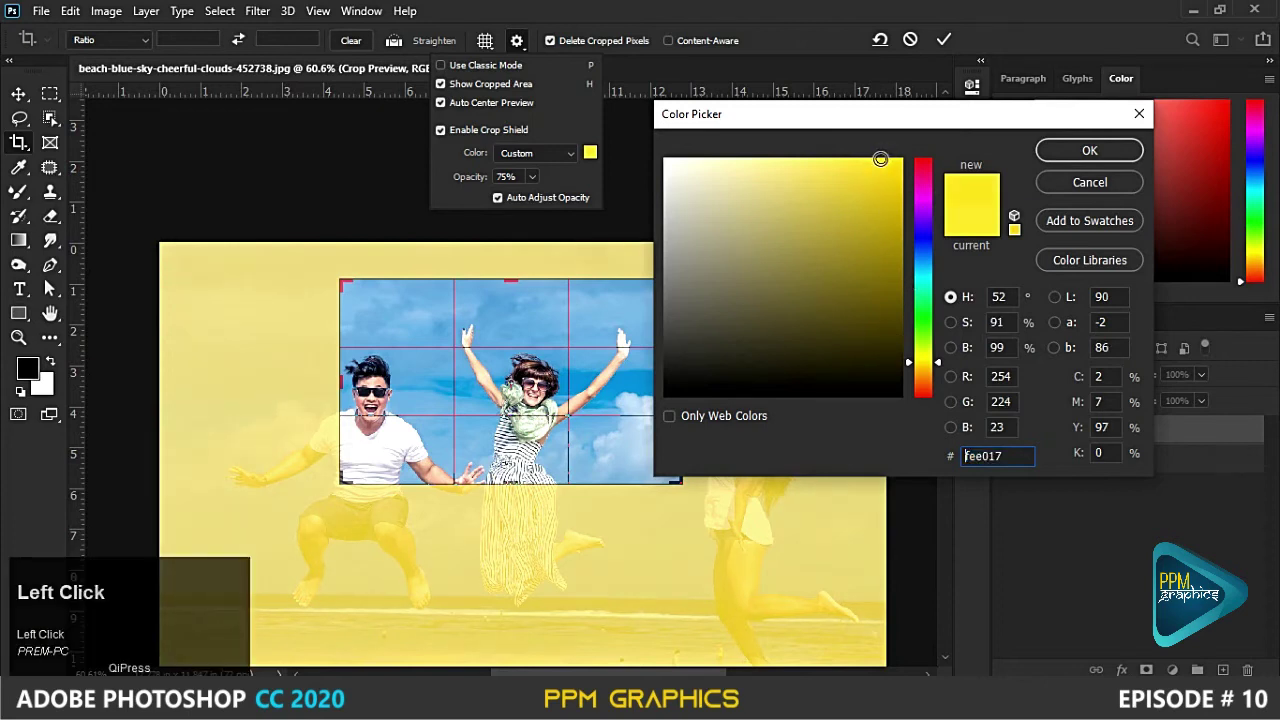
{"action": "left_click", "coordinate": [1091, 150]}
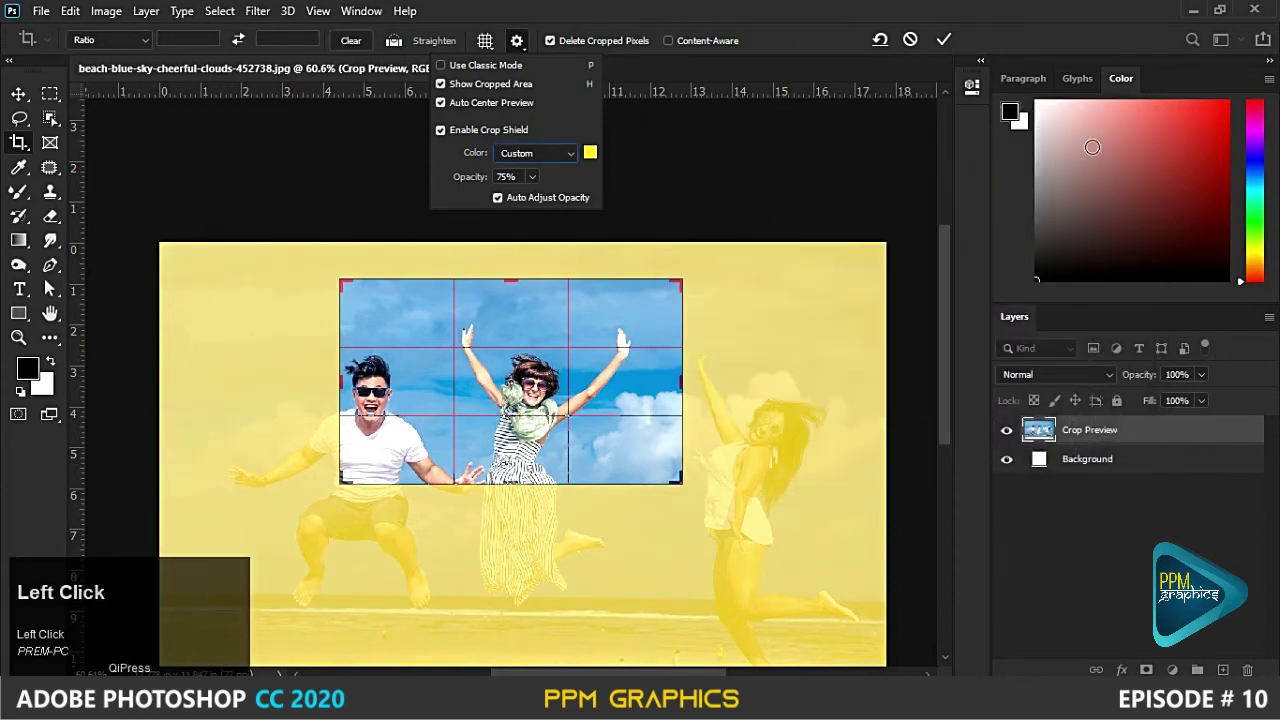
- Set the crop shield's opacity to 52% with Auto Adjust Opacity off, and cancel the crop frame
{"action": "left_click", "coordinate": [532, 177]}
{"action": "mouse_move", "coordinate": [532, 197]}
{"action": "left_mouse_down"}
{"action": "mouse_move", "coordinate": [558, 199]}
{"action": "mouse_move", "coordinate": [488, 197]}
{"action": "mouse_move", "coordinate": [513, 197]}
{"action": "left_mouse_up"}
{"action": "left_click", "coordinate": [575, 172]}
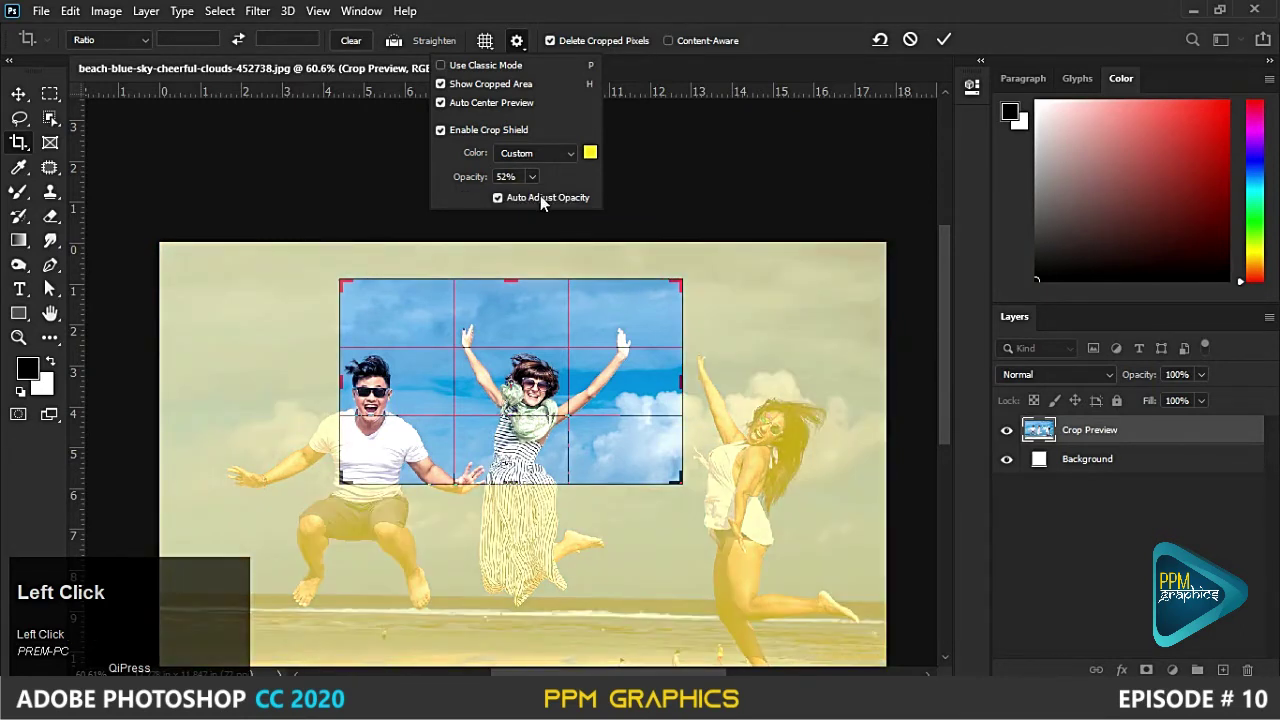
{"action": "left_click", "coordinate": [499, 198]}
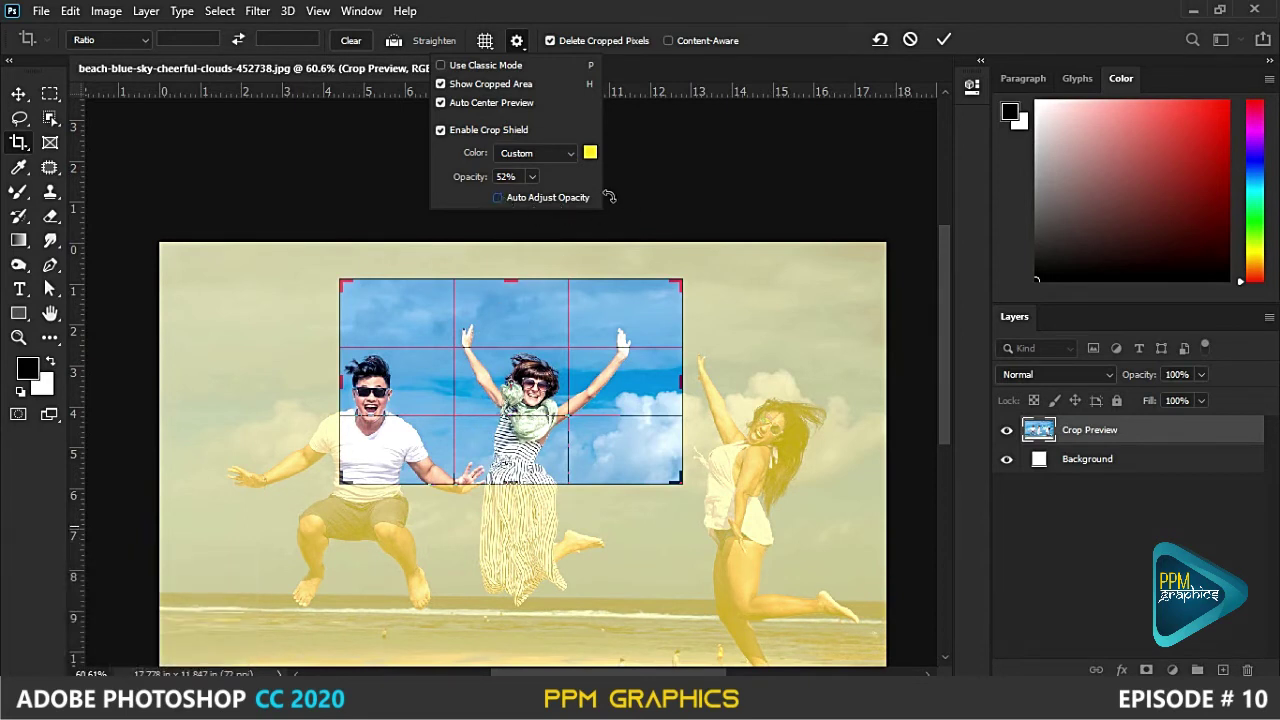
{"action": "key", "text": "Escape"}
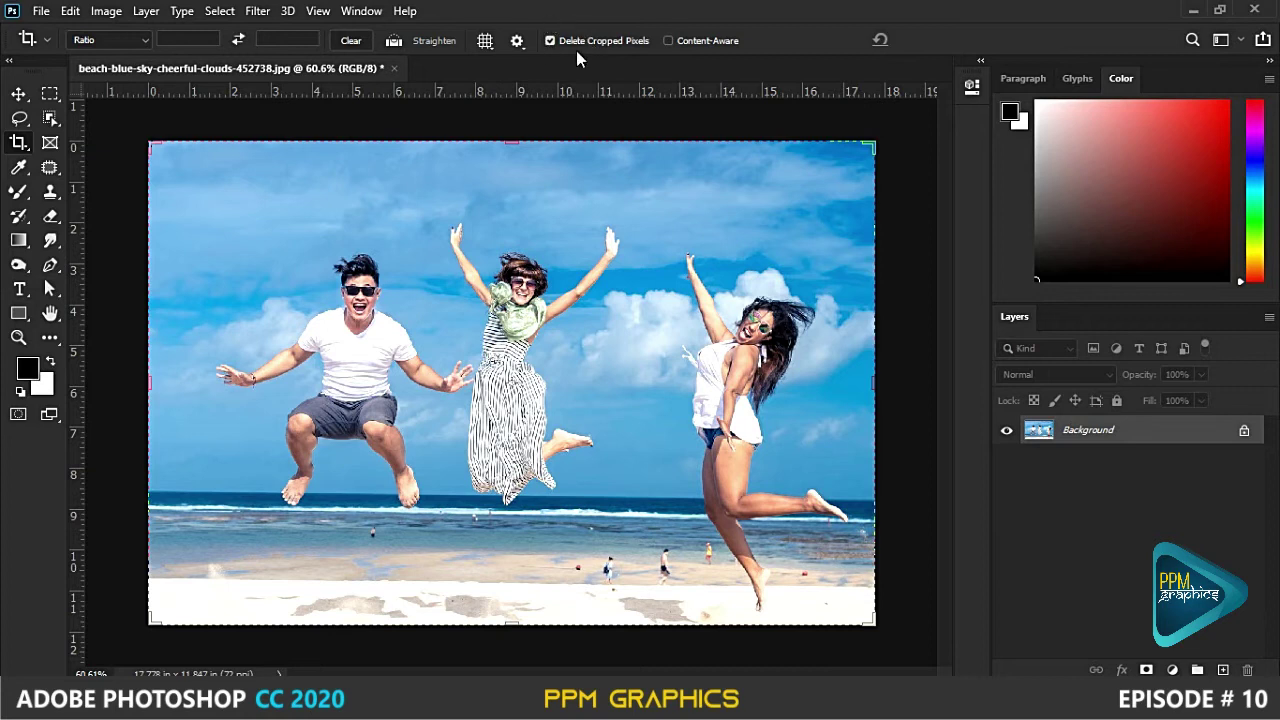
- Crop the photo to about 6.2 by 5.3 inches around the middle woman, and undo the crop
{"action": "left_click_drag", "start_coordinate": [404, 170], "coordinate": [658, 382]}
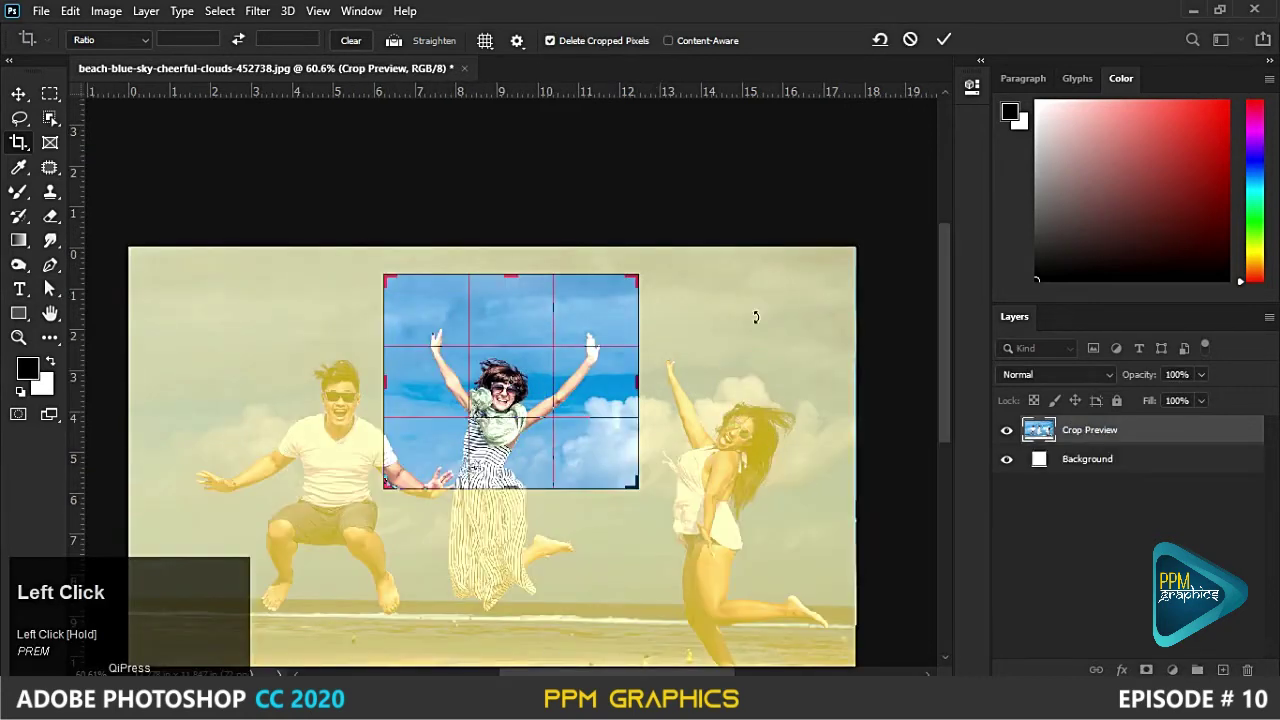
{"action": "left_click", "coordinate": [942, 40]}
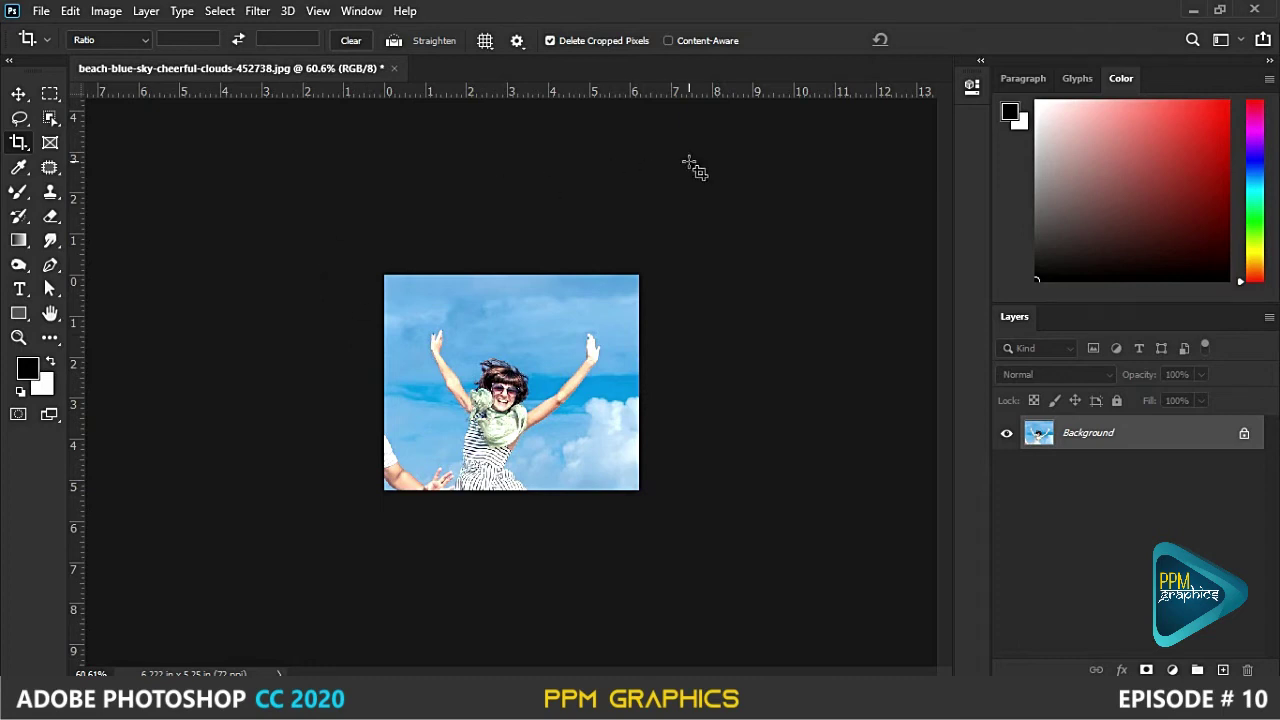
{"action": "left_click", "coordinate": [569, 545], "text": "ctrl"}
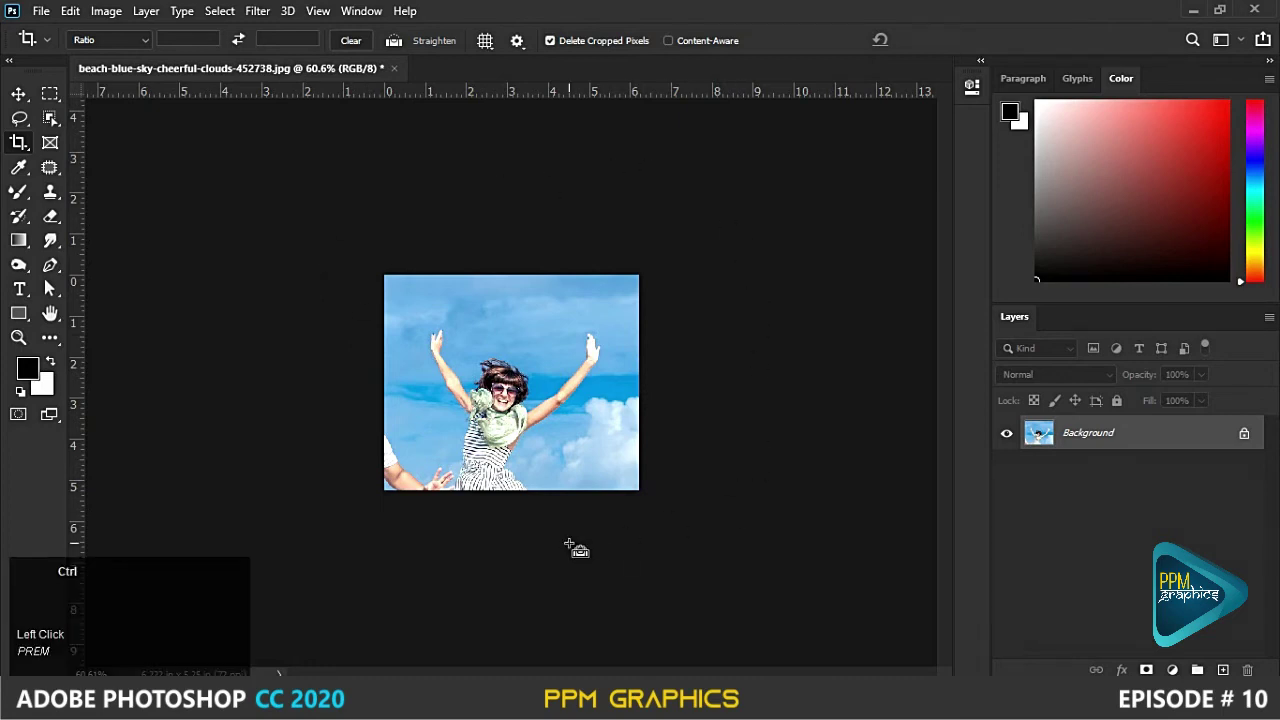
{"action": "key", "text": "ctrl+z"}
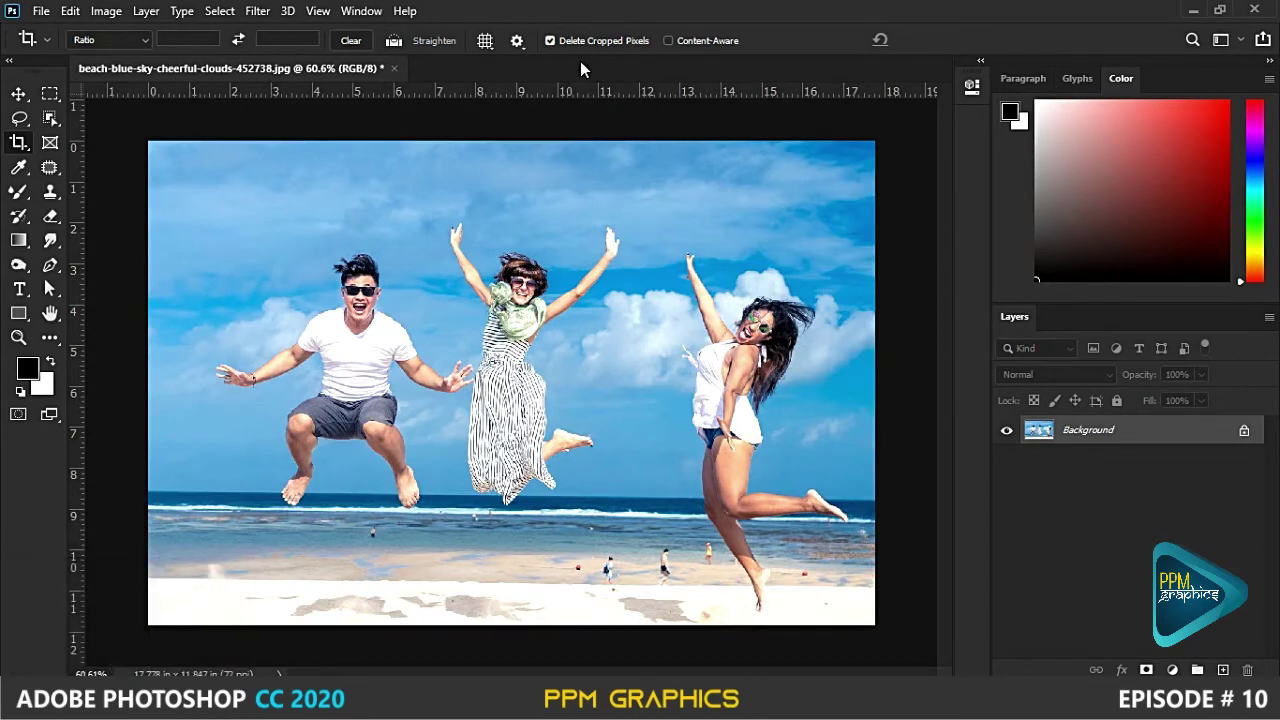
- Turn off Delete Cropped Pixels and crop the photo to about 6.5 by 4.6 inches around the middle woman
{"action": "left_click", "coordinate": [550, 40]}
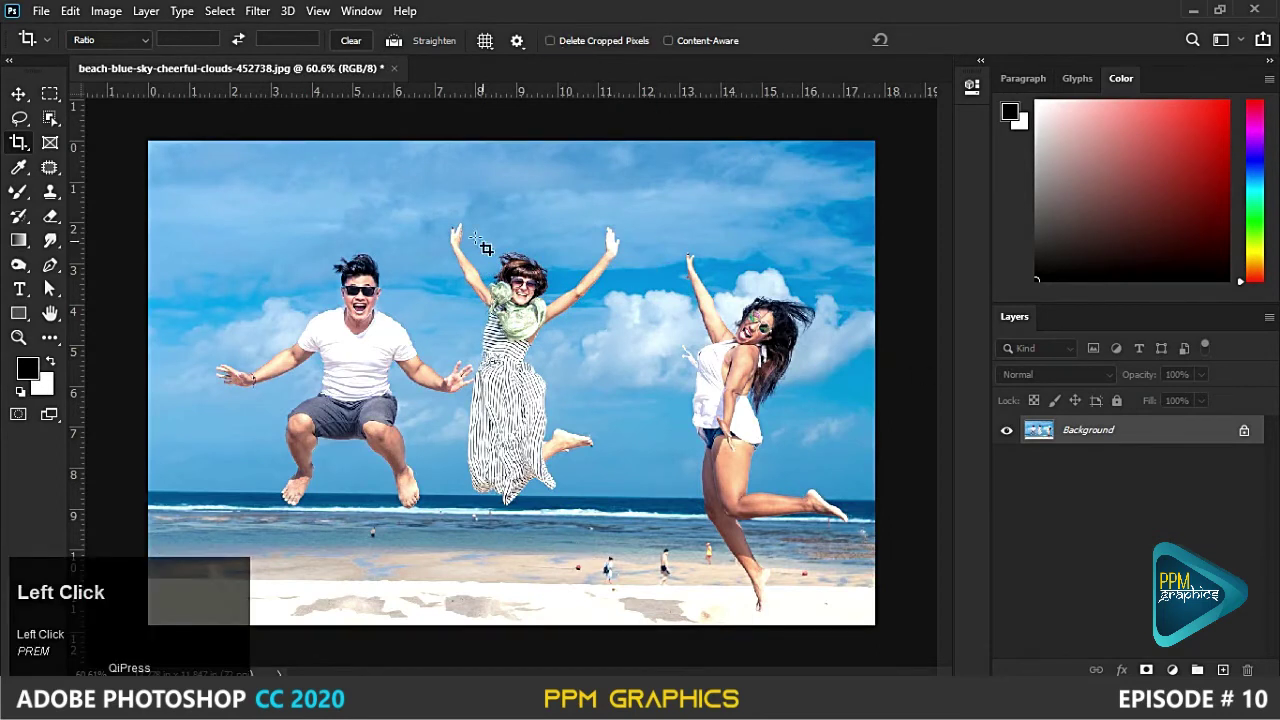
{"action": "left_click_drag", "start_coordinate": [417, 206], "coordinate": [680, 385]}
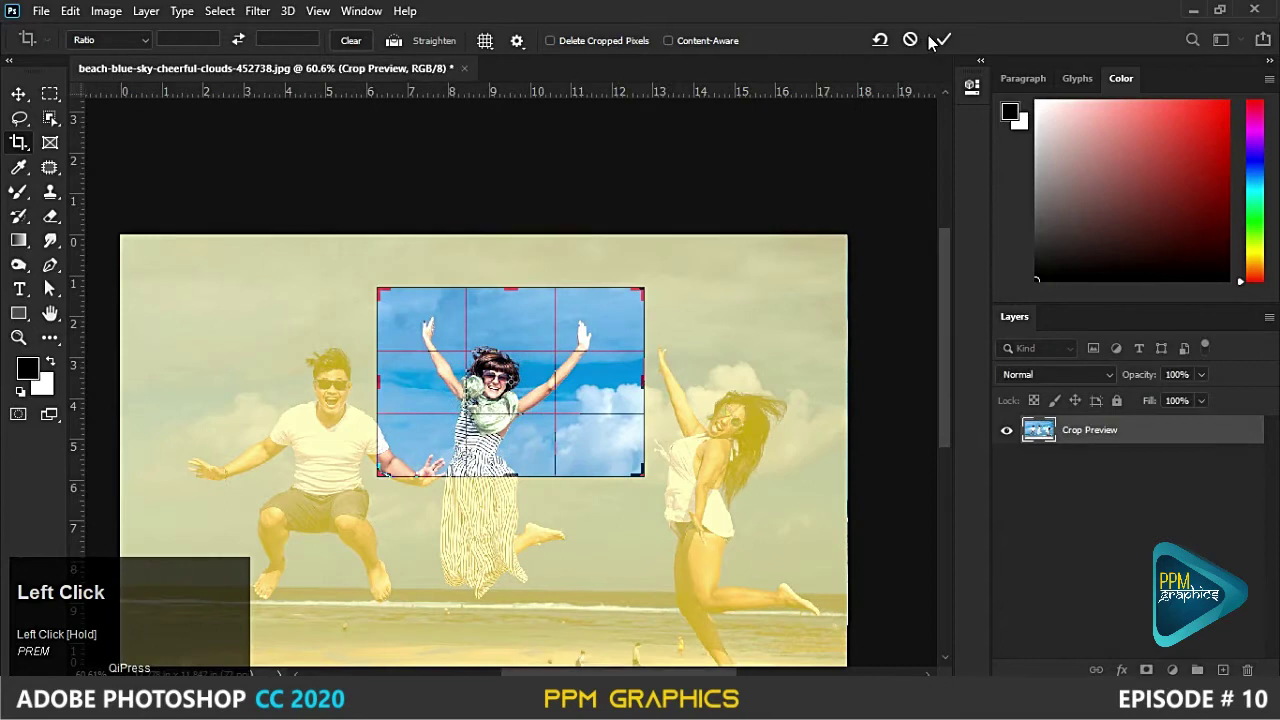
{"action": "left_click", "coordinate": [944, 39]}
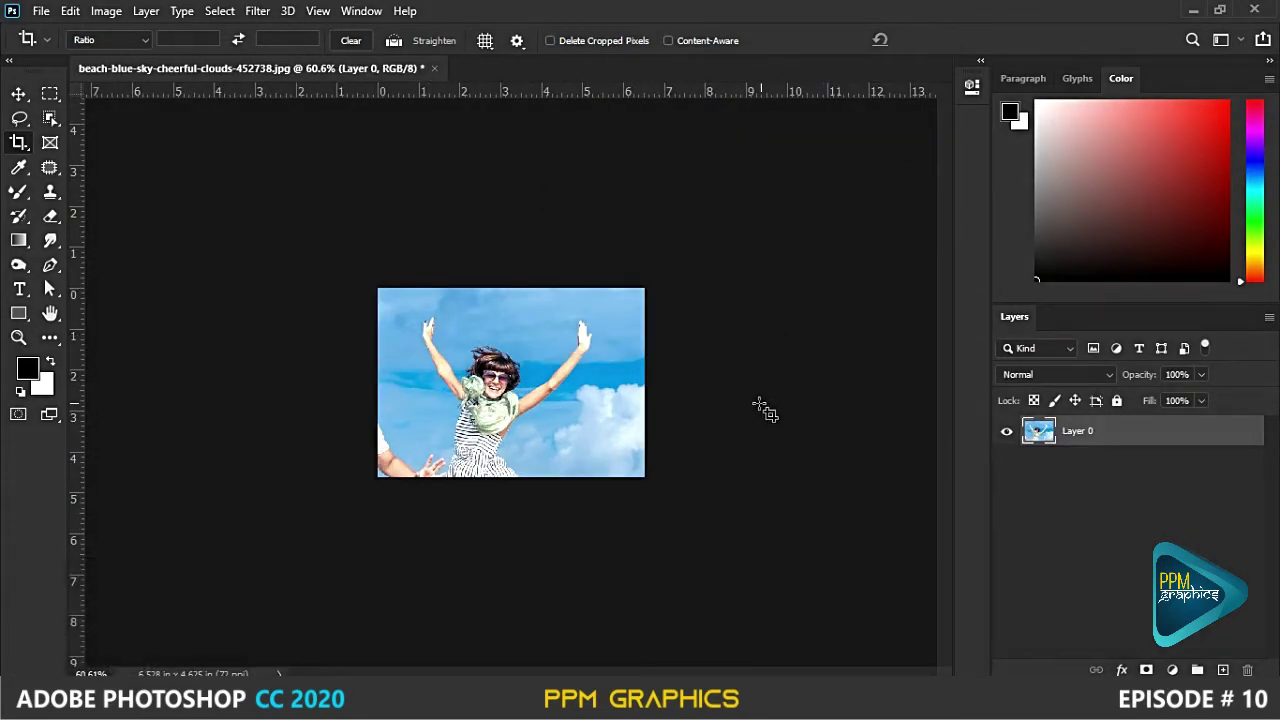
- Reopen the crop and widen it to about 10.5 by 4.6 inches to include the man and the middle woman
{"action": "left_click", "coordinate": [590, 393]}
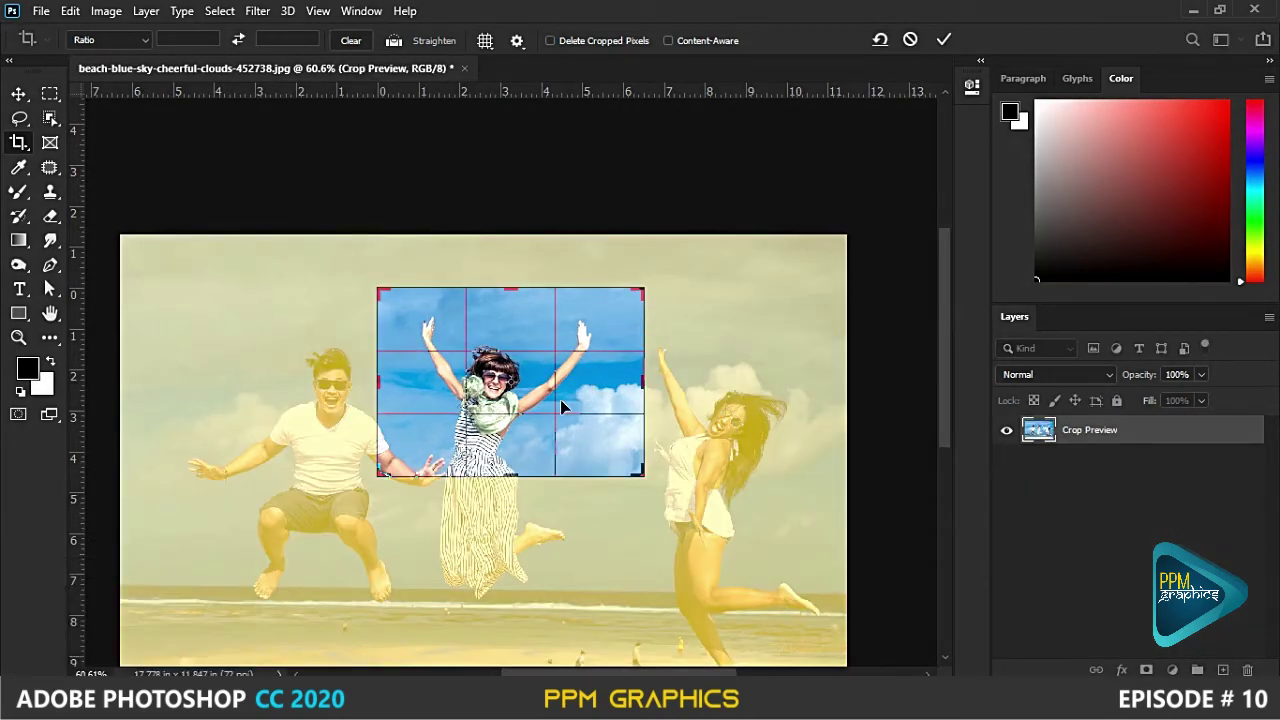
{"action": "left_click_drag", "start_coordinate": [360, 482], "coordinate": [301, 470]}
{"action": "left_click_drag", "start_coordinate": [508, 448], "coordinate": [518, 421]}
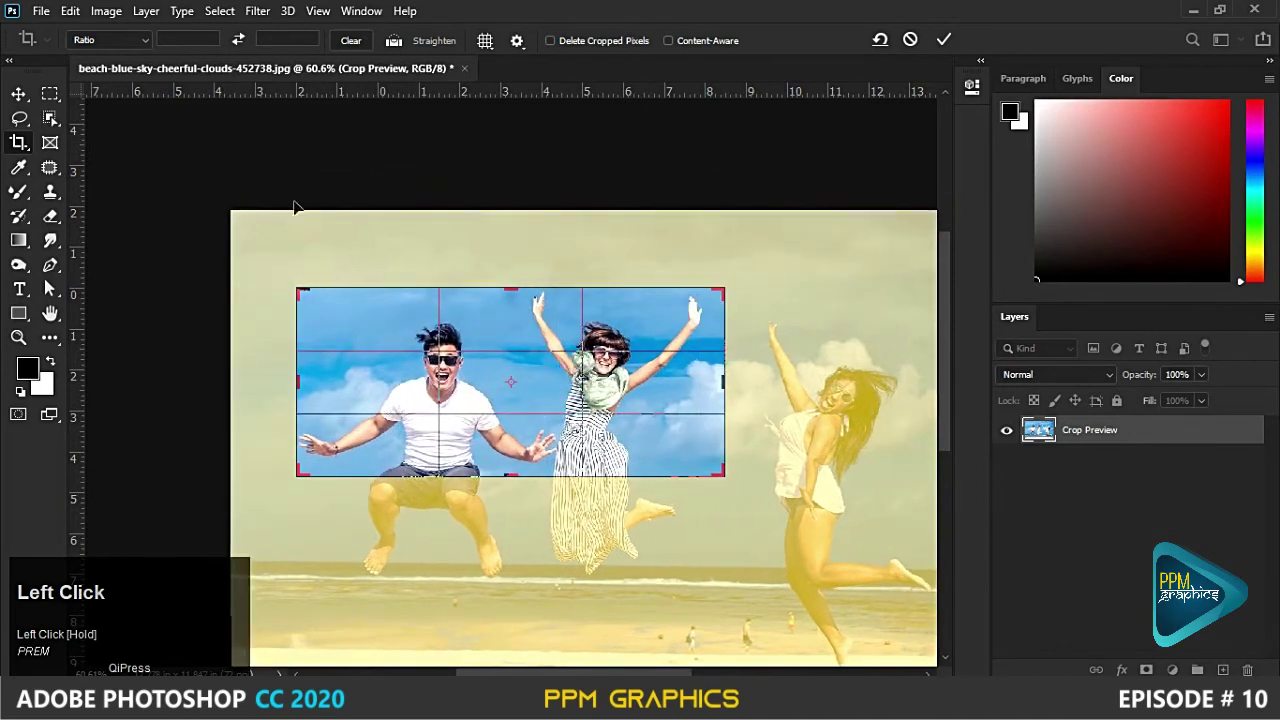
{"action": "left_click", "coordinate": [941, 37]}
- Shift the photo within the cropped canvas to show the two women, and return to the Crop tool
{"action": "left_click", "coordinate": [18, 94]}
{"action": "left_click_drag", "start_coordinate": [543, 391], "coordinate": [612, 405]}
{"action": "left_click", "coordinate": [18, 142]}
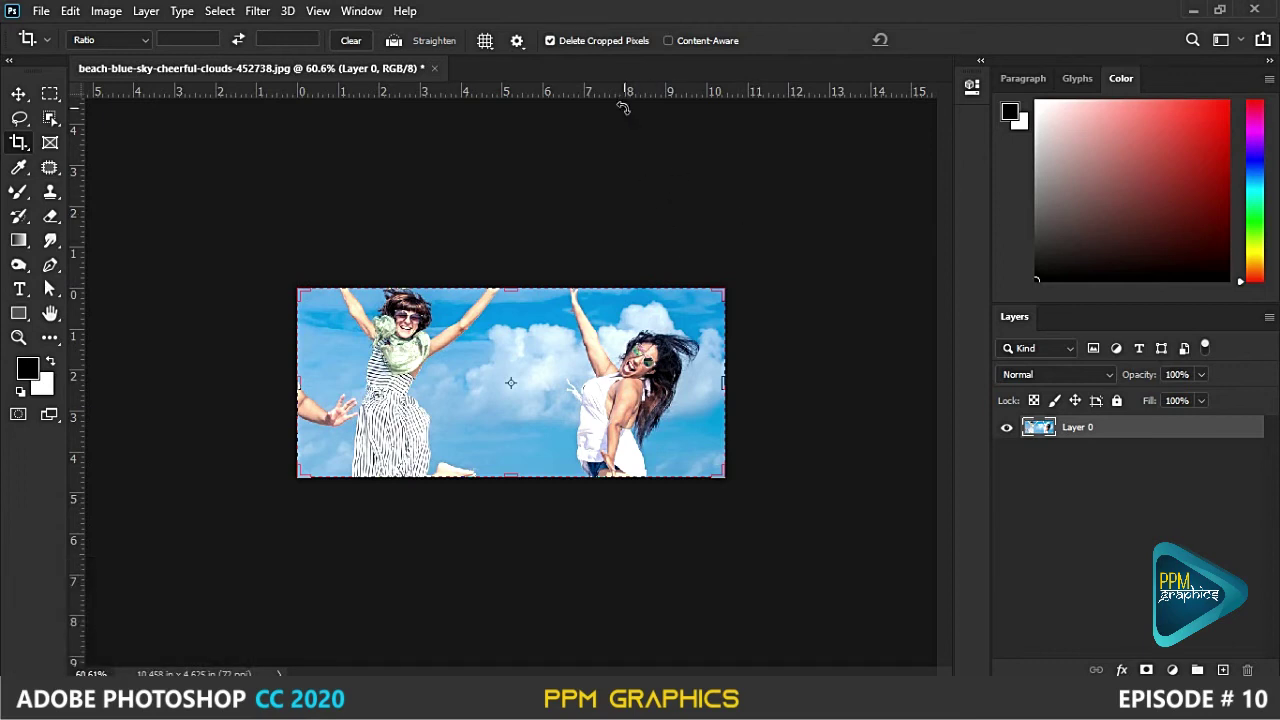
- Turn off Delete Cropped Pixels and extend the full photo's canvas past its left edge to about 18.5 inches wide
{"action": "left_click", "coordinate": [550, 41]}
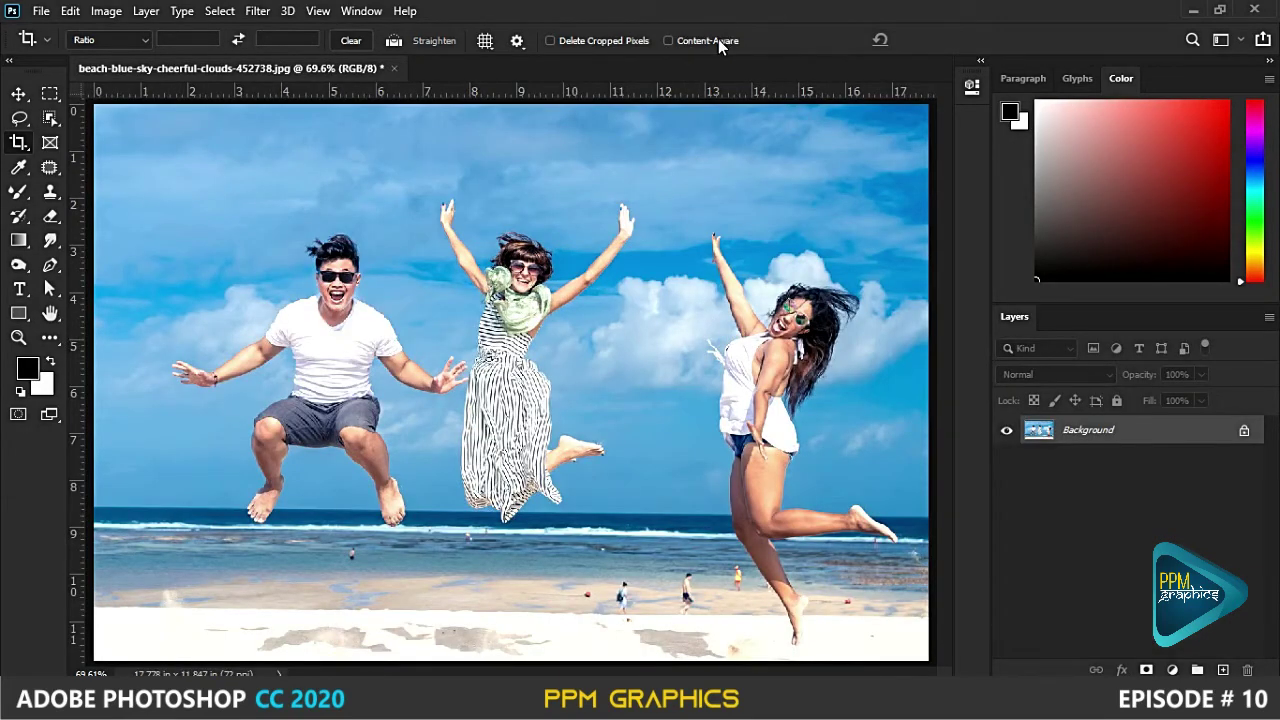
{"action": "key", "text": "ctrl+minus"}
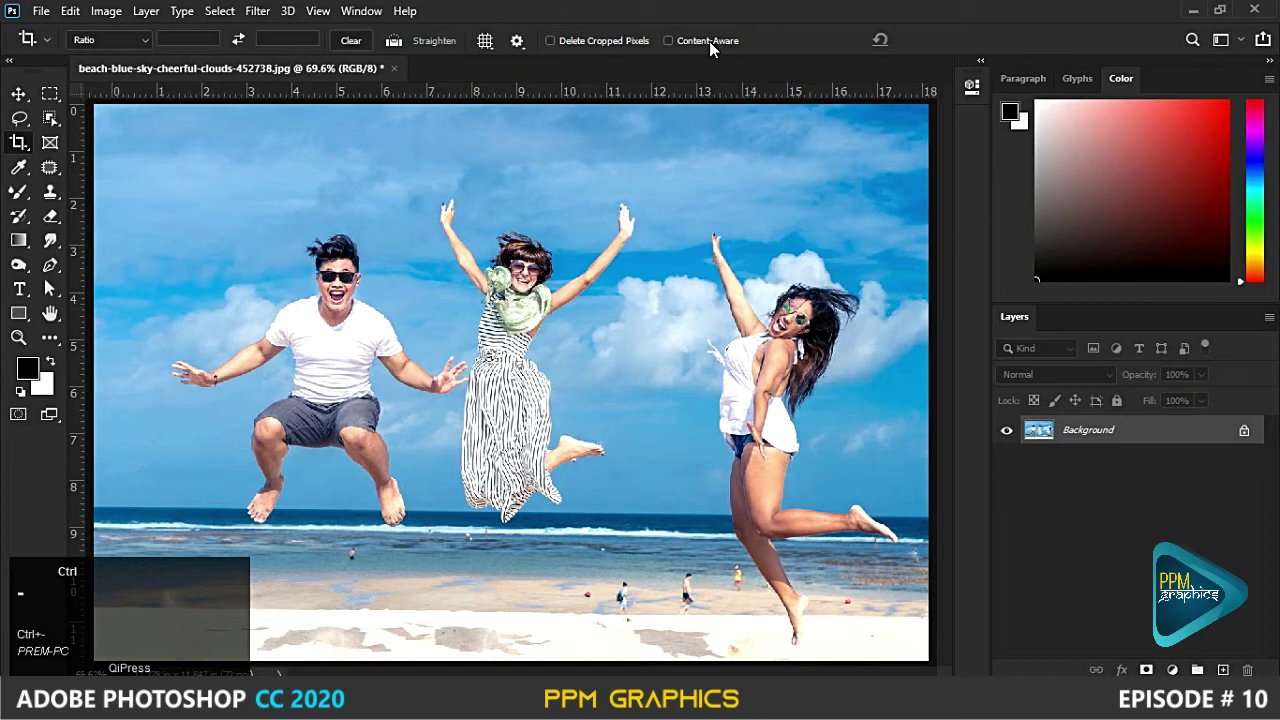
{"action": "key", "text": "ctrl+minus"}
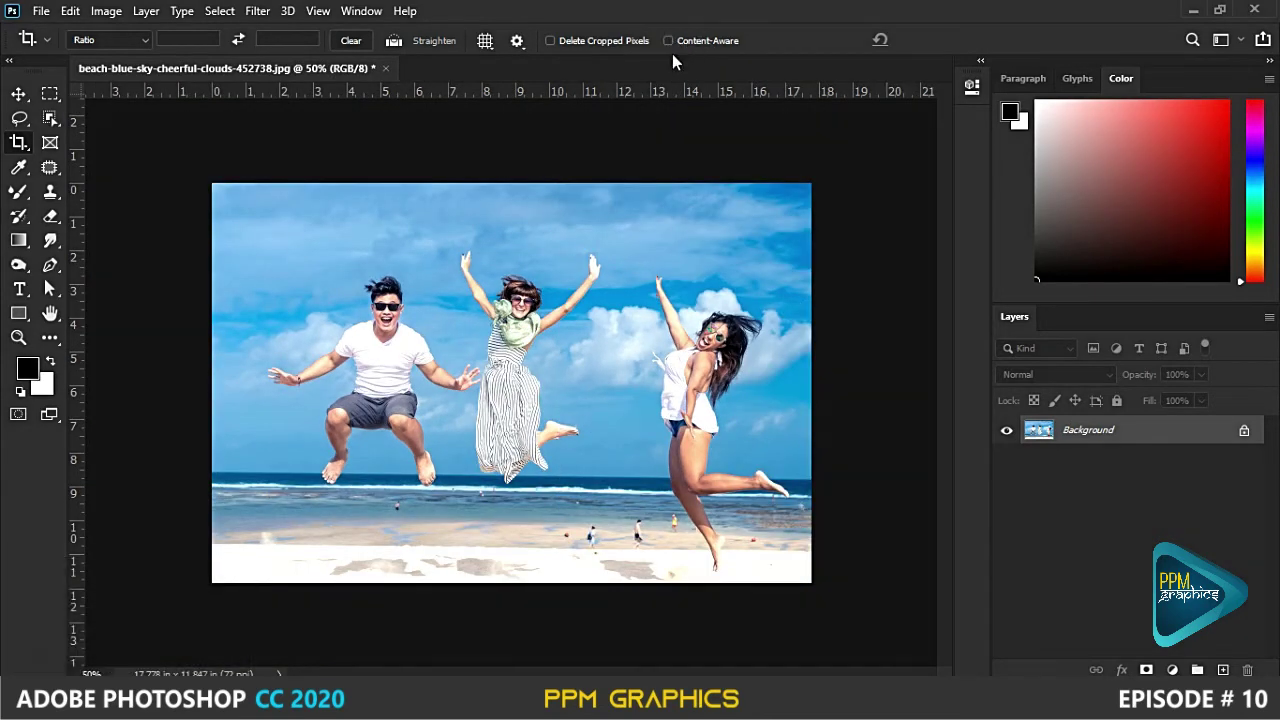
{"action": "left_click", "coordinate": [476, 328]}
{"action": "left_click_drag", "start_coordinate": [213, 382], "coordinate": [203, 382]}
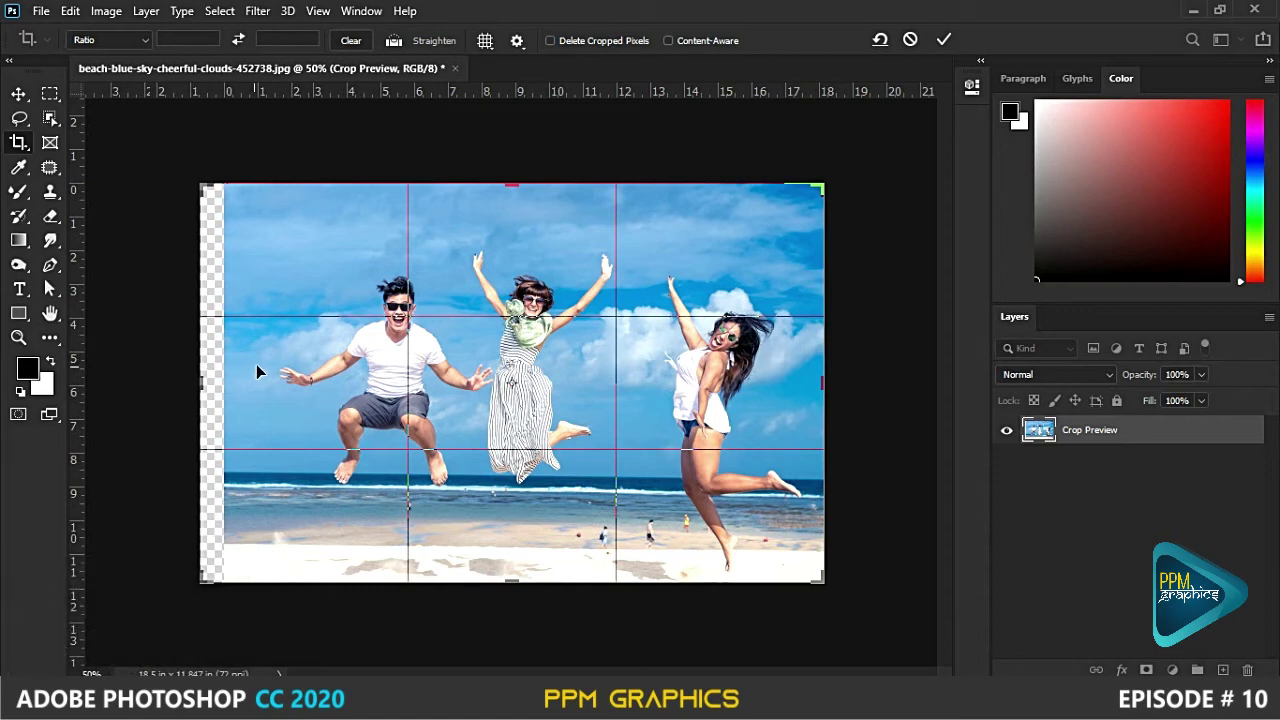
{"action": "left_click", "coordinate": [943, 39]}
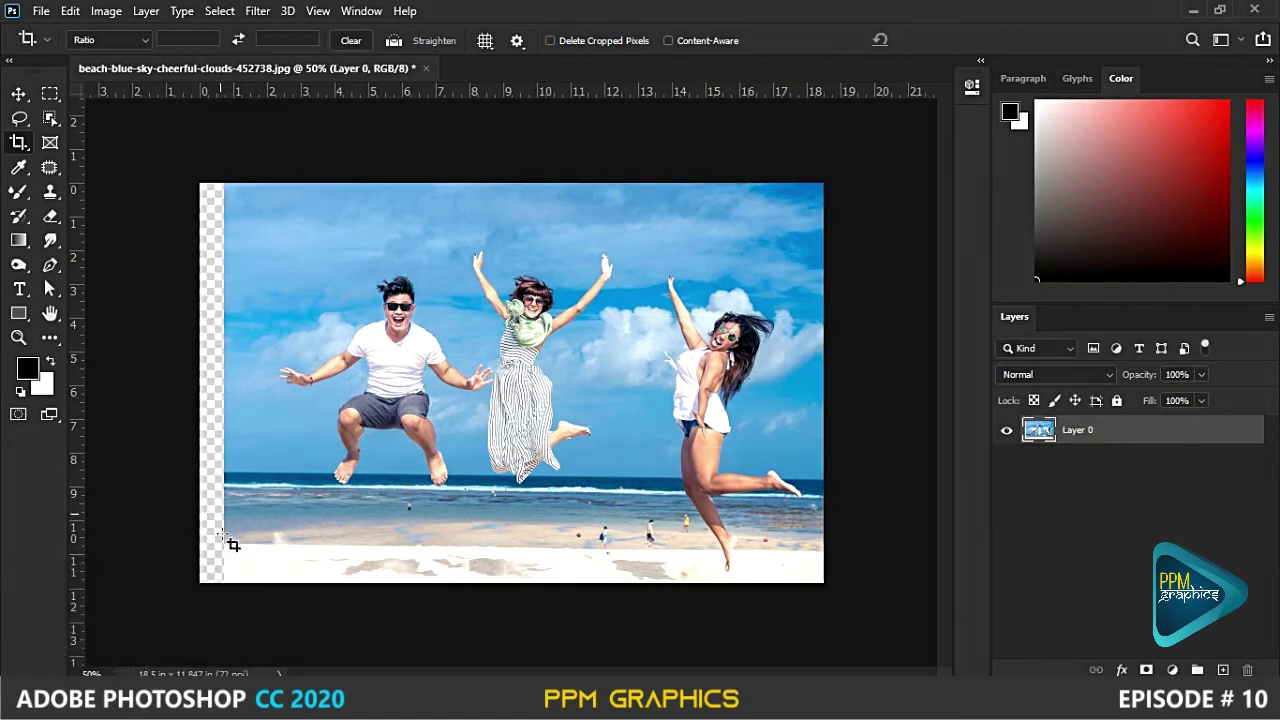
- Extend the canvas above the photo to about 12.8 inches tall, and undo the canvas extensions
{"action": "left_click", "coordinate": [311, 455]}
{"action": "left_click_drag", "start_coordinate": [521, 181], "coordinate": [517, 166]}
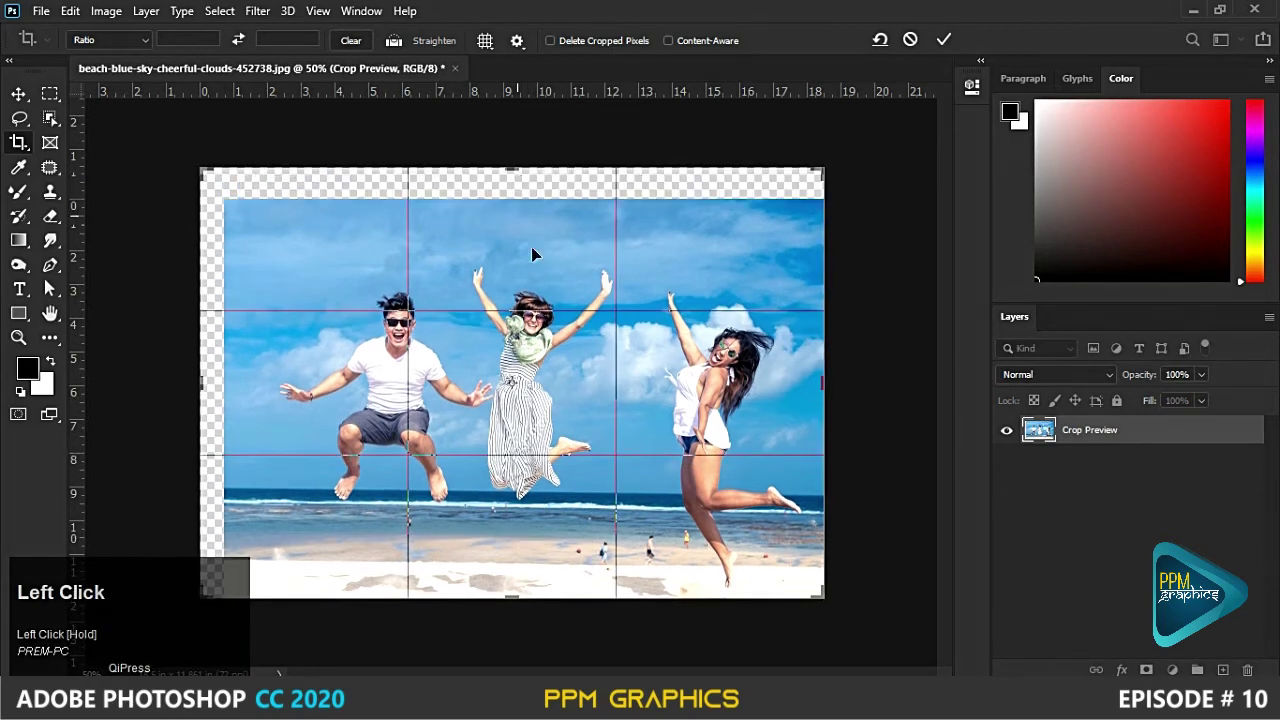
{"action": "left_click", "coordinate": [942, 37]}
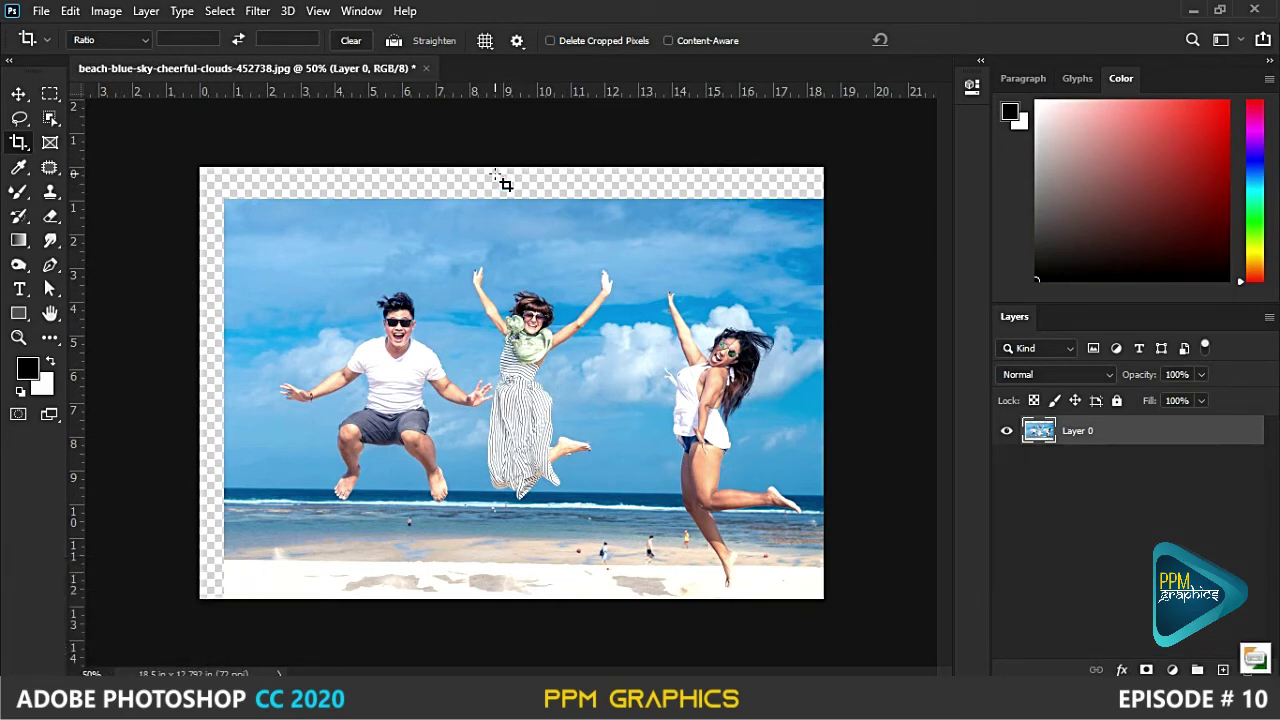
{"action": "left_click", "coordinate": [497, 177]}
{"action": "key", "text": "ctrl+z"}
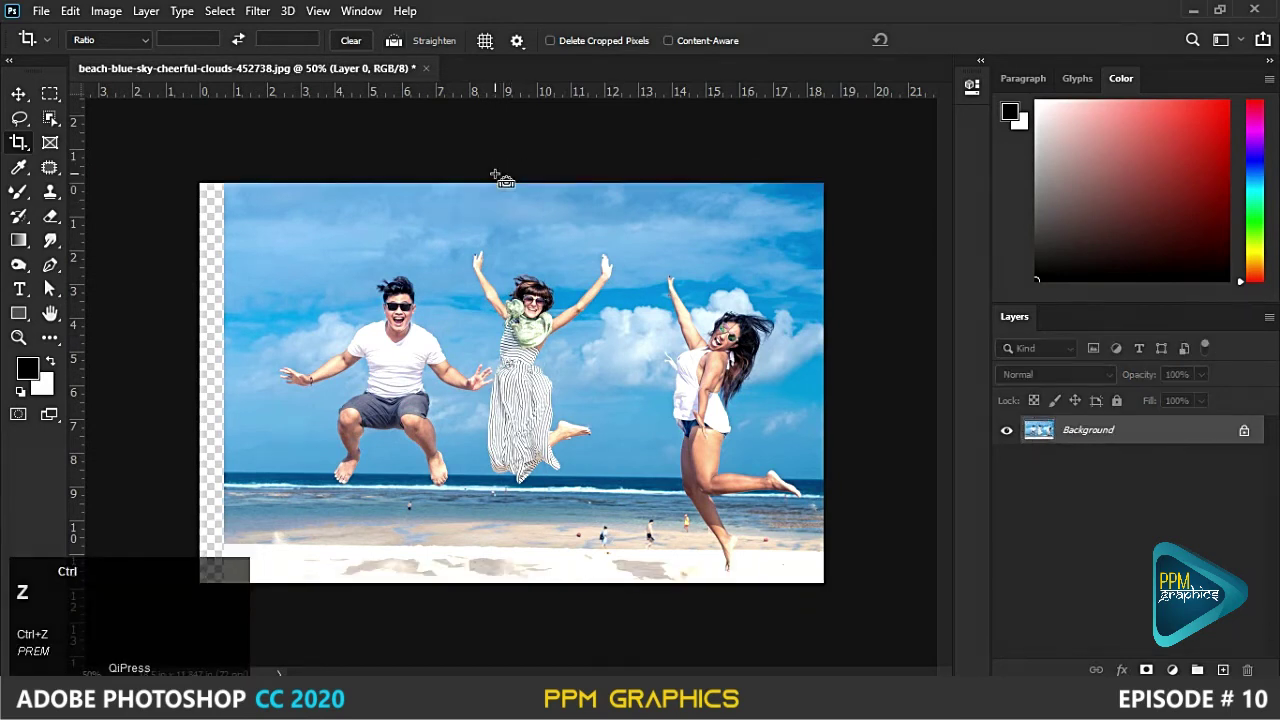
- Enable Content-Aware and extend the photo past its left edge to about 18.7 inches wide
{"action": "left_click", "coordinate": [669, 41]}
{"action": "left_click", "coordinate": [593, 232]}
{"action": "left_click_drag", "start_coordinate": [213, 377], "coordinate": [210, 377]}
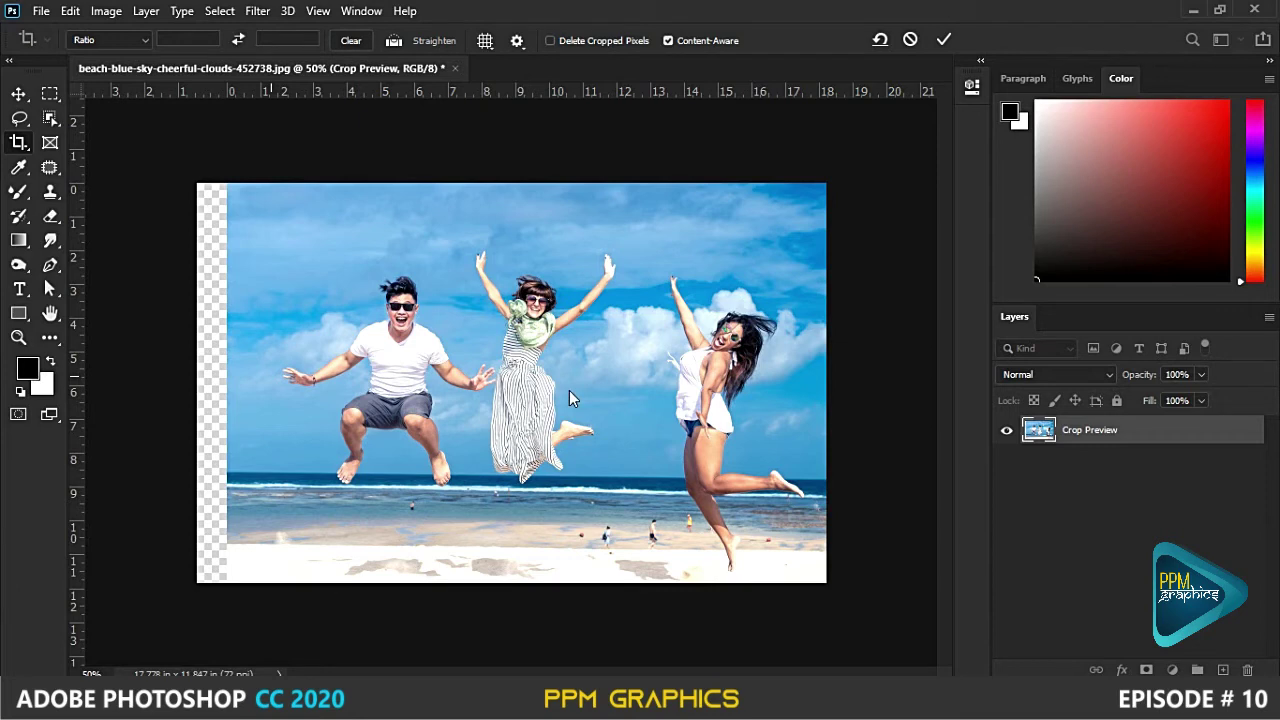
{"action": "key", "text": "Return"}
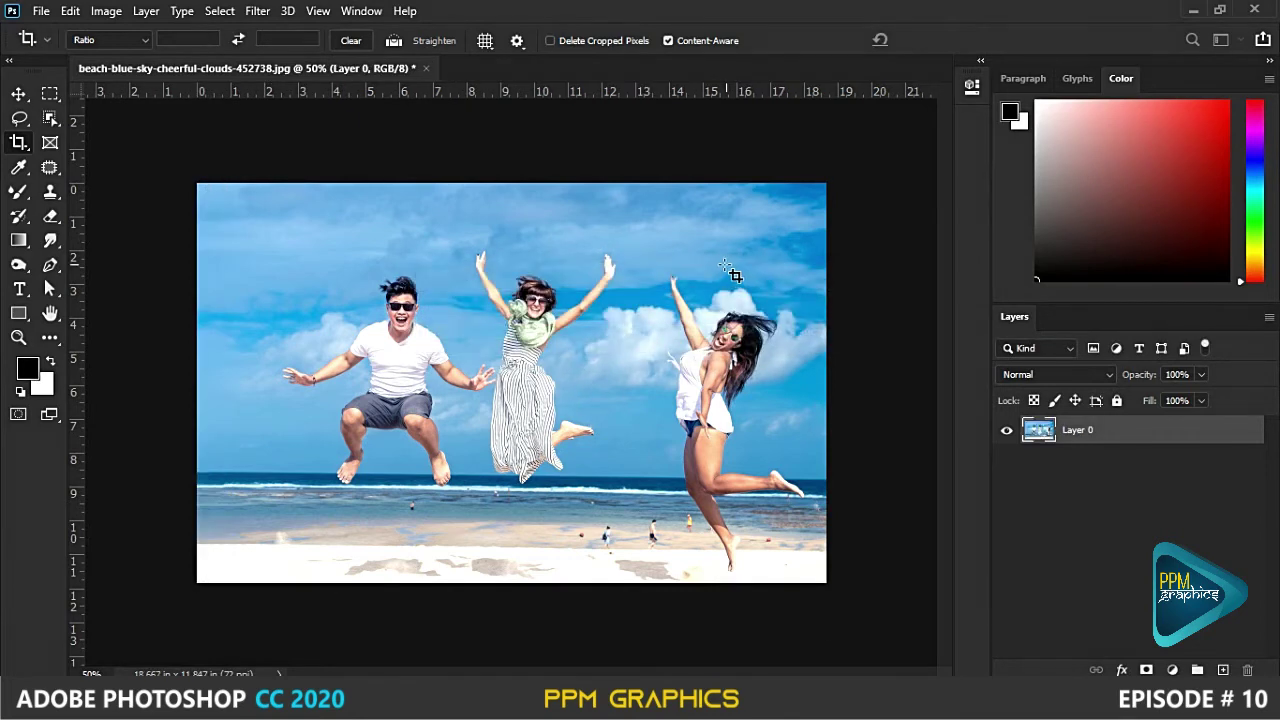
- Extend the sky above the photo with a Content-Aware crop to about 12.8 inches tall
{"action": "left_click", "coordinate": [583, 259]}
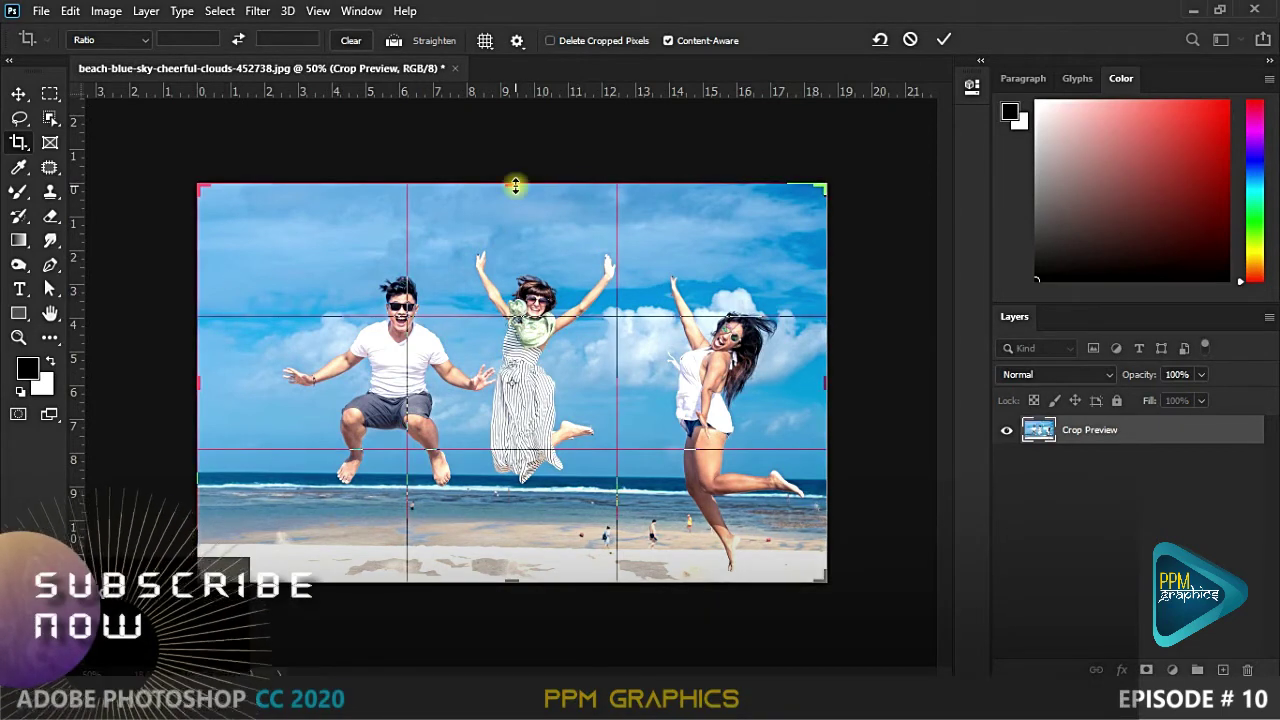
{"action": "left_click_drag", "start_coordinate": [513, 184], "coordinate": [513, 166]}
{"action": "key", "text": "Return"}
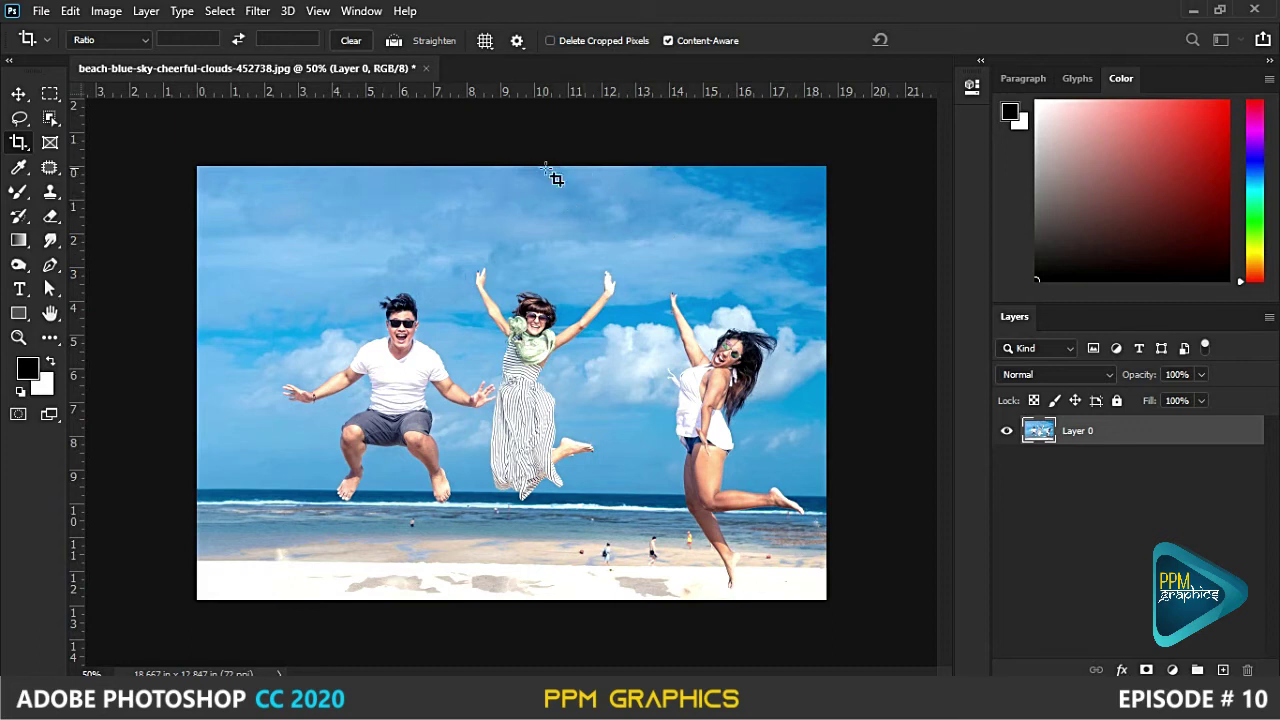
- Extend the photo past its right edge with a Content-Aware crop to about 19.4 inches wide
{"action": "left_click", "coordinate": [688, 263]}
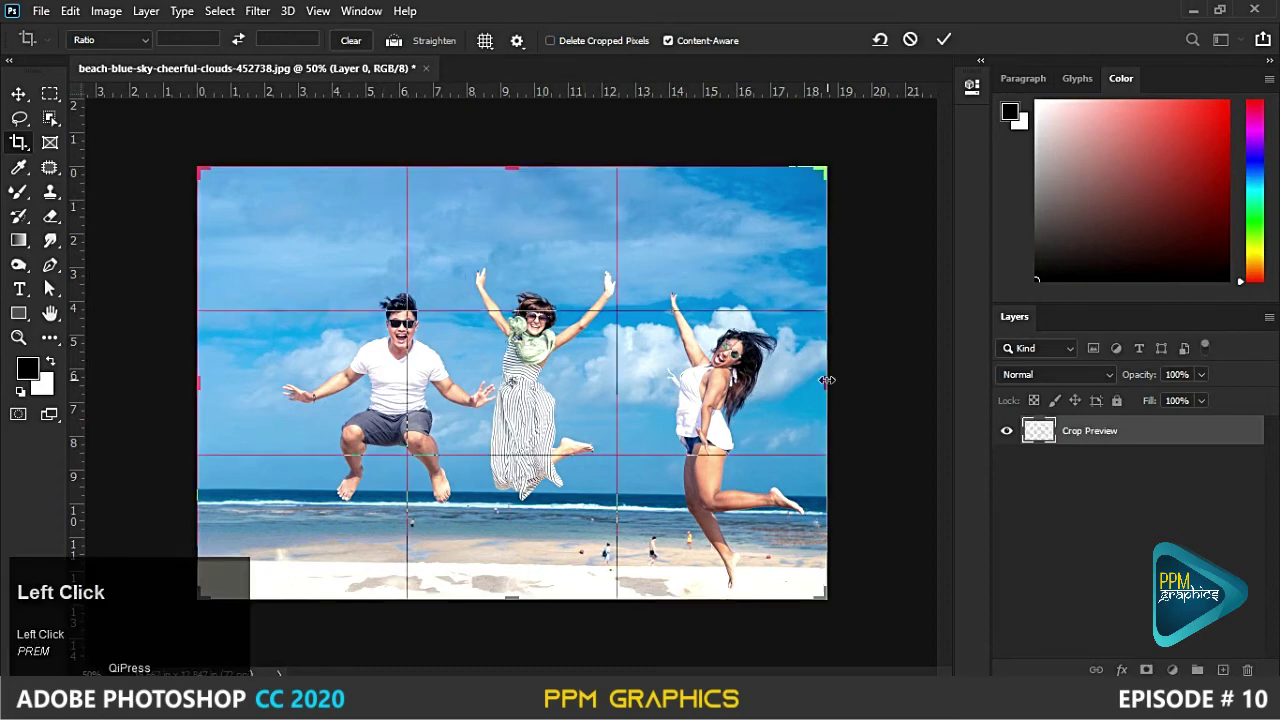
{"action": "left_click_drag", "start_coordinate": [829, 381], "coordinate": [840, 384]}
{"action": "key", "text": "Return"}
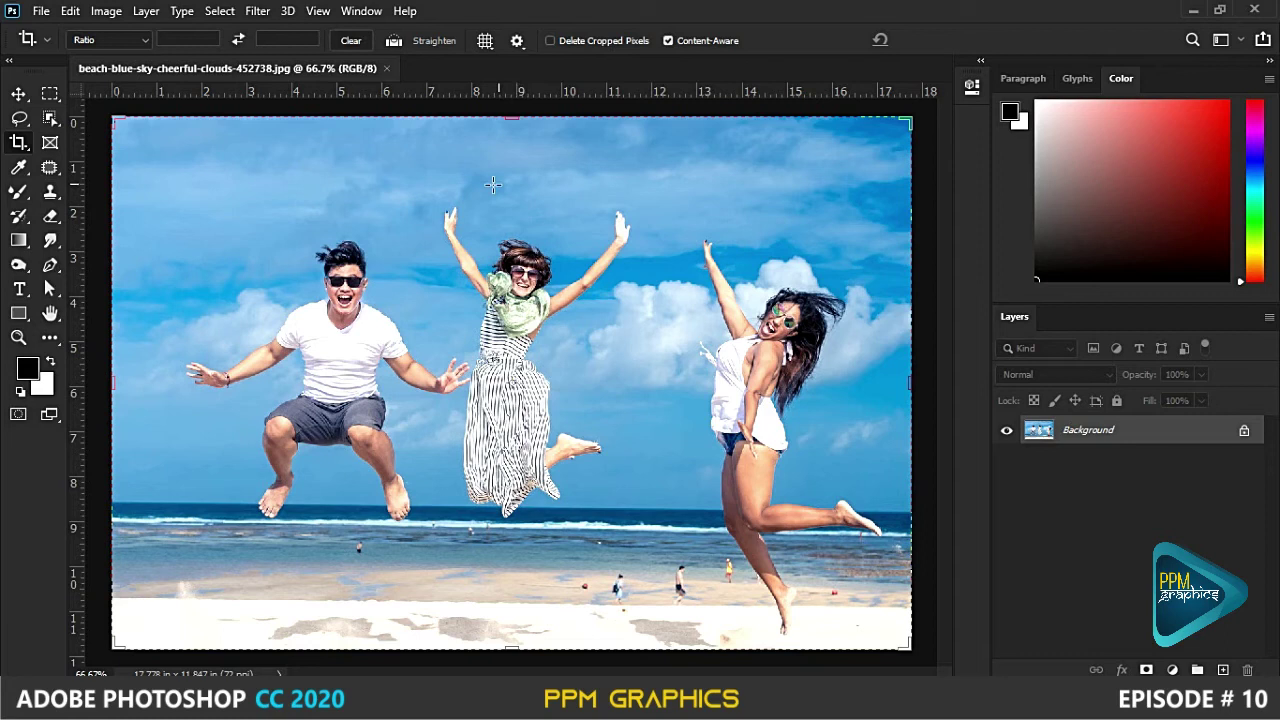
{"action": "left_click", "coordinate": [50, 167]}
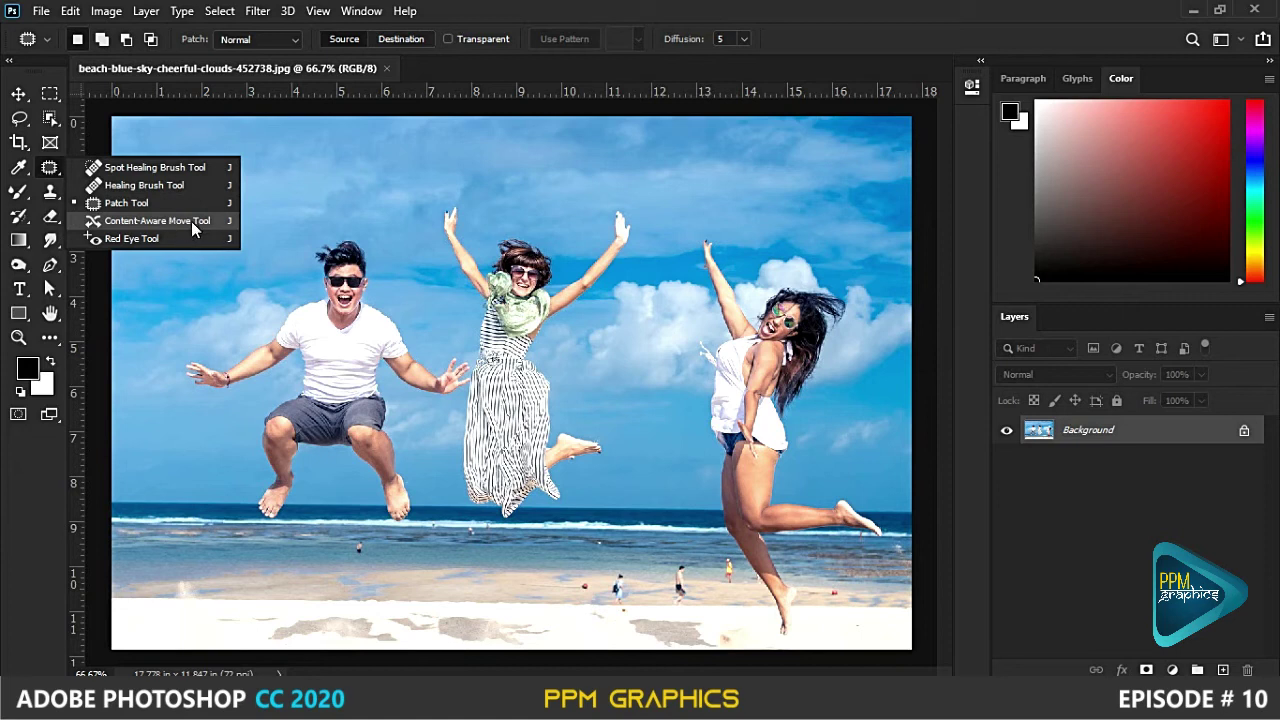
{"action": "left_click", "coordinate": [31, 145]}
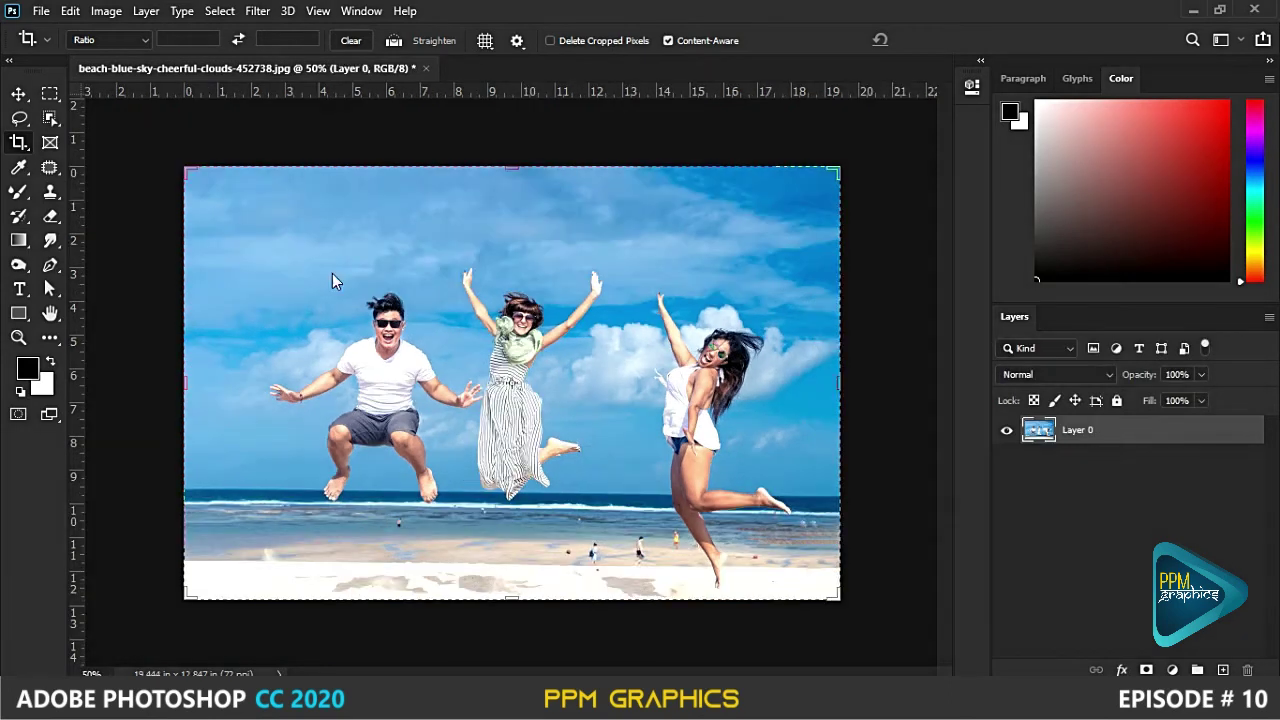
- Try rotating and shrinking the crop over the beach photo, and reset it to the full image
{"action": "left_click", "coordinate": [376, 284]}
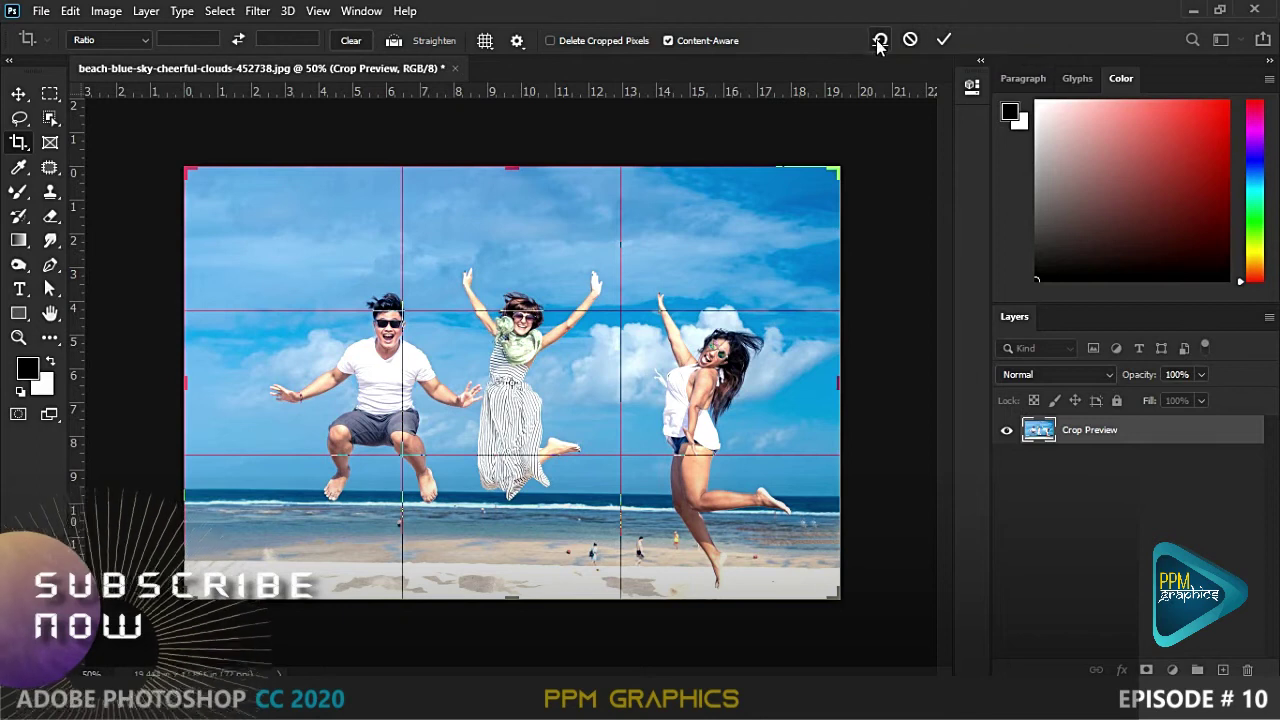
{"action": "left_click_drag", "start_coordinate": [837, 168], "coordinate": [836, 230]}
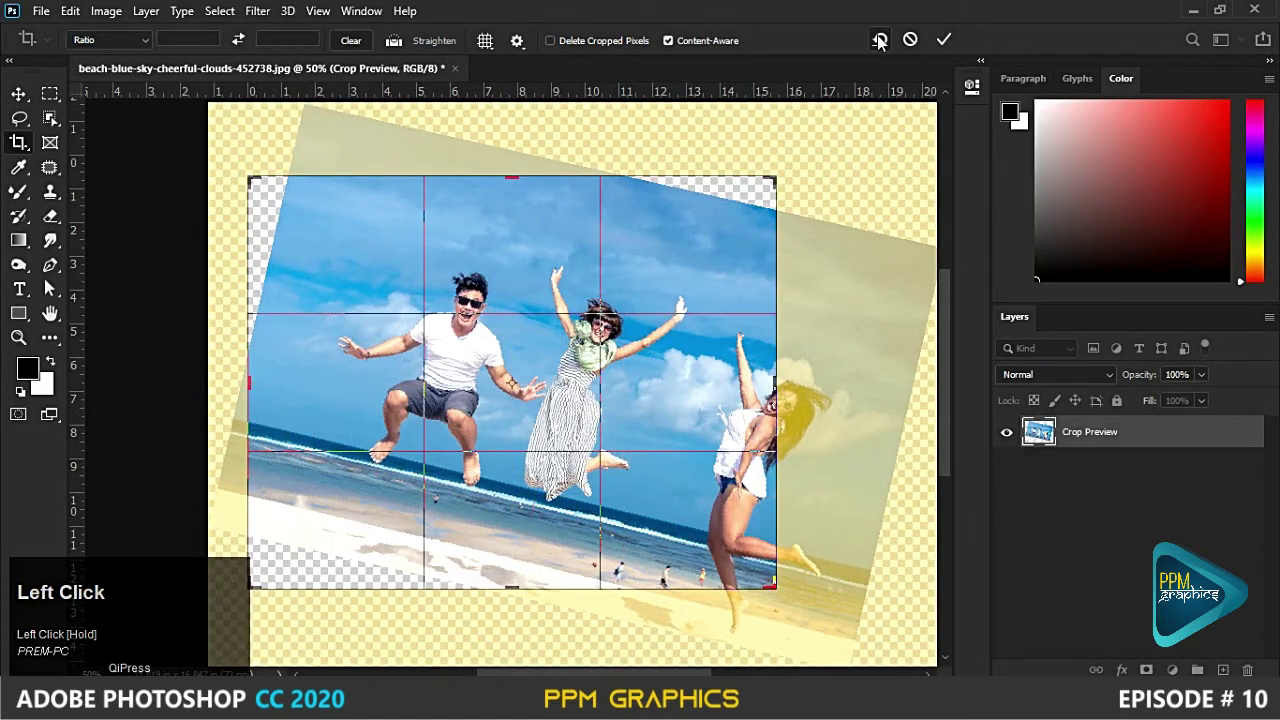
{"action": "left_click", "coordinate": [880, 41]}
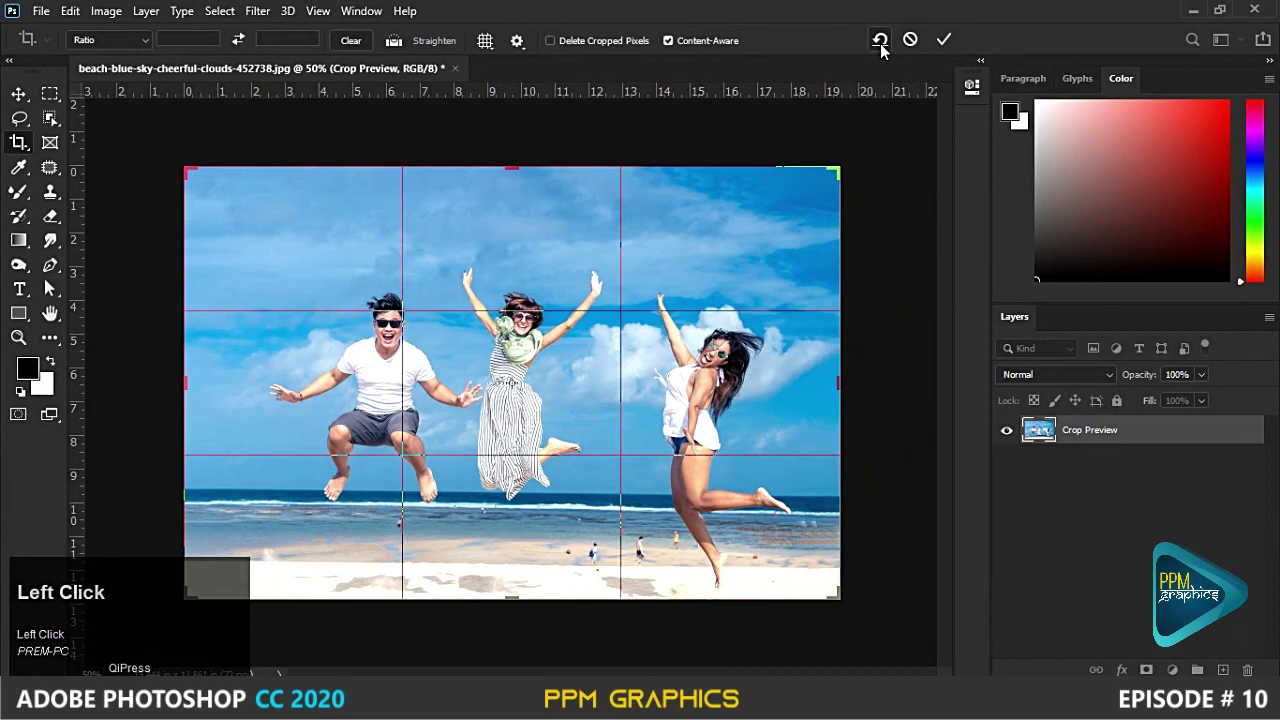
- Activate the Perspective Crop tool on the photo of the person typing on a laptop
{"action": "left_click", "coordinate": [18, 142]}
{"action": "left_click", "coordinate": [85, 143]}
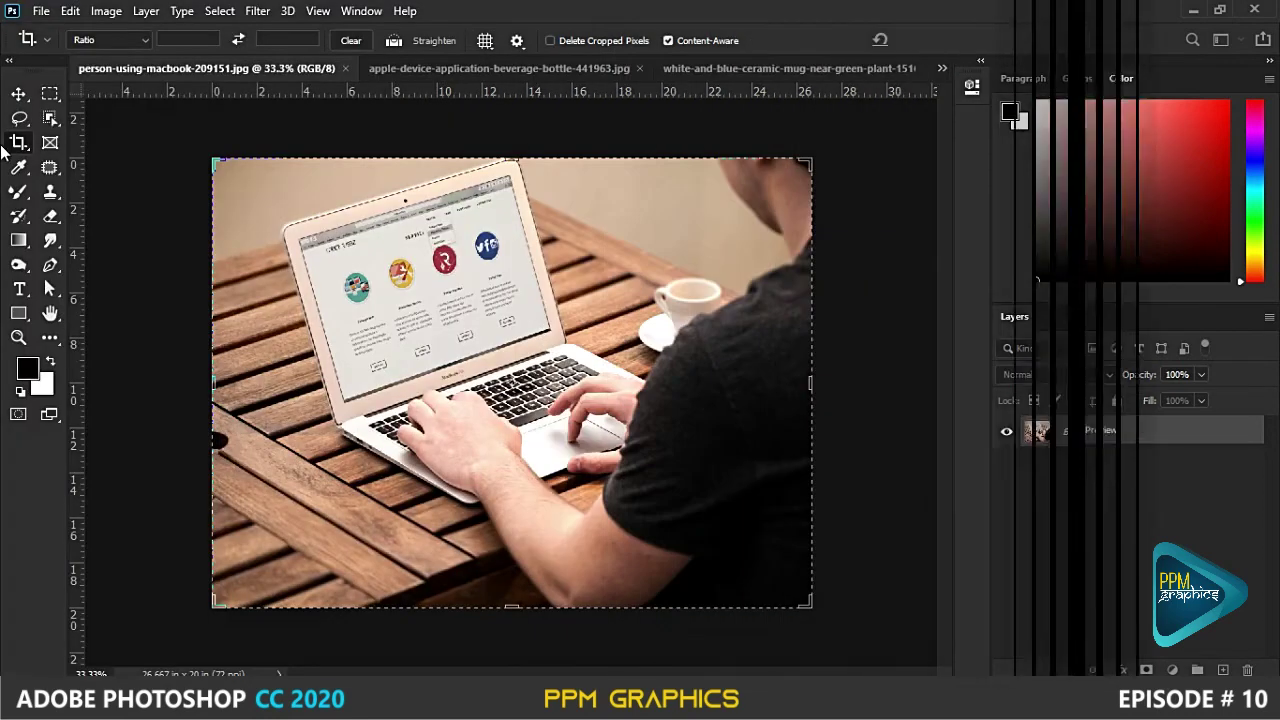
{"action": "left_click", "coordinate": [18, 143]}
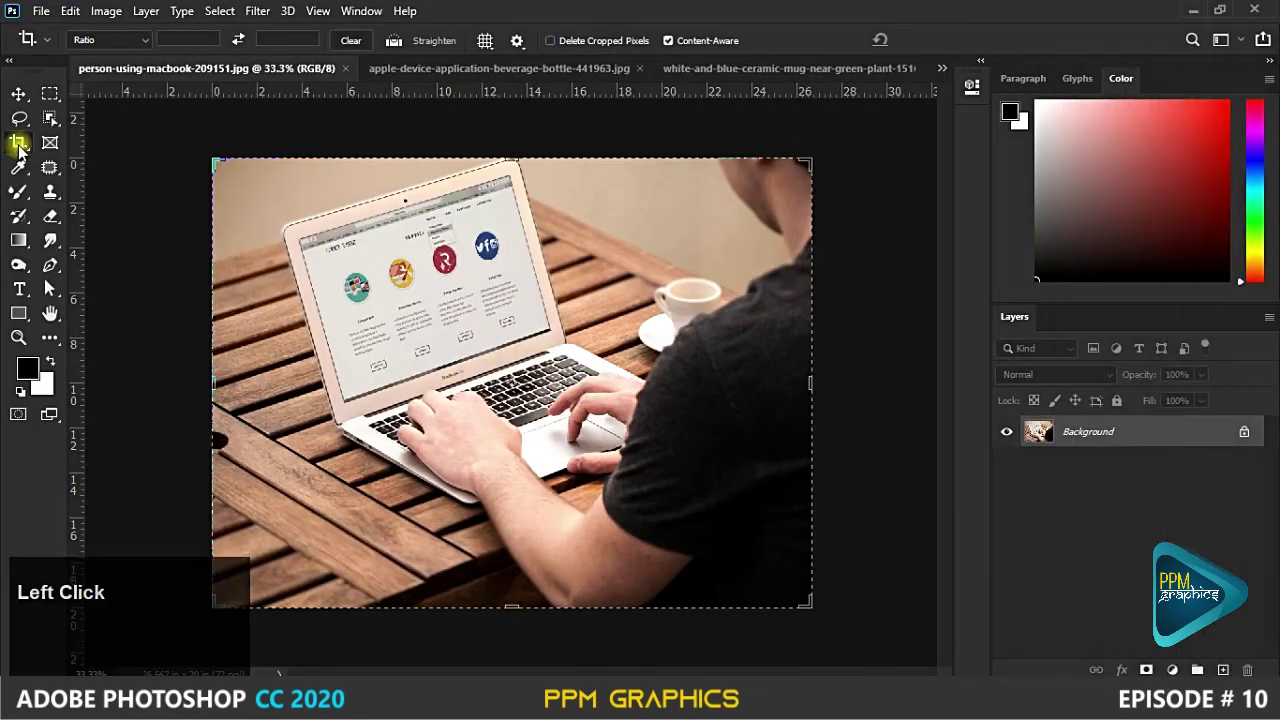
{"action": "left_click_drag", "start_coordinate": [20, 150], "coordinate": [139, 167]}
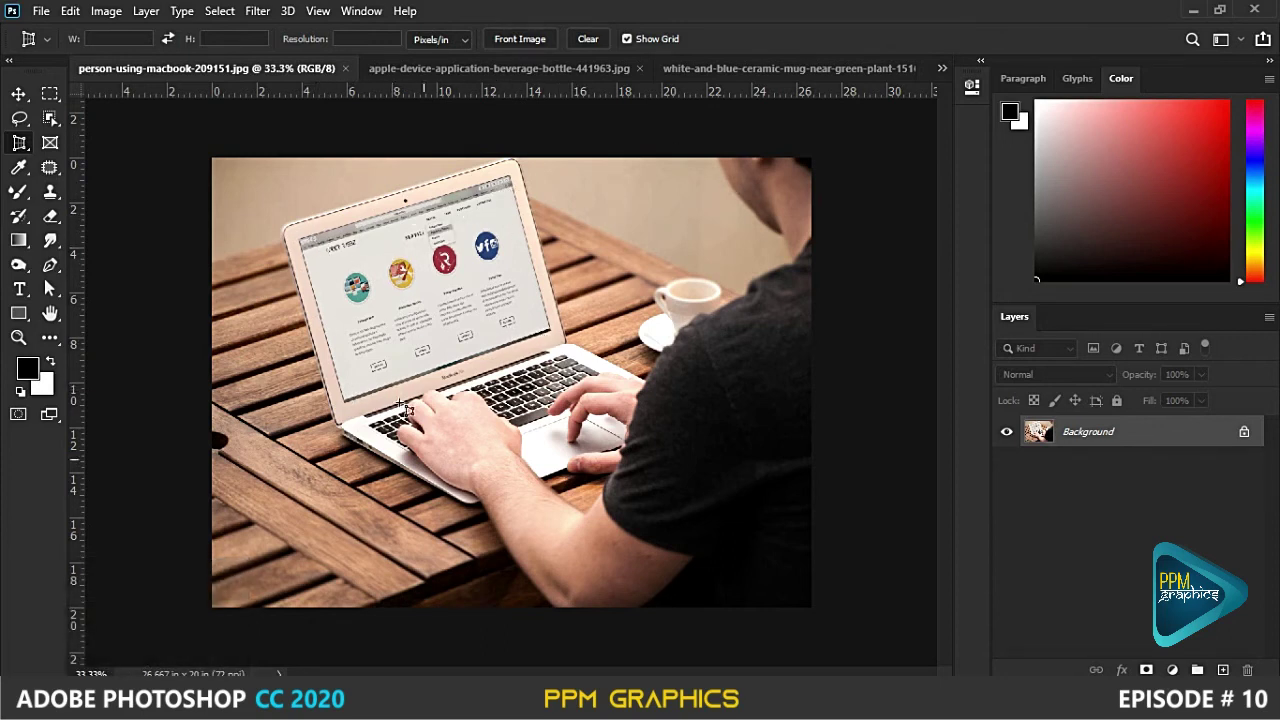
- Crop the photo around the laptop's screen with the regular Crop tool, and undo that crop
{"action": "left_click_drag", "start_coordinate": [20, 144], "coordinate": [80, 137]}
{"action": "mouse_move", "coordinate": [281, 176]}
{"action": "left_mouse_down"}
{"action": "mouse_move", "coordinate": [505, 325]}
{"action": "mouse_move", "coordinate": [598, 363]}
{"action": "mouse_move", "coordinate": [598, 414]}
{"action": "left_mouse_up"}
{"action": "key", "text": "Return"}
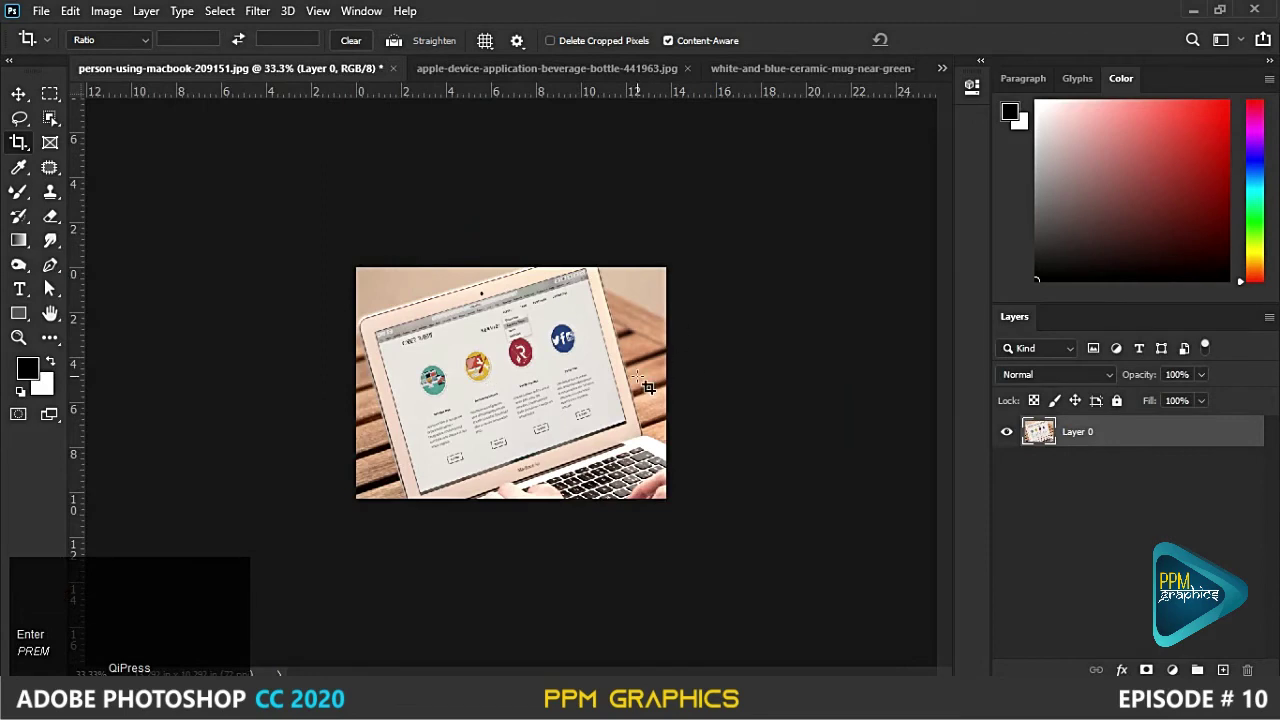
{"action": "key", "text": "ctrl+z"}
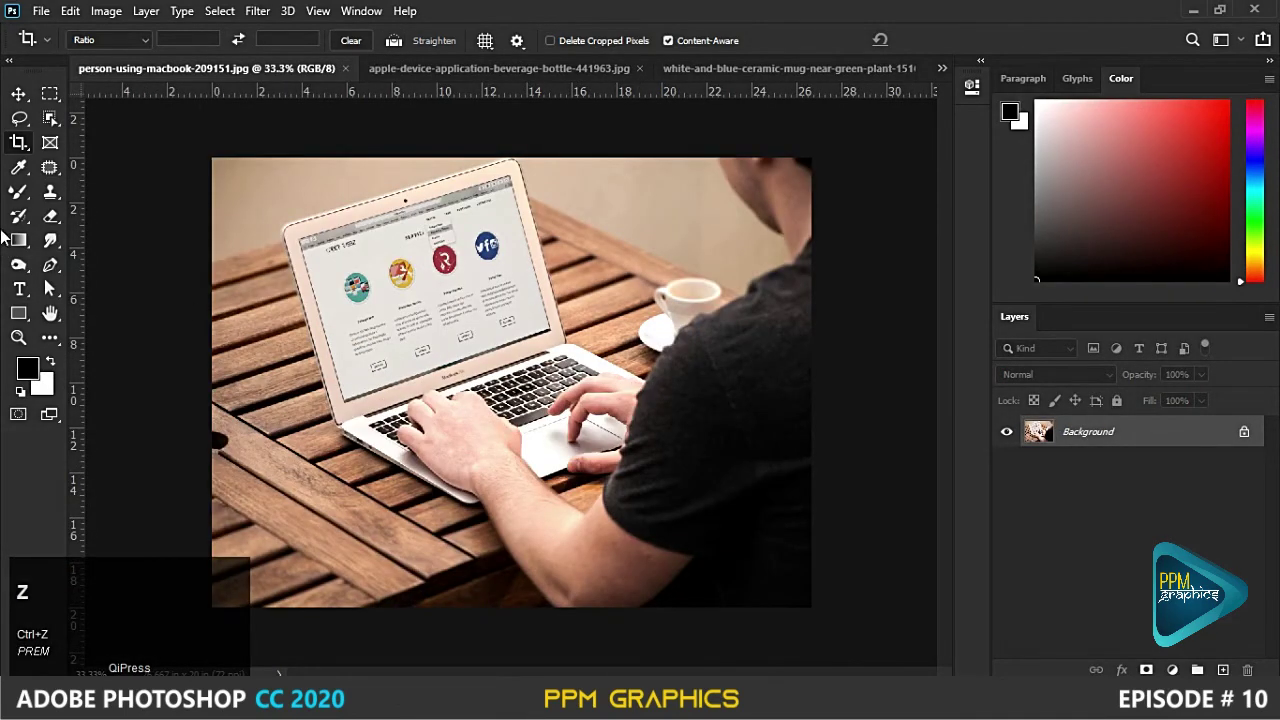
- Perspective-crop the photo to the four corners of the laptop's display with the Perspective Crop tool
{"action": "left_click", "coordinate": [18, 143]}
{"action": "left_click", "coordinate": [95, 159]}
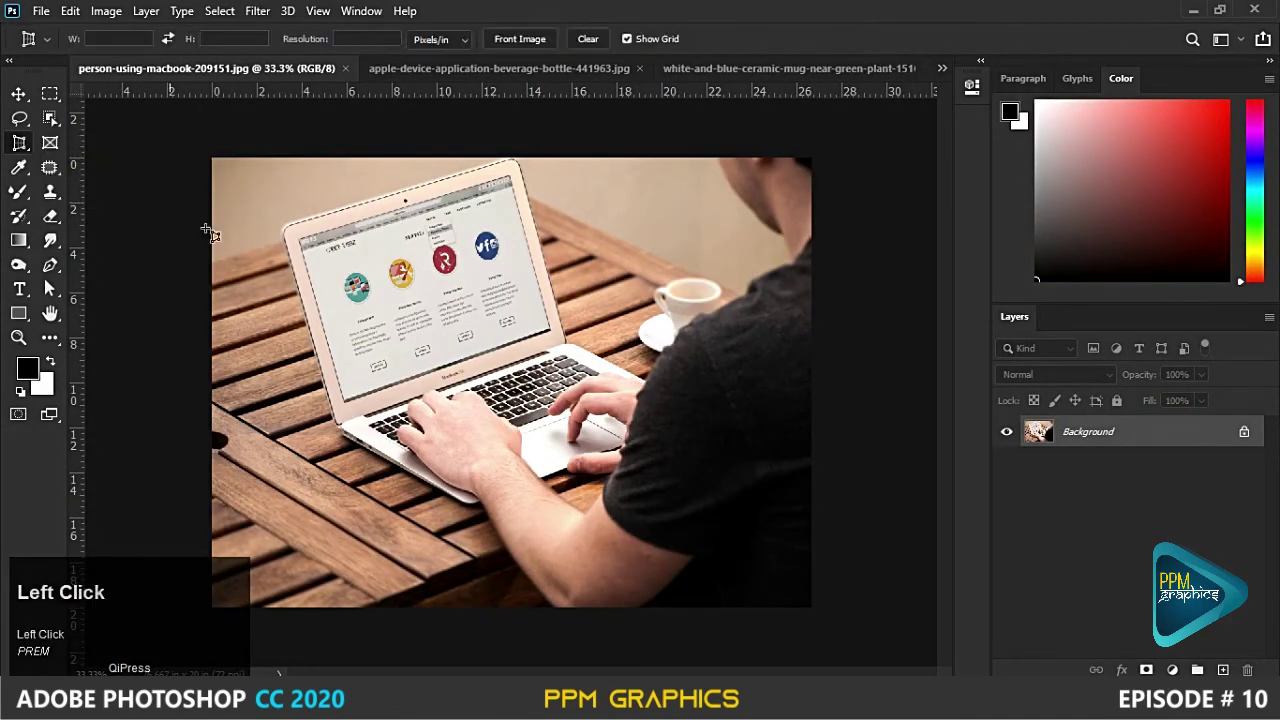
{"action": "left_click", "coordinate": [300, 241]}
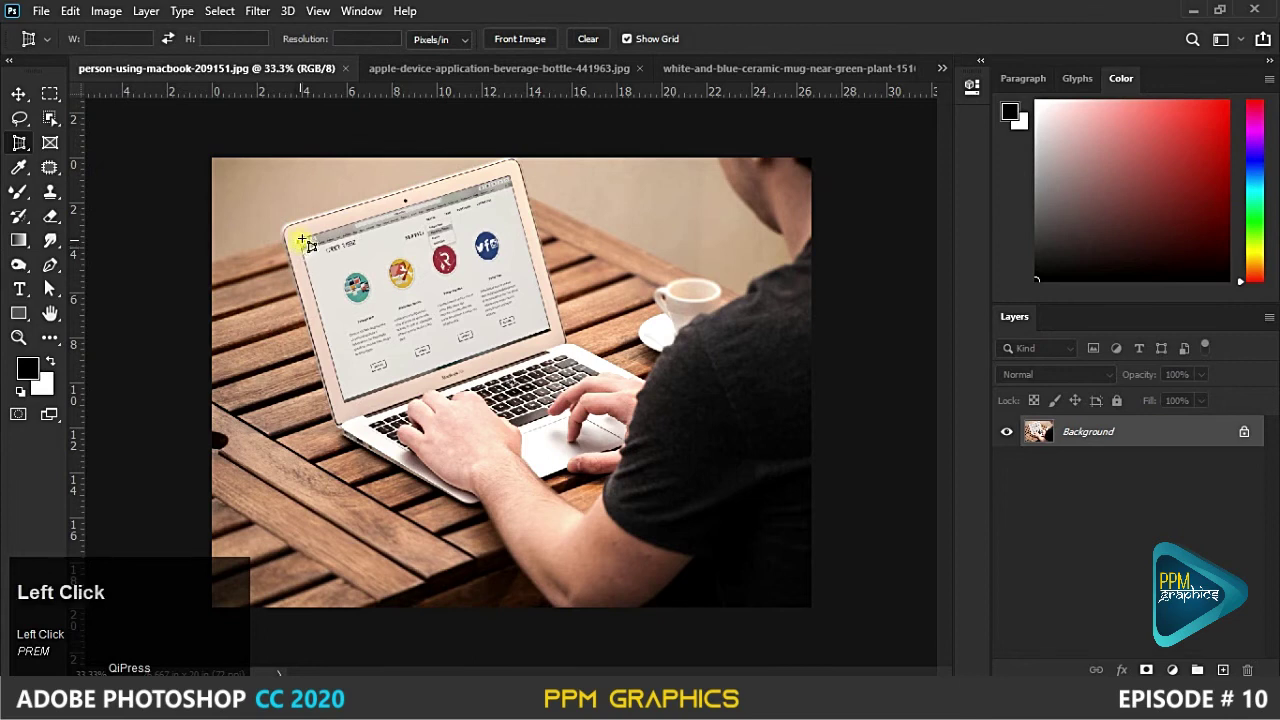
{"action": "left_click", "coordinate": [507, 178]}
{"action": "left_click", "coordinate": [549, 329]}
{"action": "left_click", "coordinate": [338, 383]}
{"action": "left_click", "coordinate": [345, 398]}
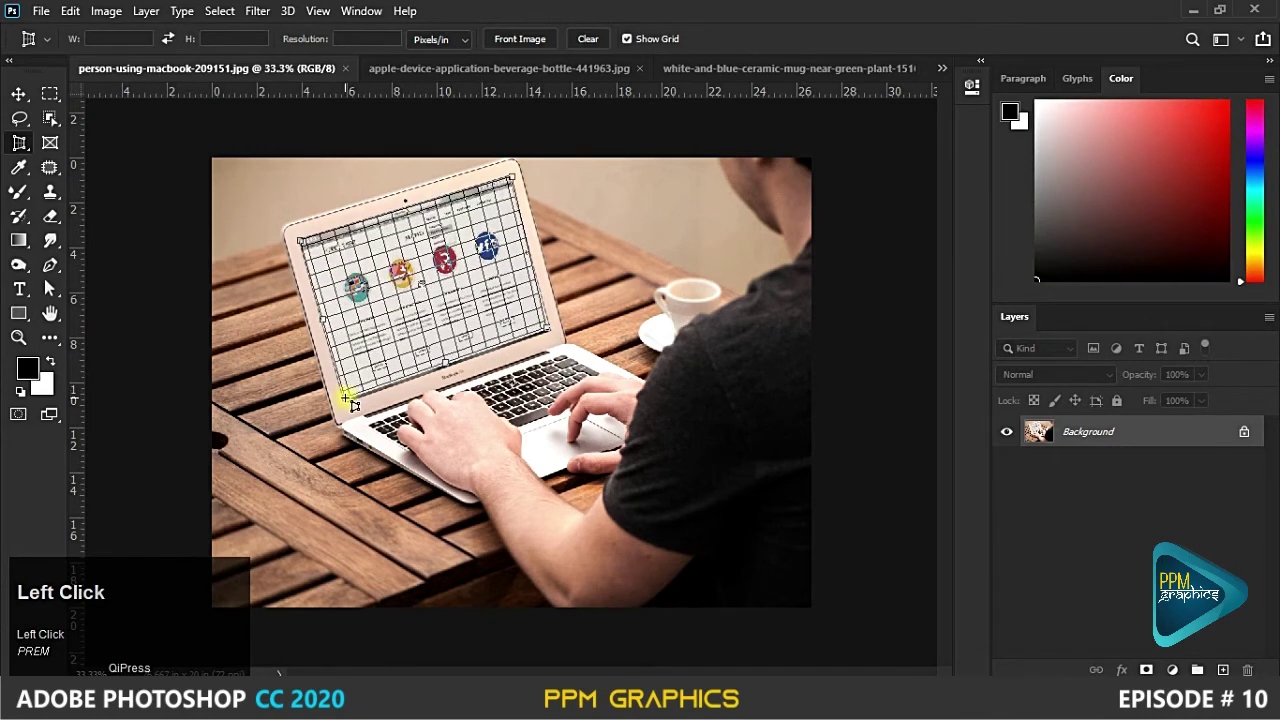
{"action": "left_click", "coordinate": [730, 44]}
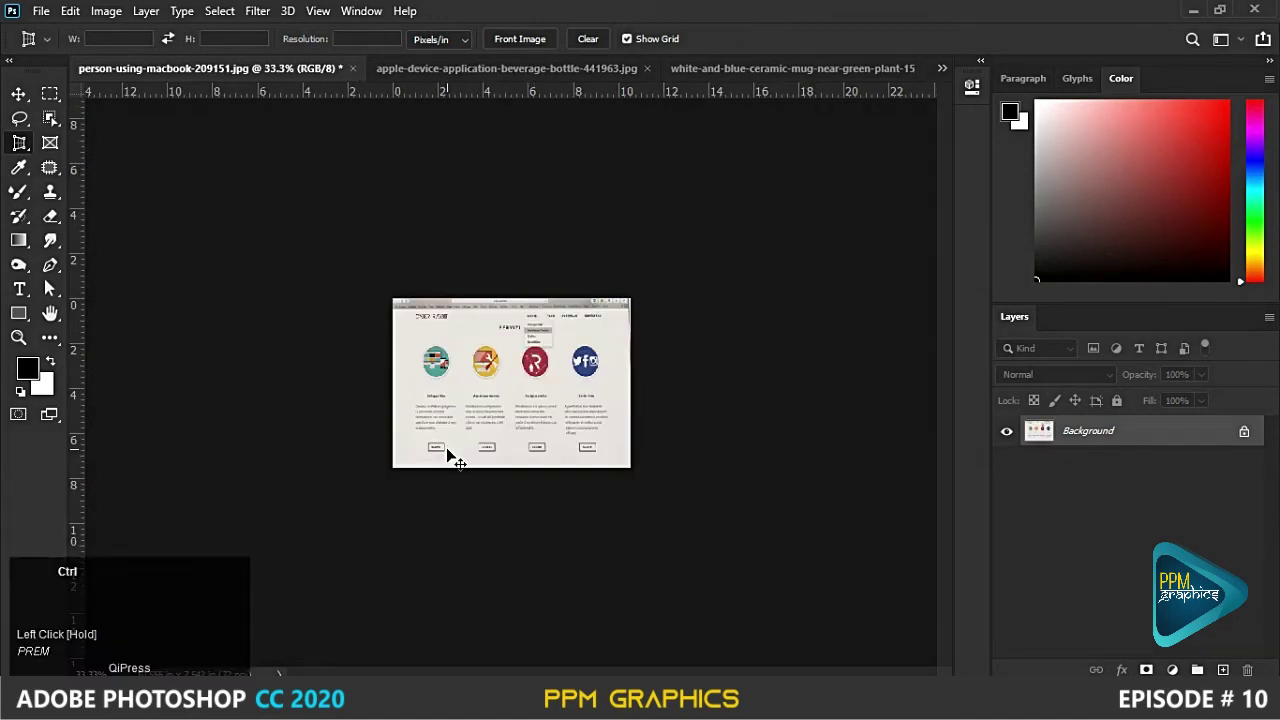
{"action": "key", "text": "ctrl+0"}
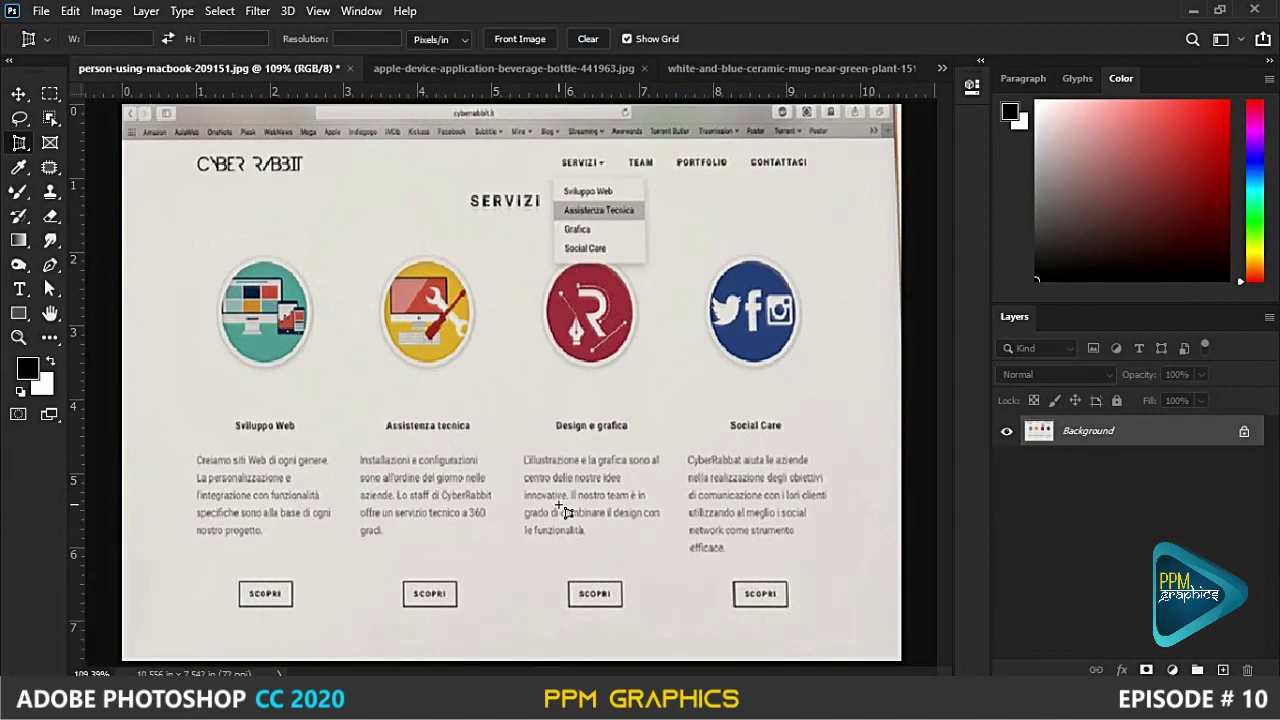
- Switch to apple-device-application-beverage-bottle-441963.jpg and perspective-crop it to the corners of the laptop's display
{"action": "left_click", "coordinate": [455, 70]}
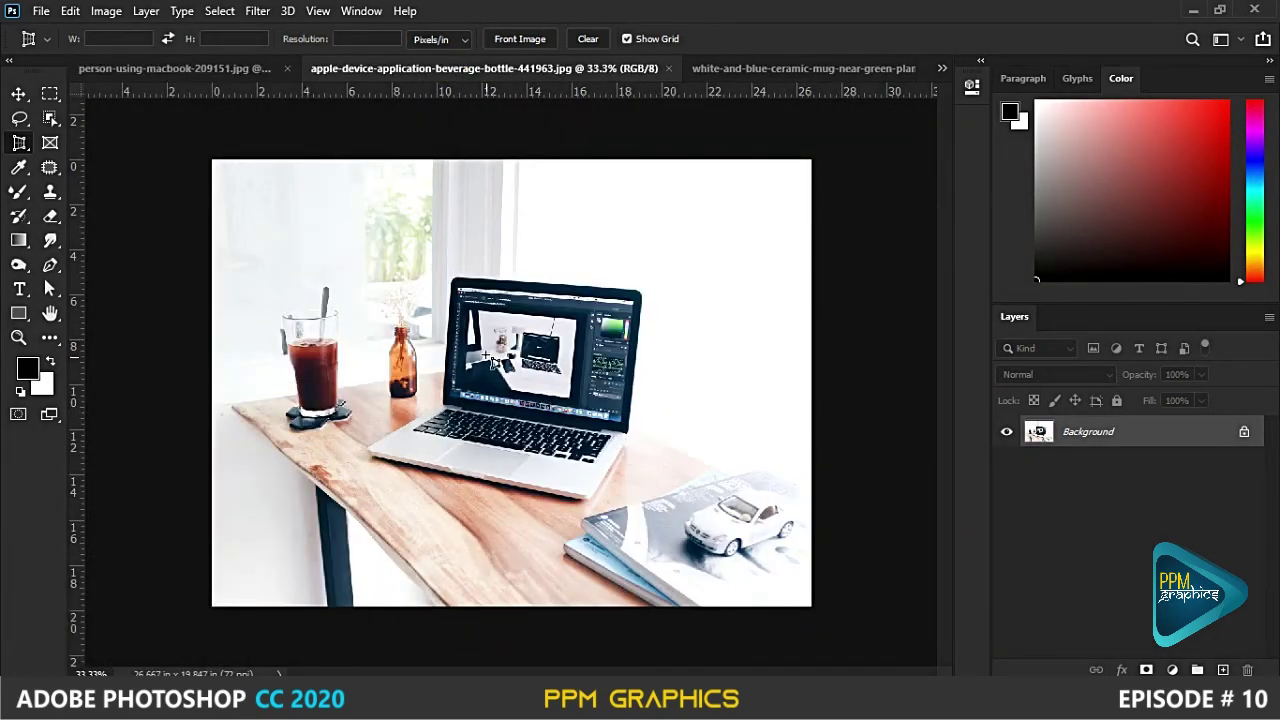
{"action": "left_click", "coordinate": [459, 290]}
{"action": "left_click", "coordinate": [634, 298]}
{"action": "left_click", "coordinate": [617, 420]}
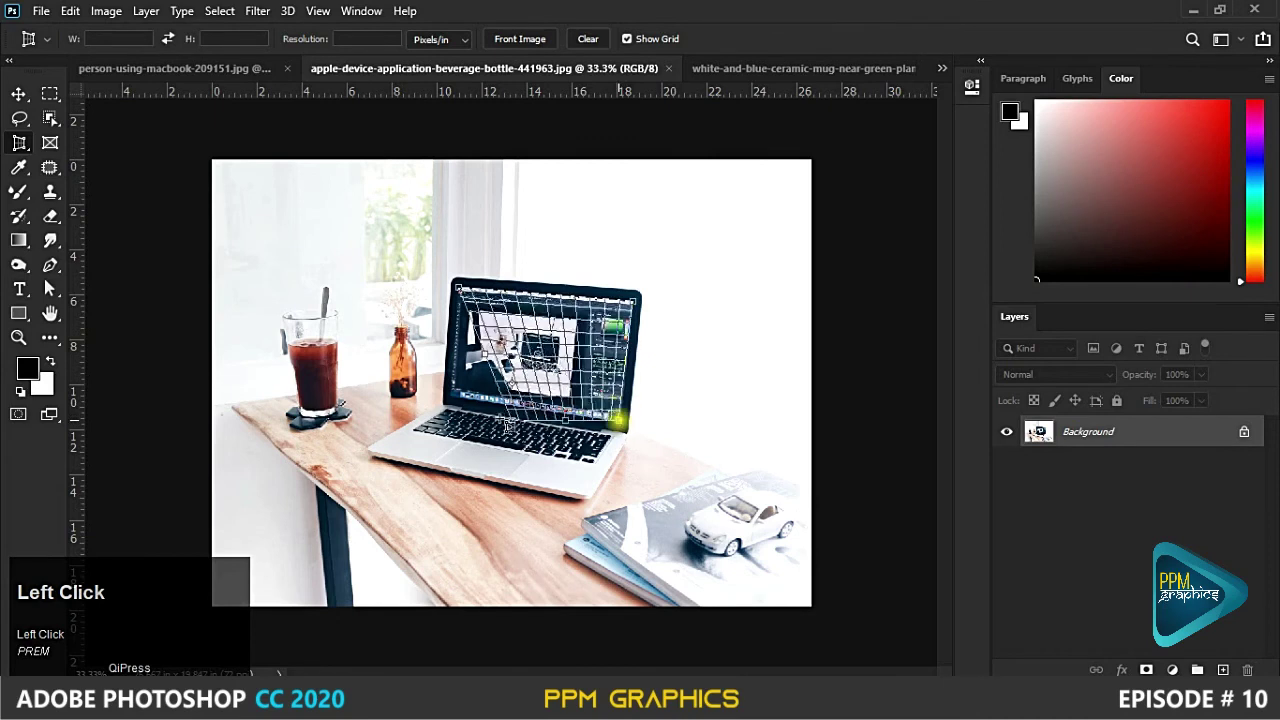
{"action": "left_click", "coordinate": [461, 402]}
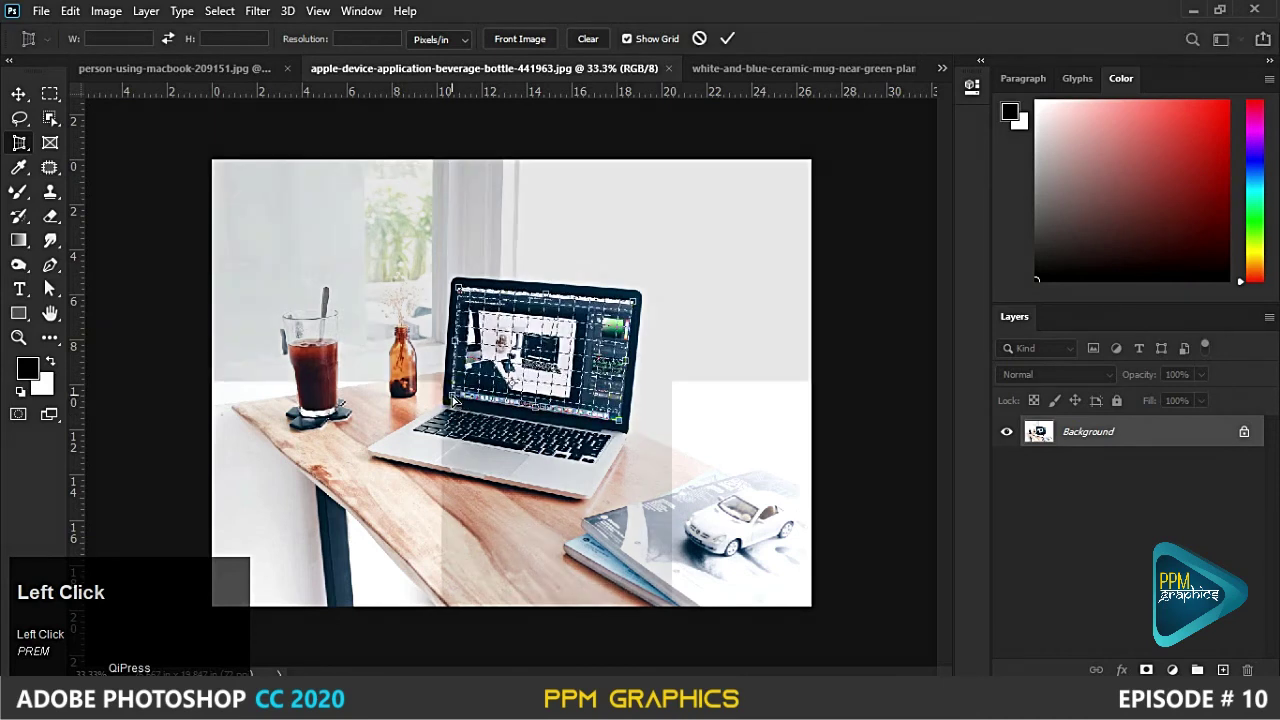
{"action": "left_click", "coordinate": [722, 39]}
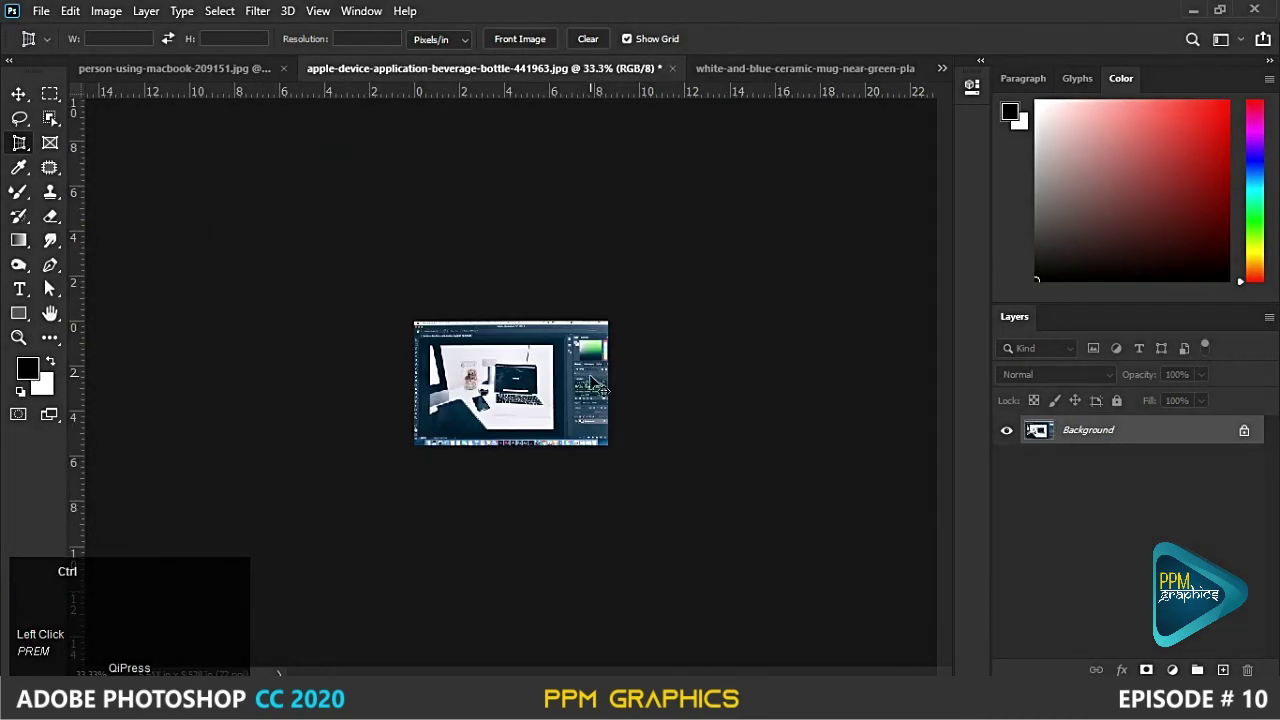
{"action": "key", "text": "ctrl+0"}
{"action": "scroll", "coordinate": [305, 183], "scroll_direction": "down", "scroll_amount": 1}
- Switch to white-and-blue-ceramic-mug-near-green-plant-1516983.jpg and perspective-crop it to the corners of the Coffee Guide booklet
{"action": "left_click", "coordinate": [736, 70]}
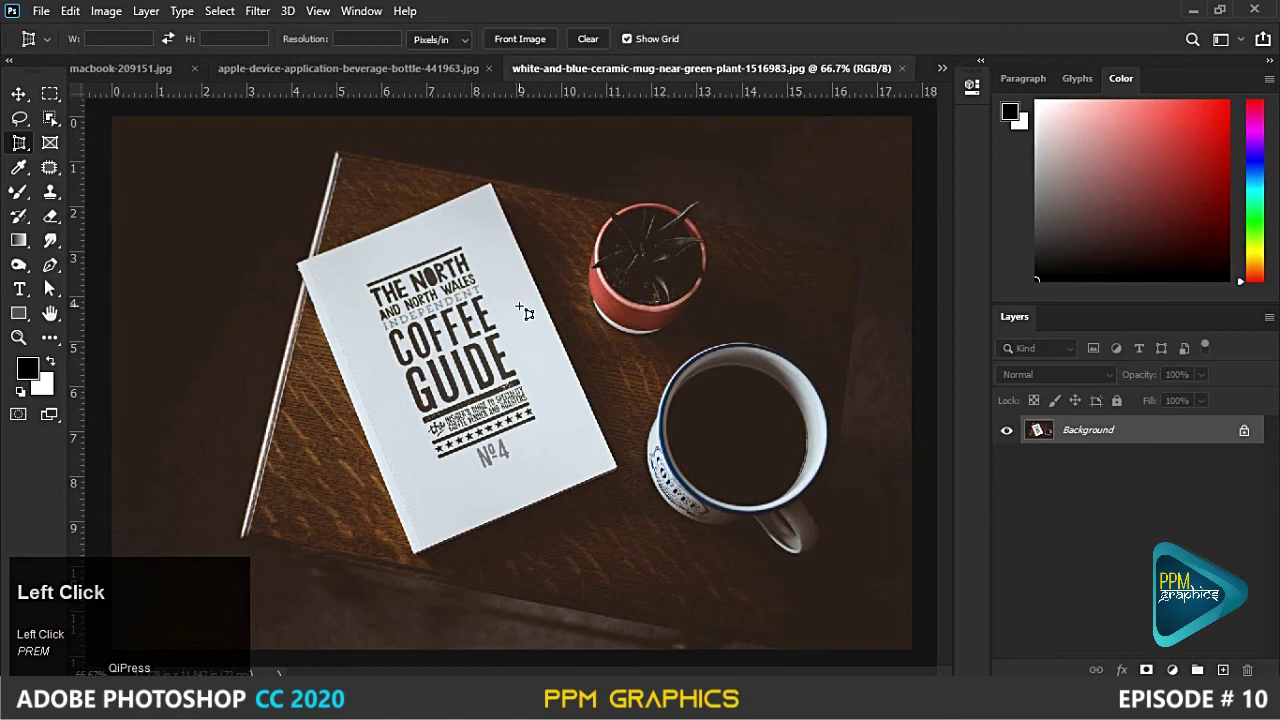
{"action": "left_click", "coordinate": [296, 265]}
{"action": "left_click", "coordinate": [487, 187]}
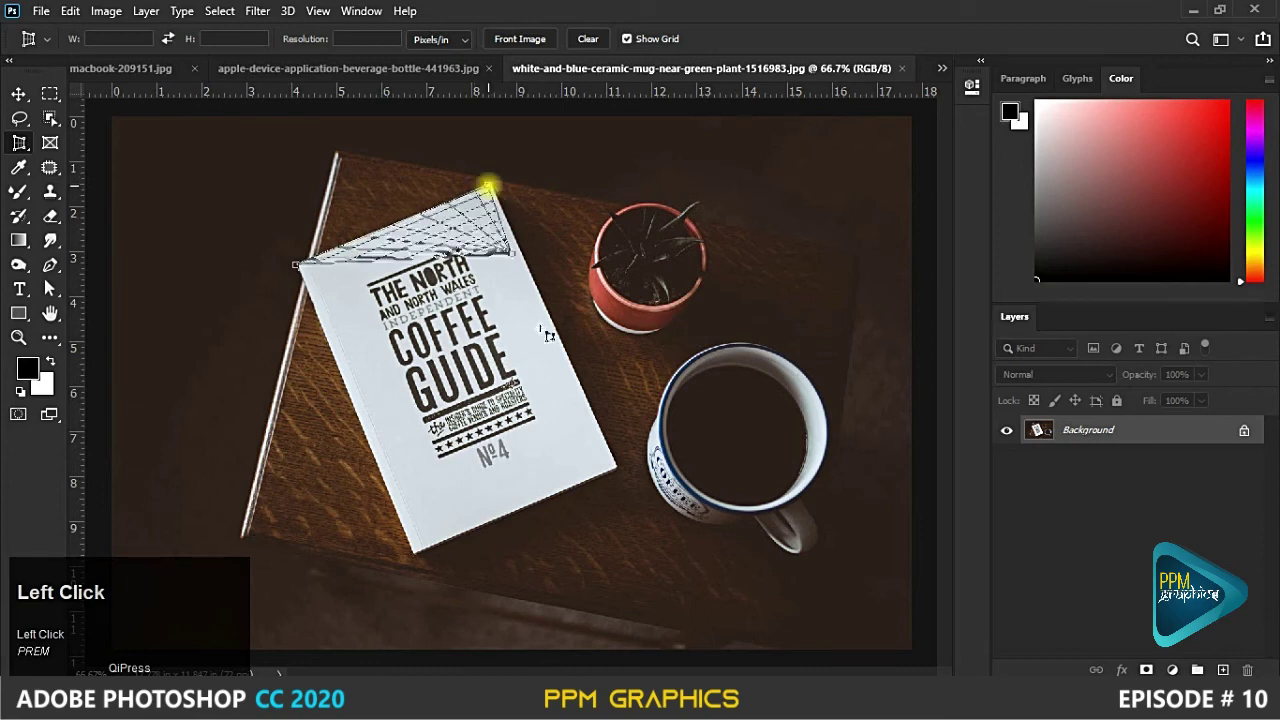
{"action": "left_click", "coordinate": [613, 468]}
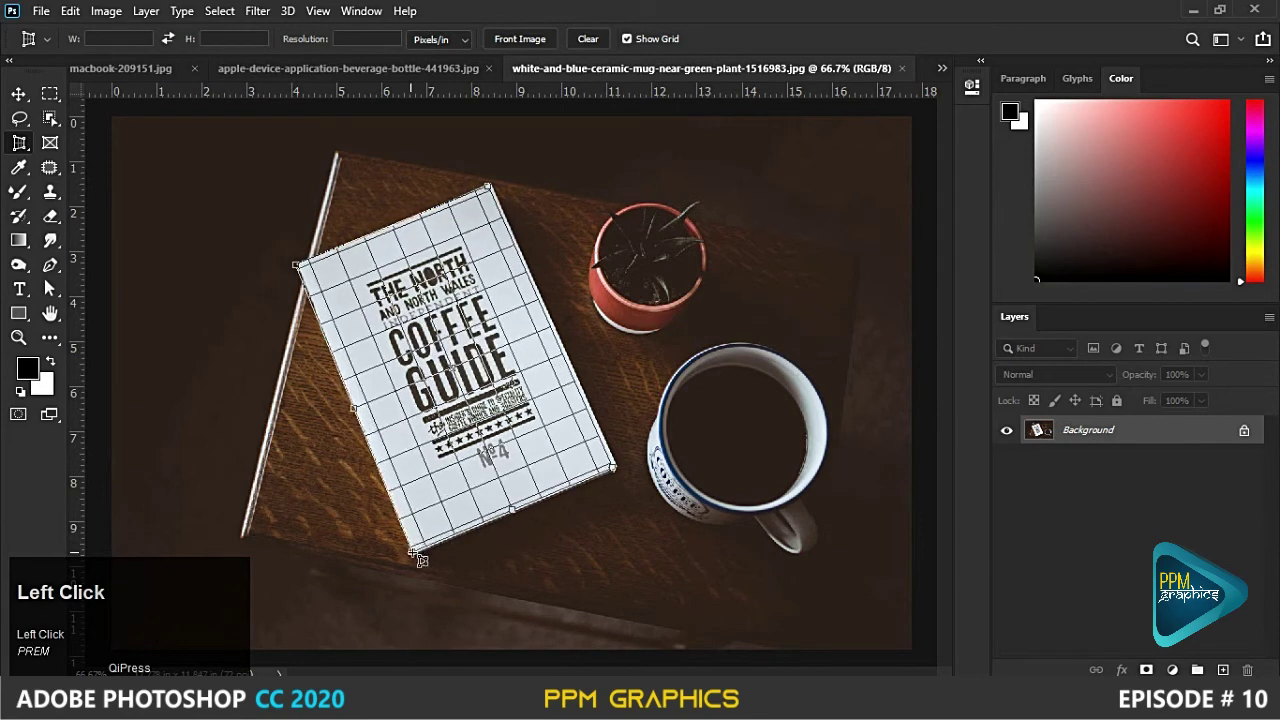
{"action": "left_click", "coordinate": [415, 551]}
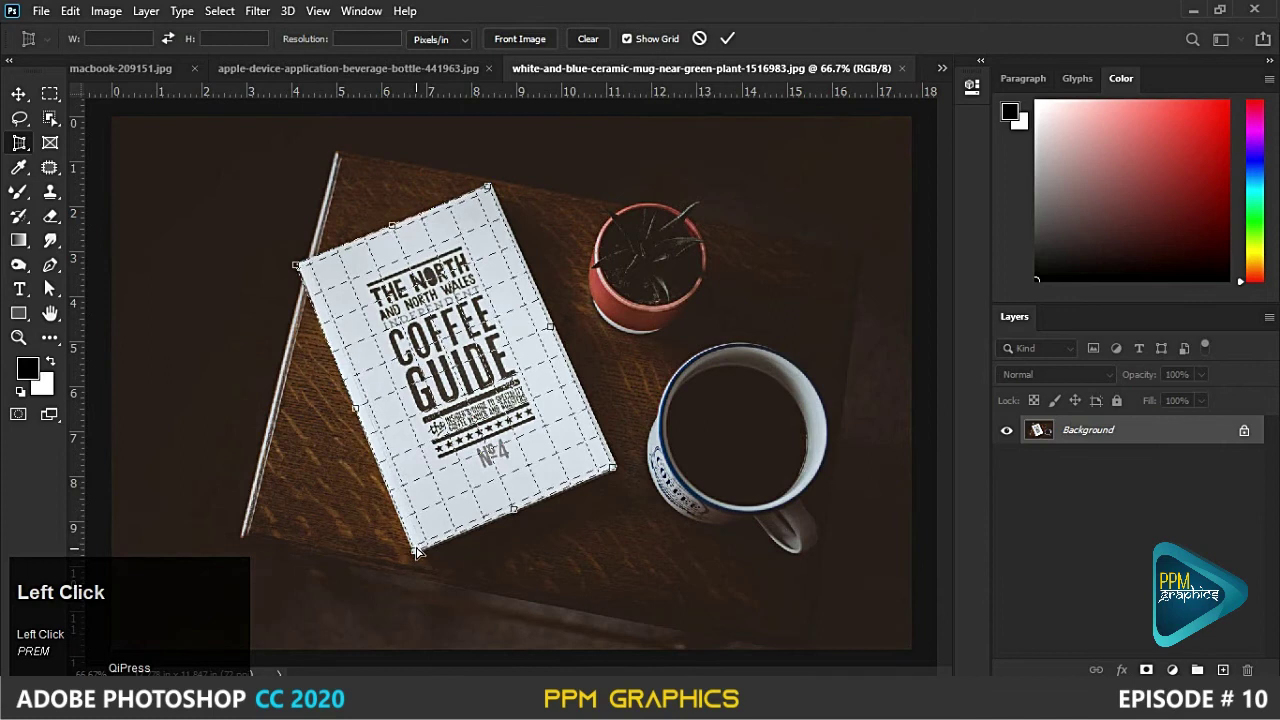
{"action": "left_click_drag", "start_coordinate": [490, 192], "coordinate": [491, 192]}
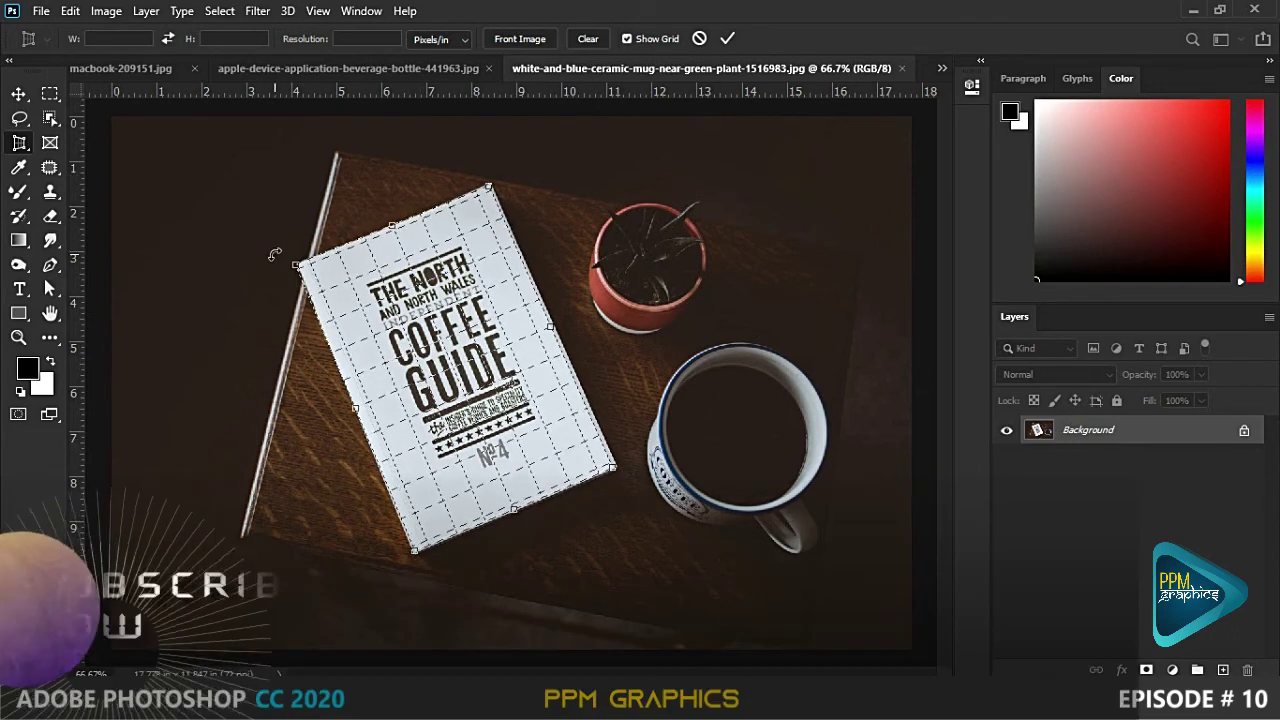
{"action": "left_click", "coordinate": [725, 38]}
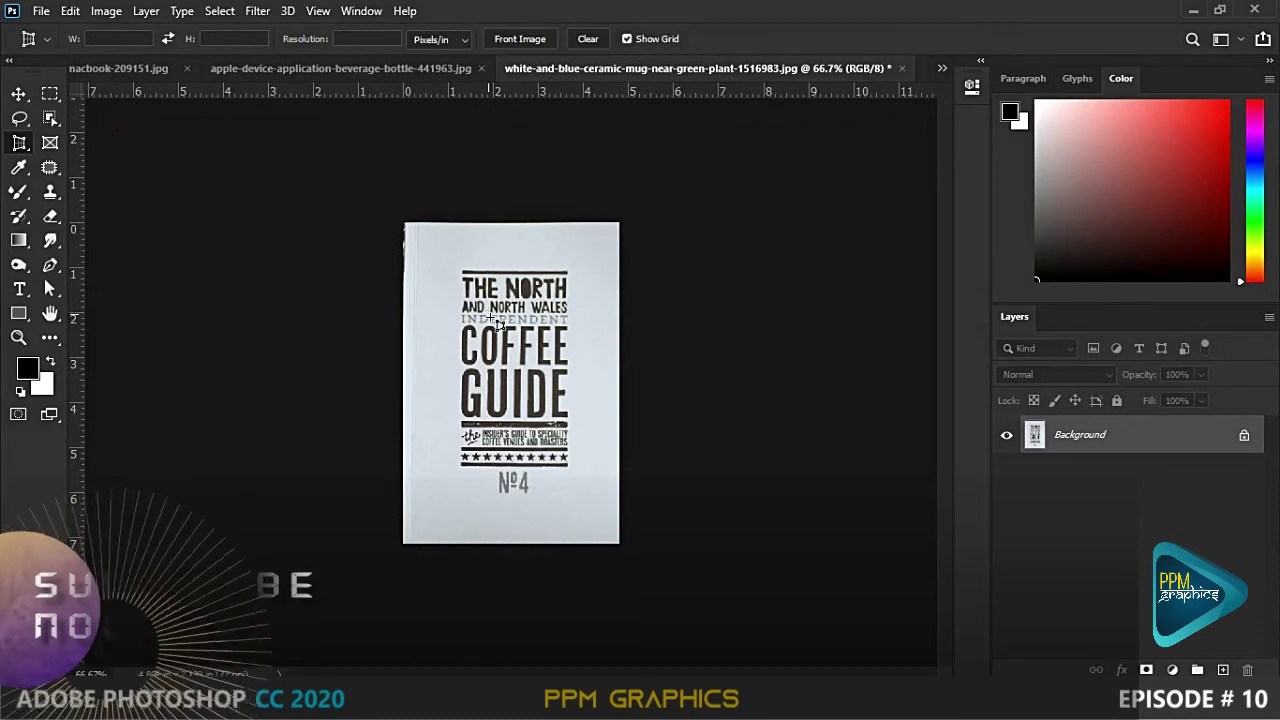
{"action": "scroll", "coordinate": [494, 323], "scroll_direction": "down", "scroll_amount": 2}
{"action": "scroll", "coordinate": [494, 323], "scroll_direction": "up", "scroll_amount": 3}
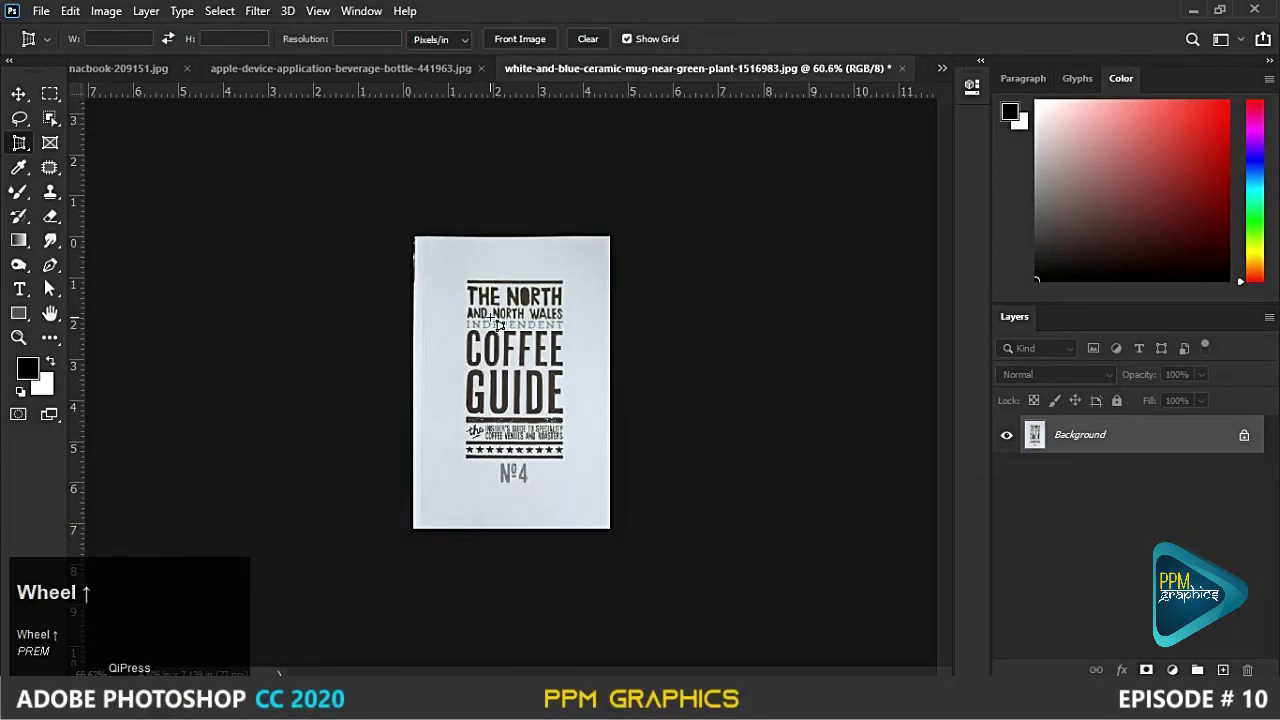
{"action": "scroll", "coordinate": [497, 323], "scroll_direction": "up", "scroll_amount": 1}
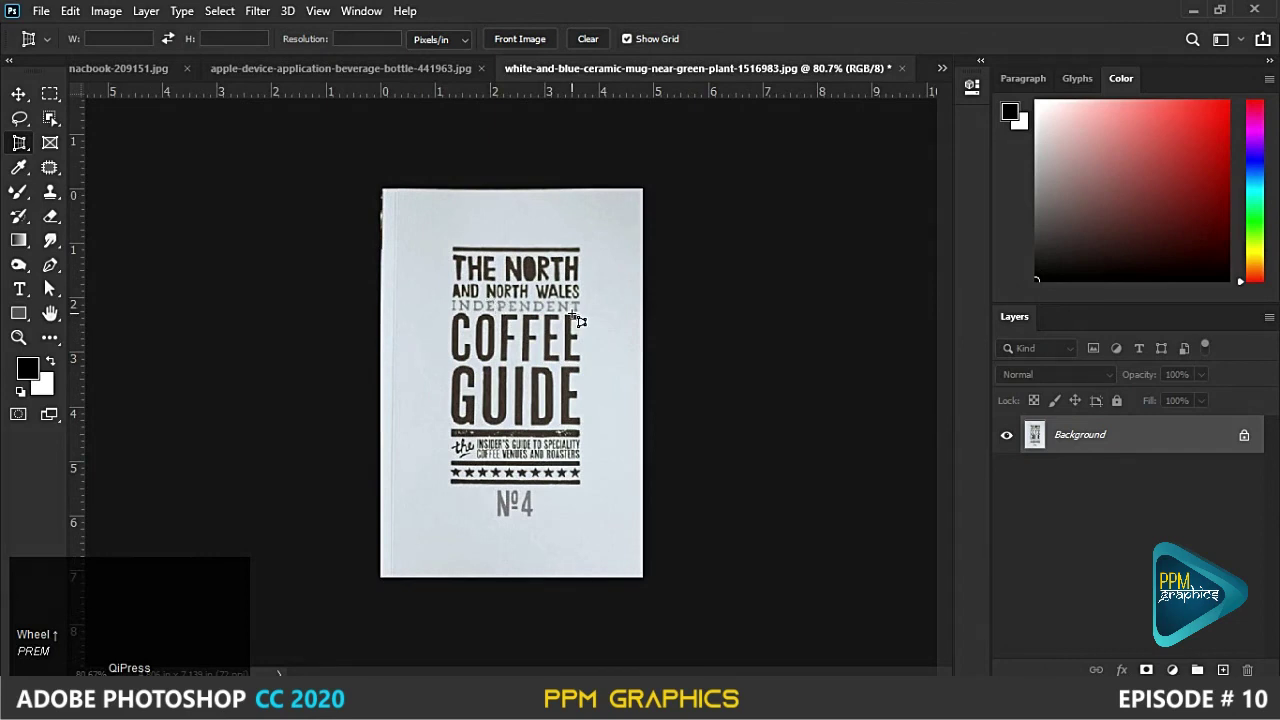
- Check the units offered for the perspective crop's resolution
{"action": "key", "text": "BackSpace"}
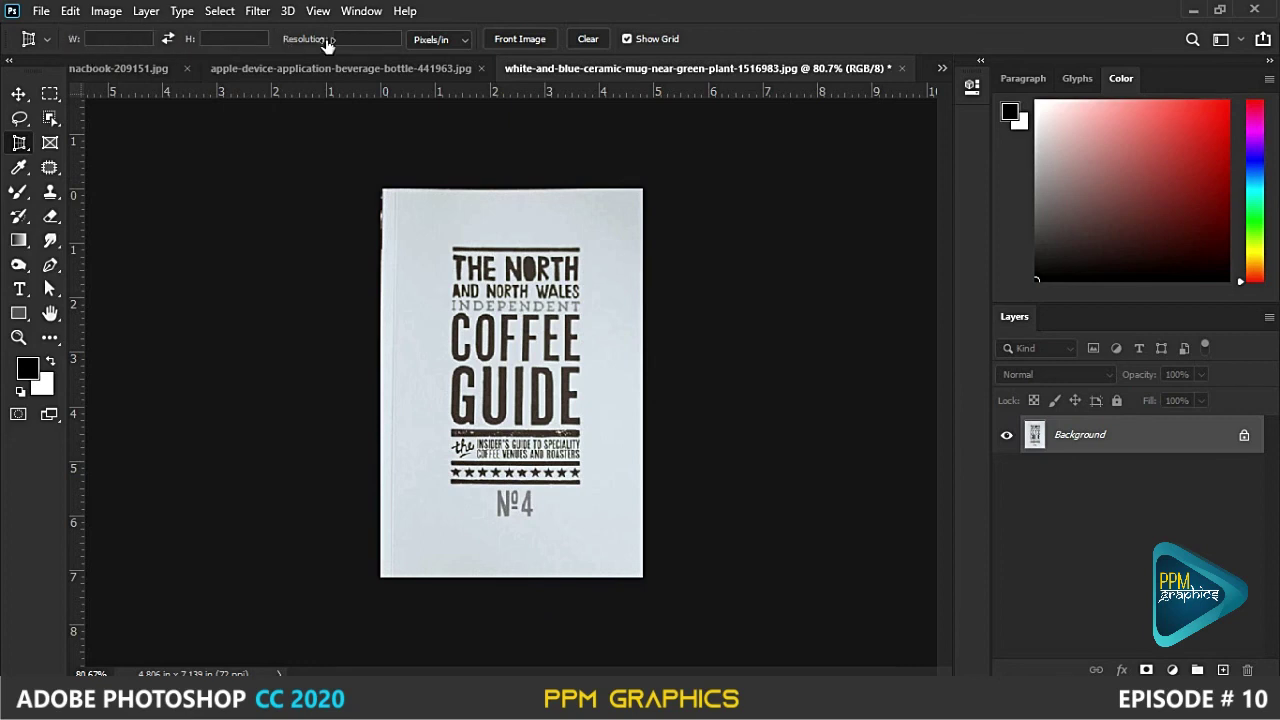
{"action": "left_click_drag", "start_coordinate": [453, 48], "coordinate": [447, 76]}
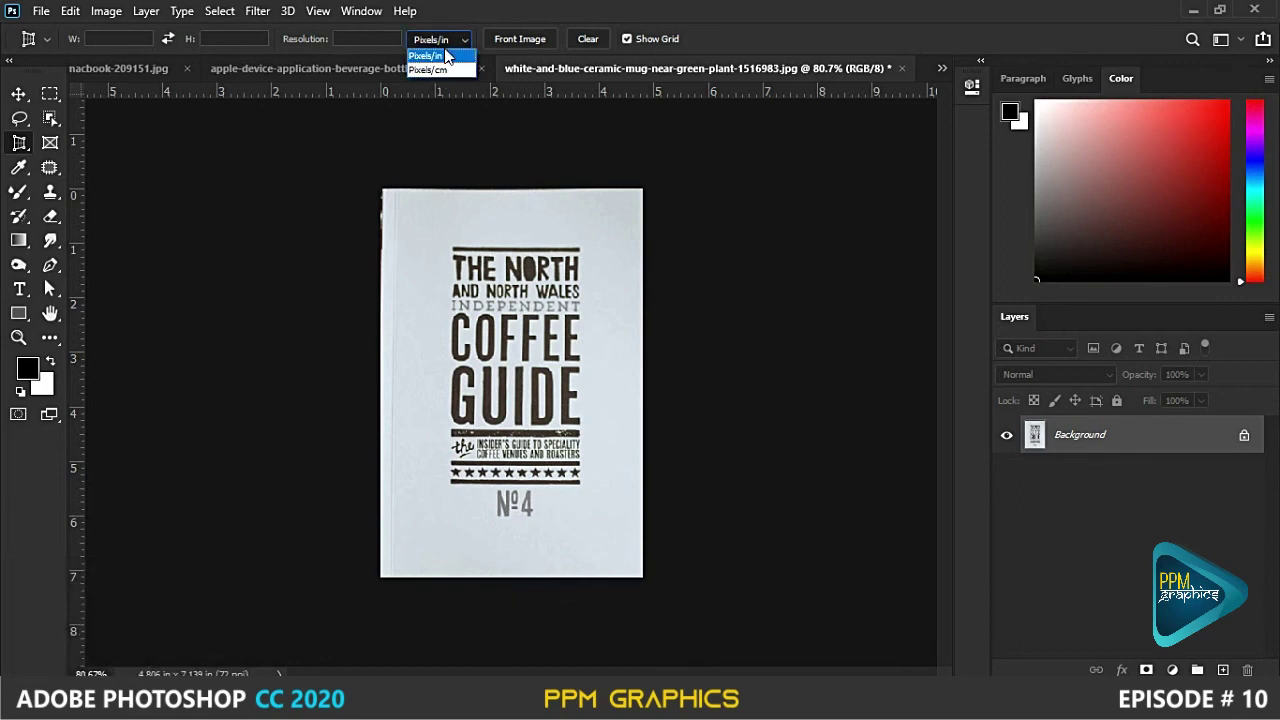
{"action": "left_click", "coordinate": [533, 47]}
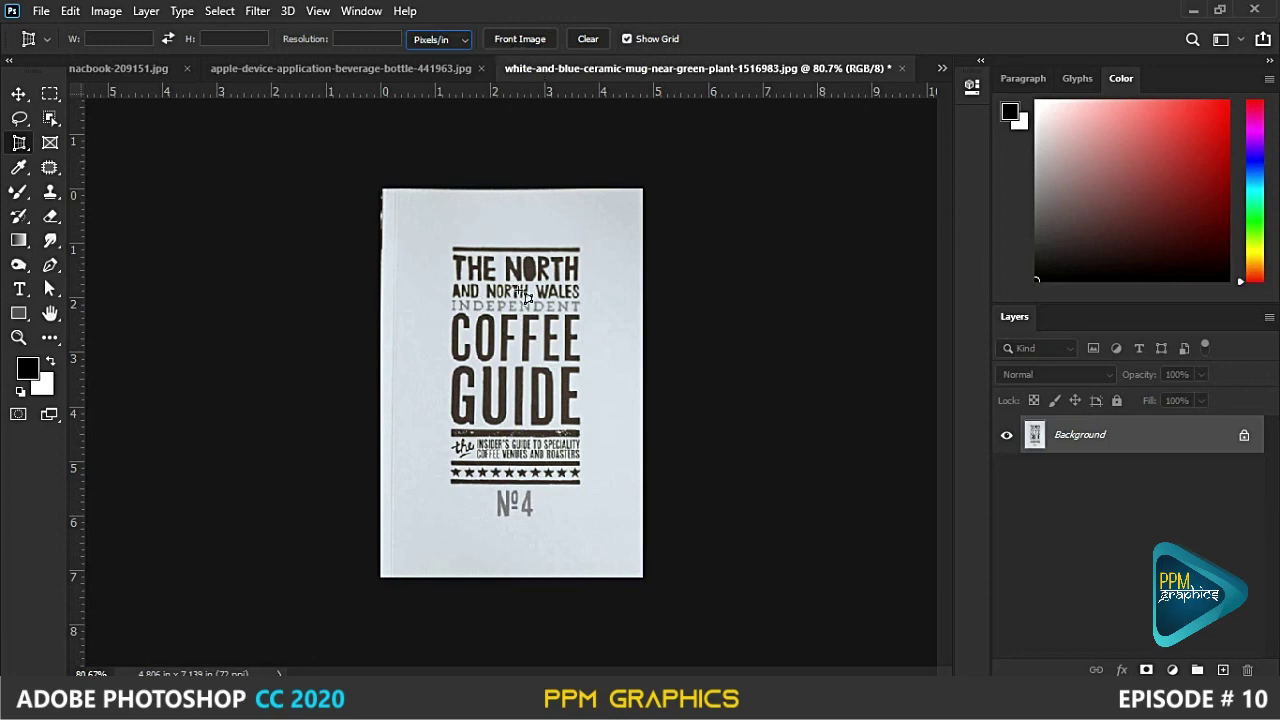
- Compare the two perspective-cropped laptop-display images, ending on apple-device-application-beverage-bottle-441963.jpg
{"action": "left_click", "coordinate": [379, 68]}
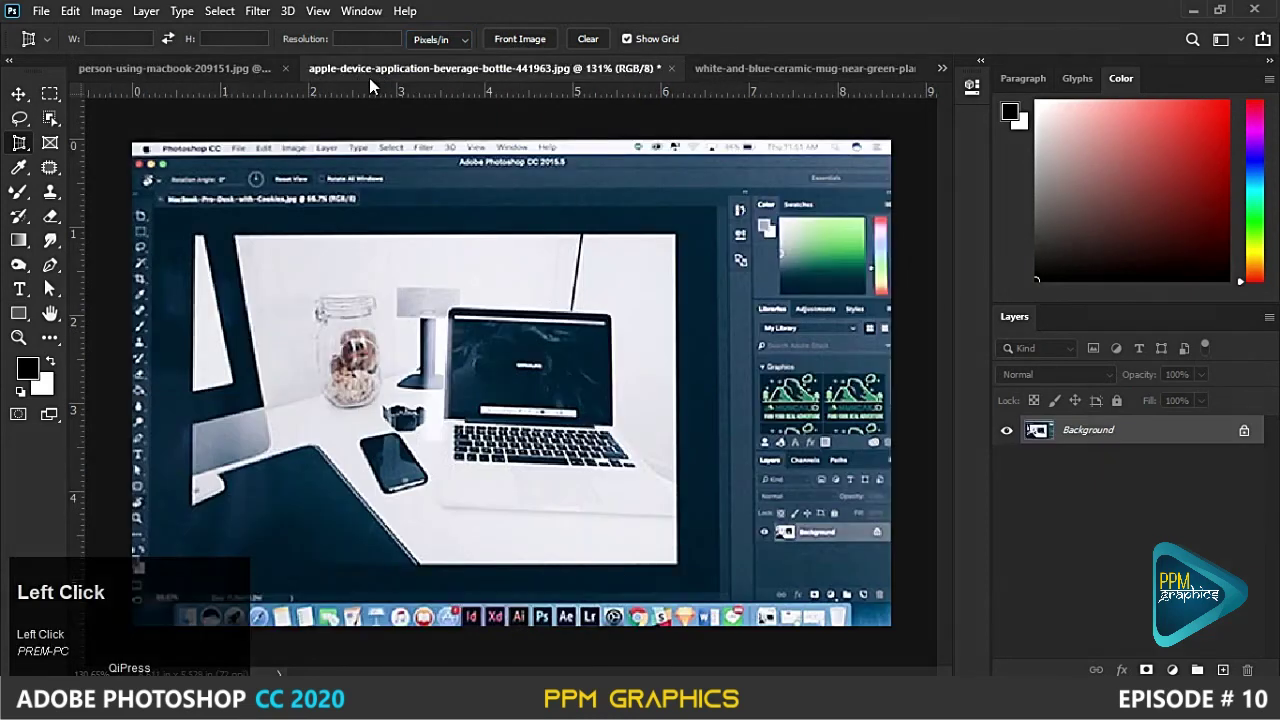
{"action": "left_click", "coordinate": [198, 68]}
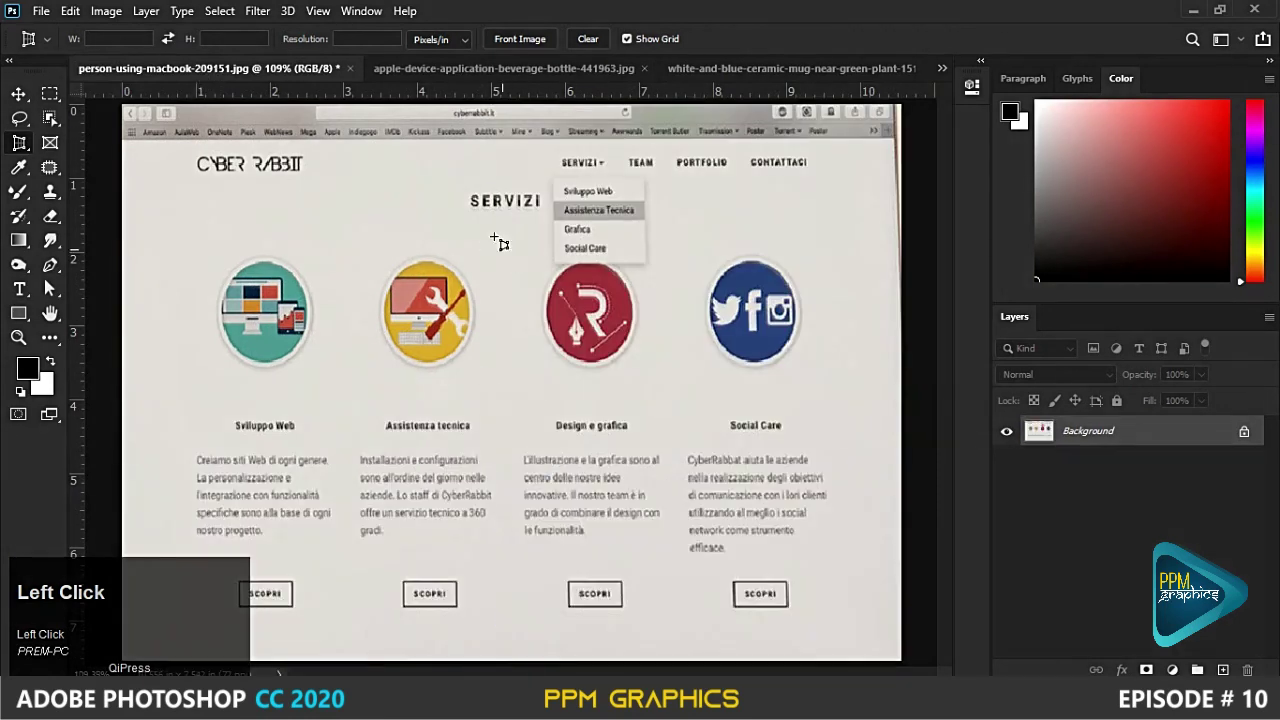
{"action": "left_click", "coordinate": [471, 63]}
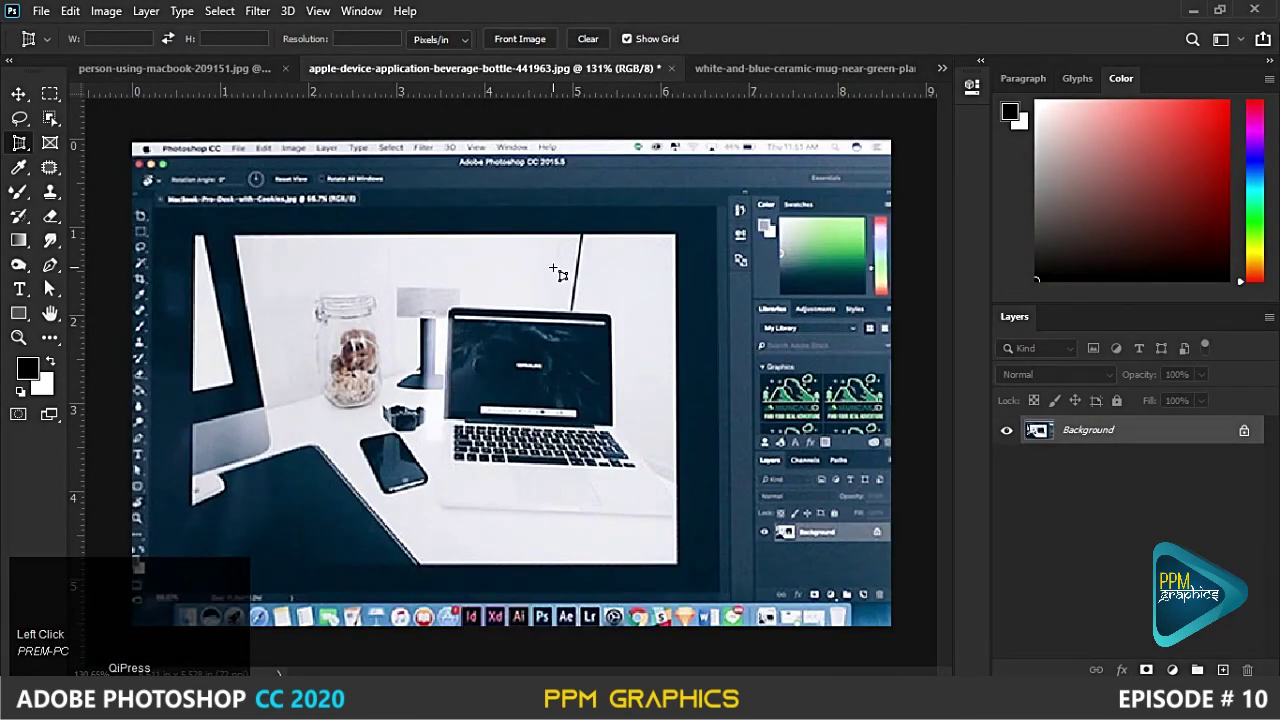
- Load the front image's width, height and resolution as the perspective crop size, and clear these values
{"action": "left_click", "coordinate": [518, 40]}
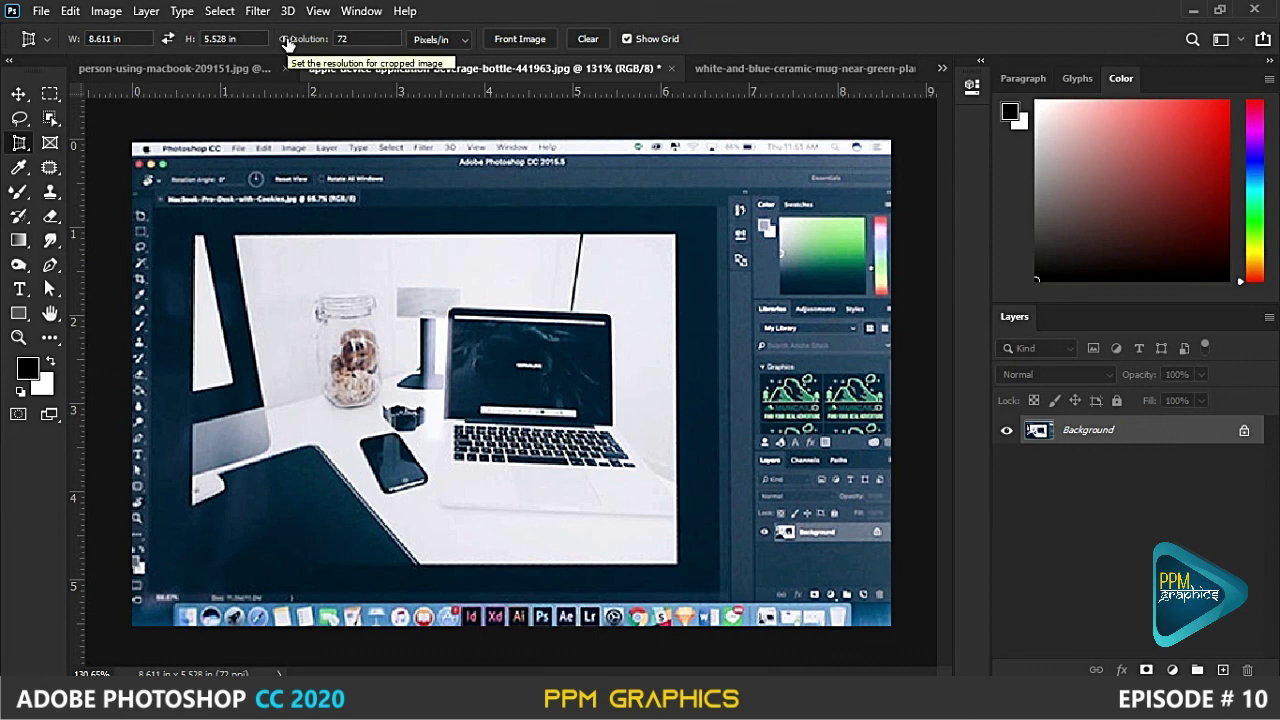
{"action": "left_click", "coordinate": [589, 40]}
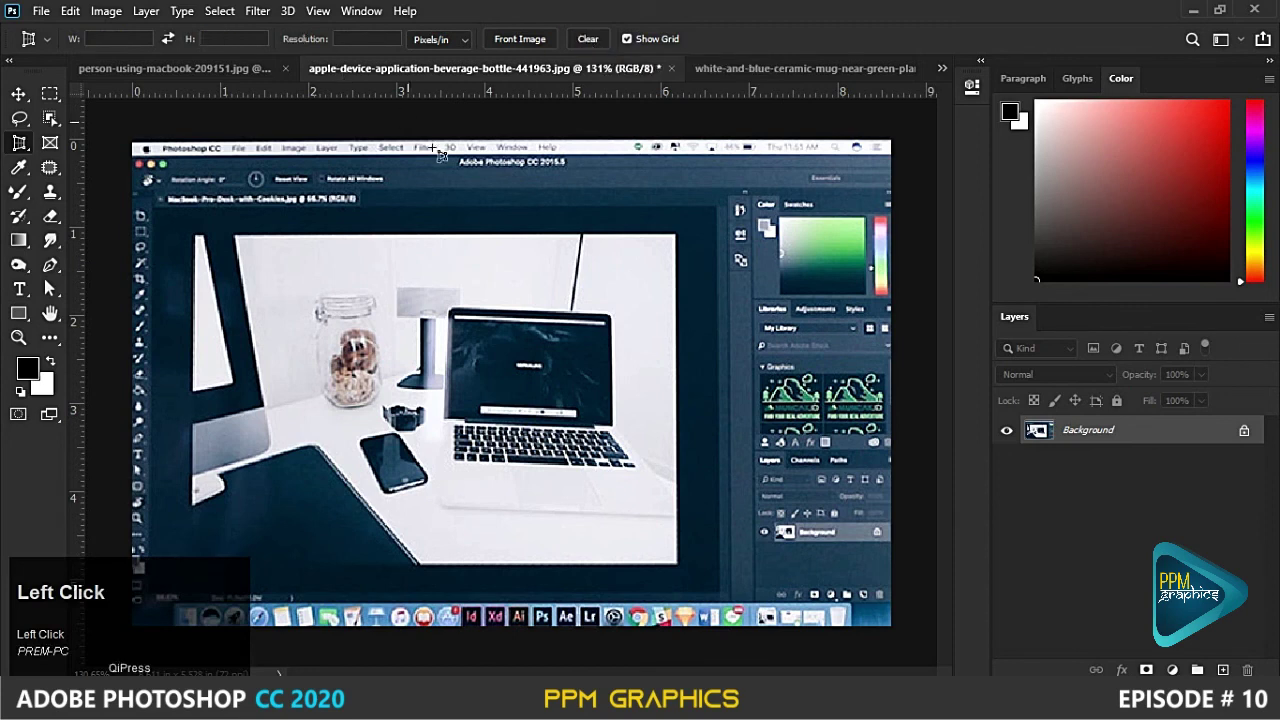
{"action": "key", "text": "BackSpace"}
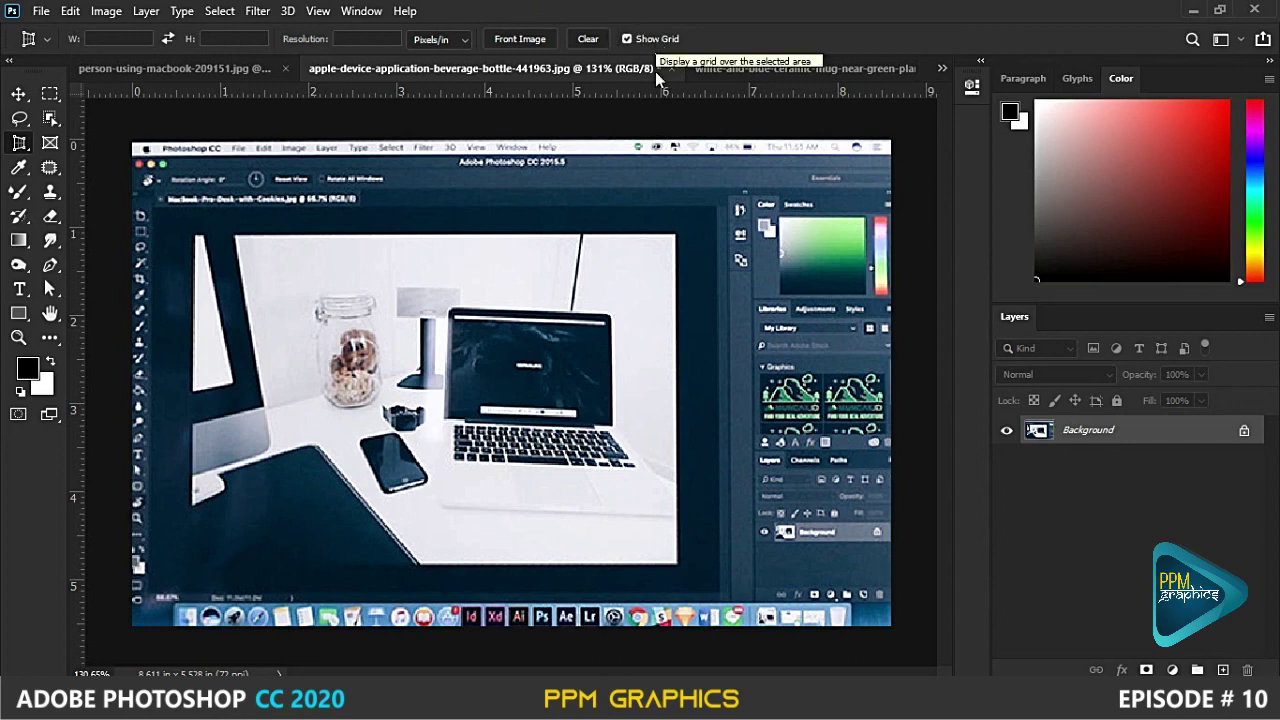
- Outline a four-corner perspective crop area around the laptop and phone in the displayed desk photo
{"action": "left_click", "coordinate": [373, 251]}
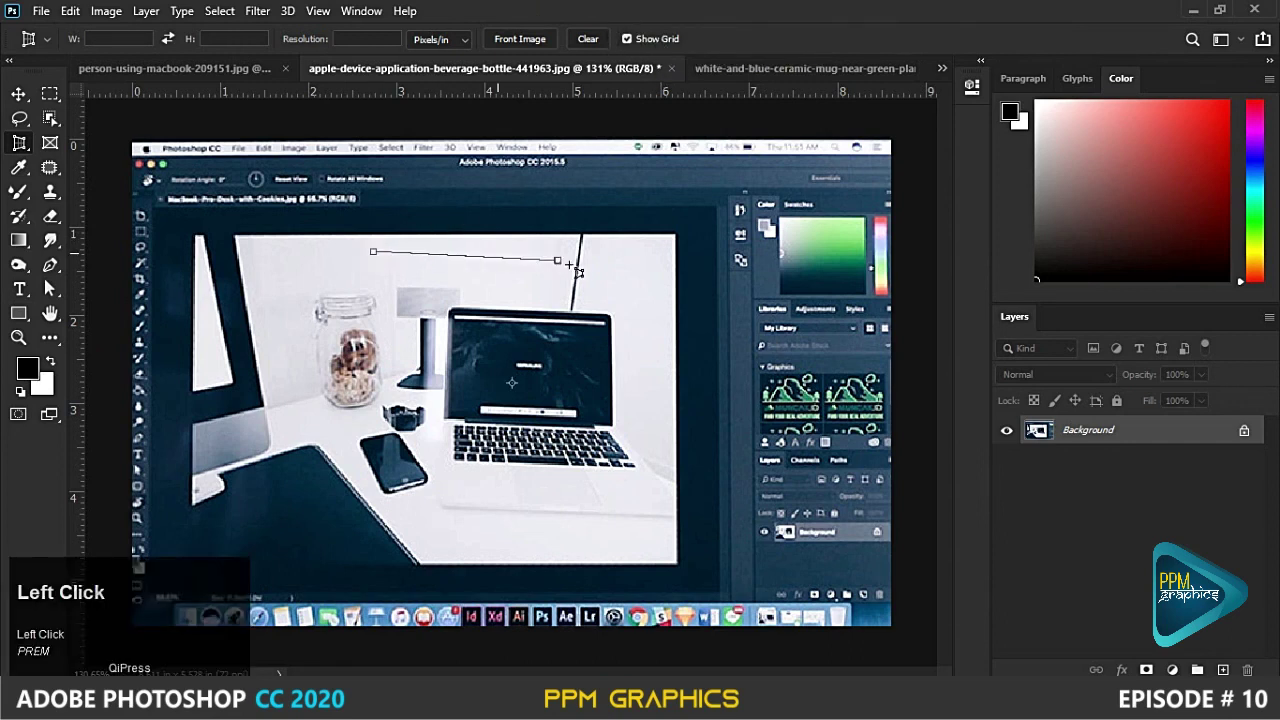
{"action": "left_click", "coordinate": [604, 247]}
{"action": "left_click", "coordinate": [630, 457]}
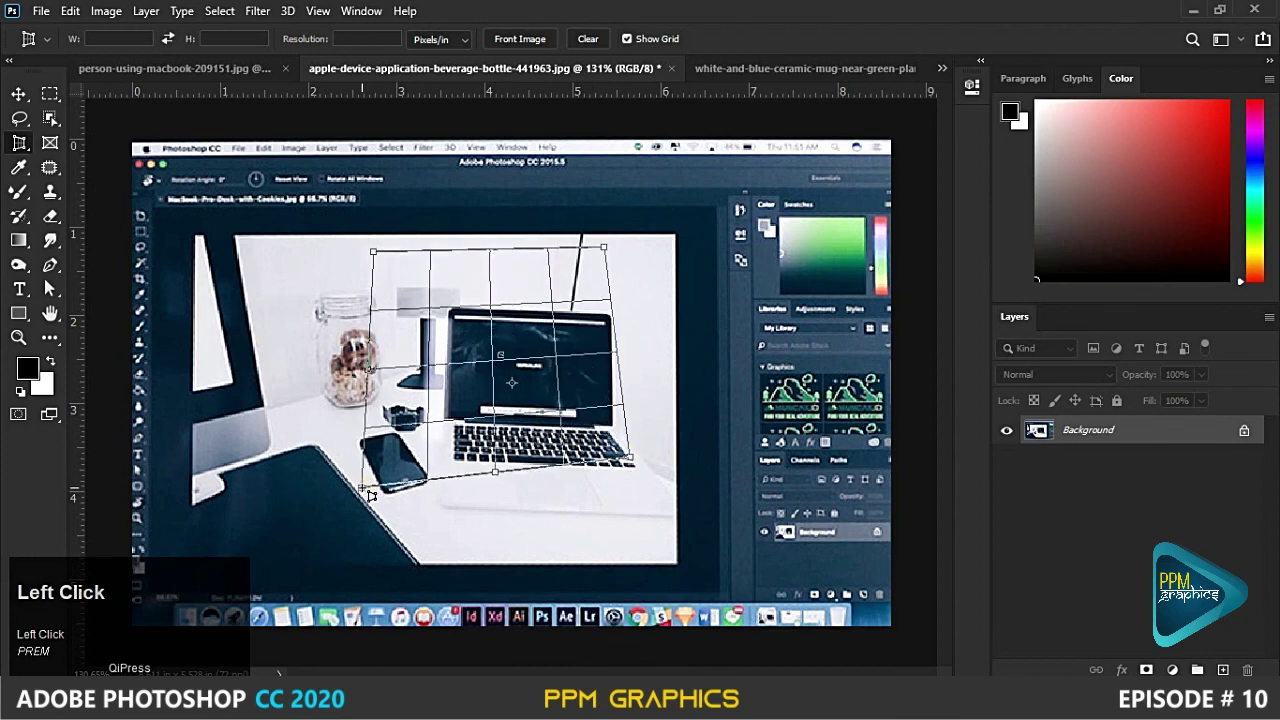
{"action": "left_click", "coordinate": [361, 486]}
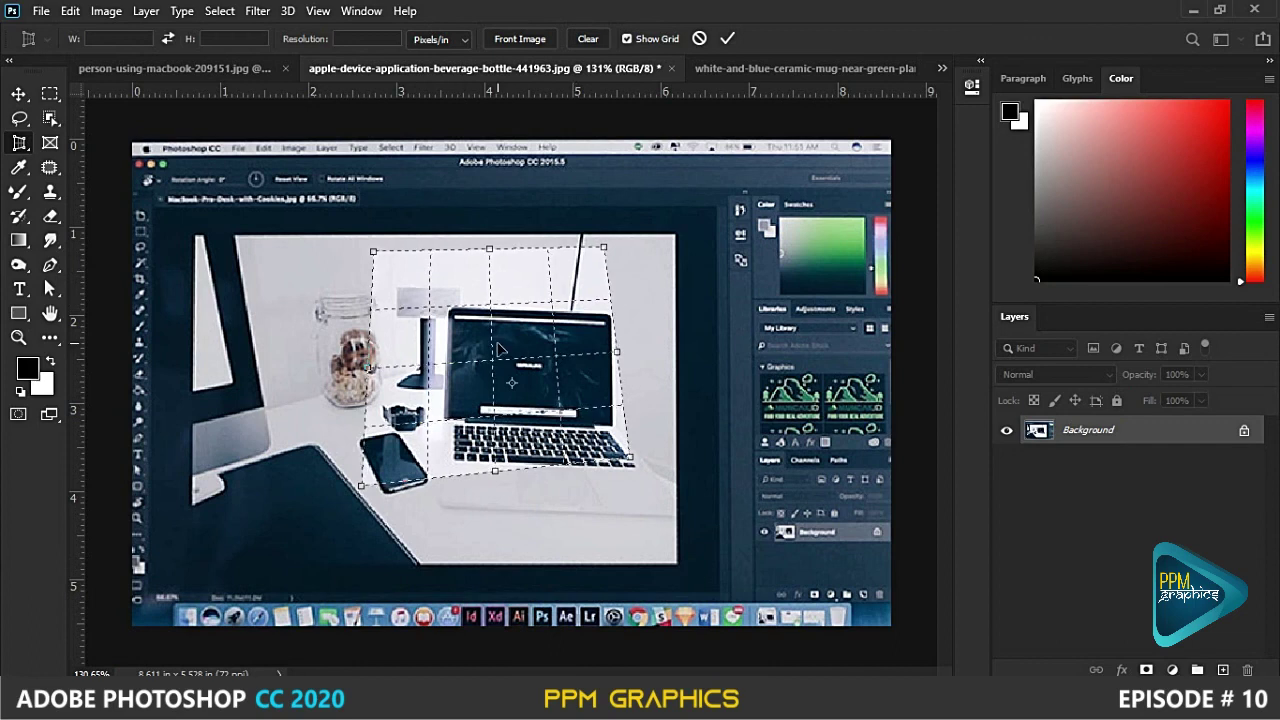
- Turn Show Grid off and back on repeatedly to compare the perspective crop area with and without grid lines
{"action": "left_click", "coordinate": [627, 38]}
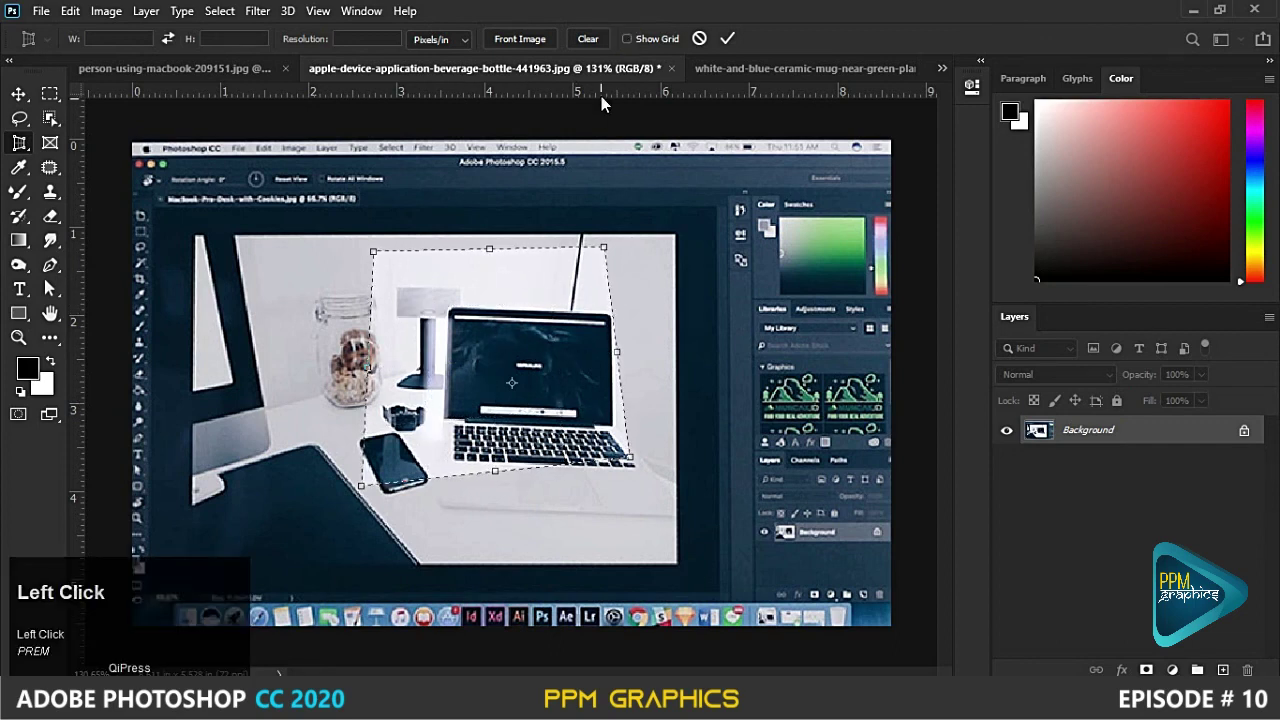
{"action": "left_click", "coordinate": [627, 38]}
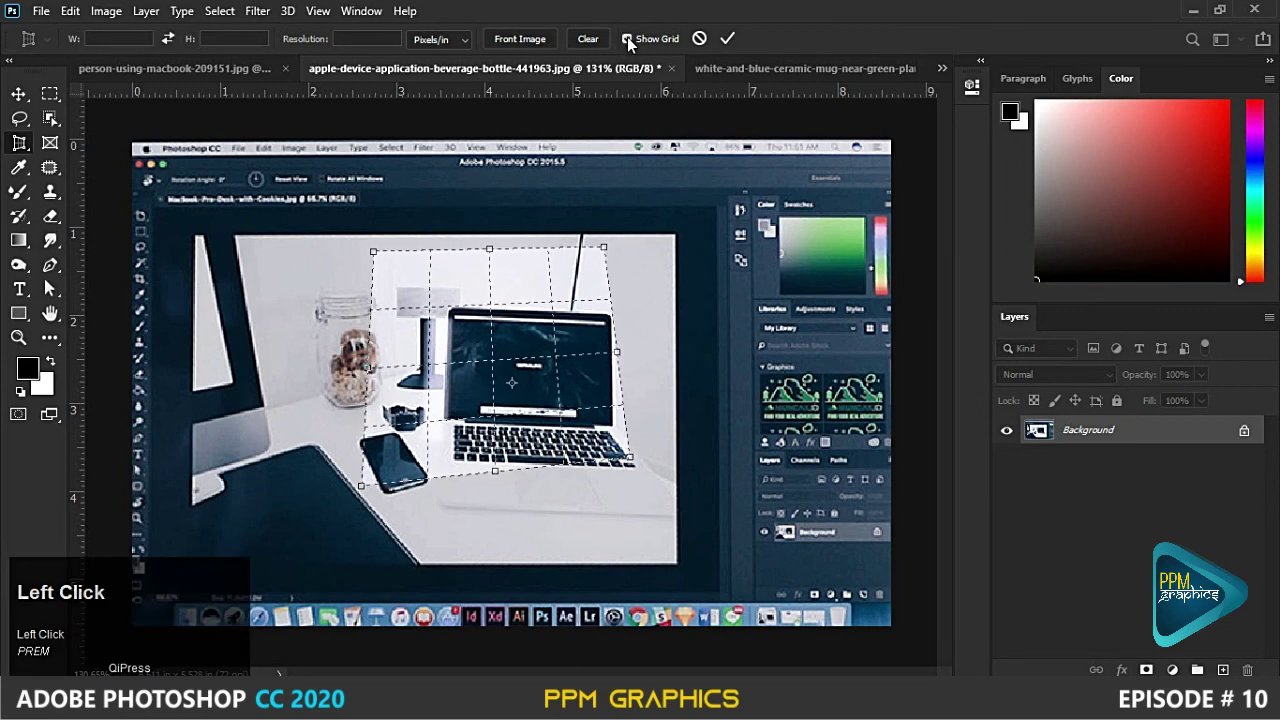
{"action": "left_click", "coordinate": [657, 40]}
{"action": "left_click", "coordinate": [657, 40]}
{"action": "left_click", "coordinate": [657, 41]}
{"action": "left_click", "coordinate": [657, 41]}
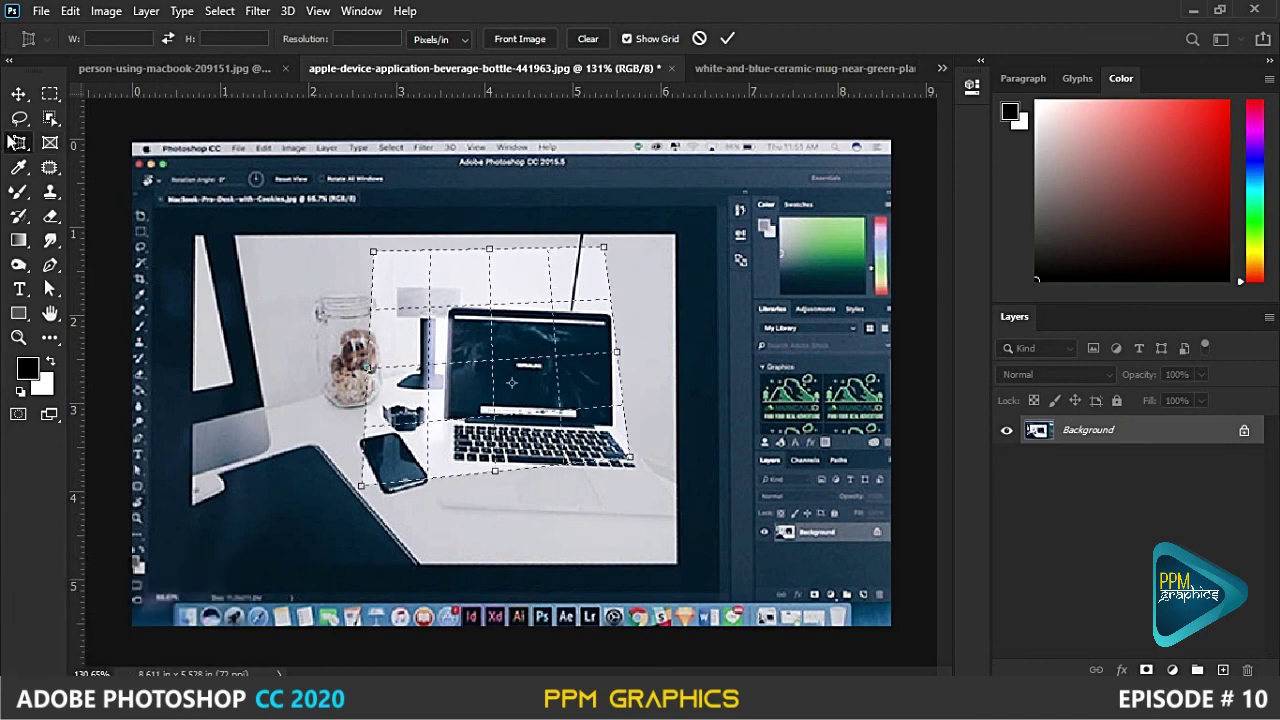
- Check which tools are grouped with the Perspective Crop tool, keeping the current tool
{"action": "left_click_drag", "start_coordinate": [22, 144], "coordinate": [105, 148]}
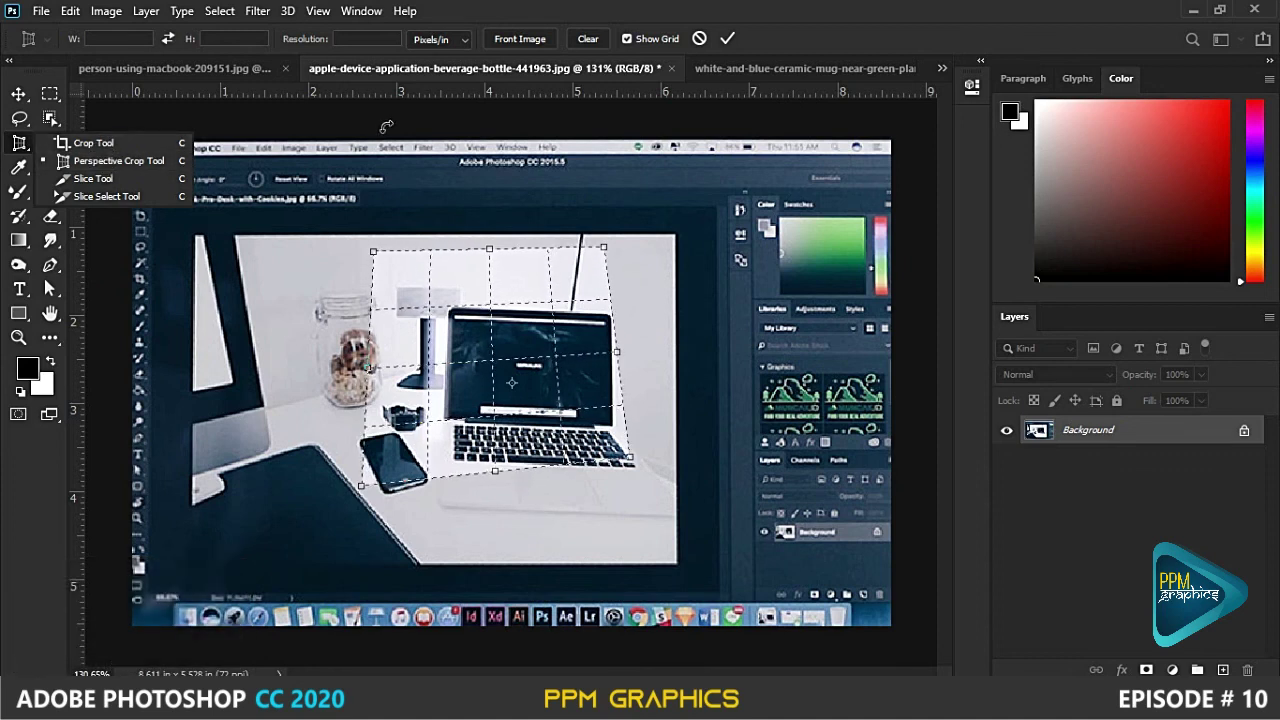
{"action": "left_click", "coordinate": [838, 35]}
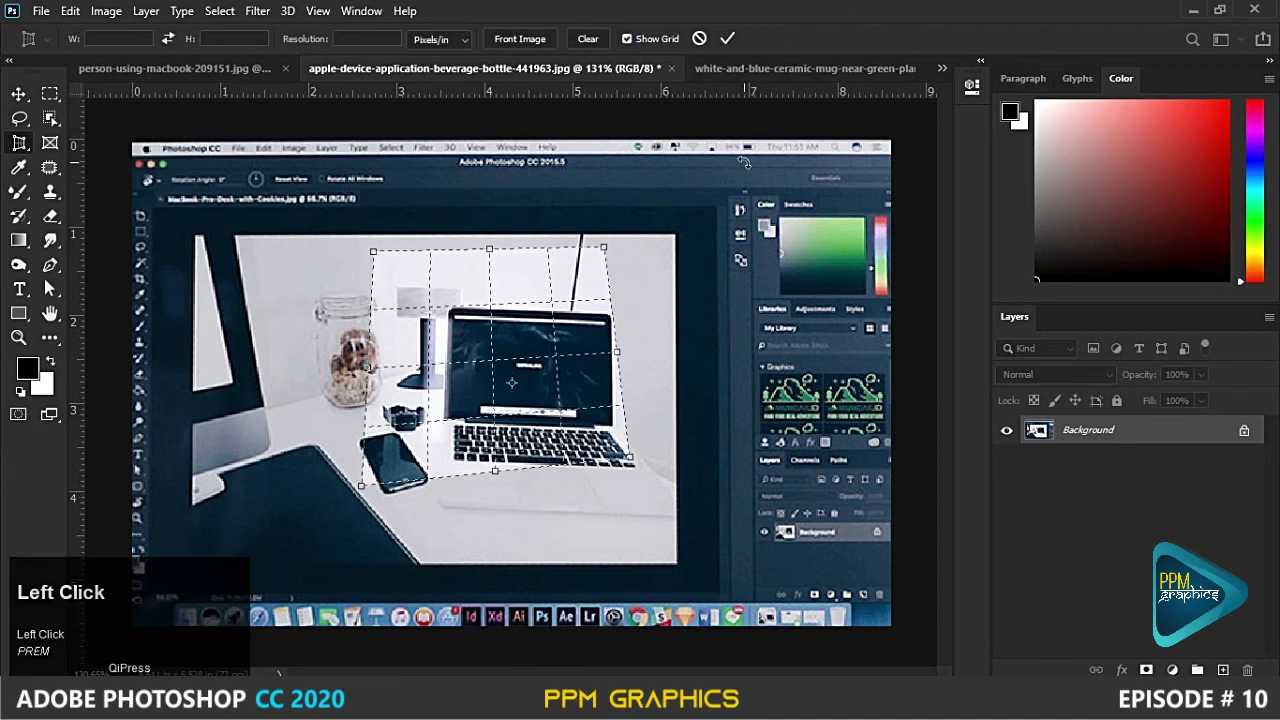